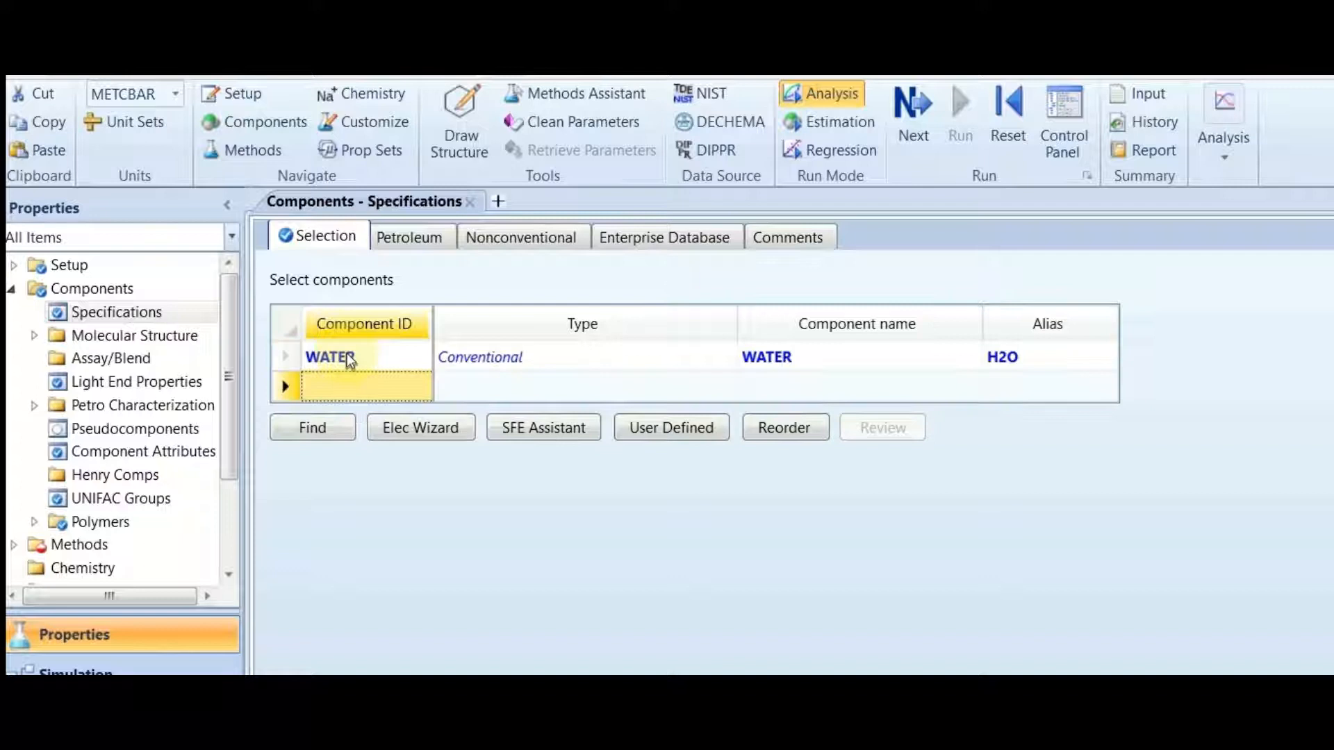
Step: Add ETHANOL as the second component and choose UNIFAC as the base property method
text(OL)
key(Return)
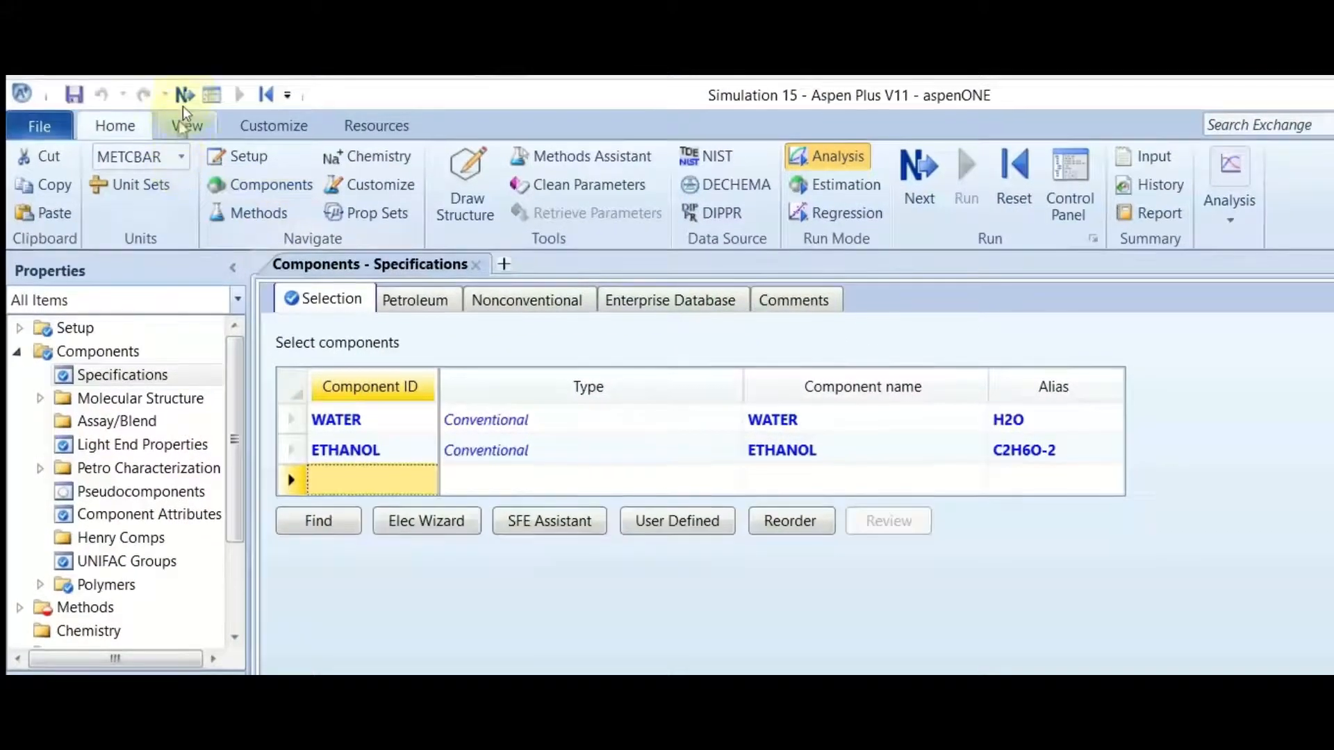
click(184, 92)
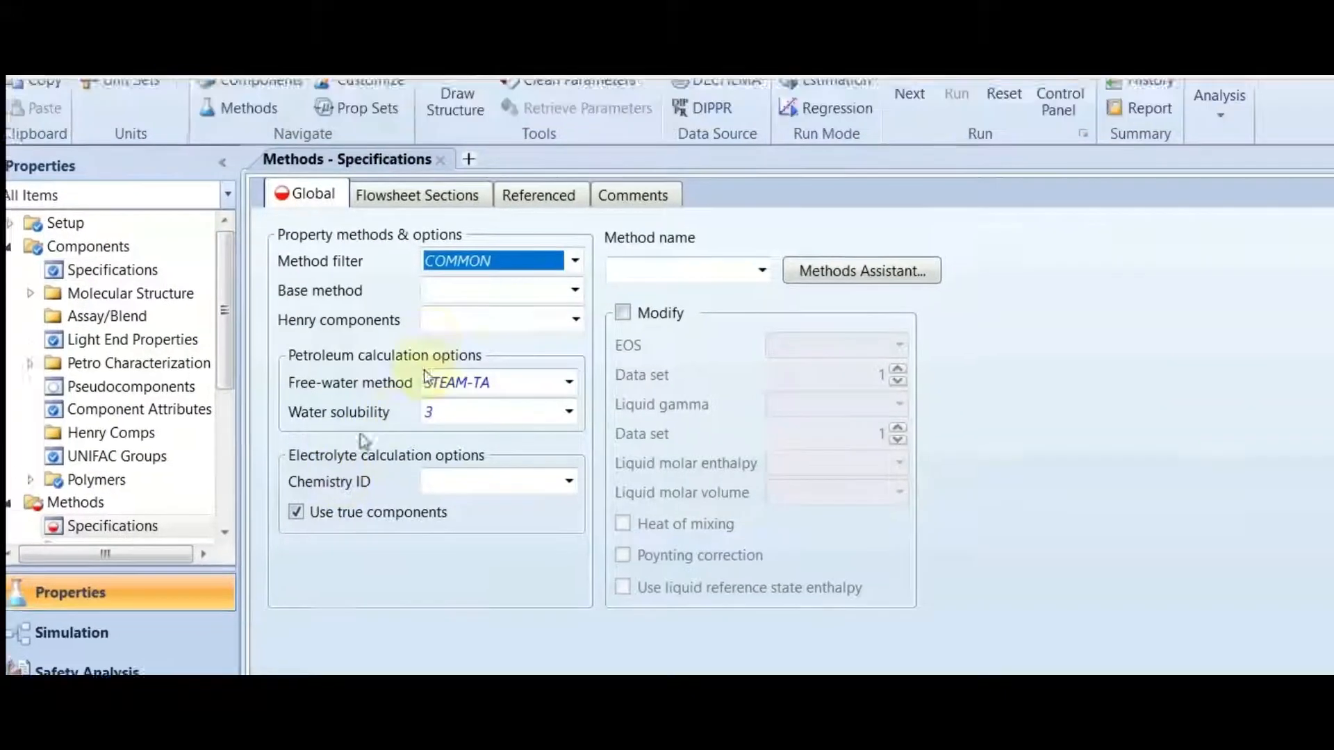
click(449, 334)
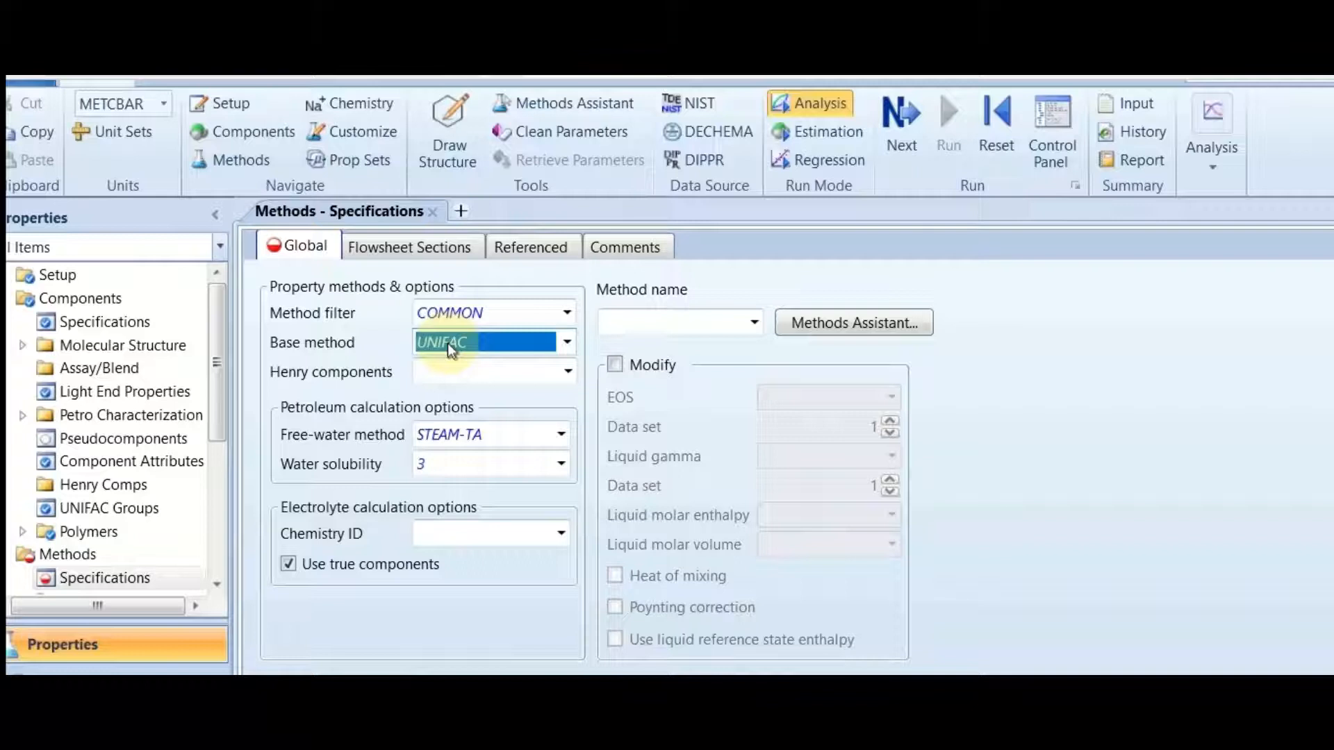
key(Return)
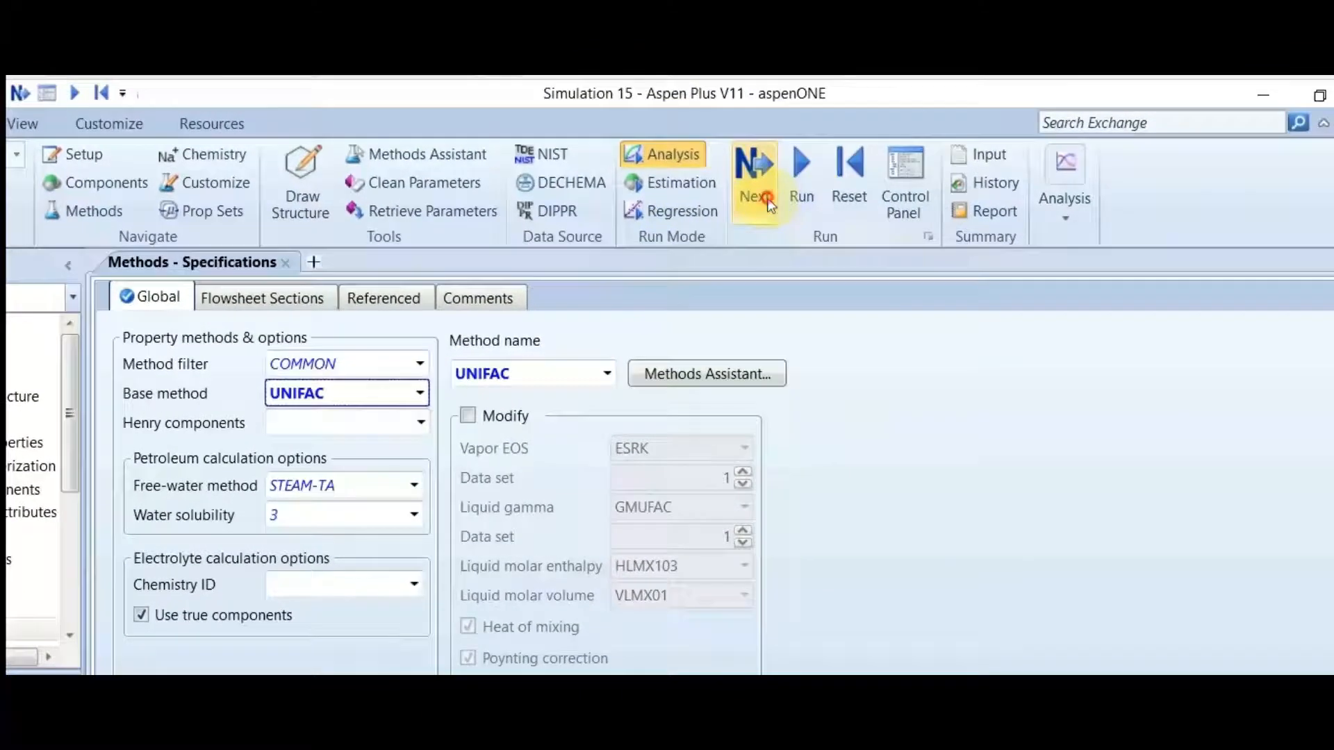
Step: Complete the properties input and go to the simulation environment
click(767, 198)
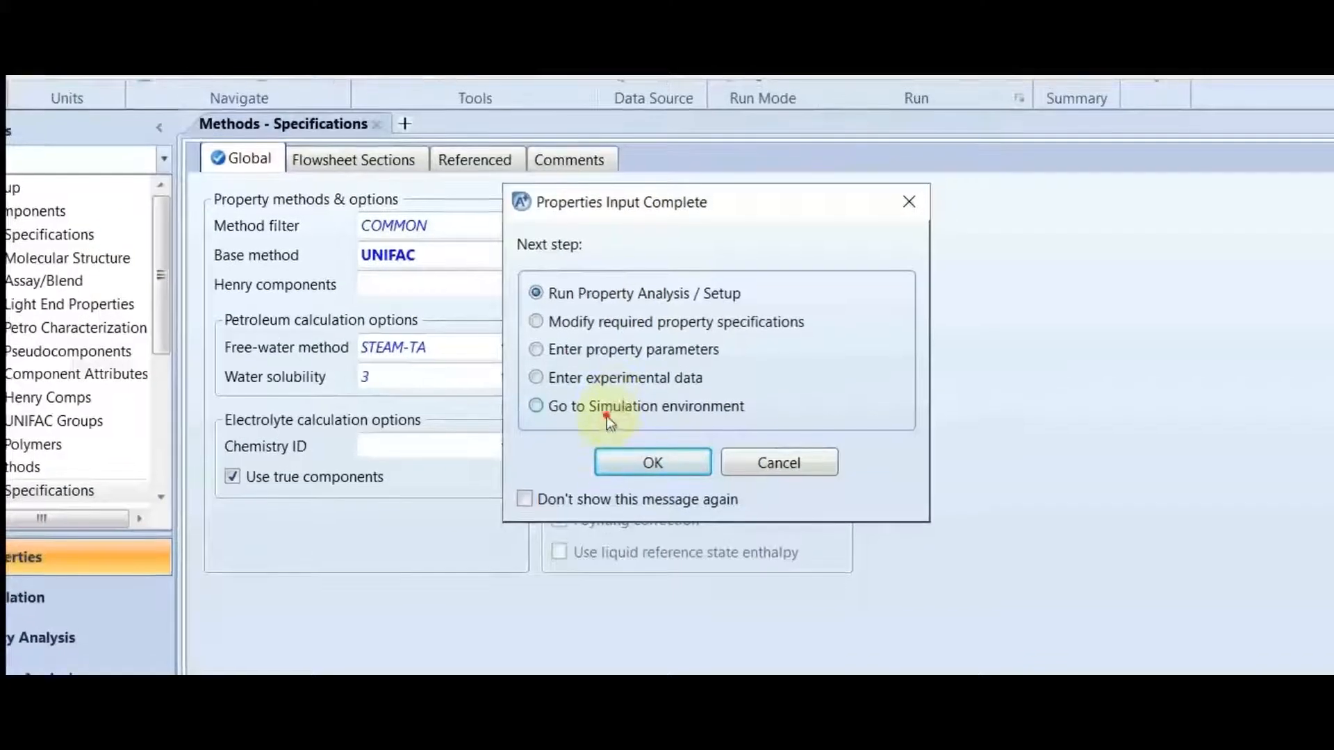
click(609, 410)
click(653, 463)
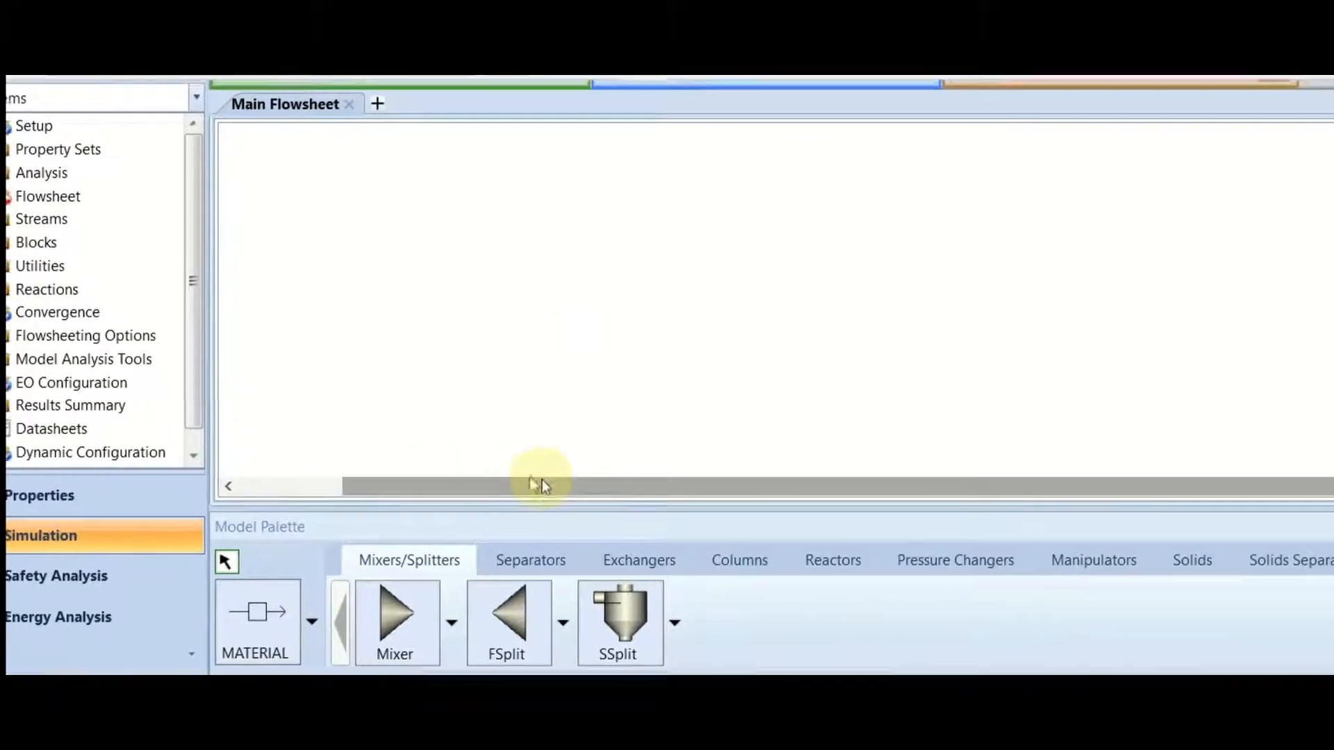
Step: Place a Heater exchanger block named B1 on the main flowsheet
click(626, 556)
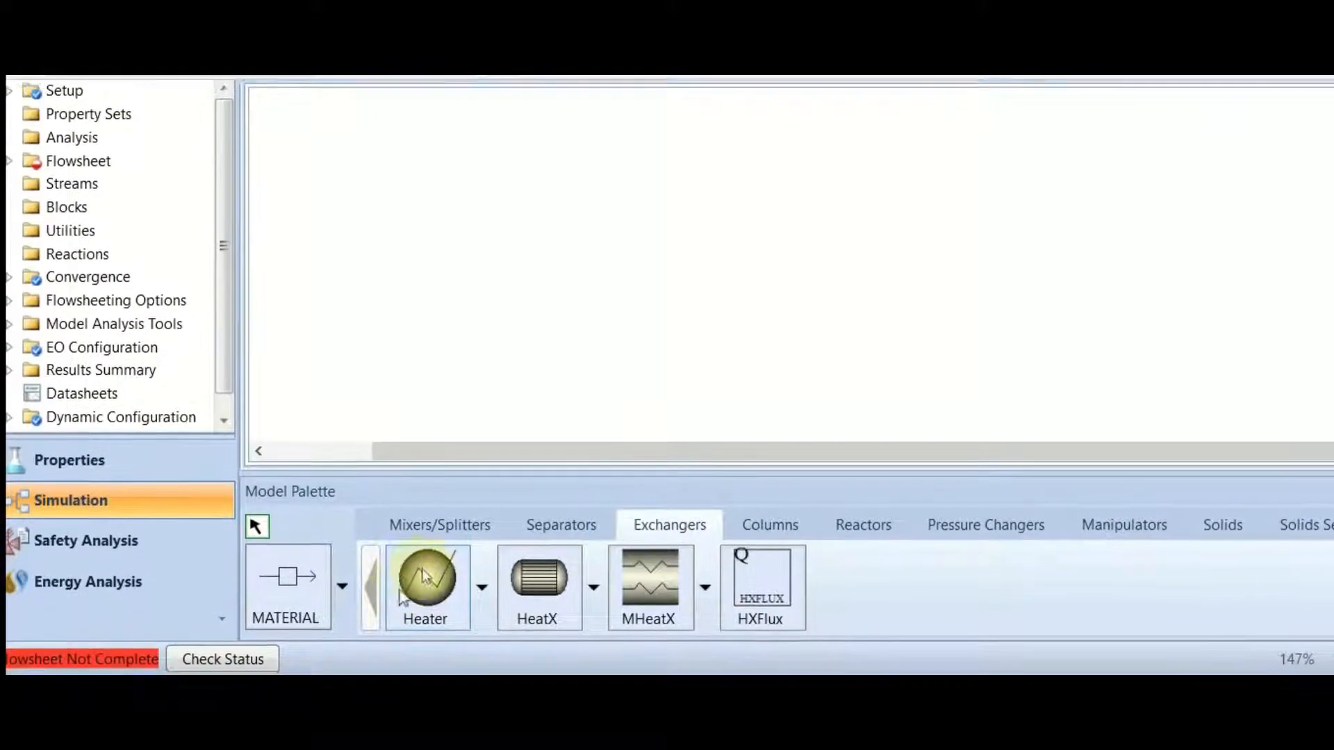
click(431, 590)
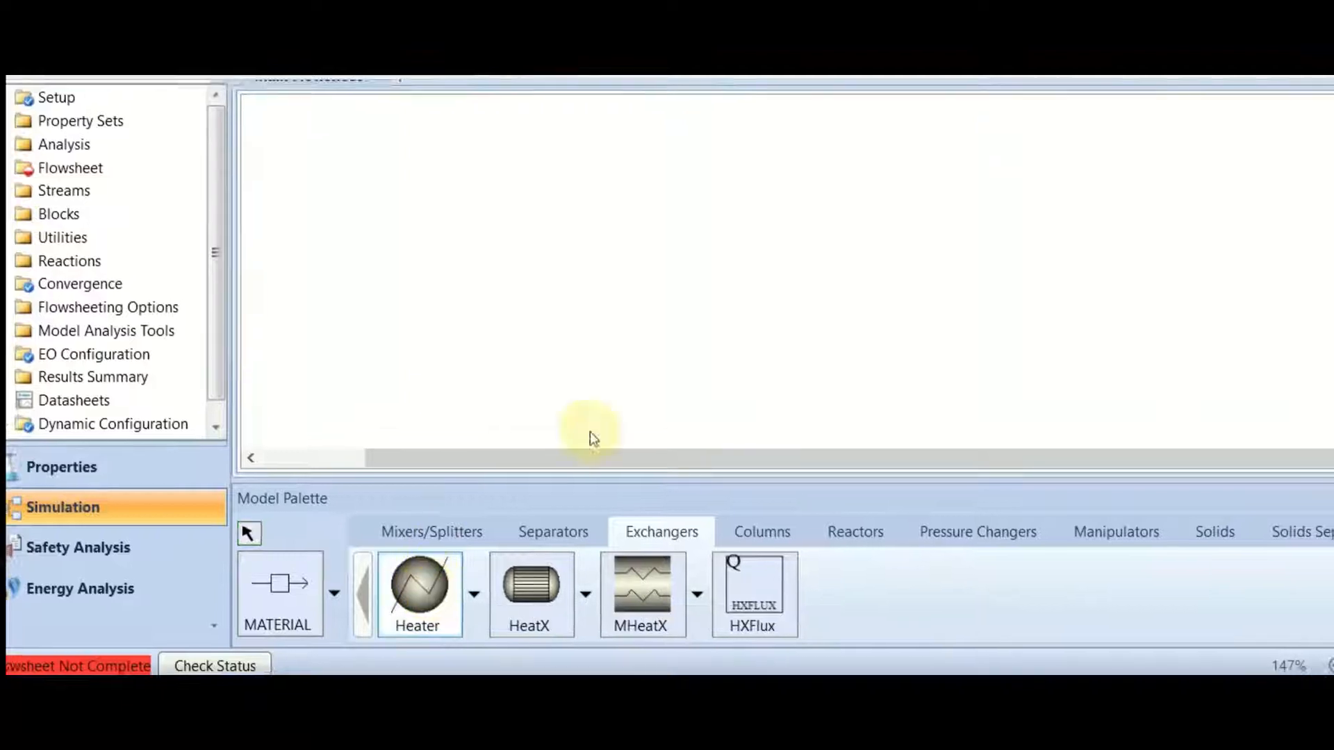
click(656, 256)
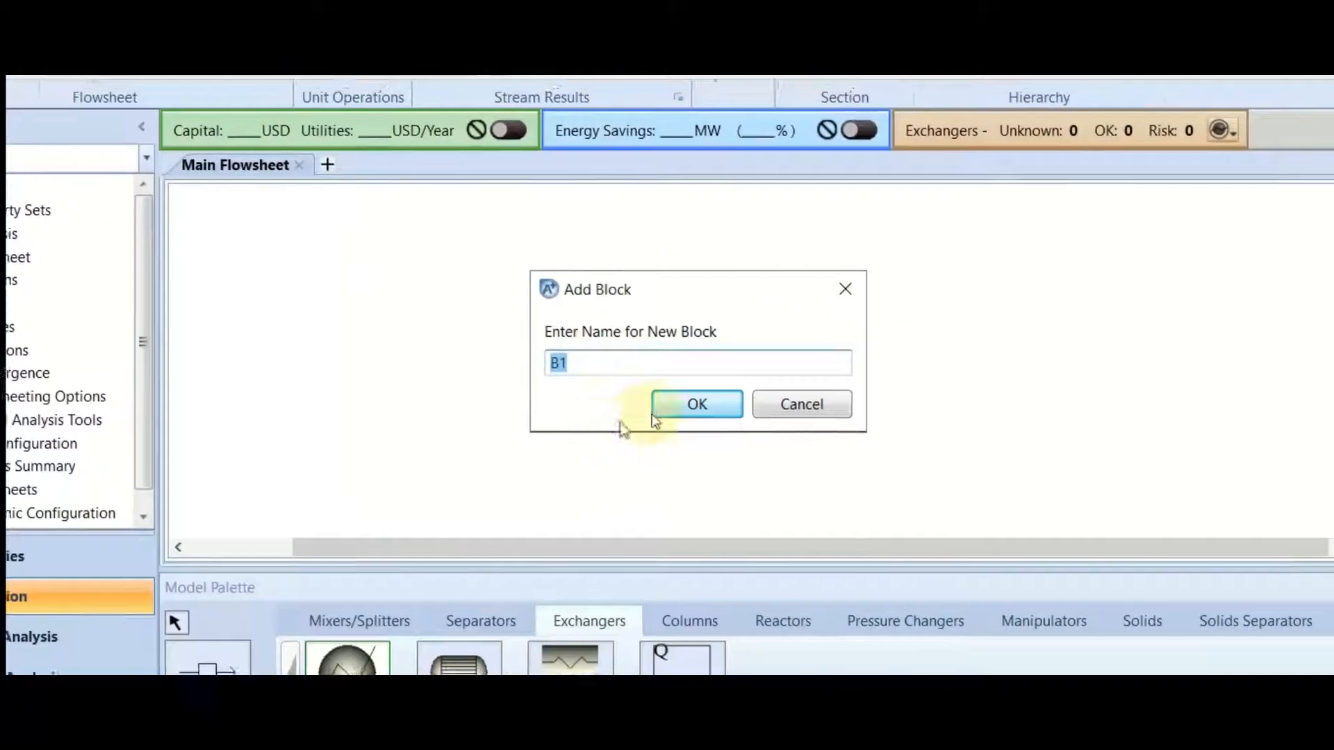
click(699, 388)
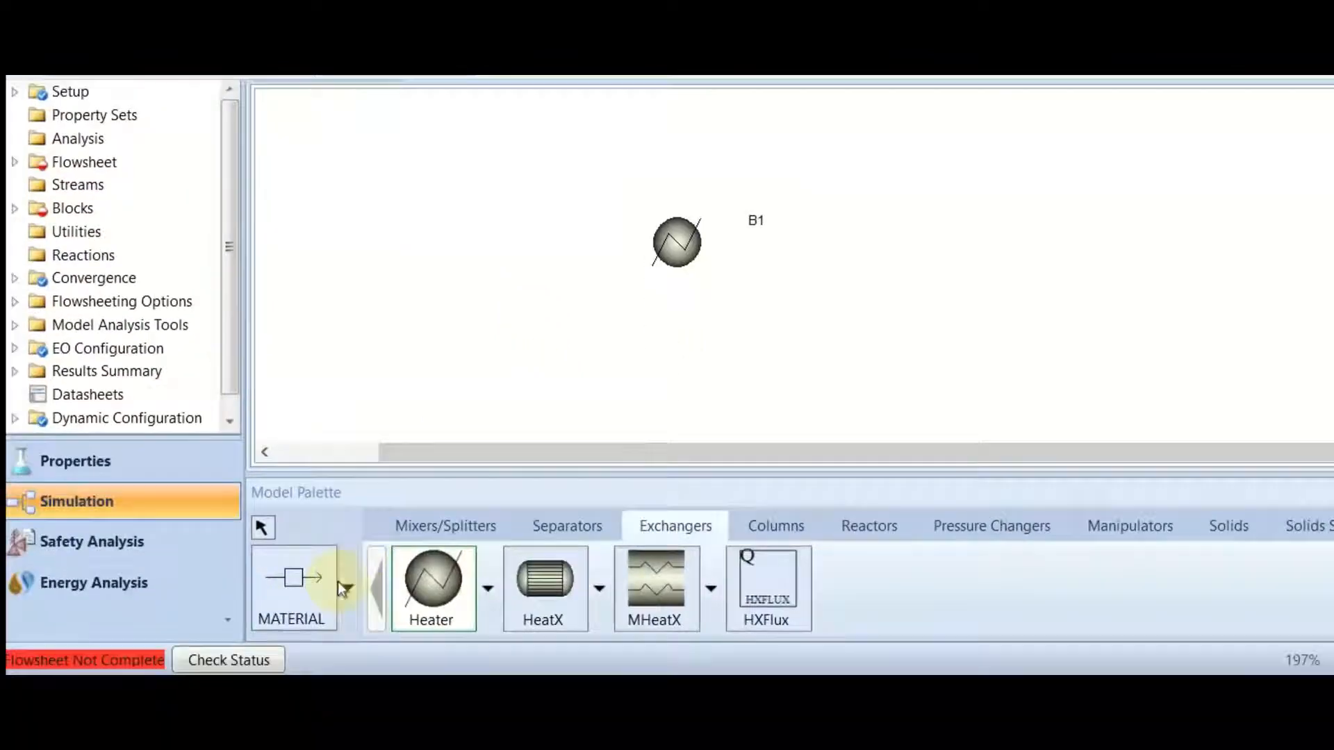
Step: Connect a material stream named FEED to the inlet of the heater
click(282, 712)
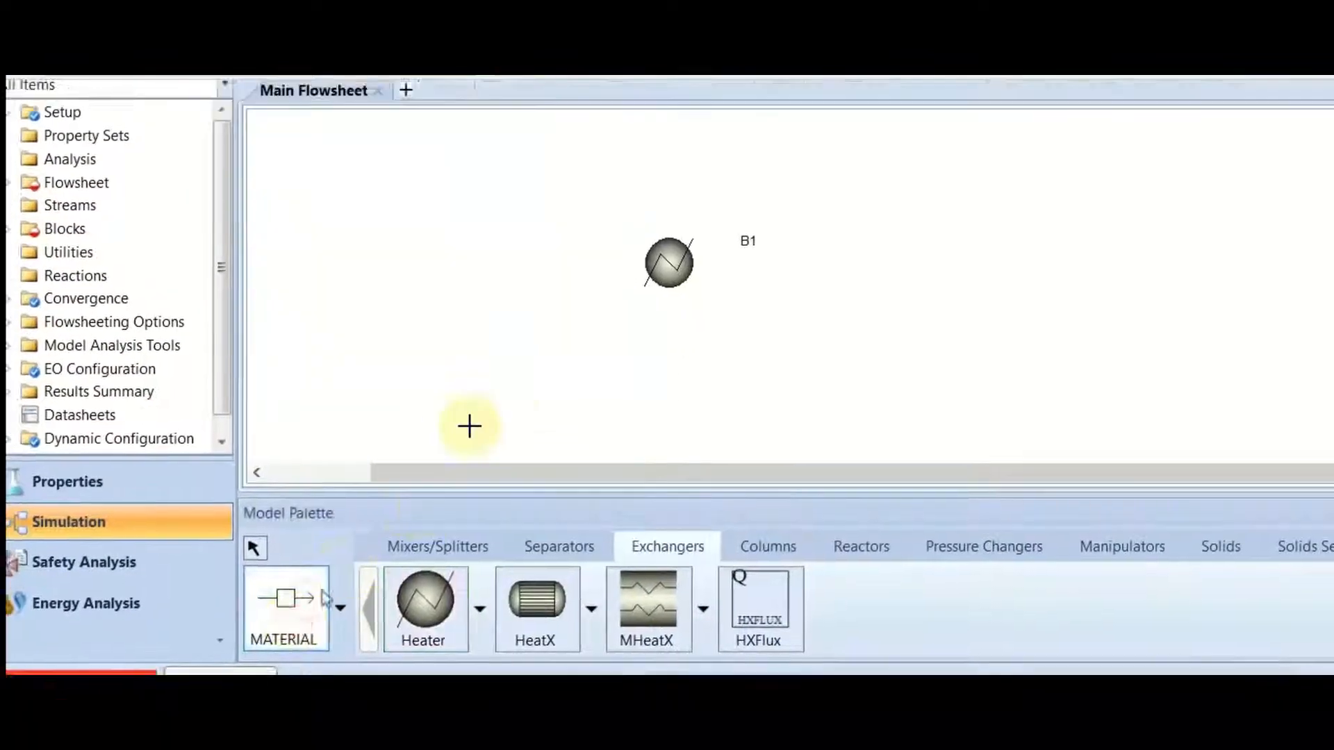
click(609, 367)
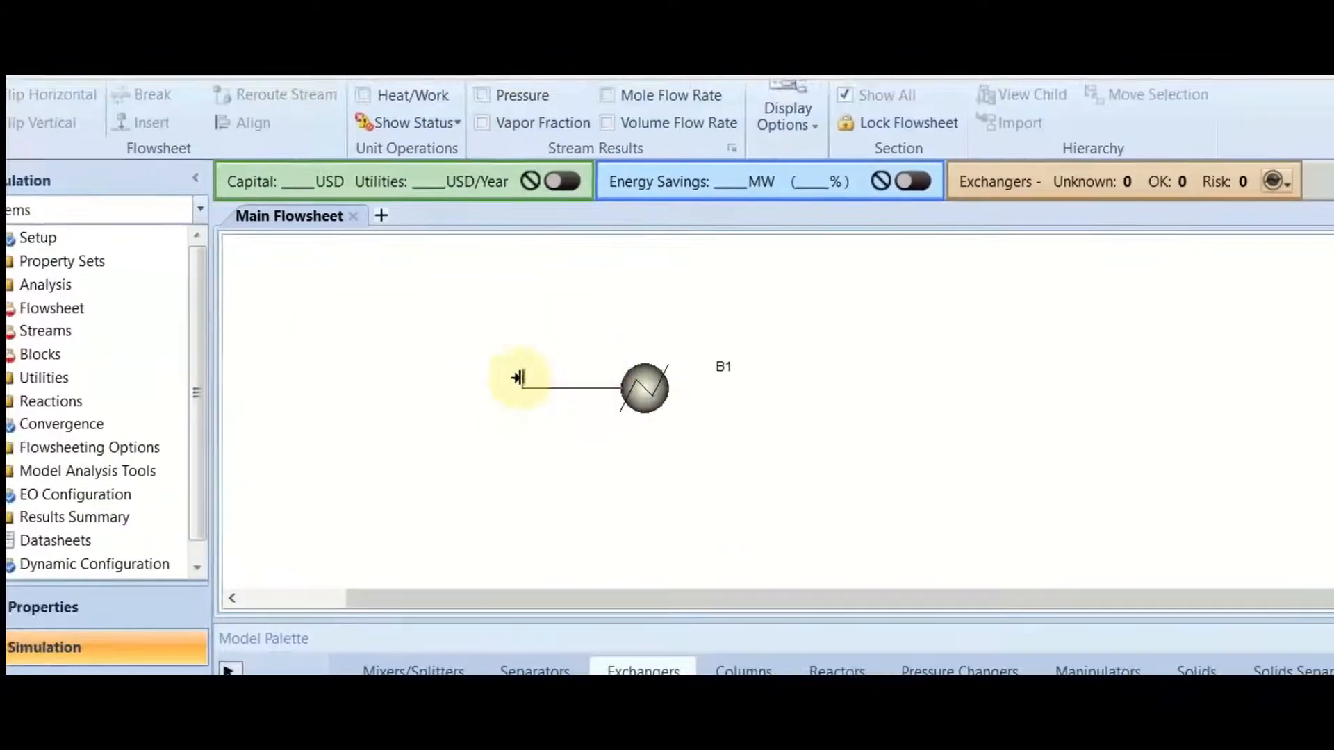
click(506, 382)
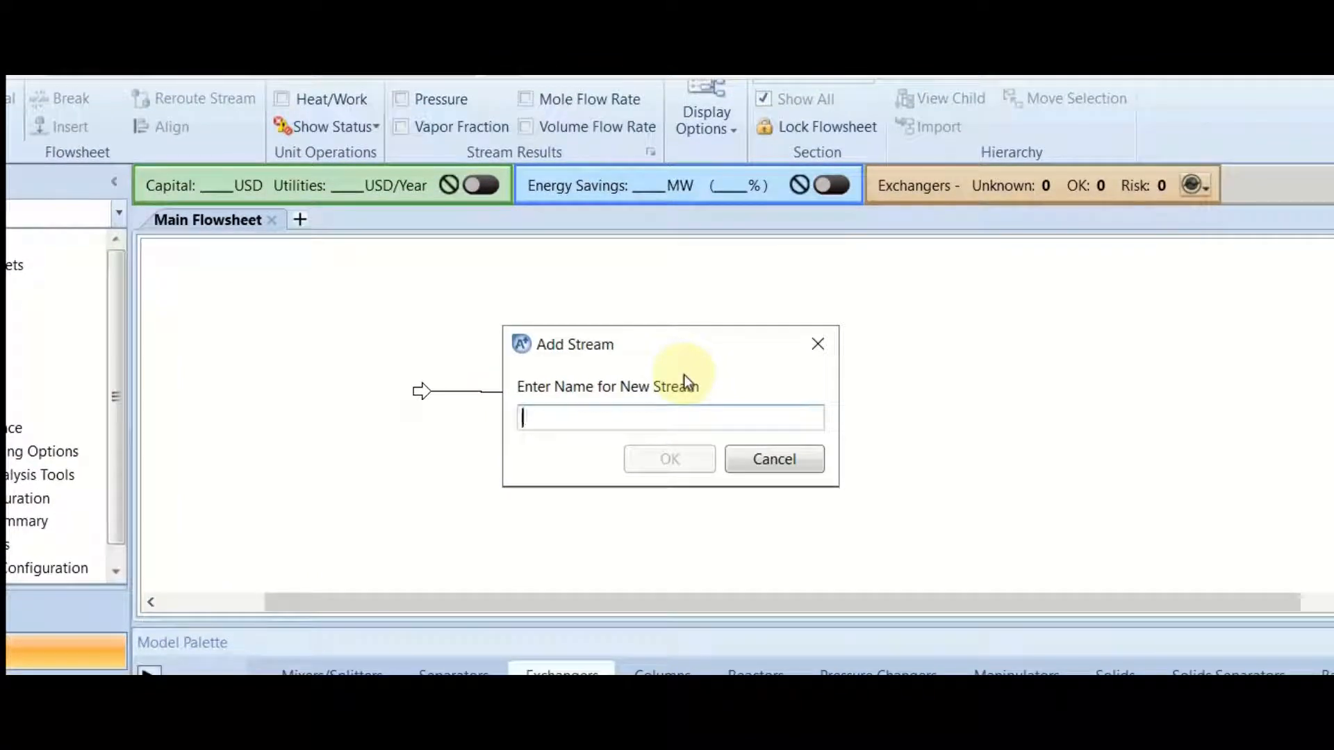
text(FEED)
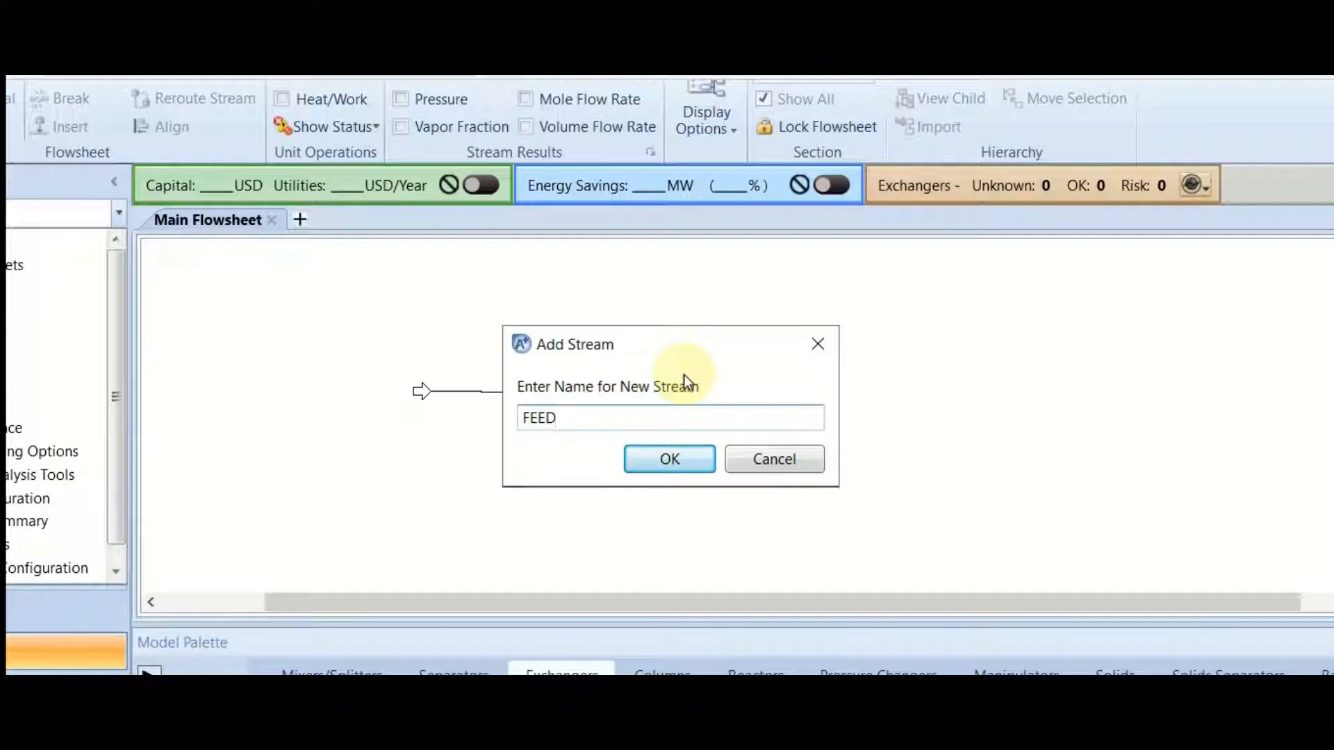
key(Return)
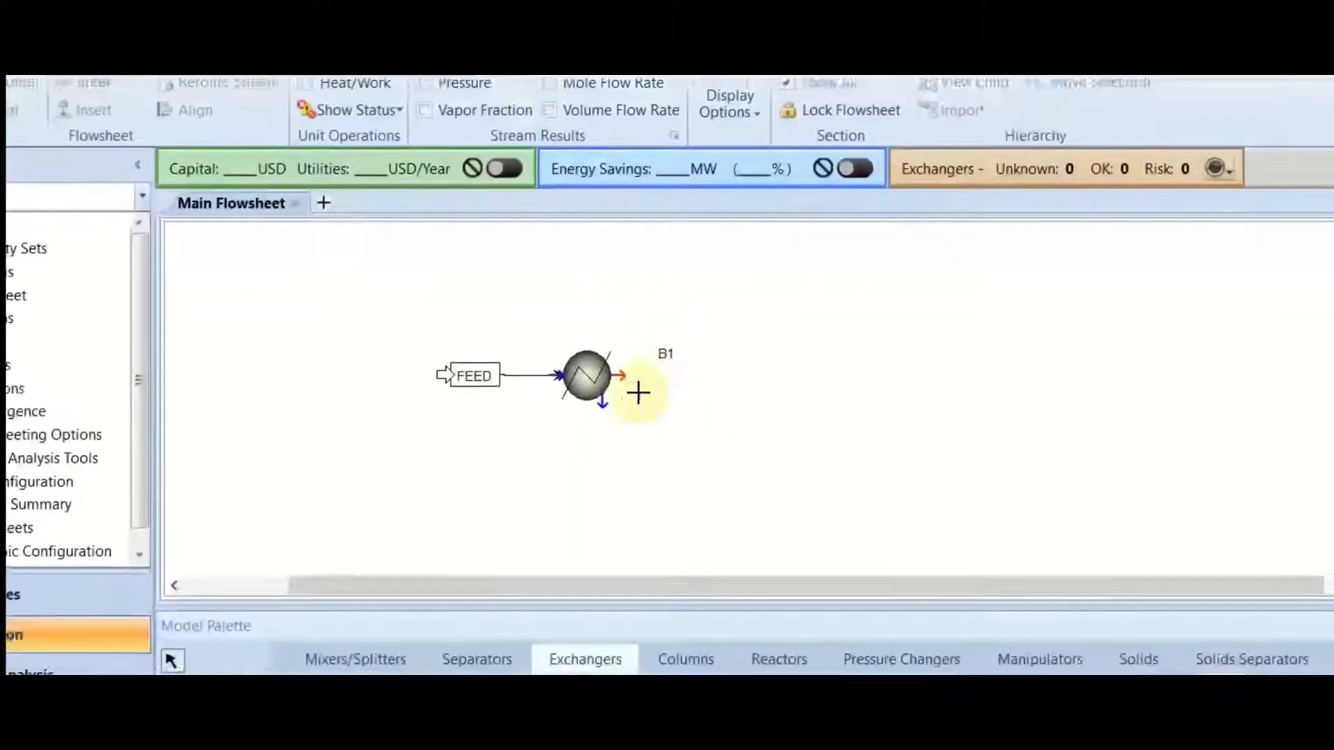
Step: Connect a material stream named FEEDHOT to the heater's outlet and leave stream insertion mode
click(630, 382)
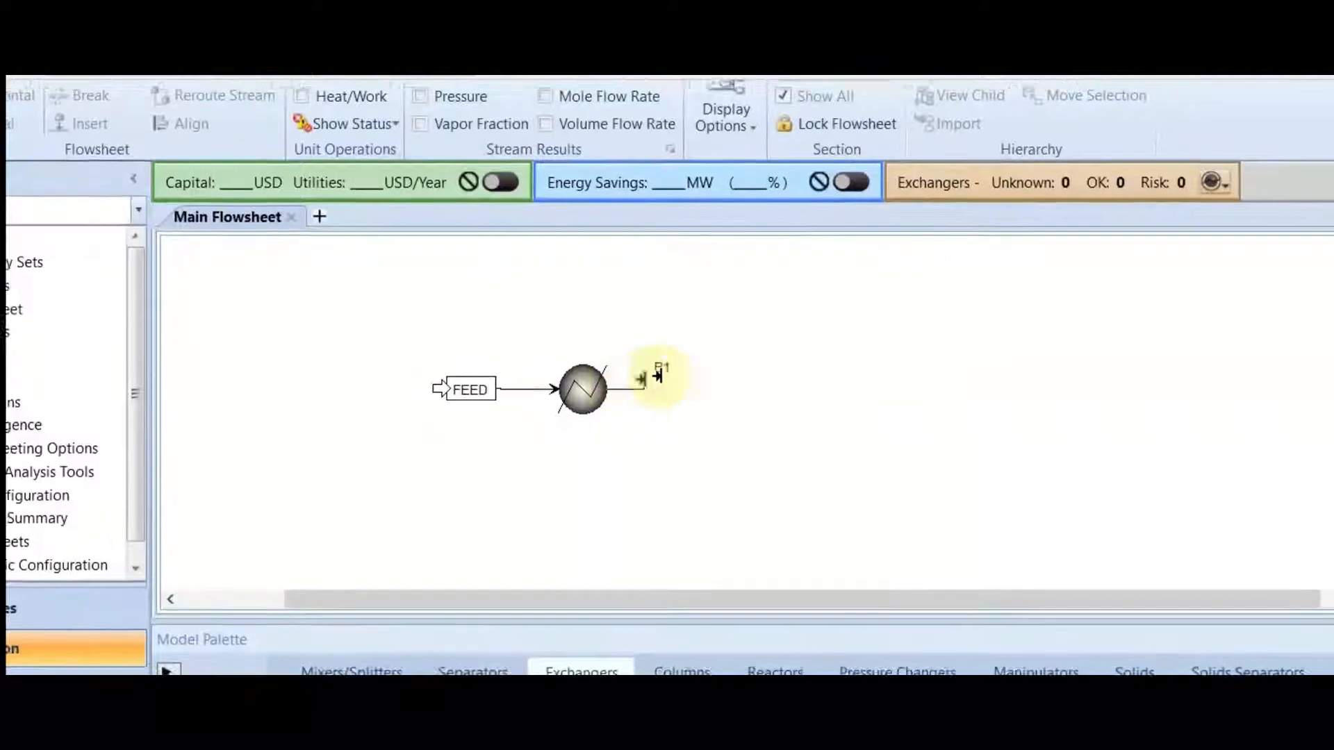
click(736, 384)
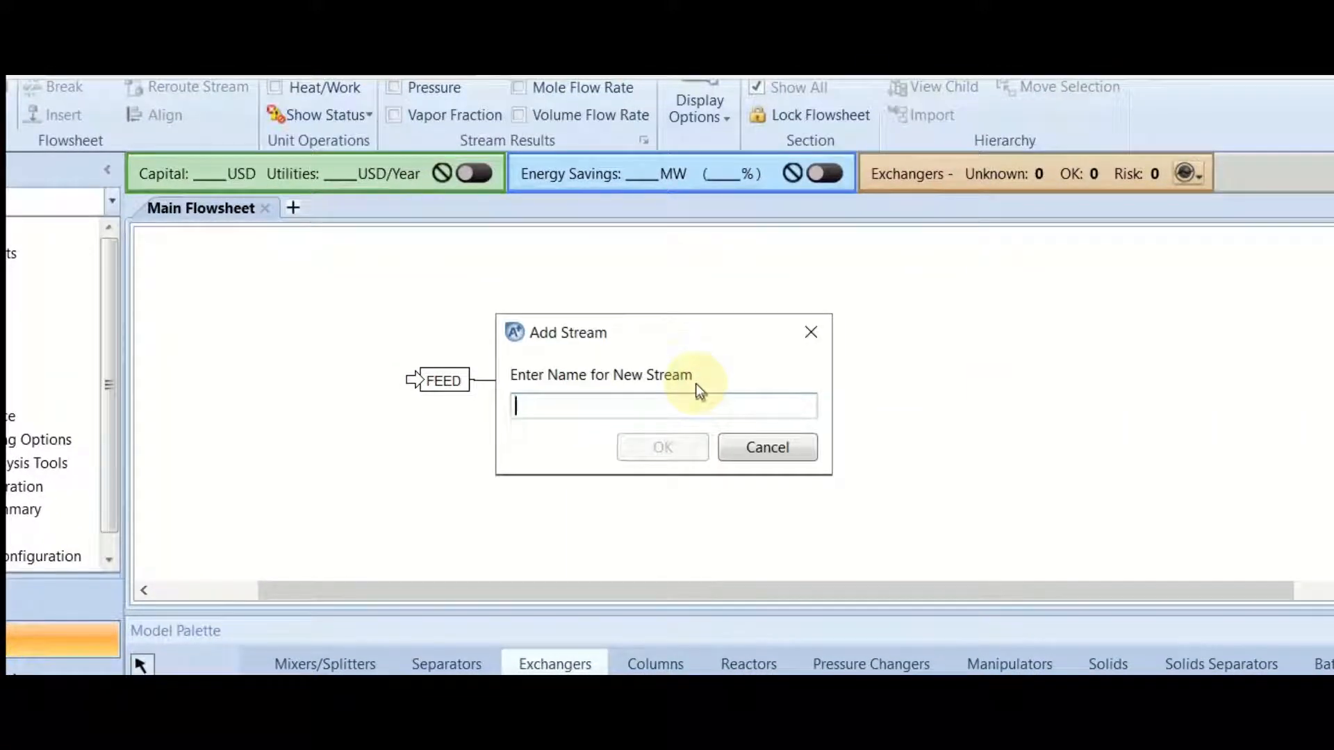
text(FEEDHOT)
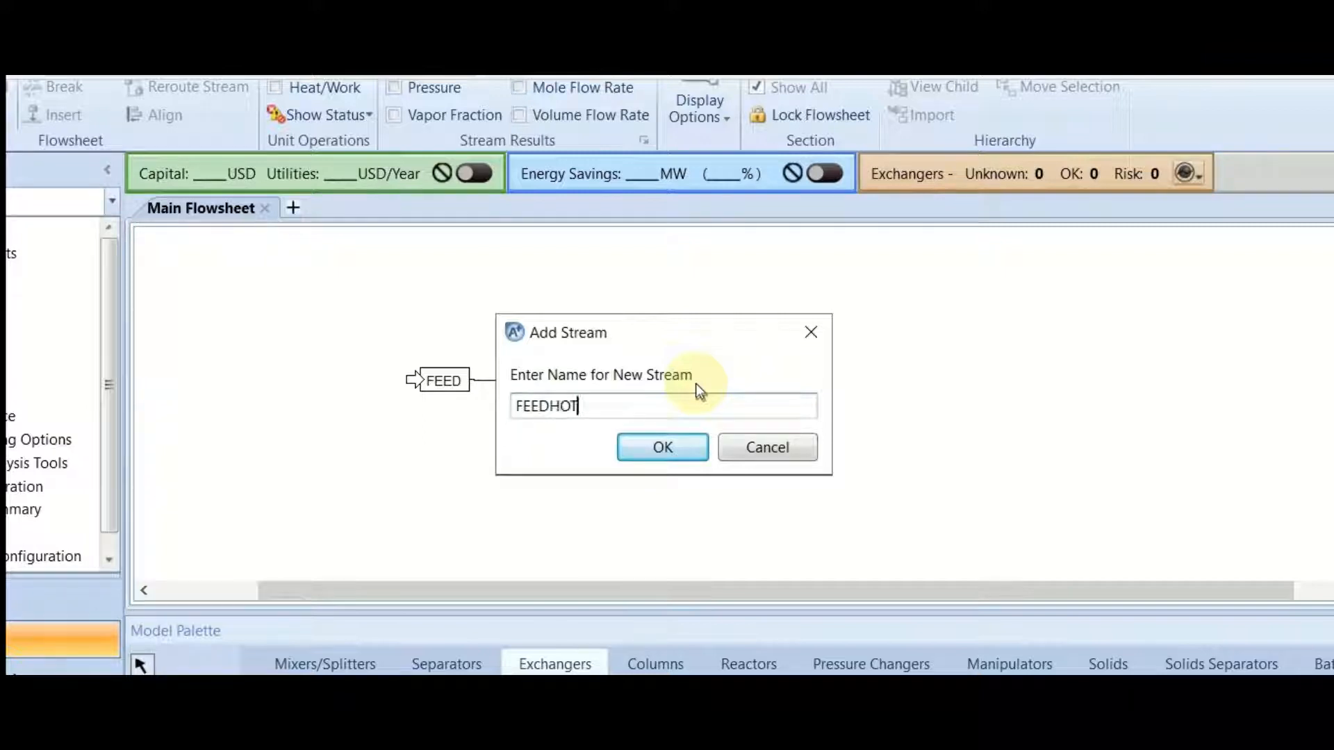
key(Return)
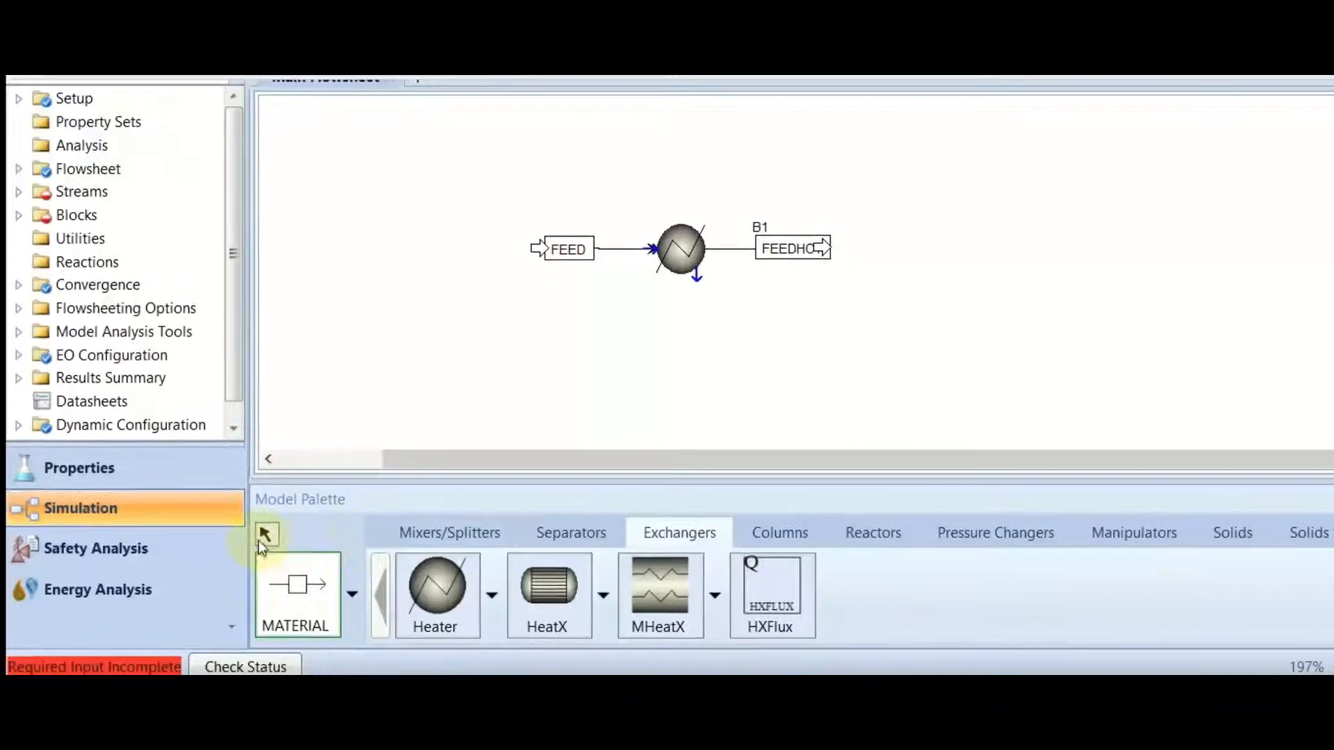
click(259, 539)
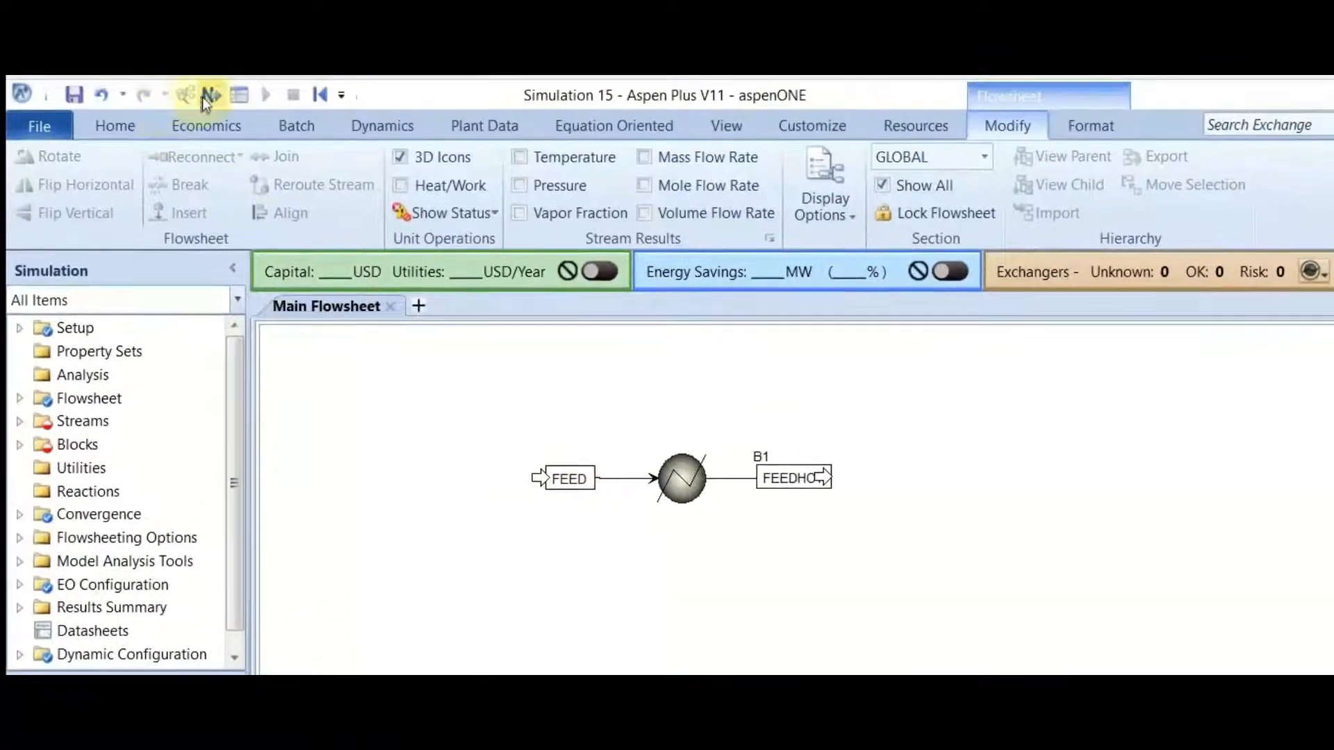
Step: Specify the FEED stream at 25 C and 1 bar with a total mass flow rate of 10 kg/hr
click(205, 97)
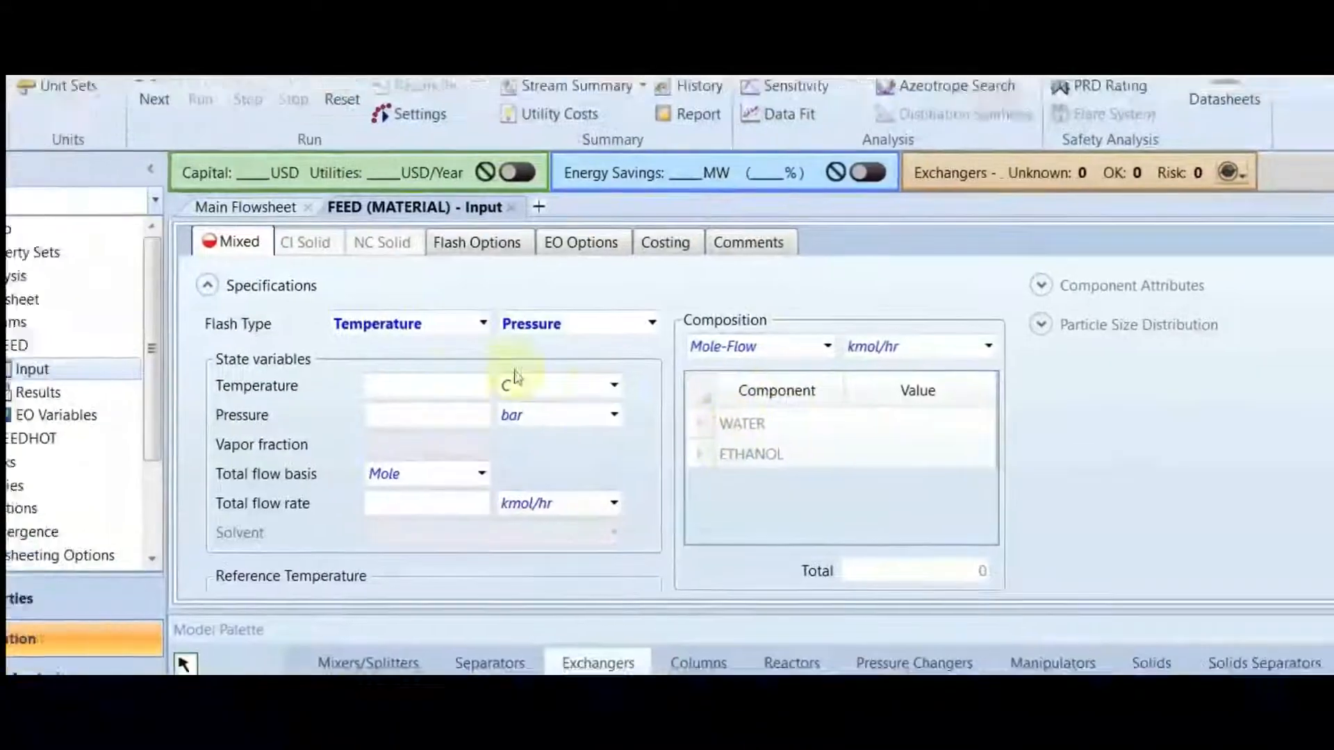
click(517, 373)
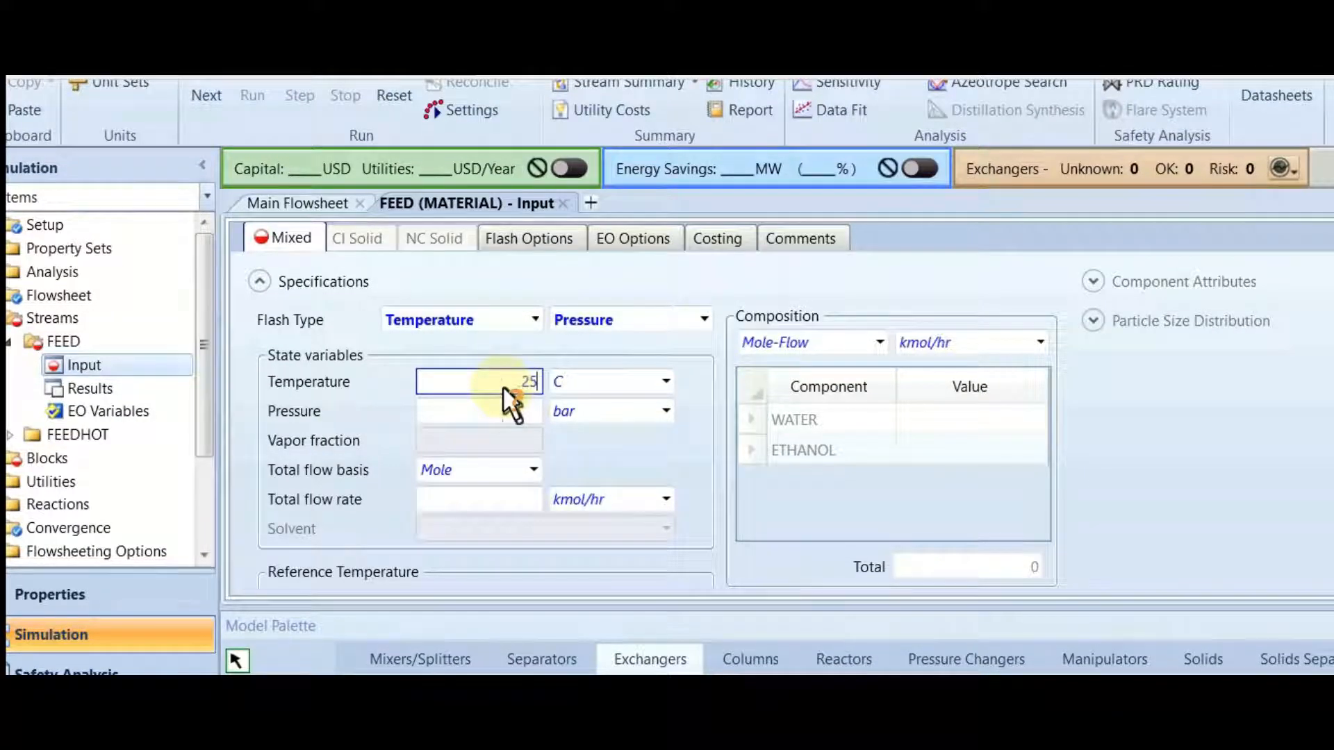
click(500, 412)
text(1)
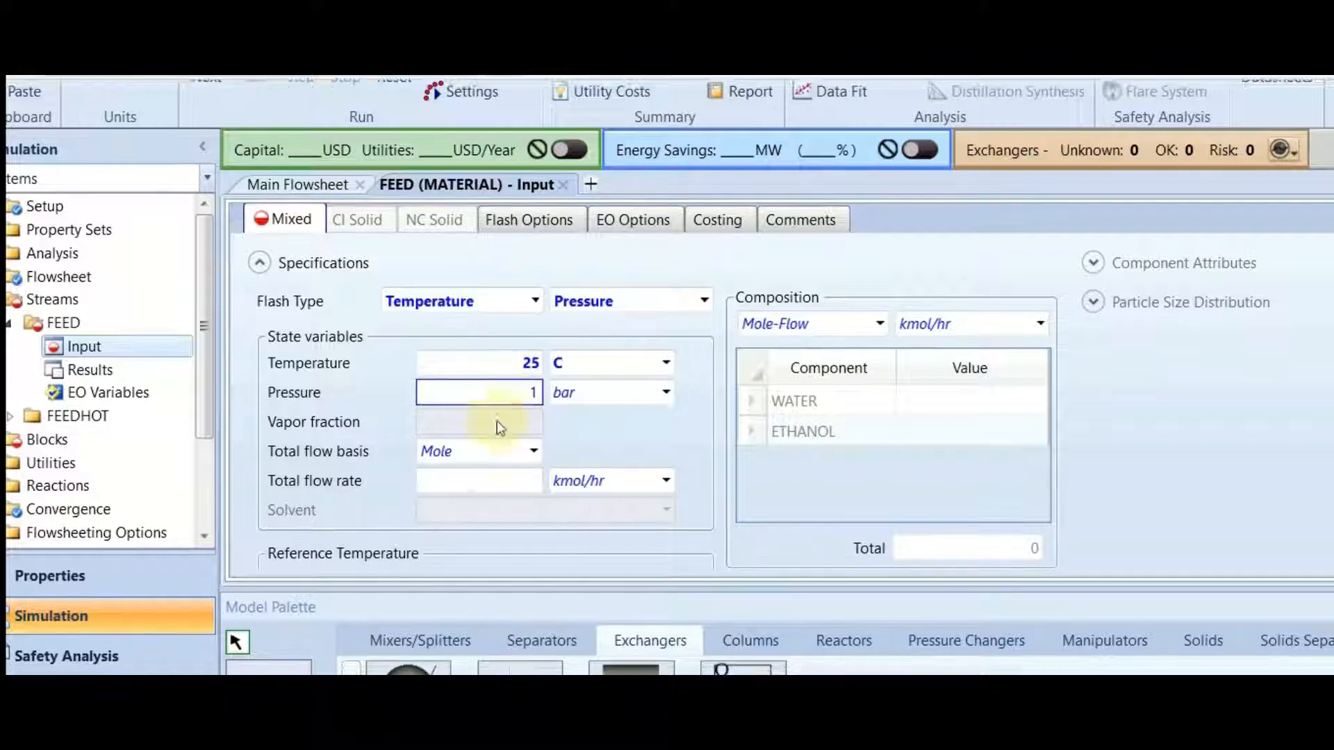
click(499, 450)
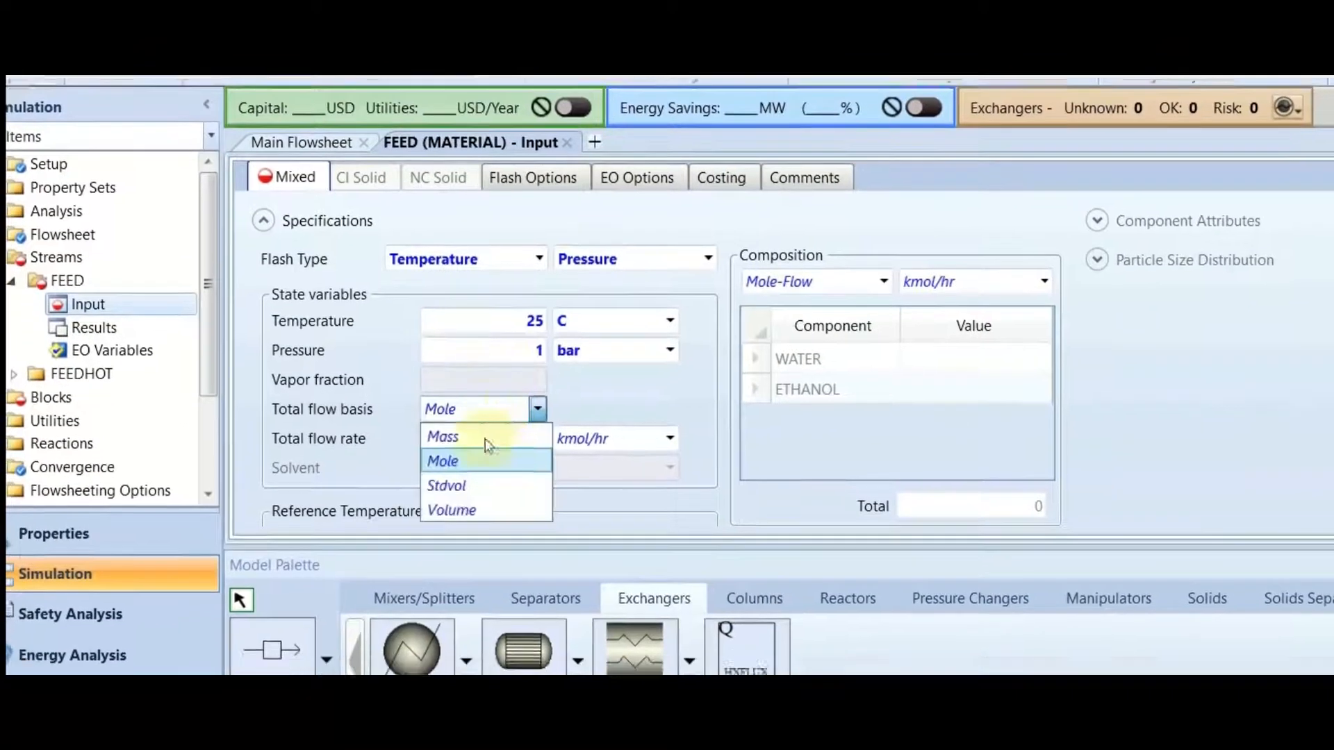
click(482, 455)
click(483, 457)
text(10)
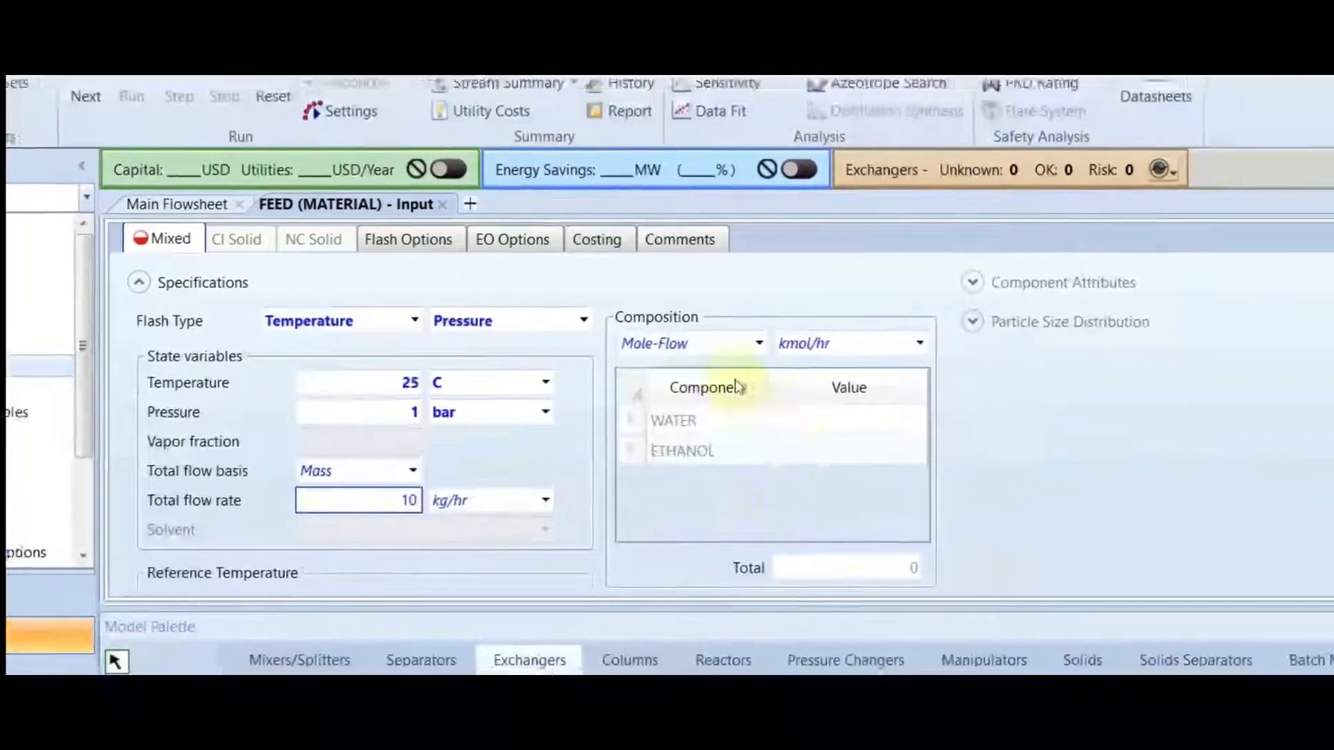
Step: Define the FEED composition by mass fraction as 0,5 for water and 0,5 for ethanol
click(856, 286)
click(763, 367)
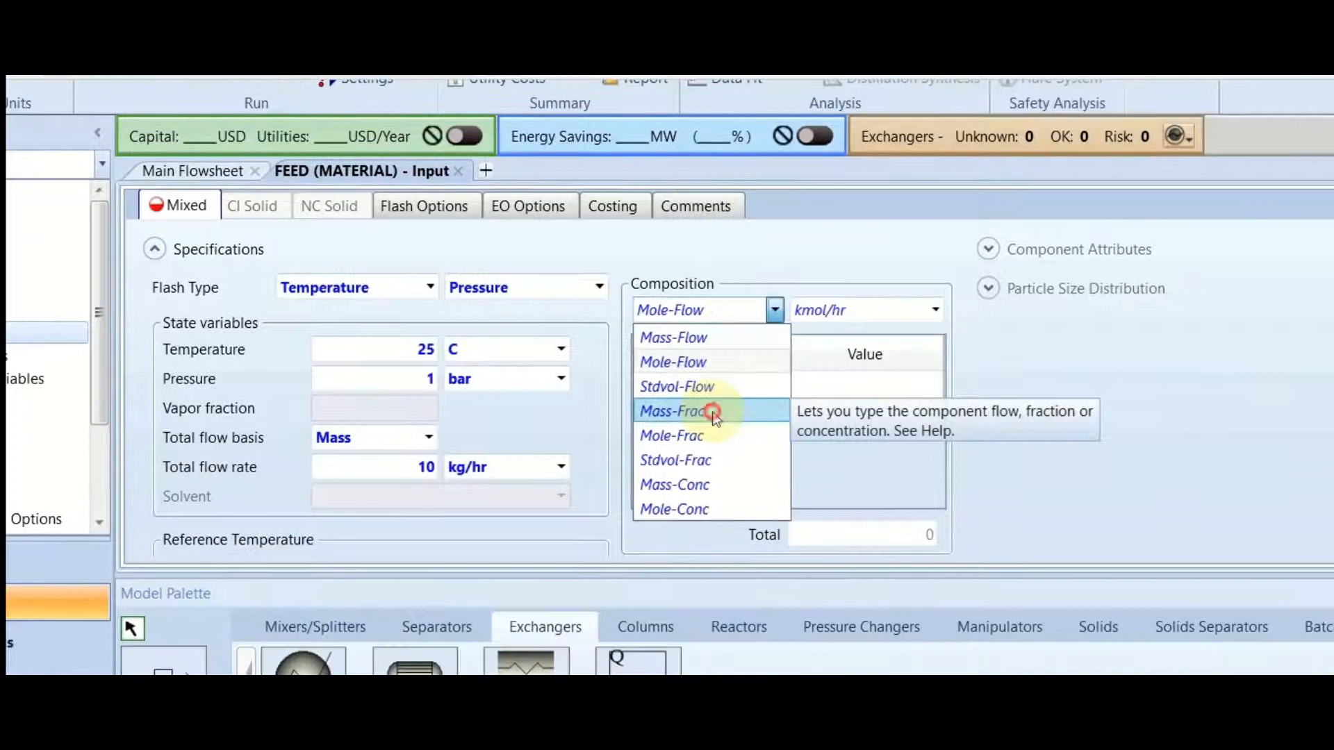
click(702, 451)
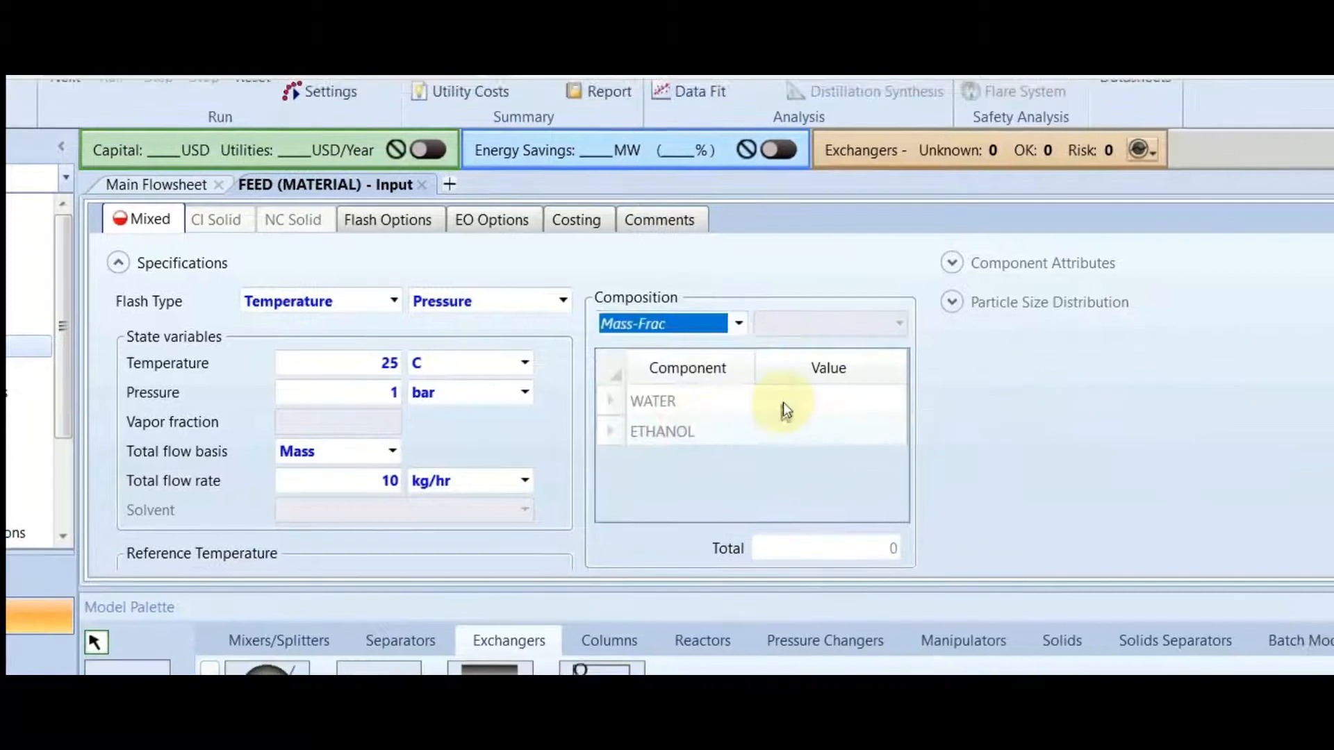
click(825, 419)
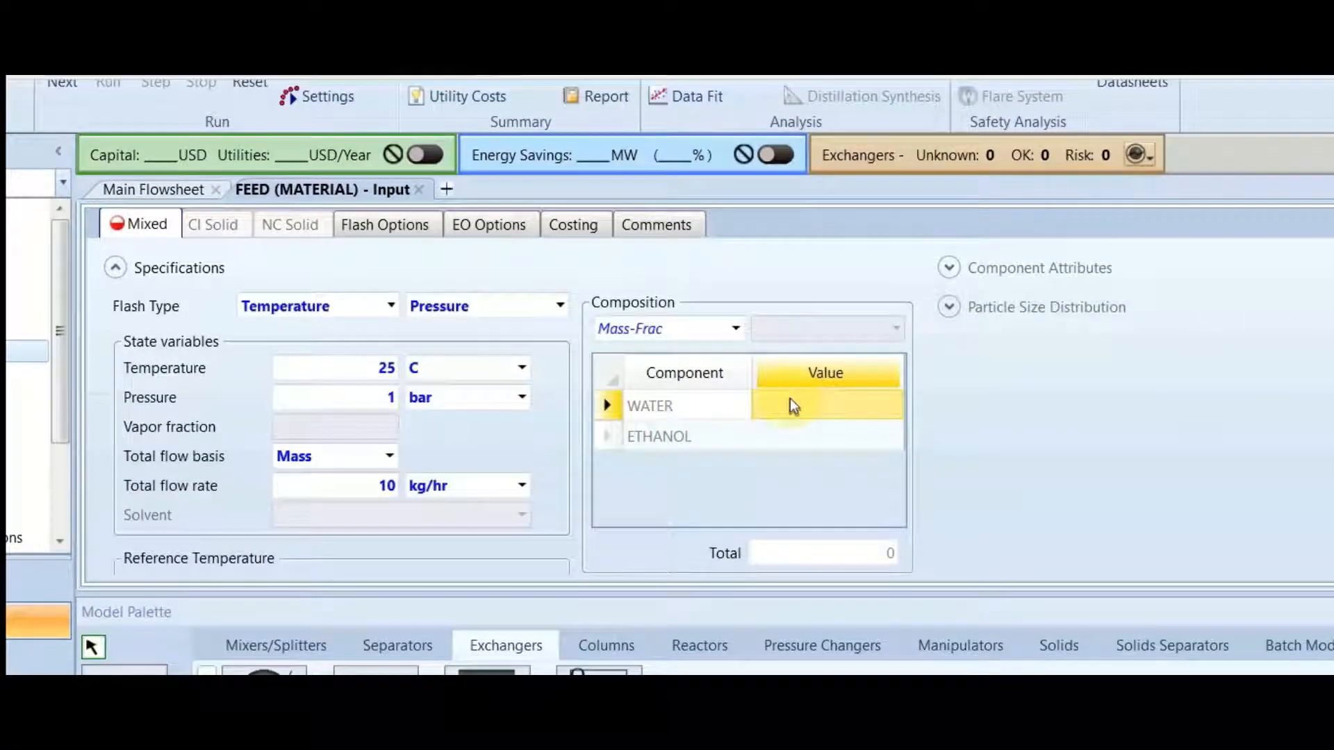
text(0,5)
key(Return)
text(0,5)
key(Return)
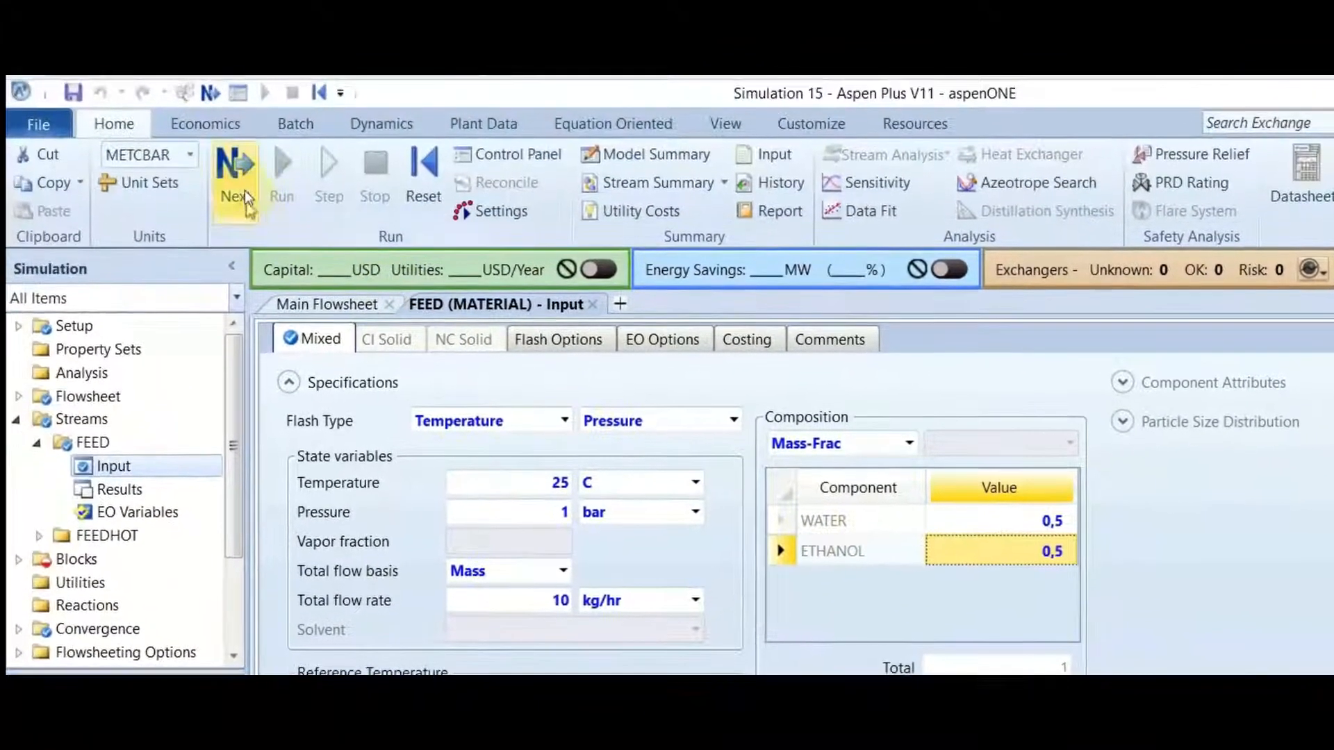
Step: Open the input specifications of heater block B1 and set its flash type to pressure and temperature change
click(227, 164)
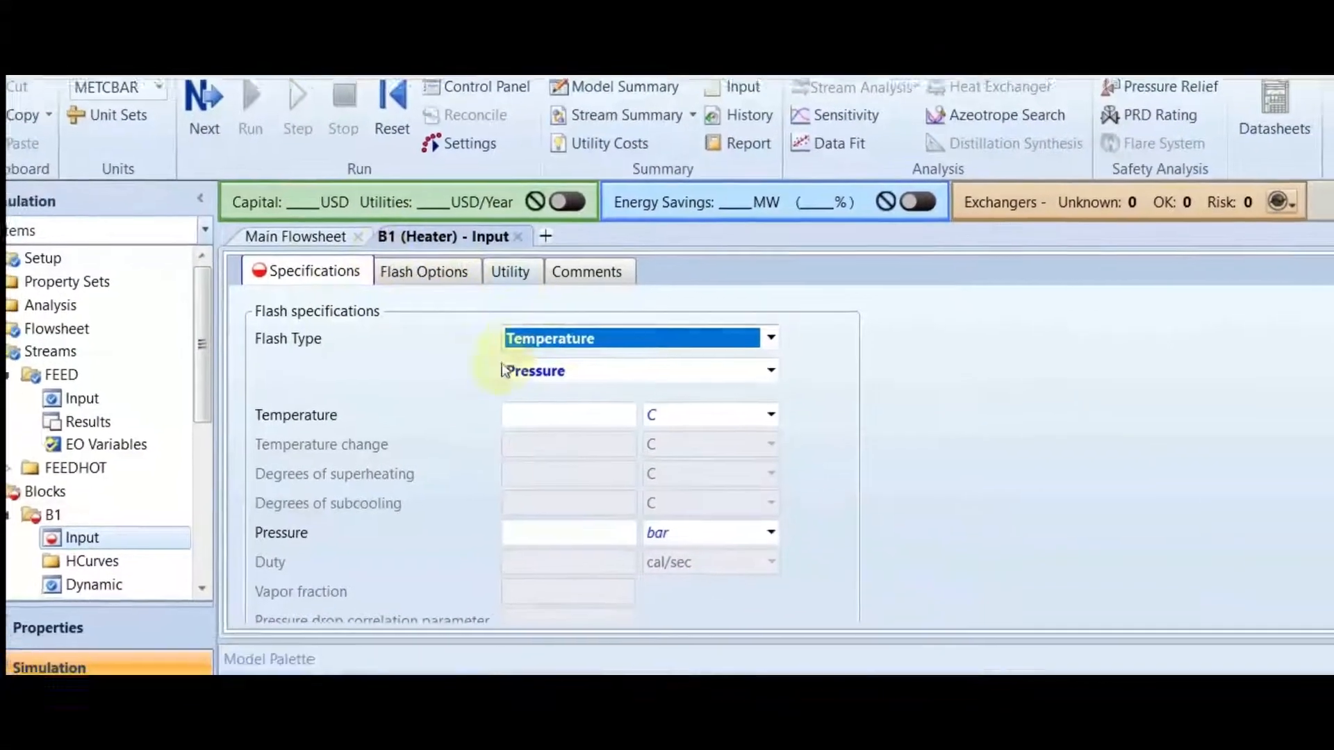
click(444, 314)
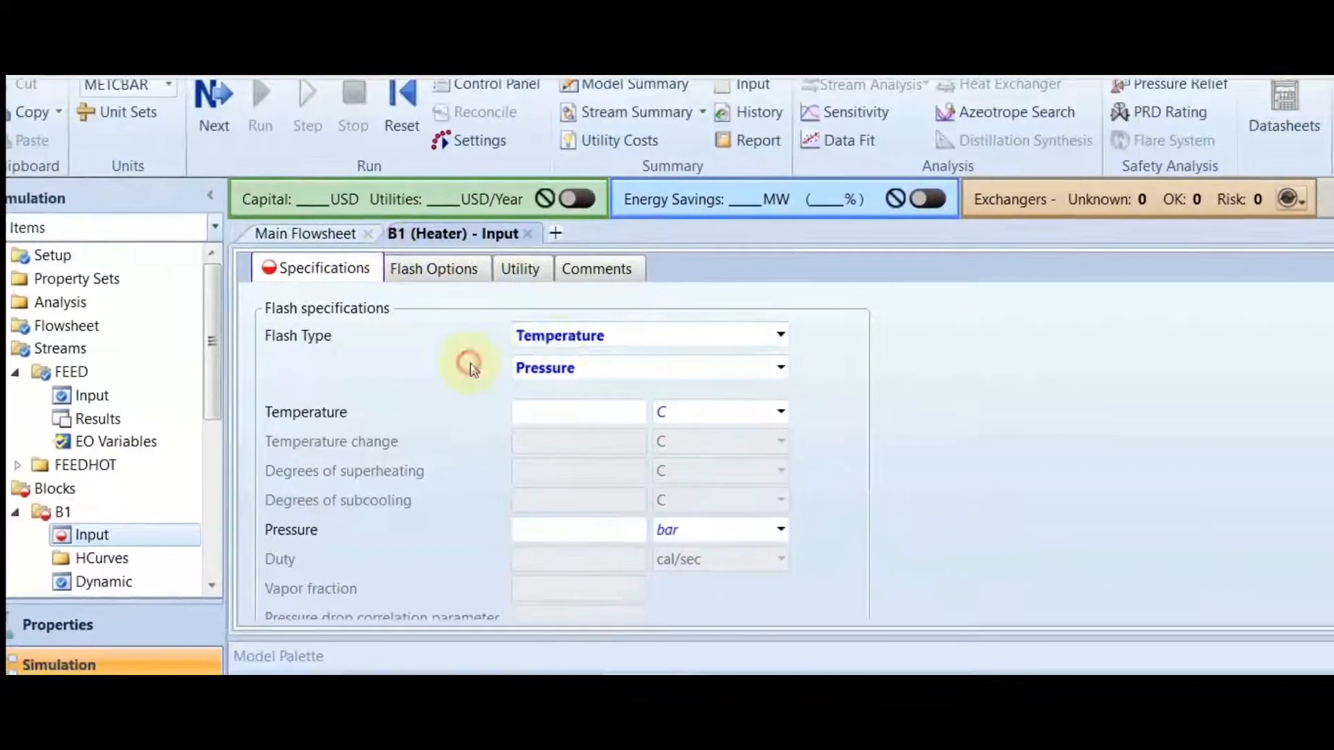
click(540, 352)
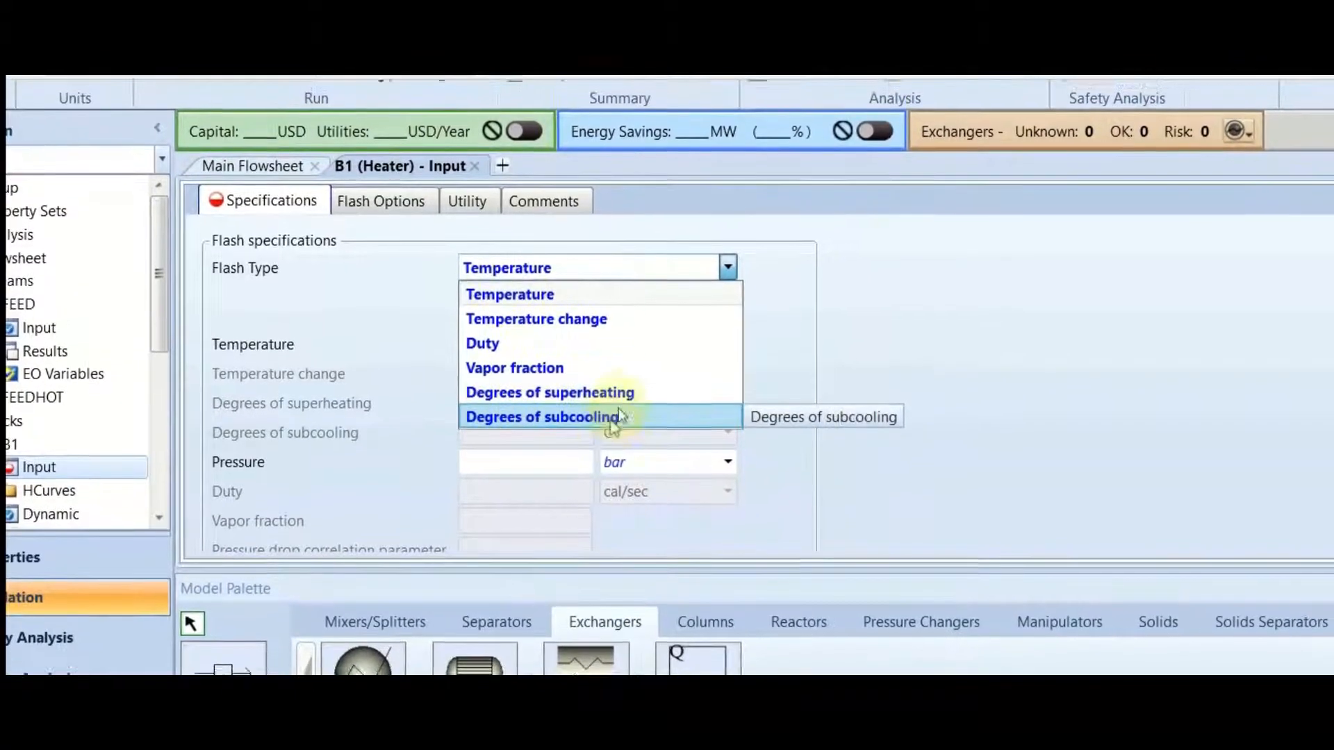
click(902, 308)
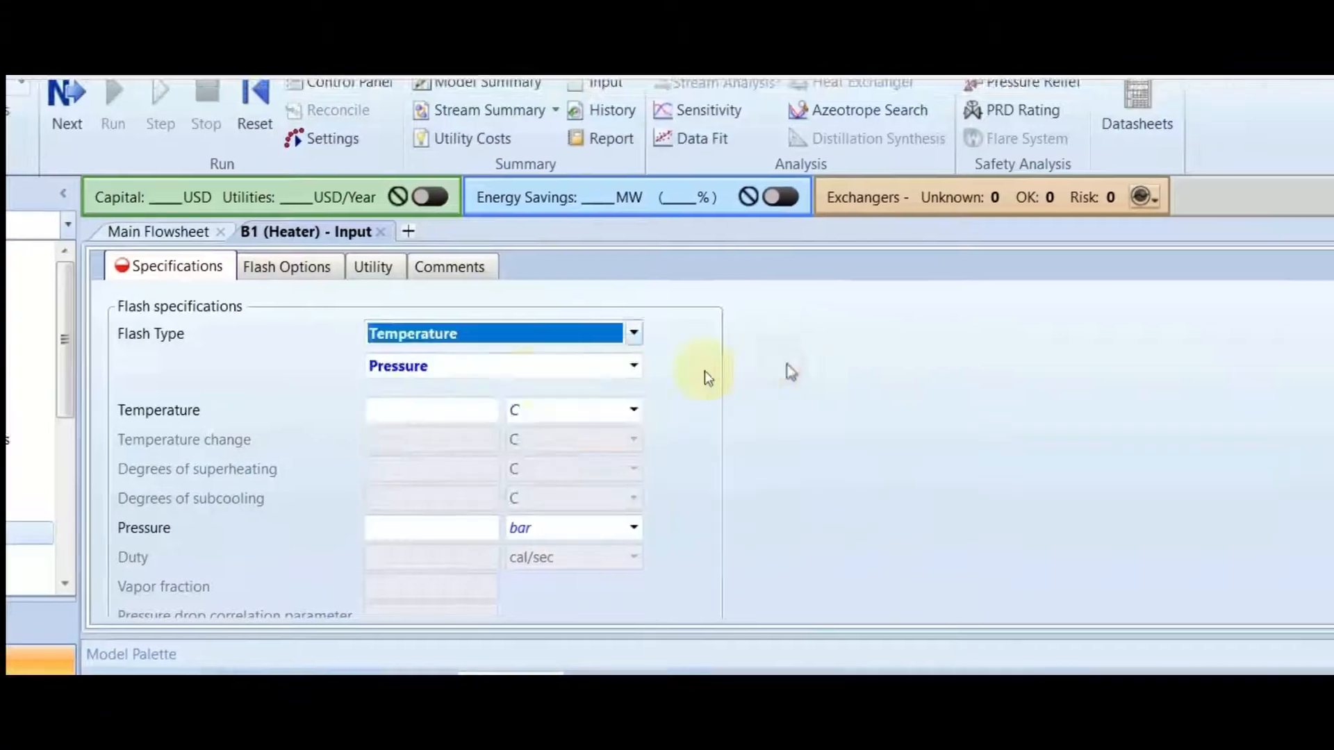
click(220, 372)
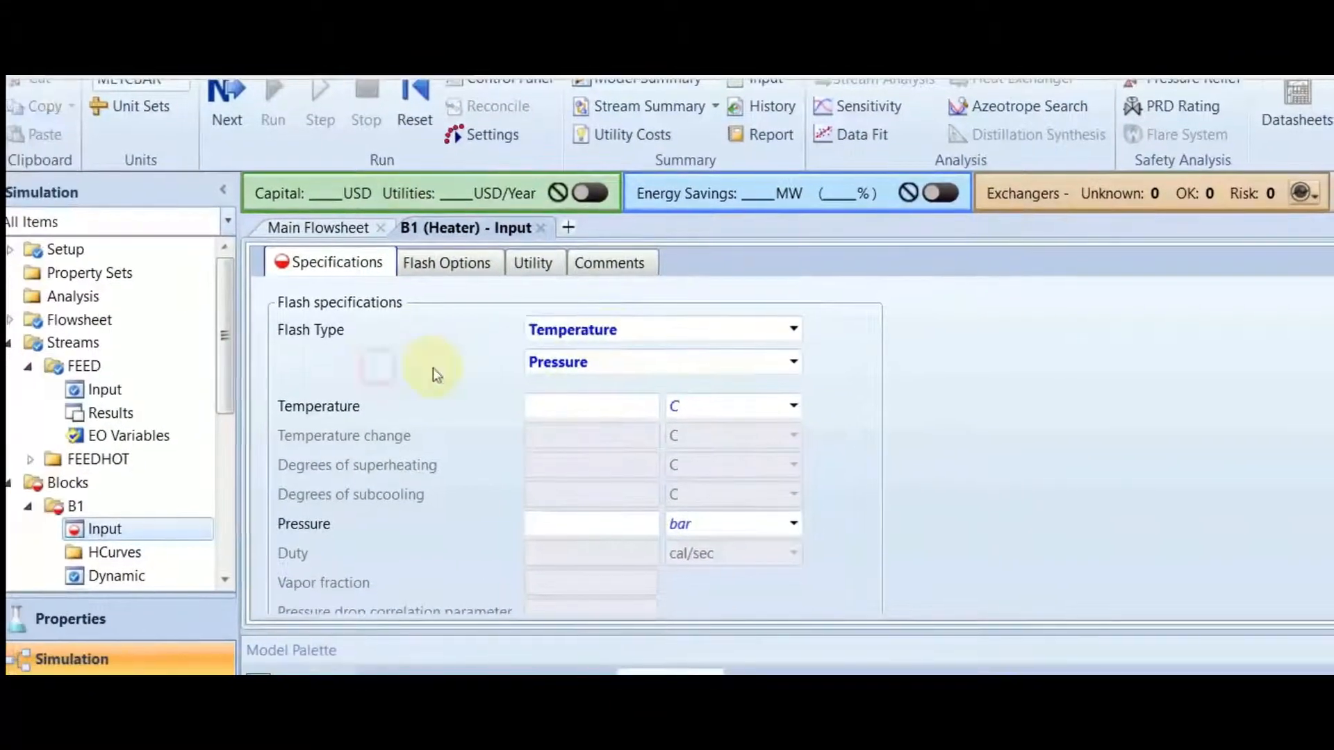
click(628, 331)
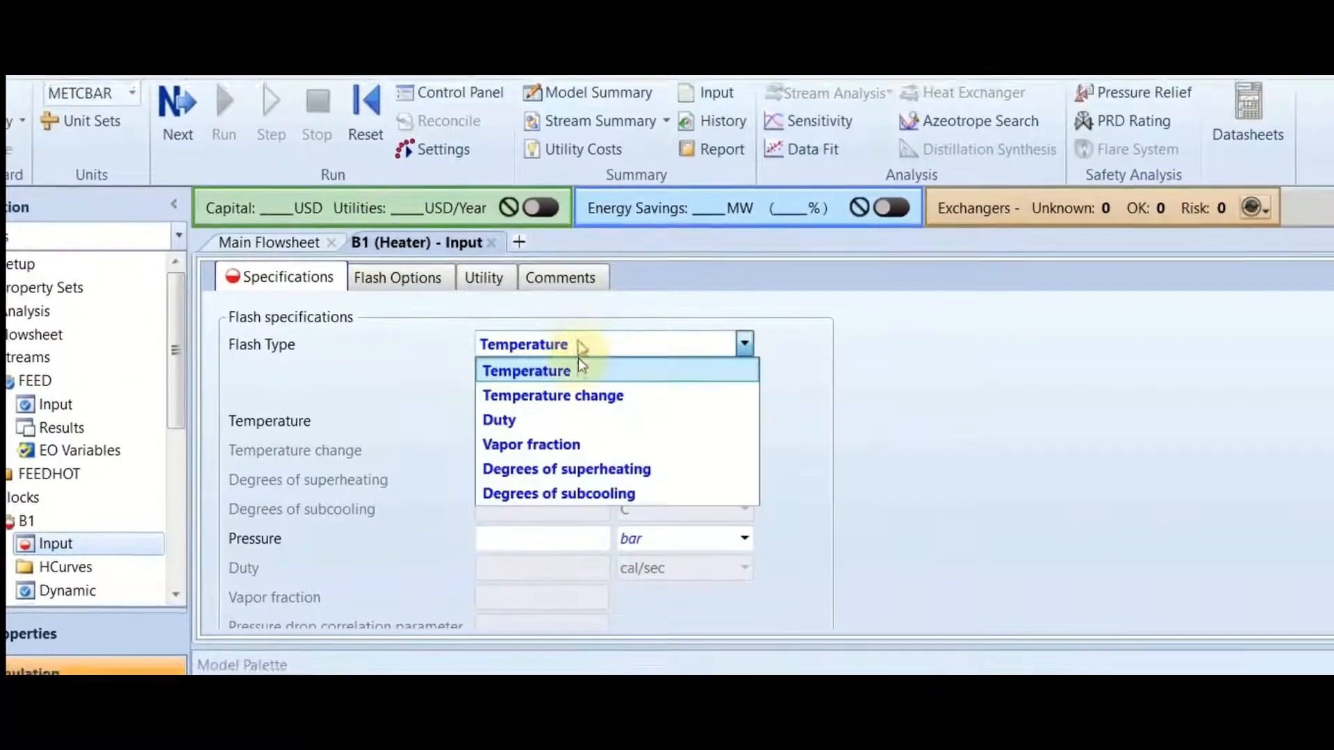
click(578, 395)
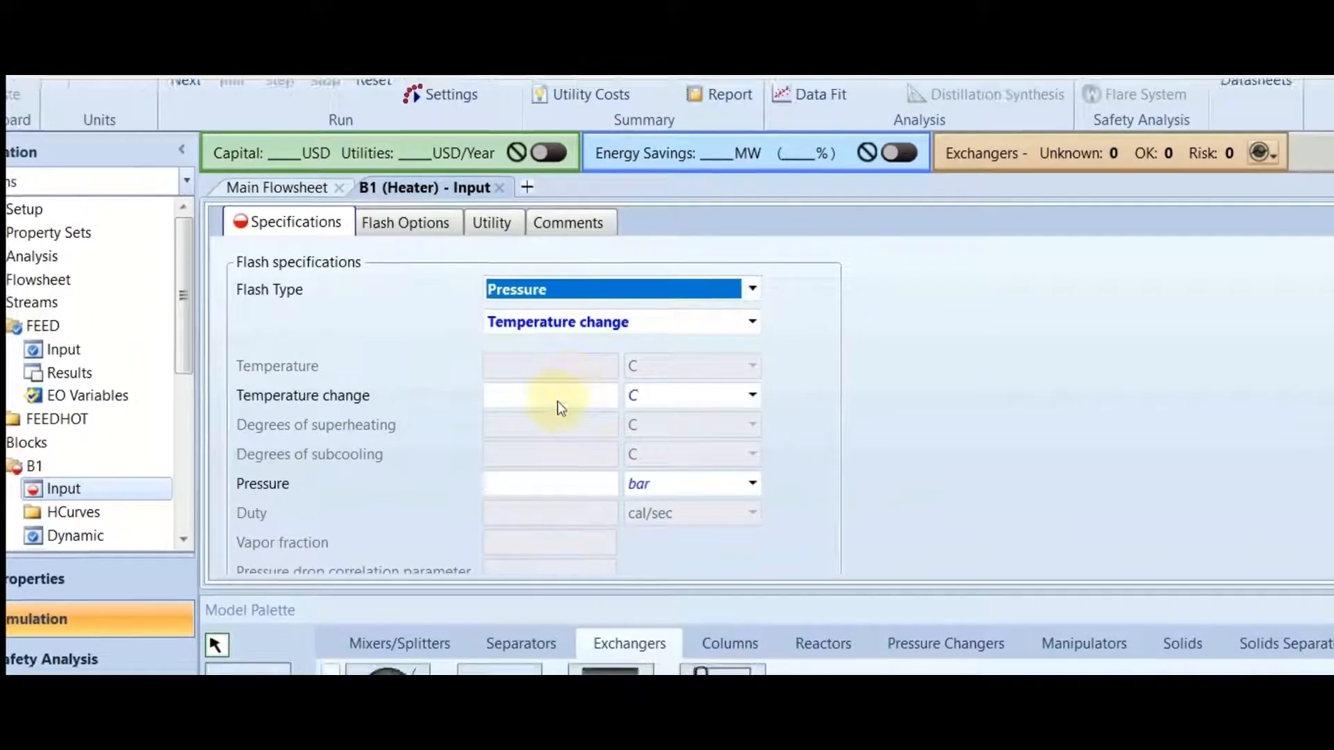
Step: Specify a temperature change of 20 C and a pressure of 1 bar for heater B1
click(560, 400)
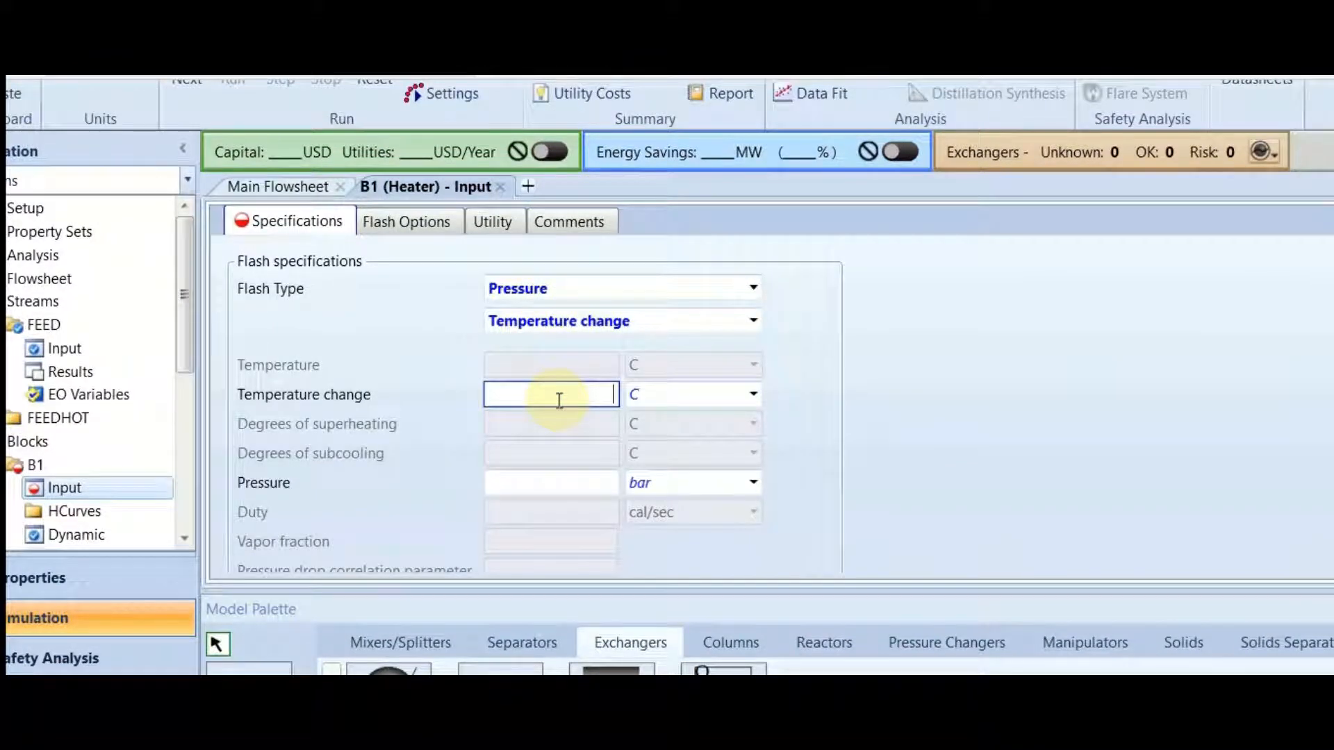
text(20)
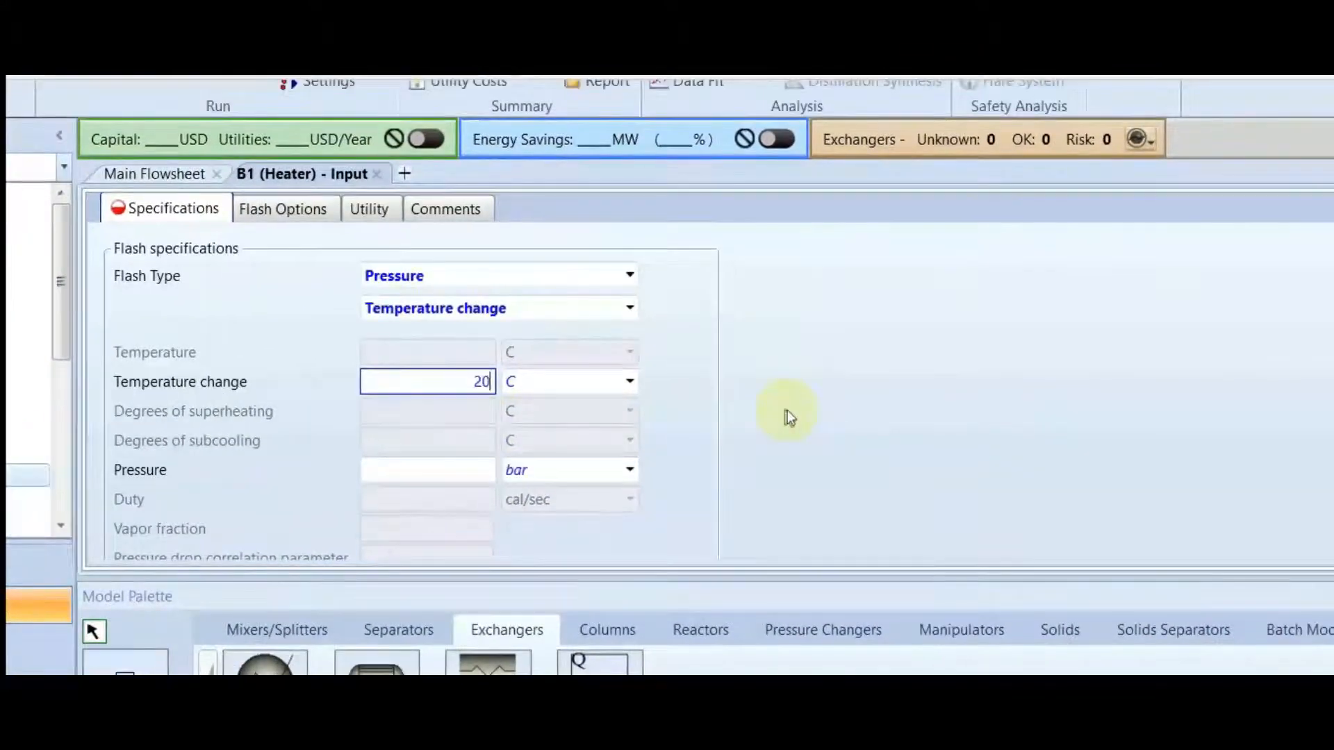
click(787, 410)
click(567, 440)
text(1)
click(956, 454)
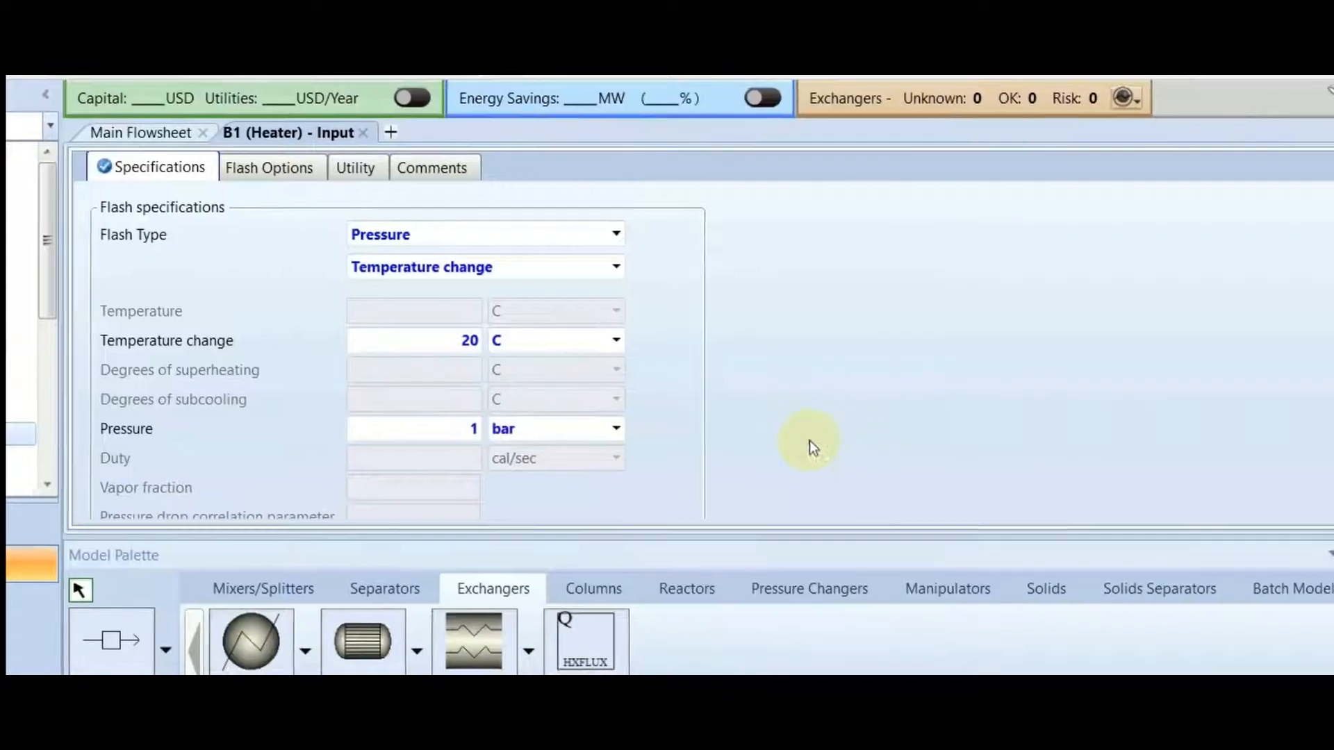
Step: Check the valid phases setting of heater B1 and run the simulation
scroll(820, 448, down, 3)
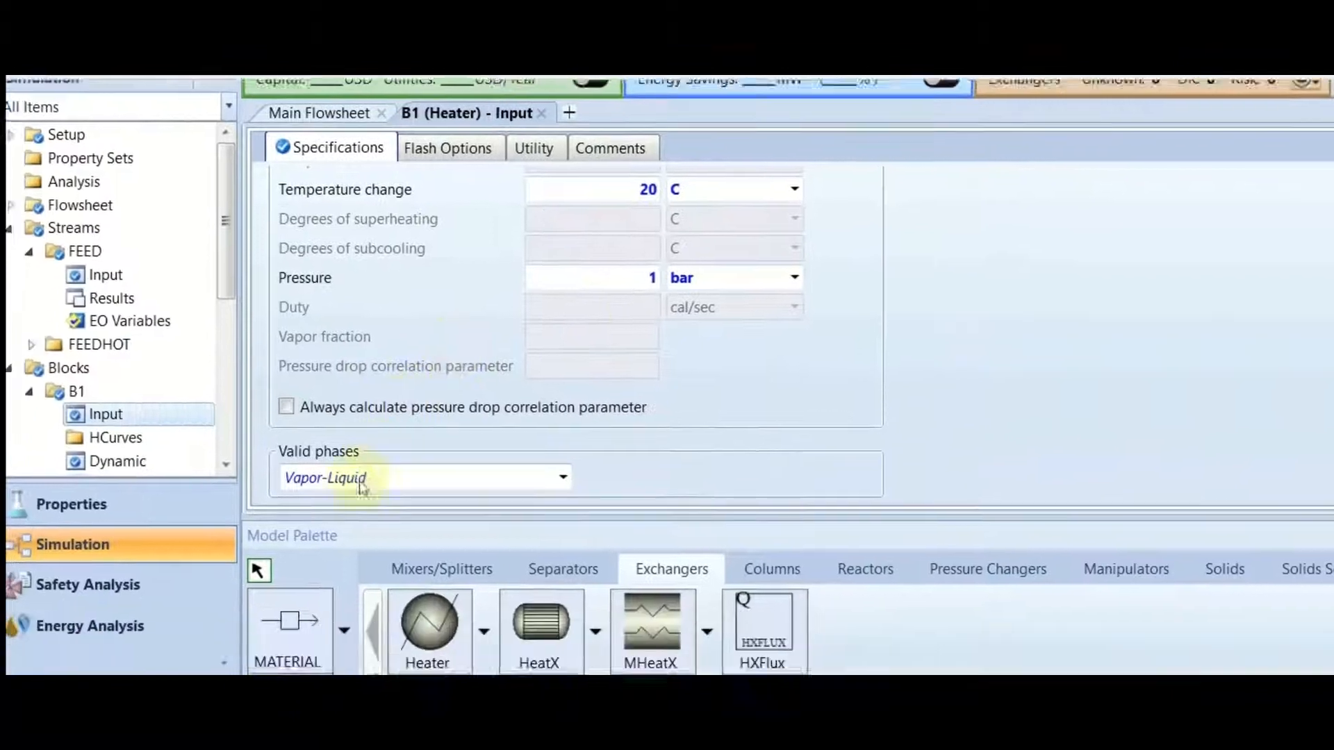
scroll(431, 348, up, 3)
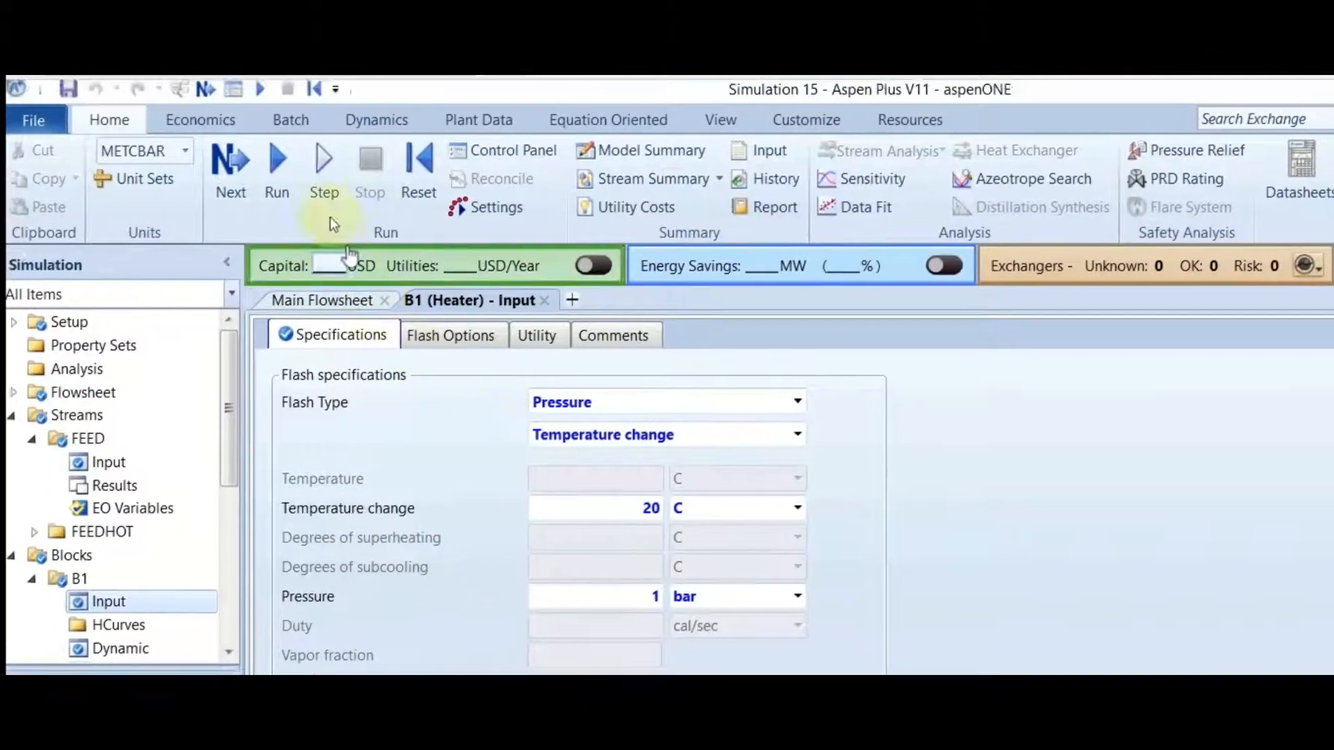
click(286, 174)
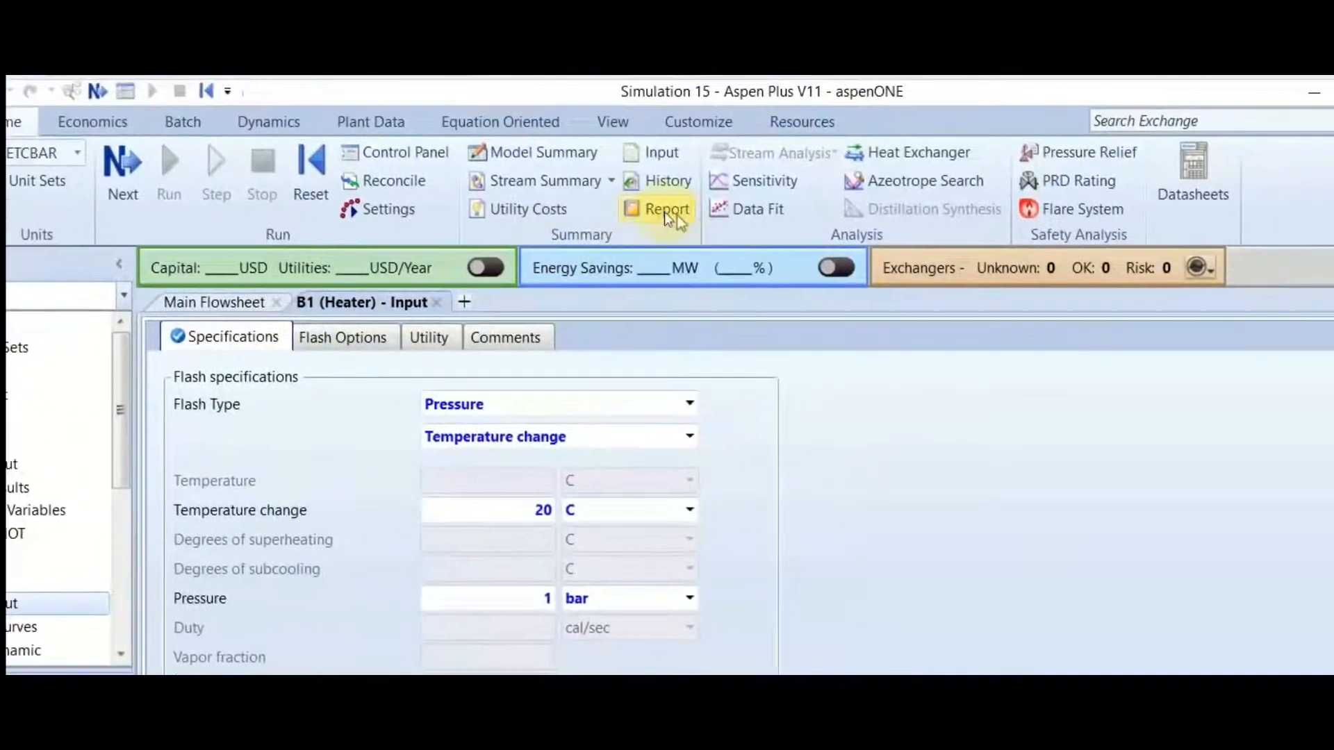
Step: Open the stream summary for all streams and compare the conditions, enthalpies, densities and flows of FEED and FEEDHOT
click(612, 180)
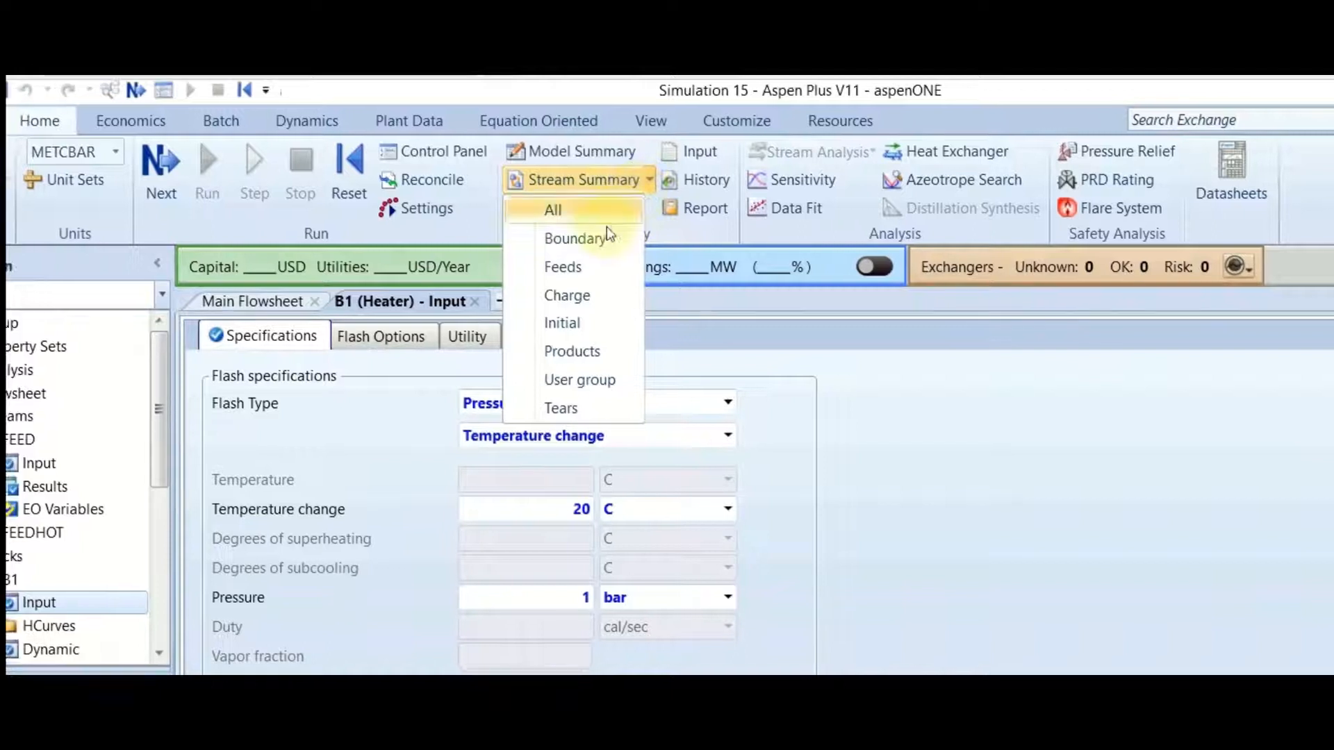
click(556, 216)
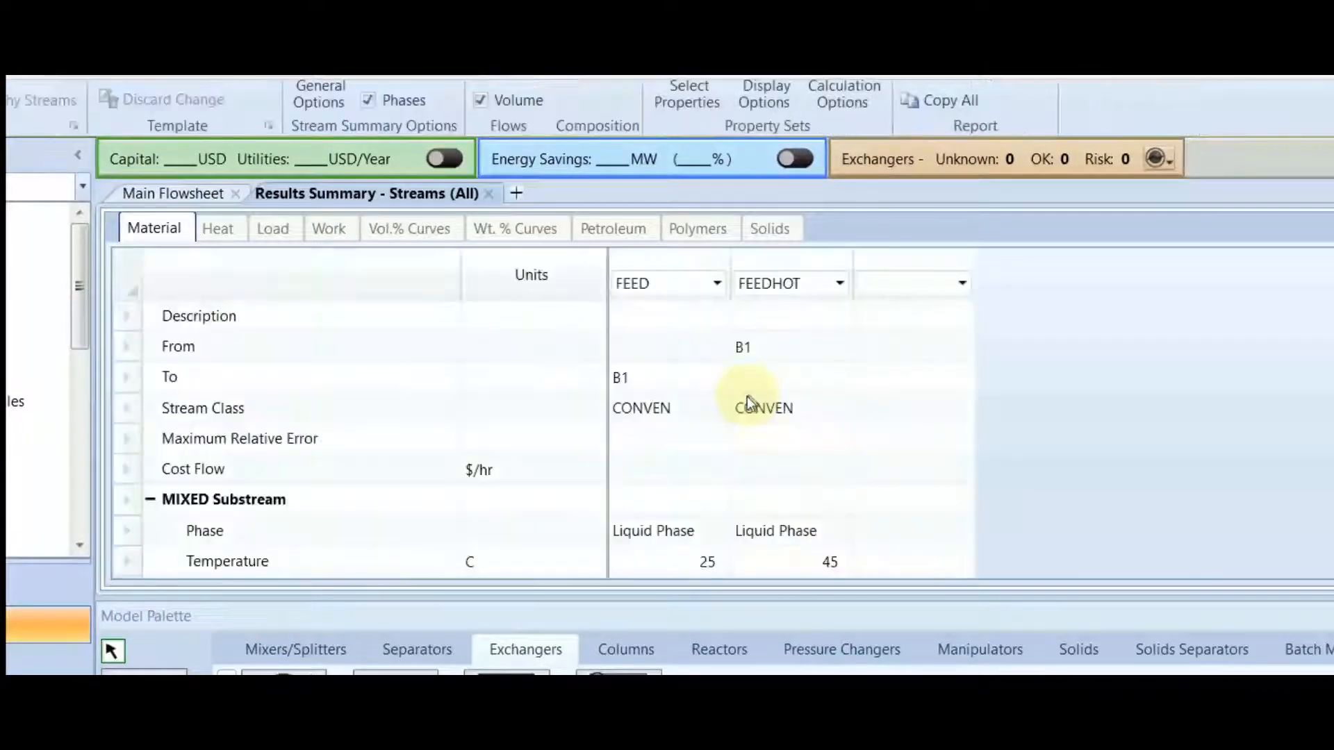
scroll(747, 402, down, 1)
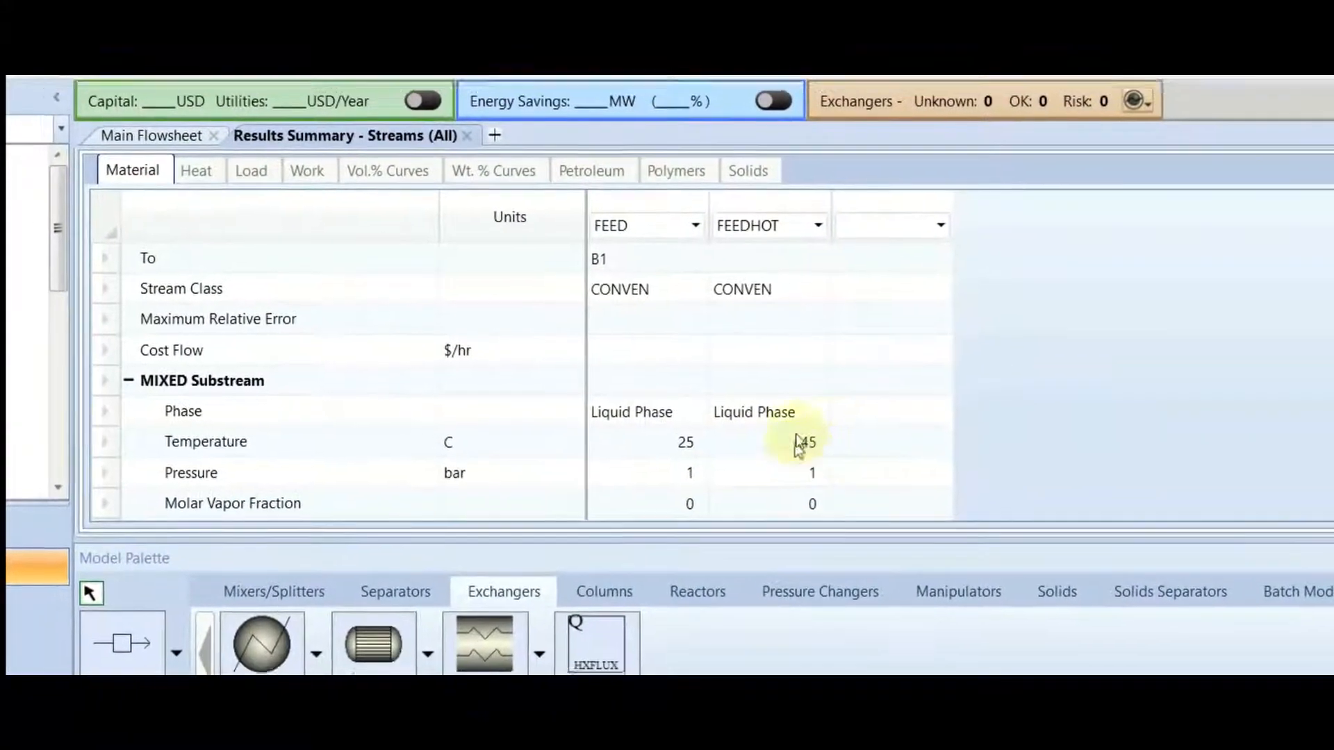
scroll(695, 452, down, 1)
scroll(709, 452, down, 2)
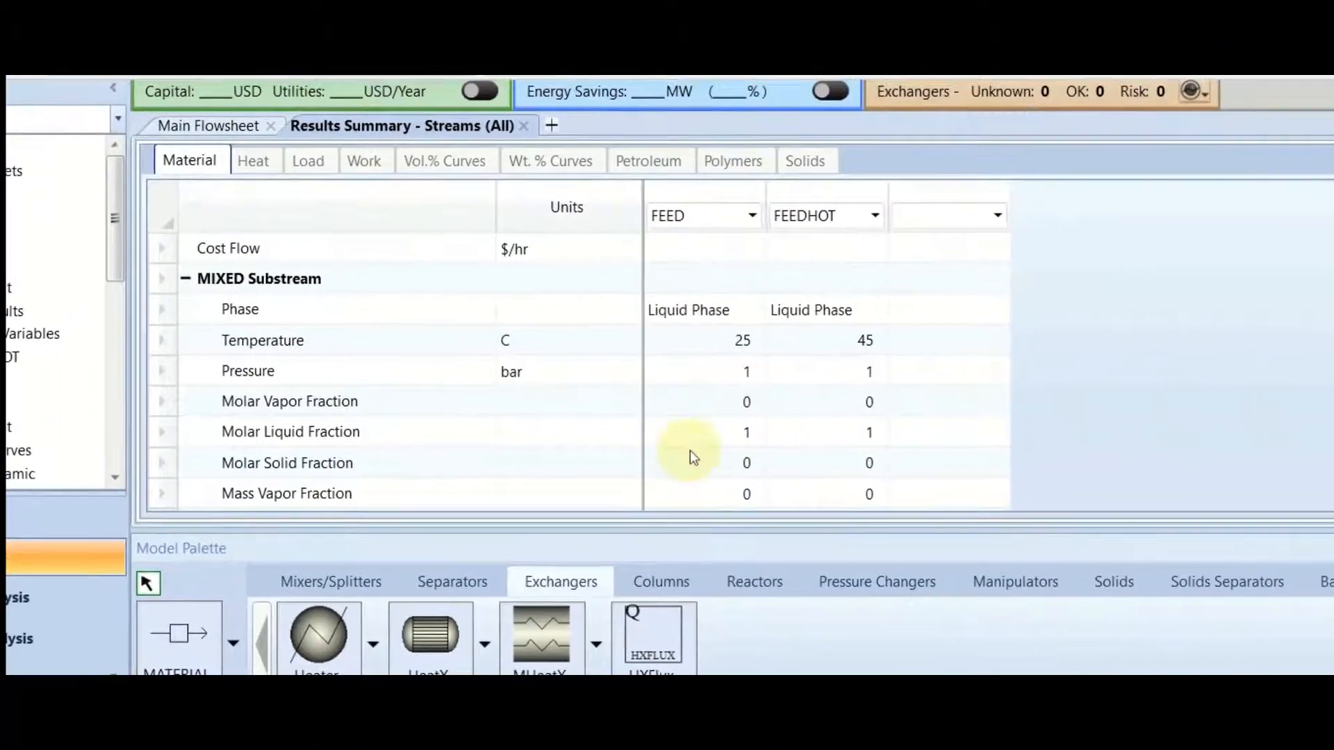
scroll(695, 455, down, 4)
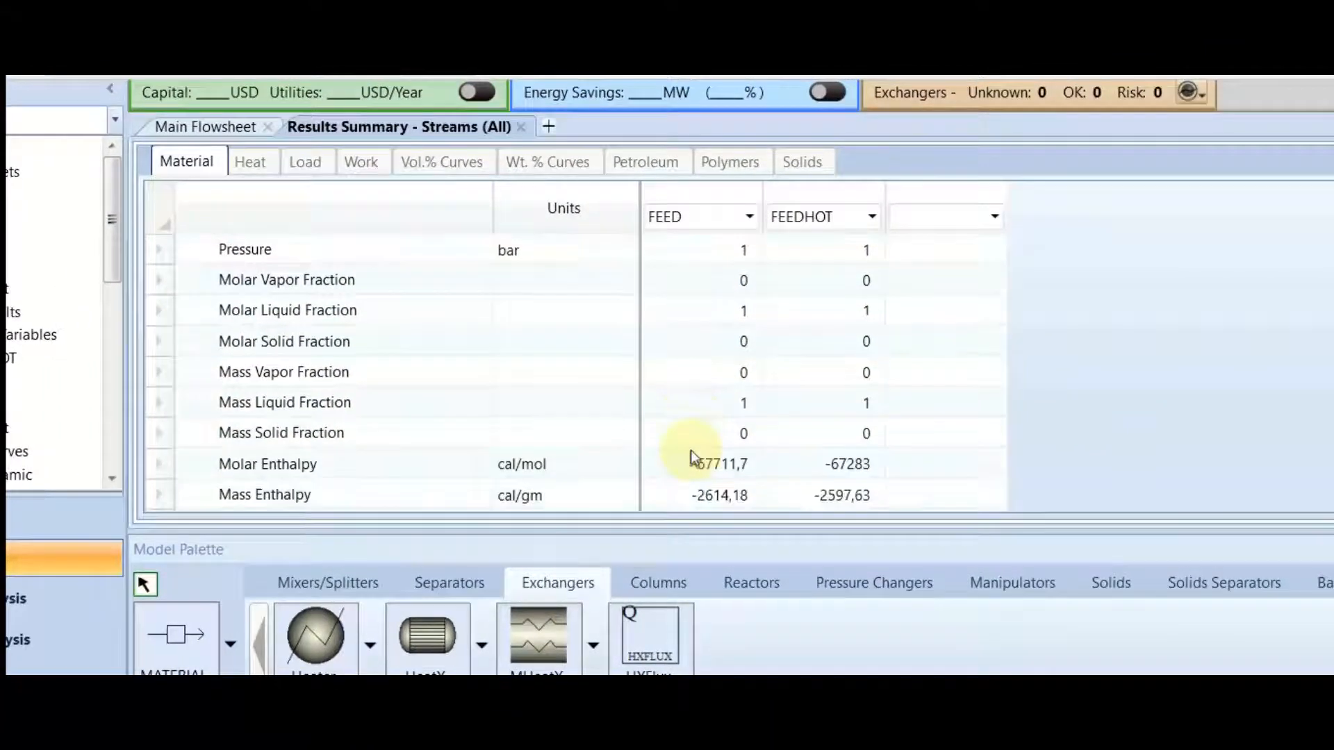
scroll(692, 459, down, 5)
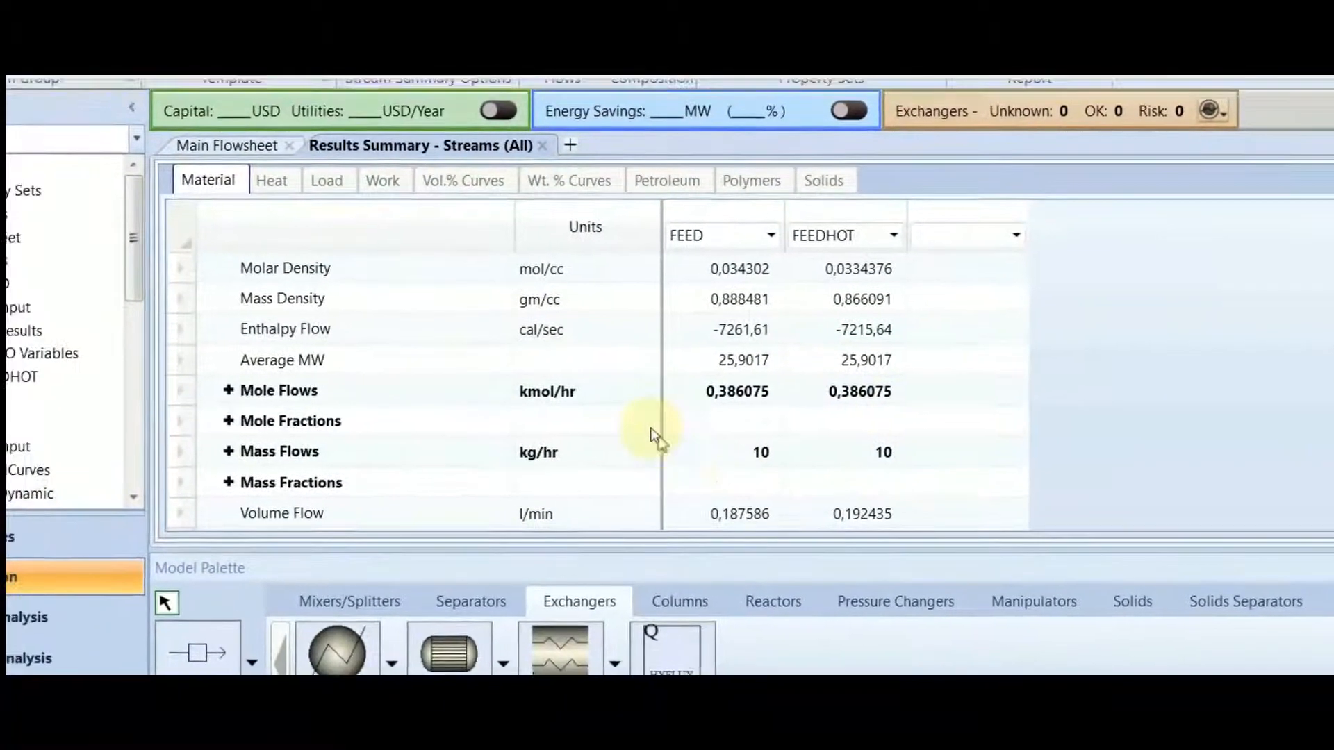
scroll(602, 428, up, 5)
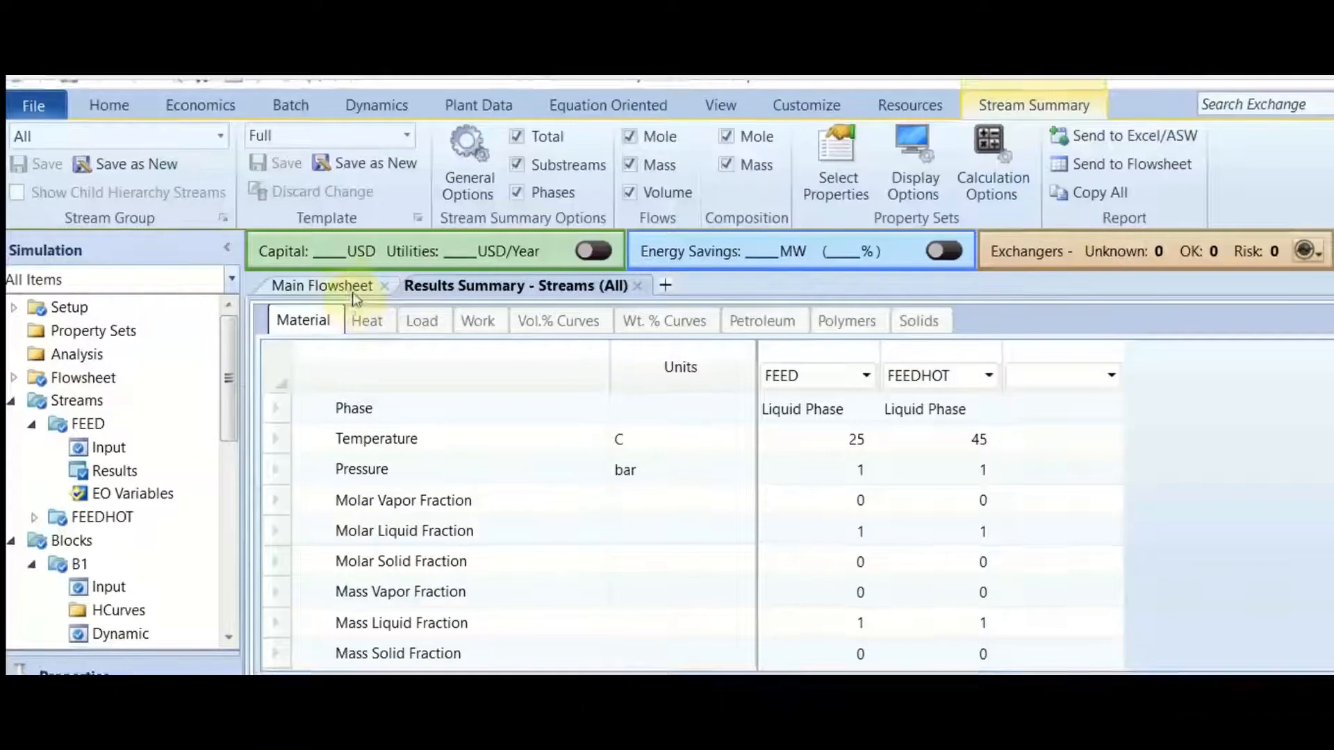
Step: Return to the main flowsheet and open the results of heater block B1
click(349, 288)
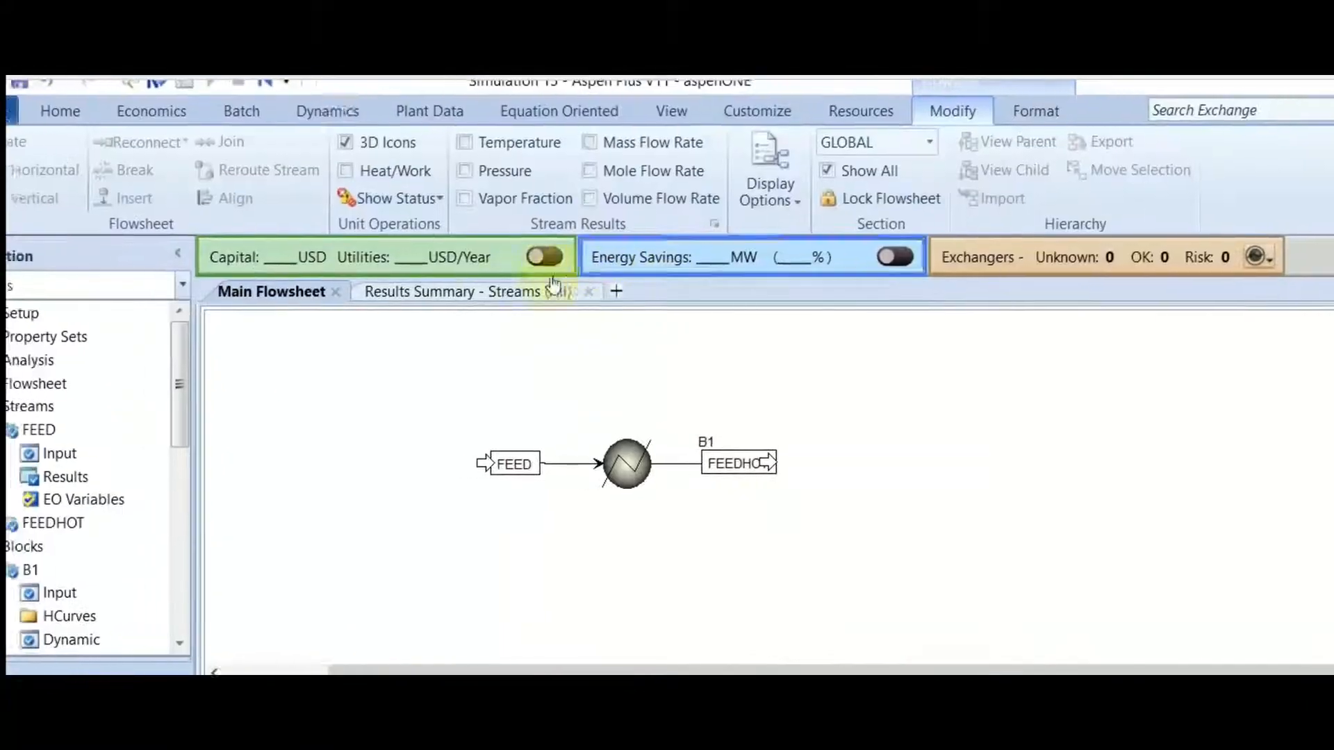
click(509, 286)
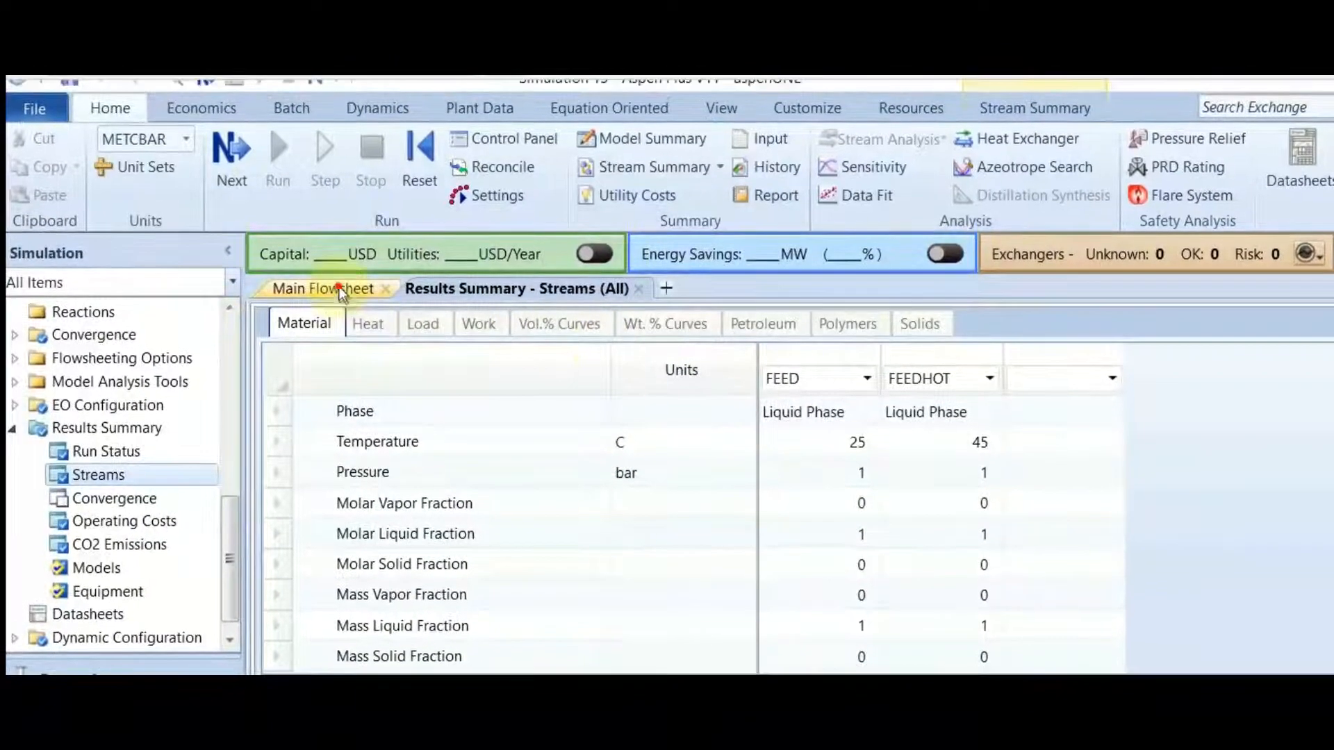
click(296, 266)
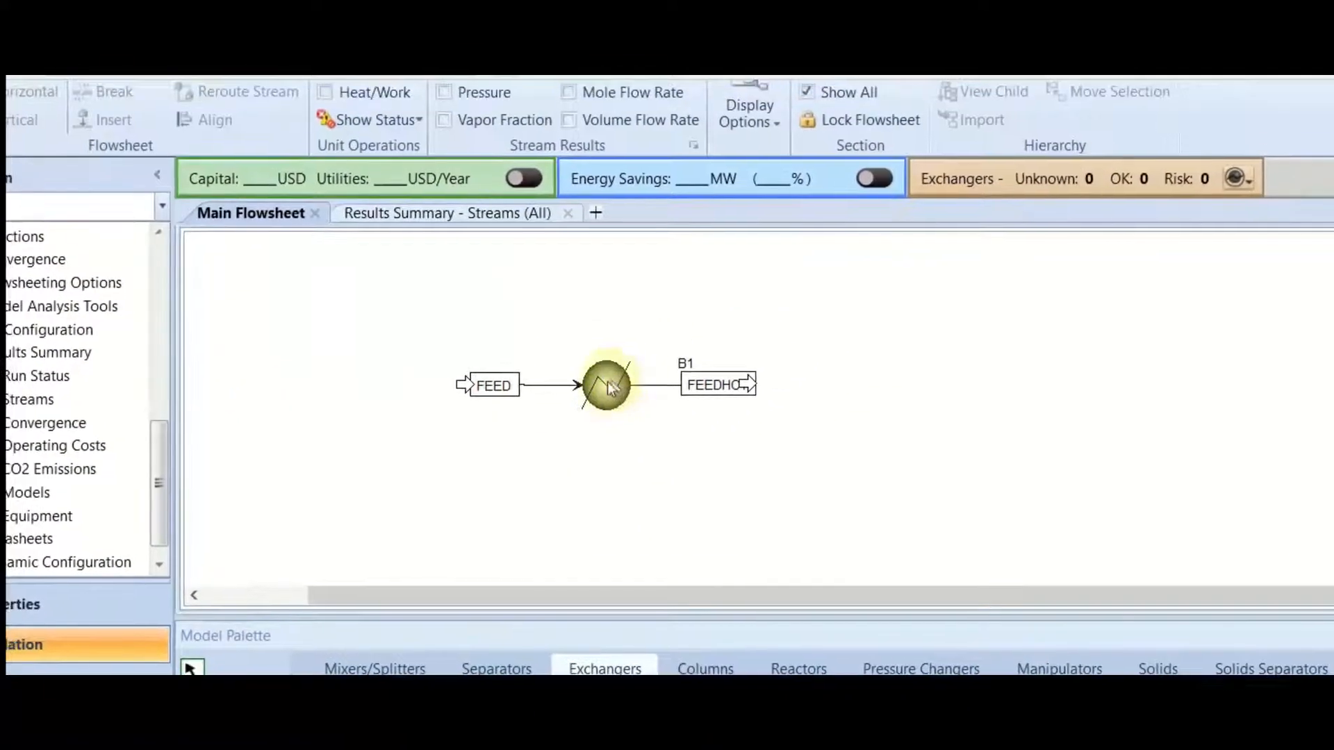
click(609, 386)
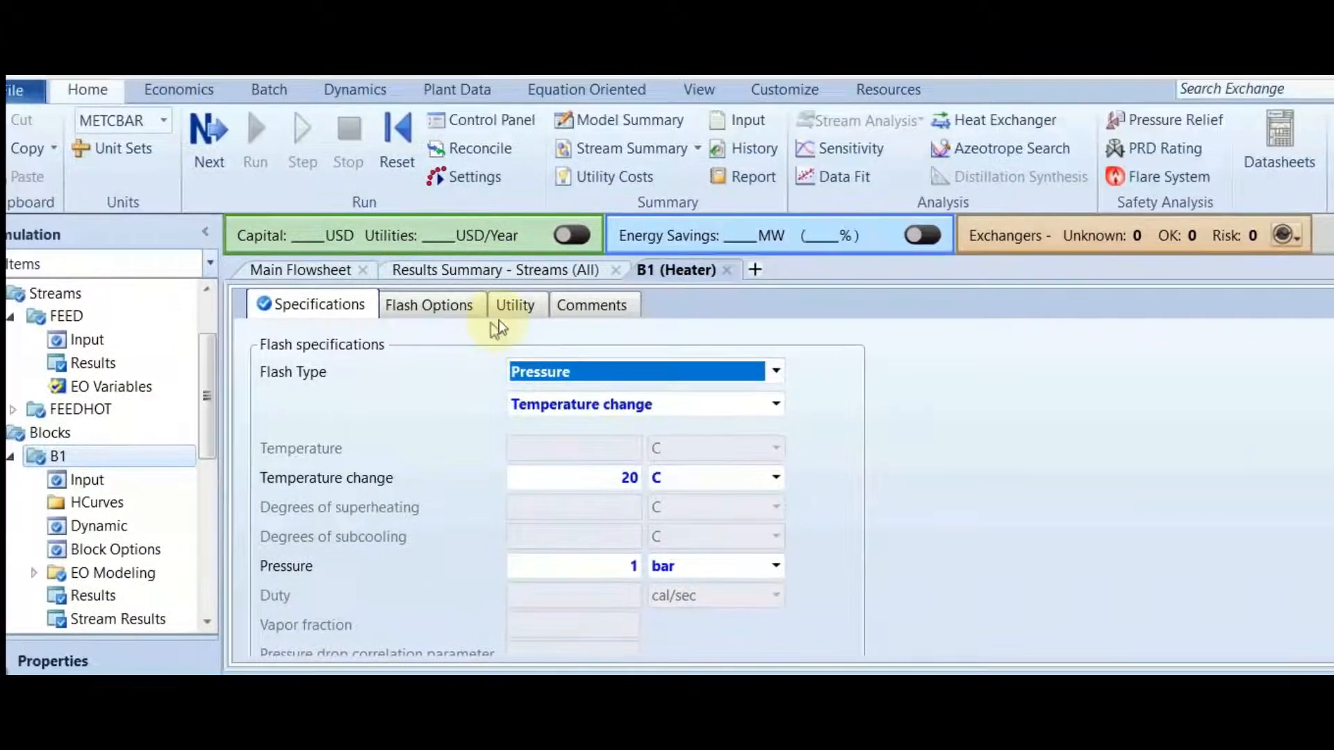
click(673, 271)
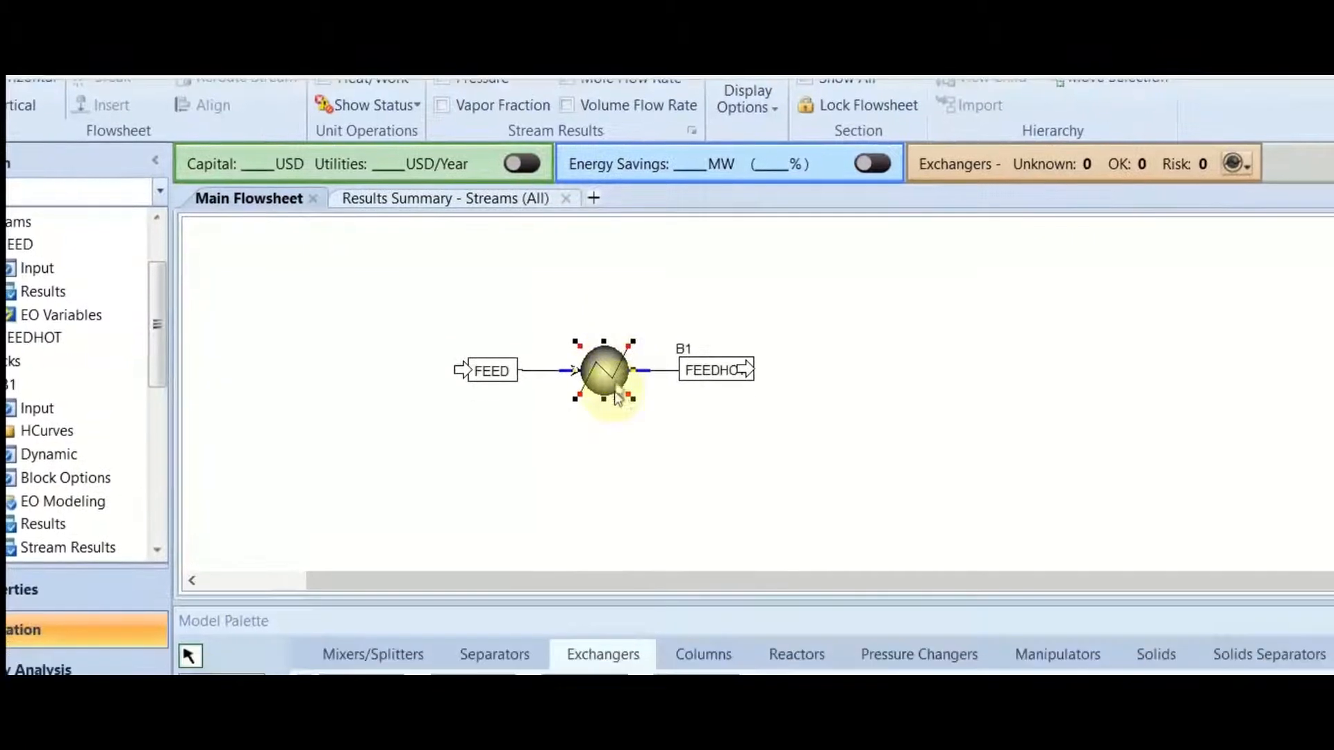
right_click(603, 385)
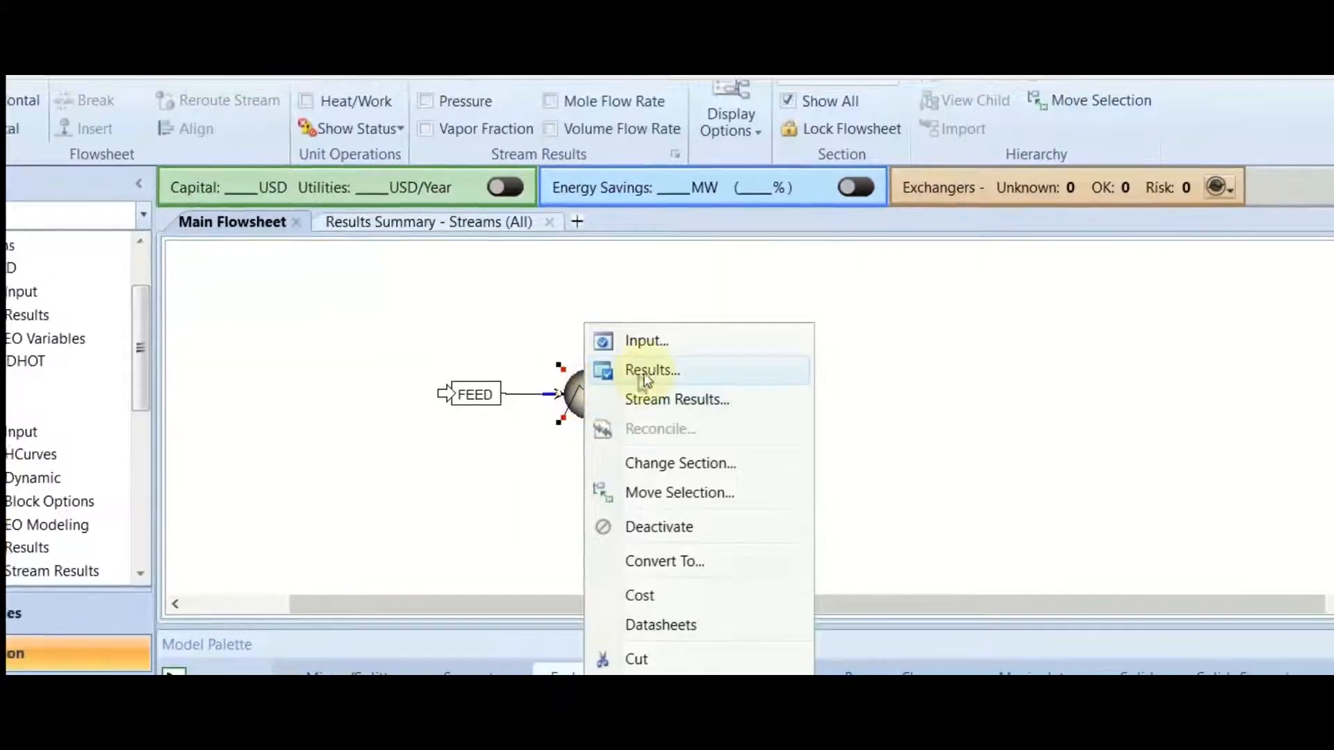
click(645, 372)
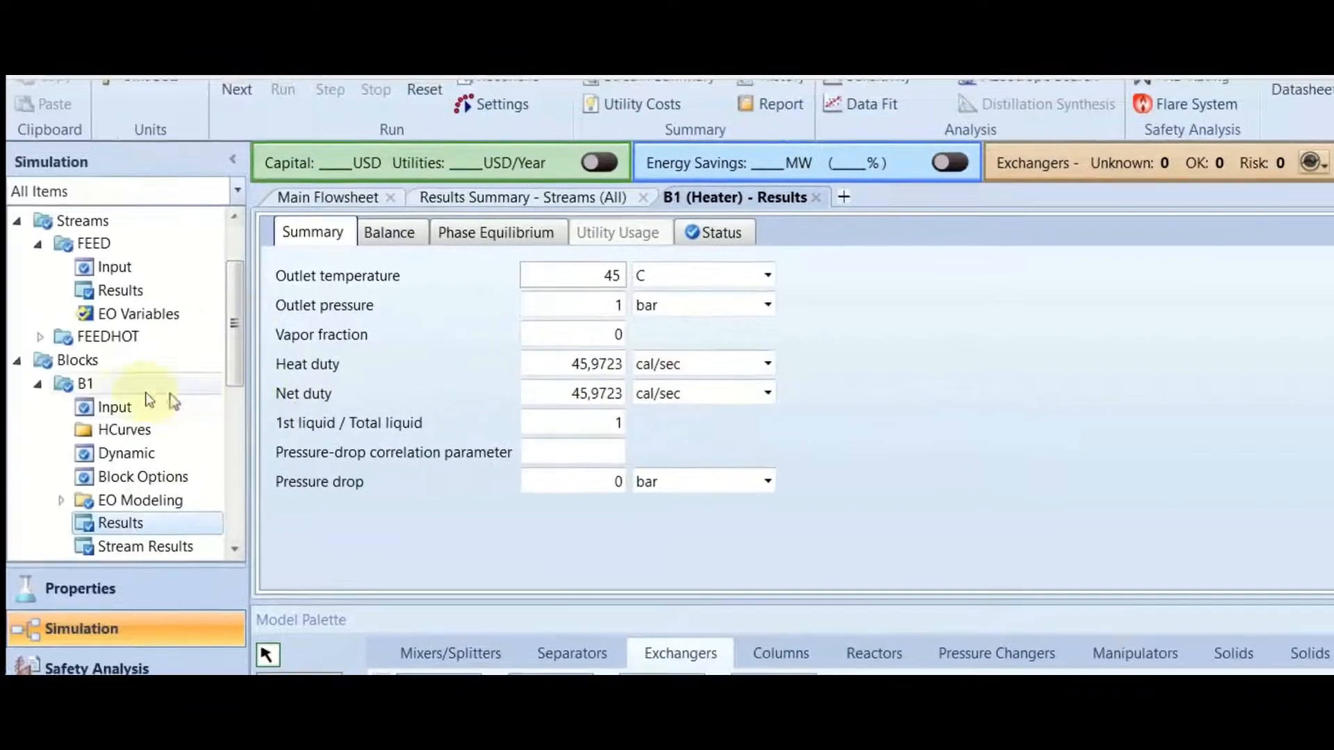
Step: Inspect the full-precision heat duty in the results summary of heater B1
scroll(0, 385, down, 2)
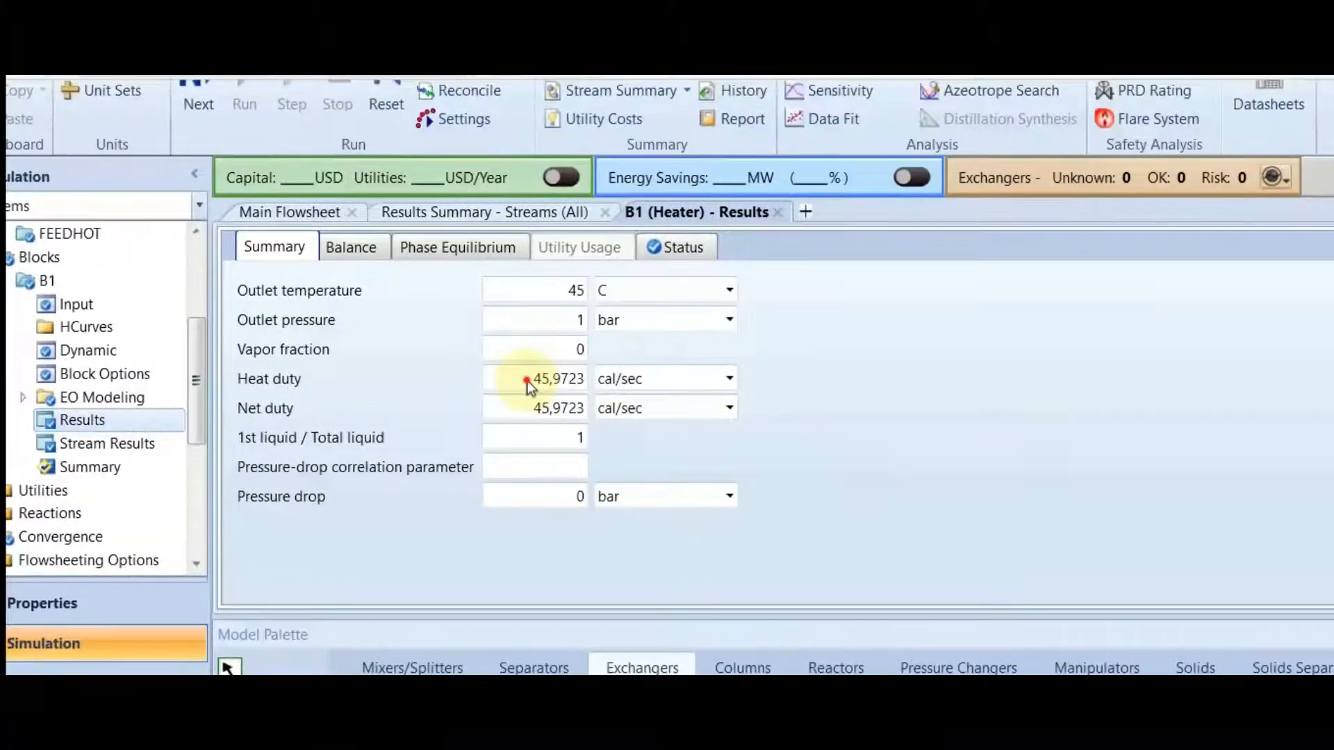
click(526, 381)
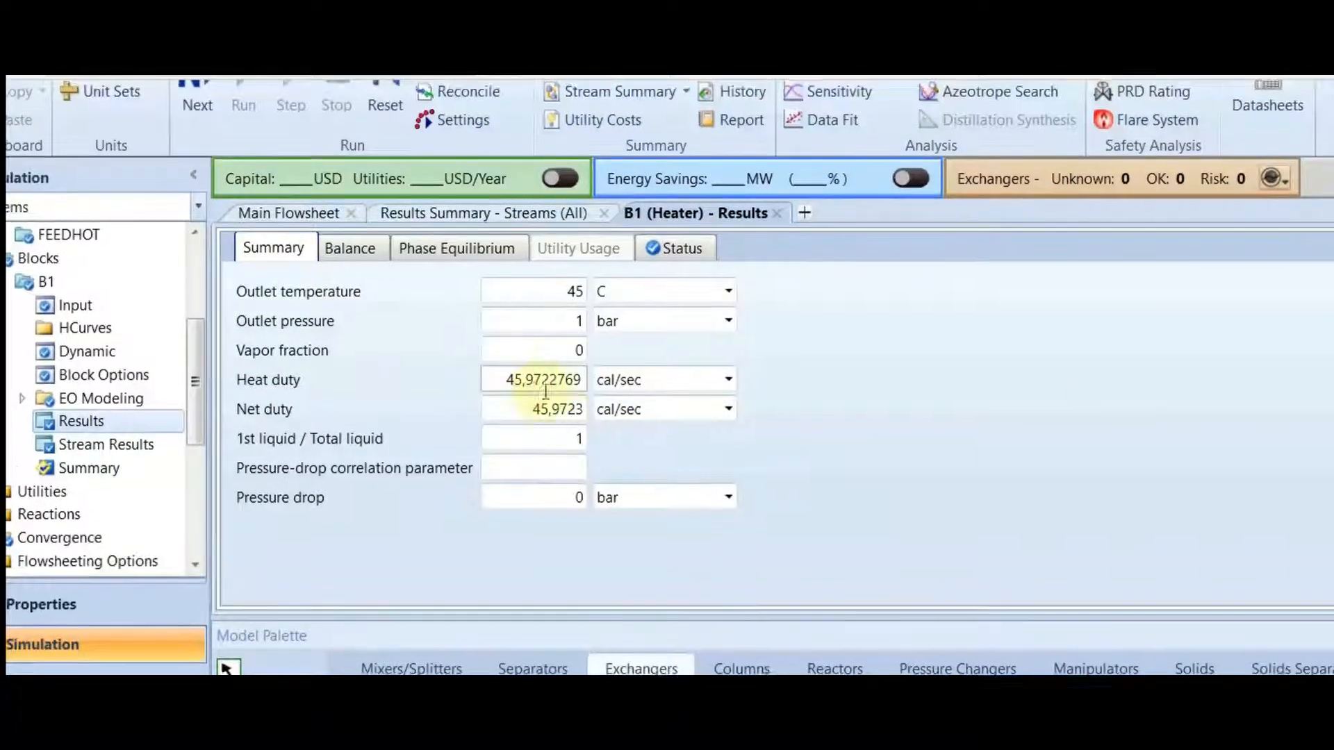
click(831, 439)
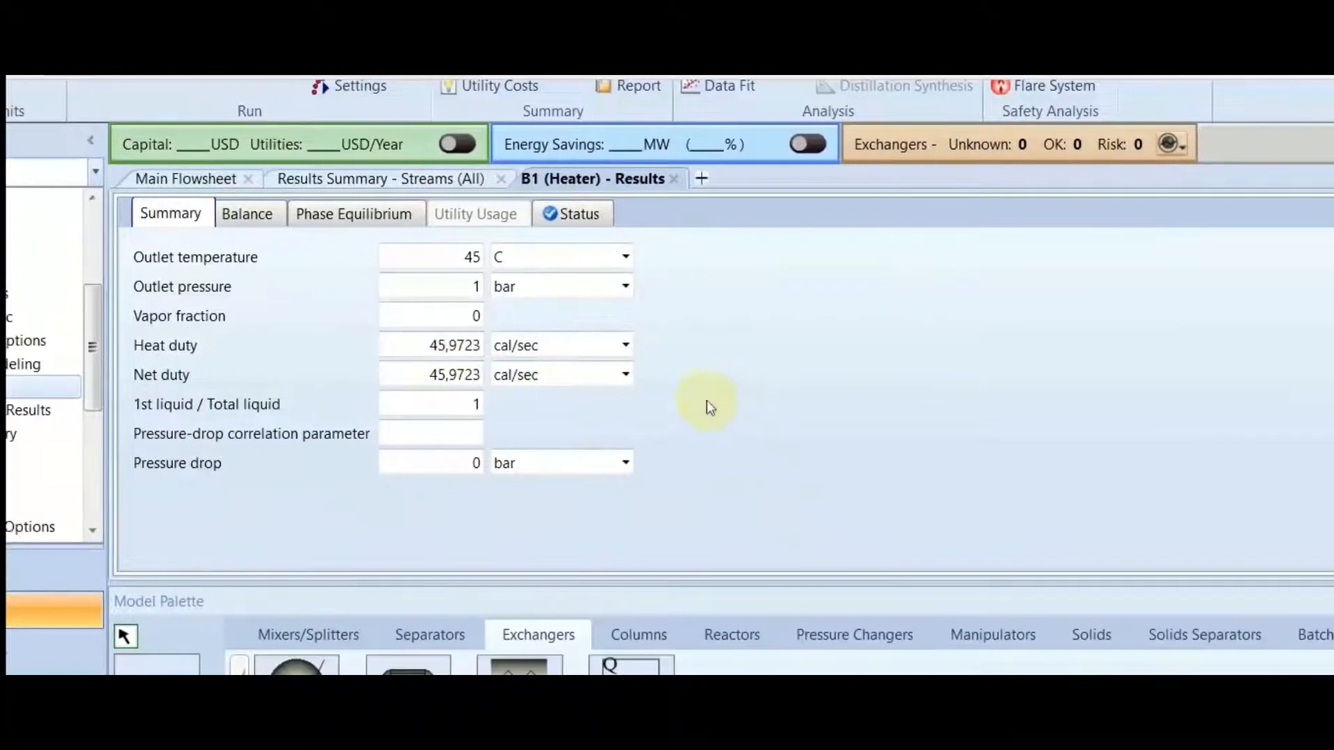
Step: Display the heat duty of heater B1 in kJ/hr
click(579, 353)
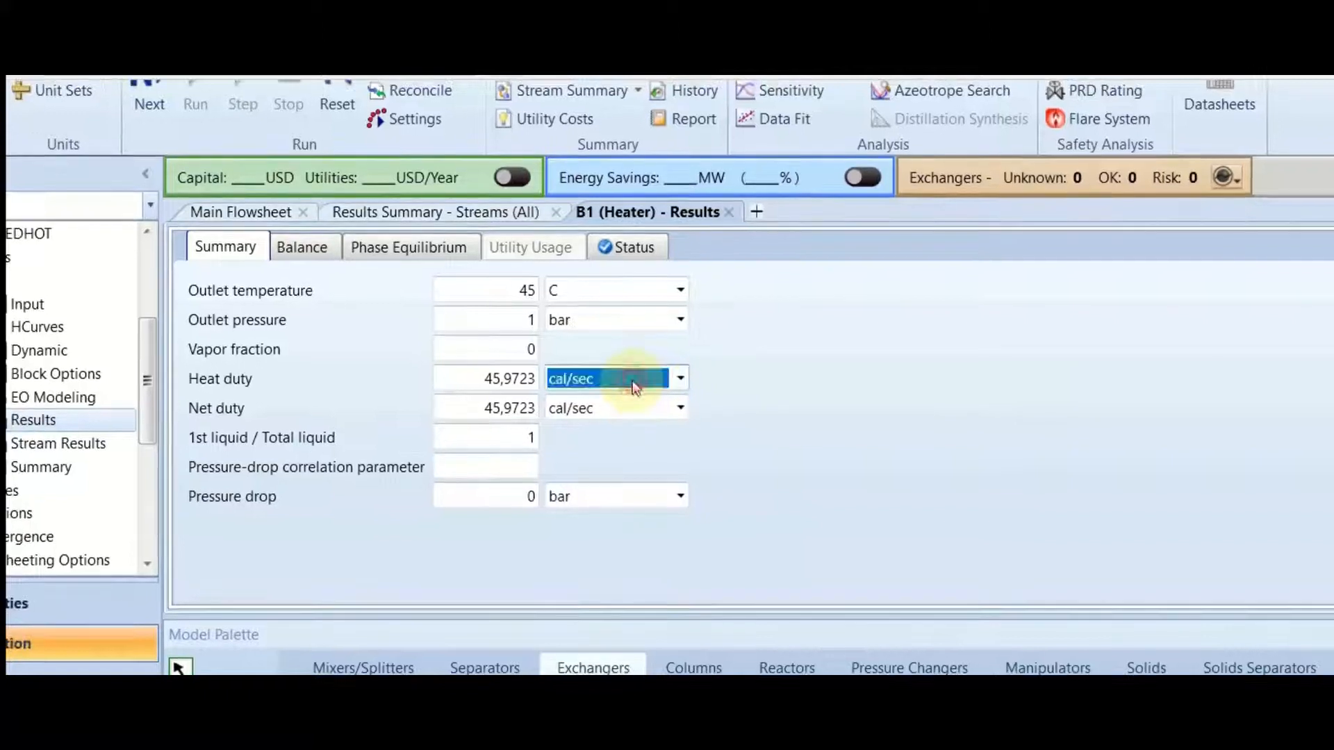
click(633, 382)
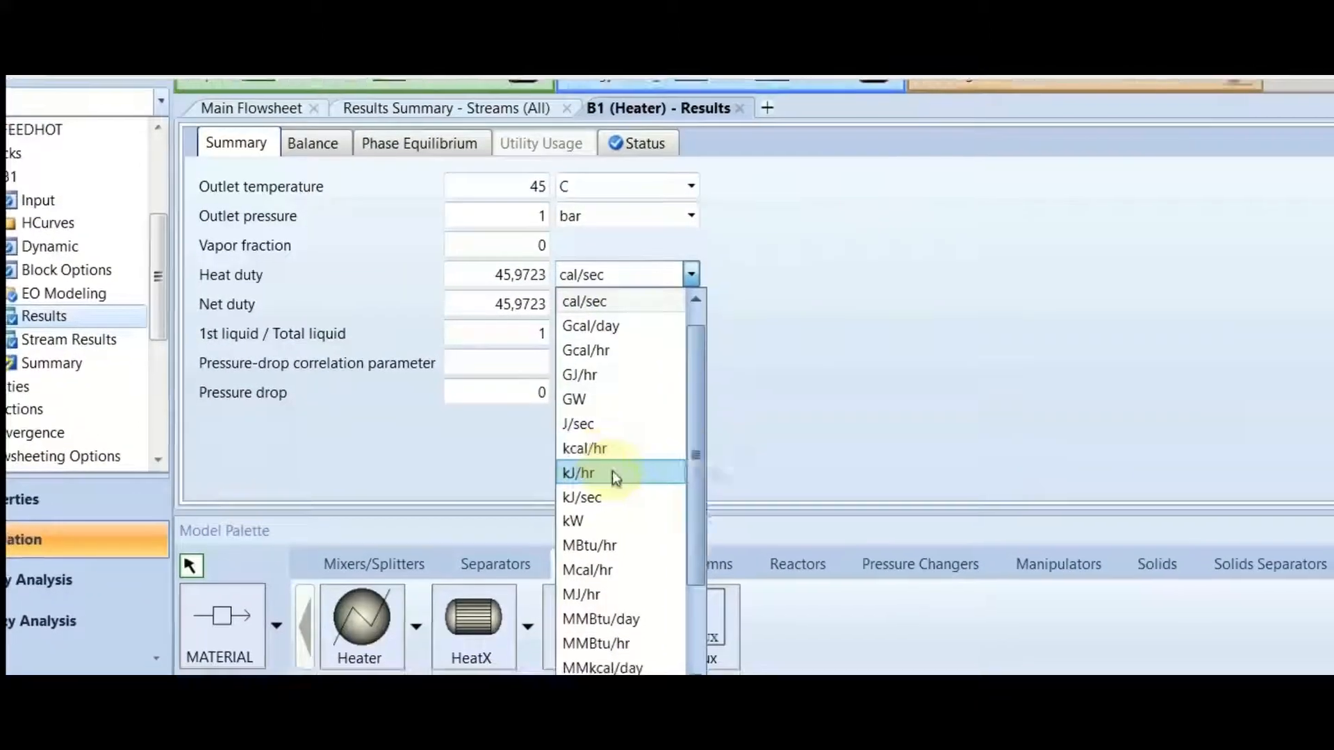
click(608, 549)
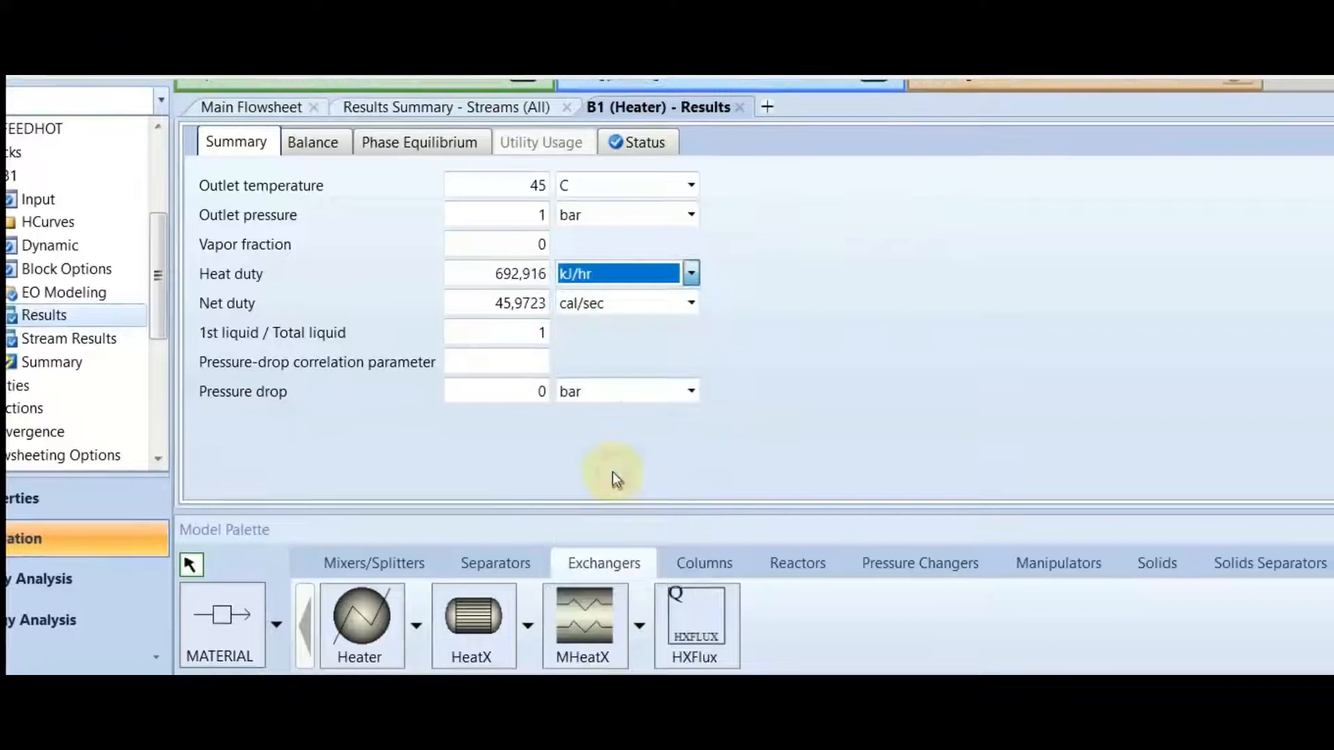
click(705, 415)
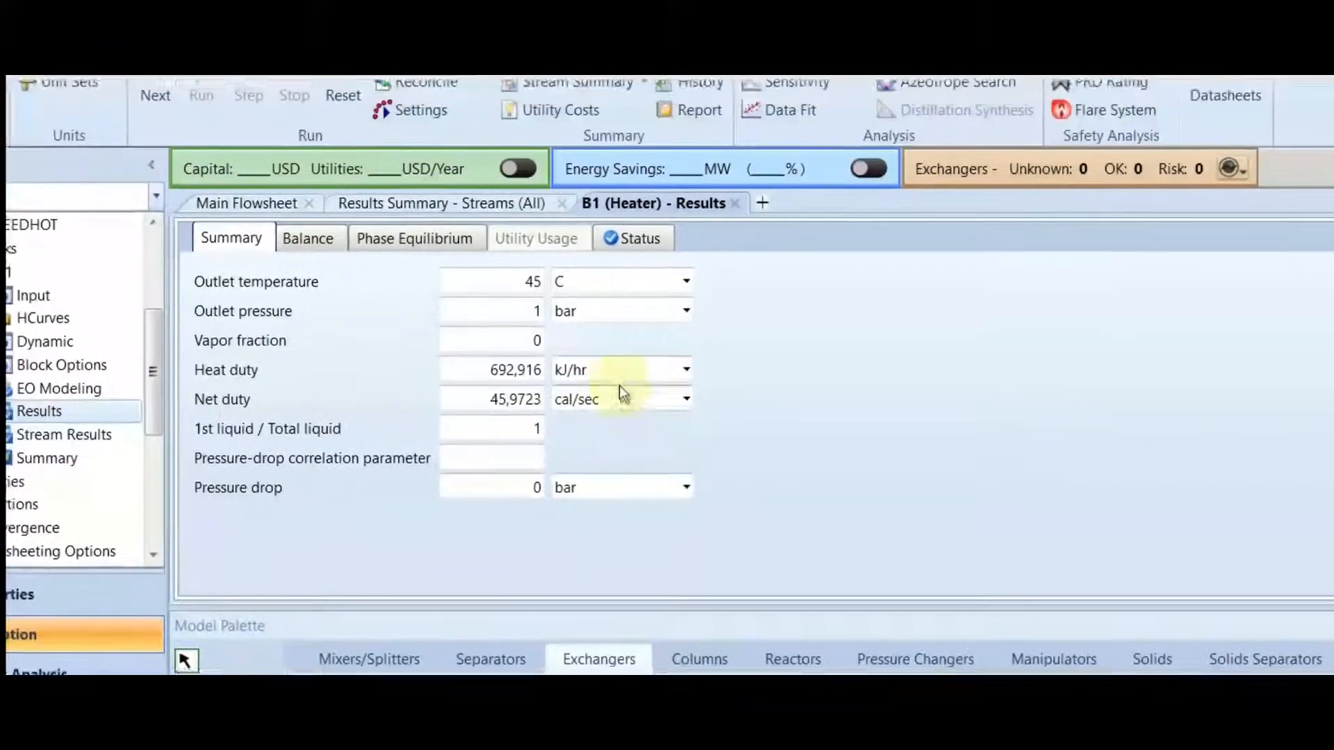
Step: Display both the heat duty and the net duty of heater B1 in kW
click(623, 275)
click(619, 380)
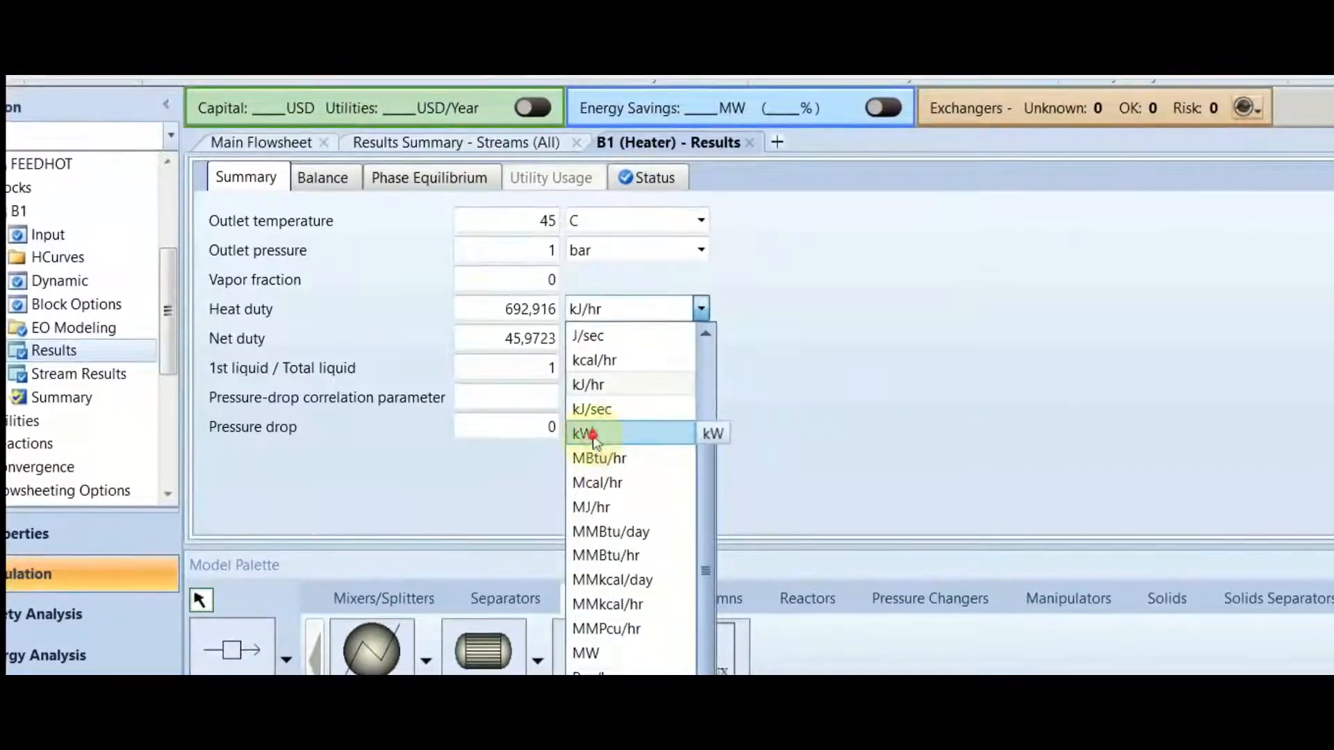
click(589, 434)
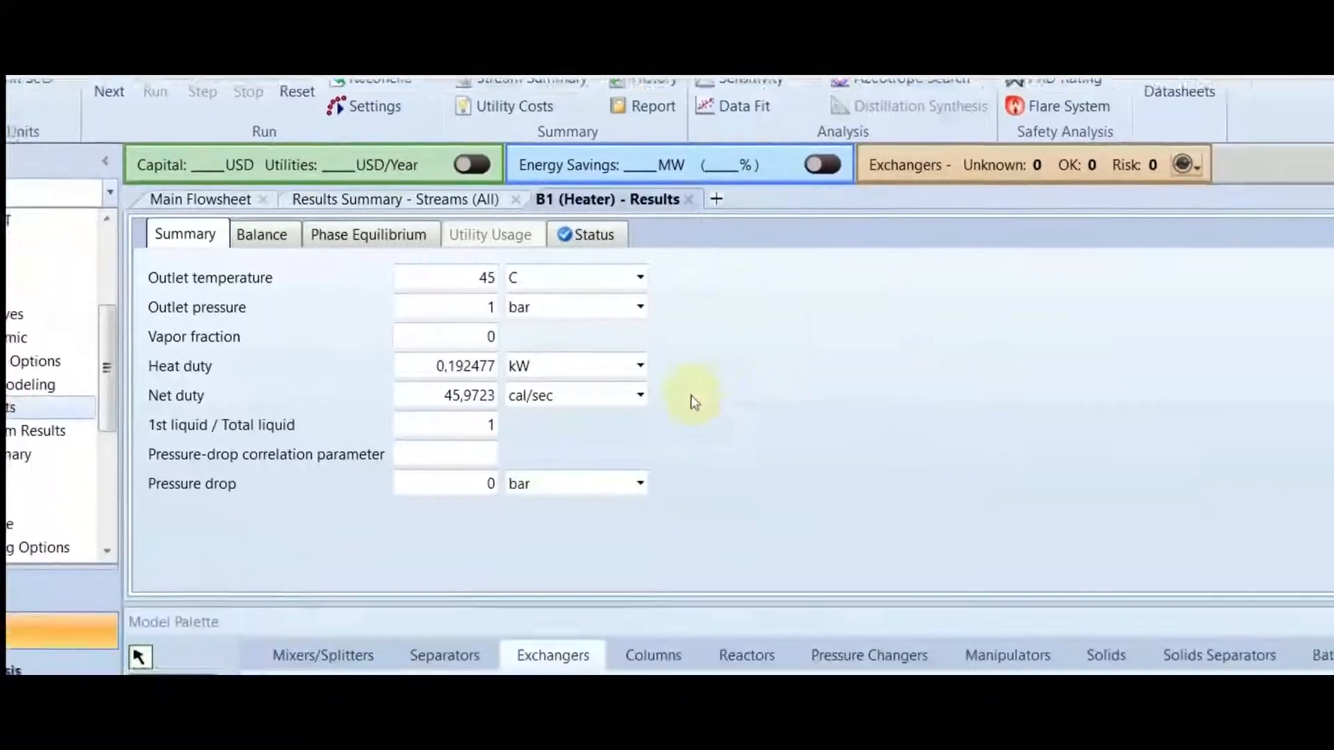
click(593, 395)
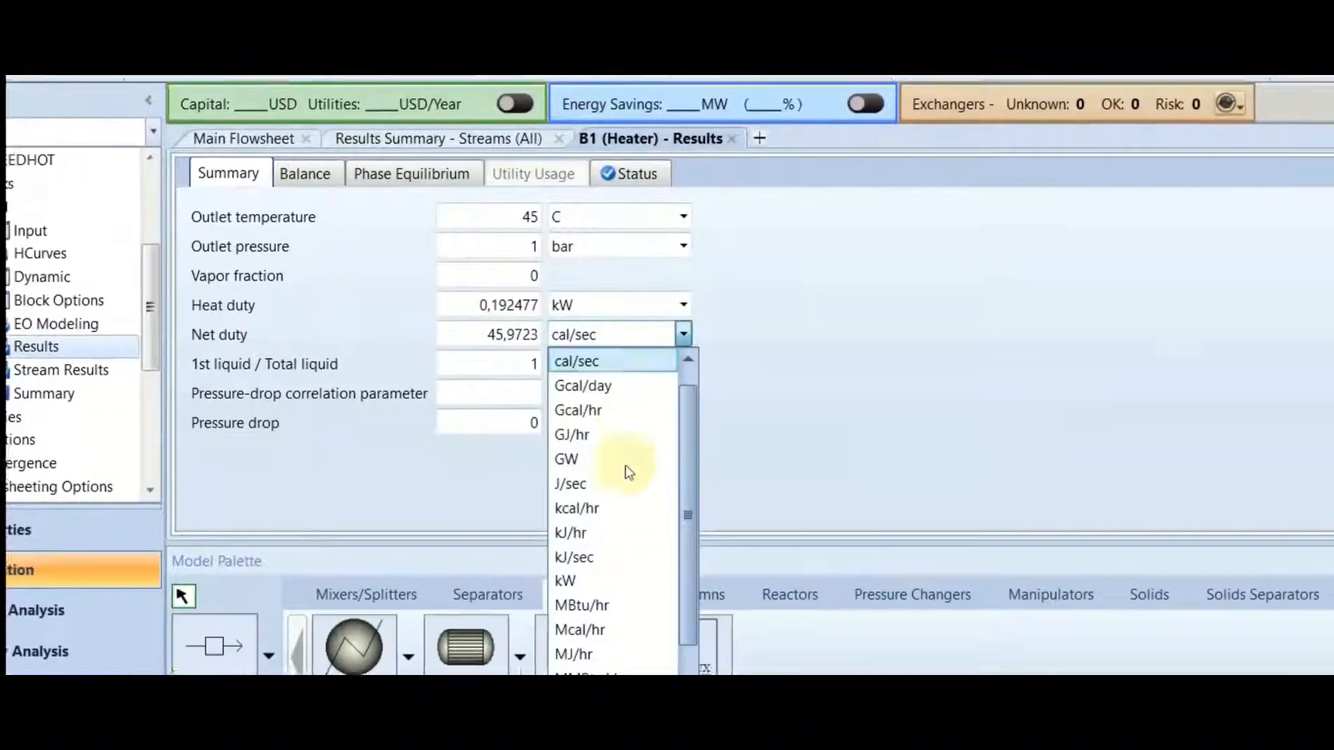
click(577, 580)
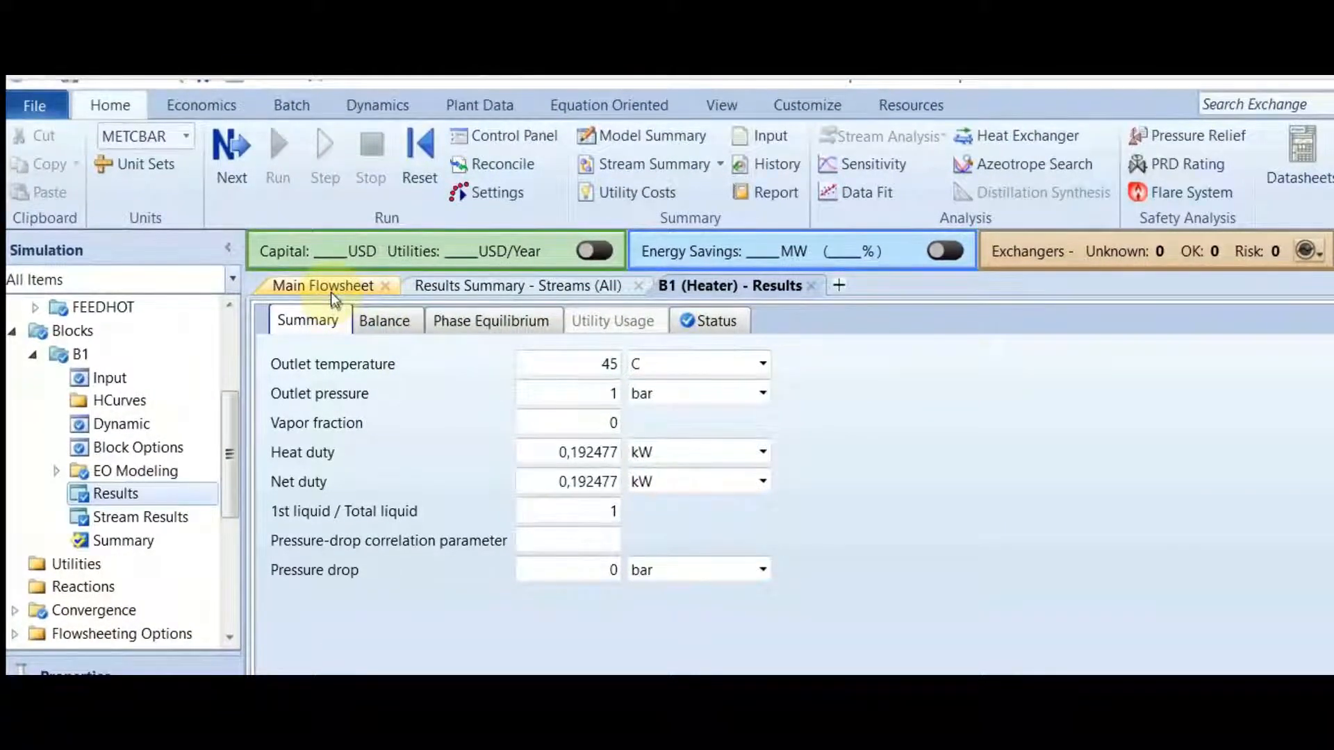
Step: Set the temperature change of heater B1 to 25 C and rerun the simulation with its results open
click(332, 297)
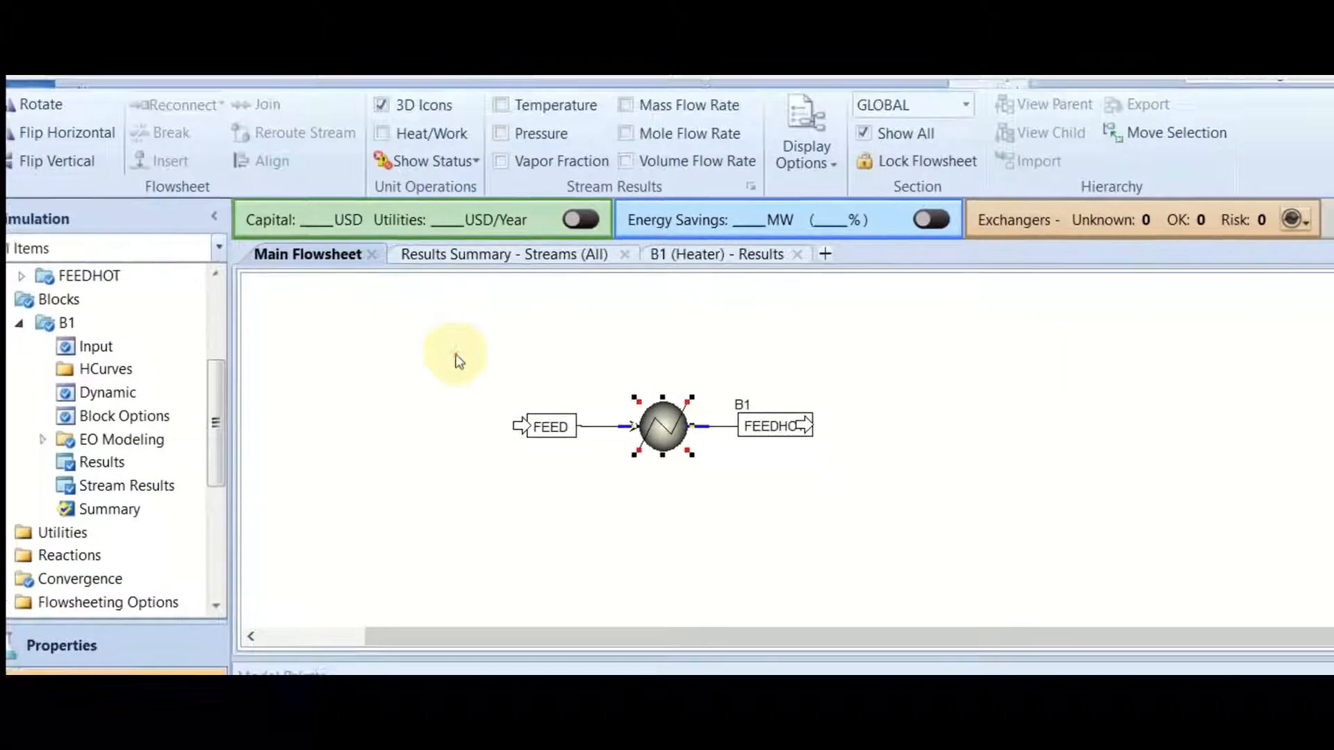
click(700, 475)
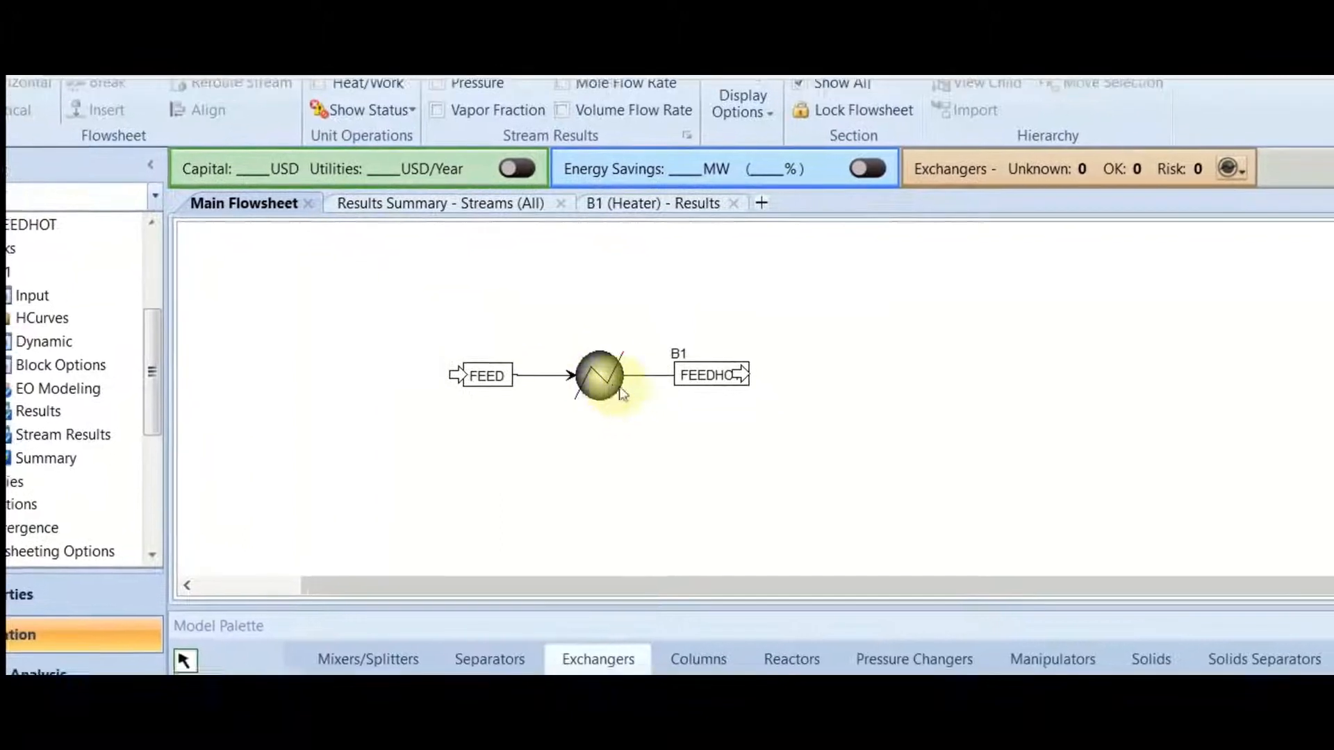
click(609, 383)
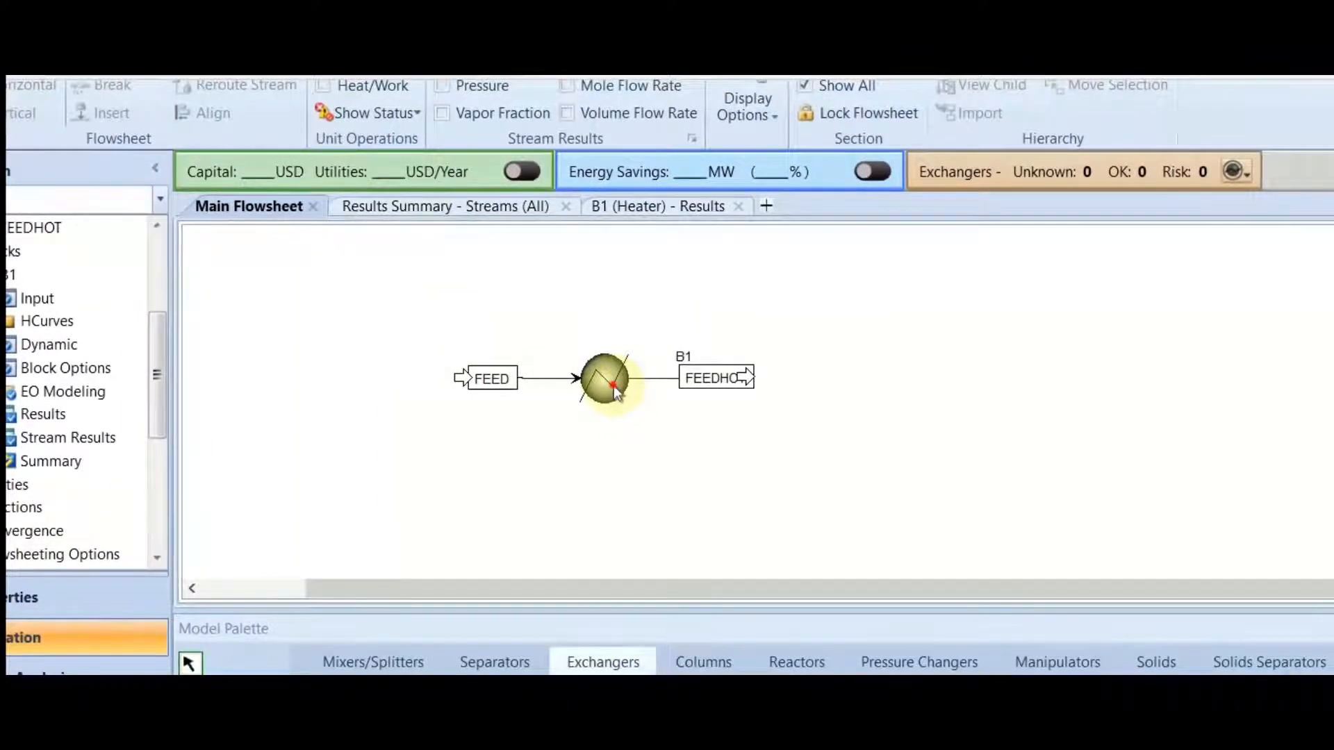
double_click(605, 381)
click(584, 425)
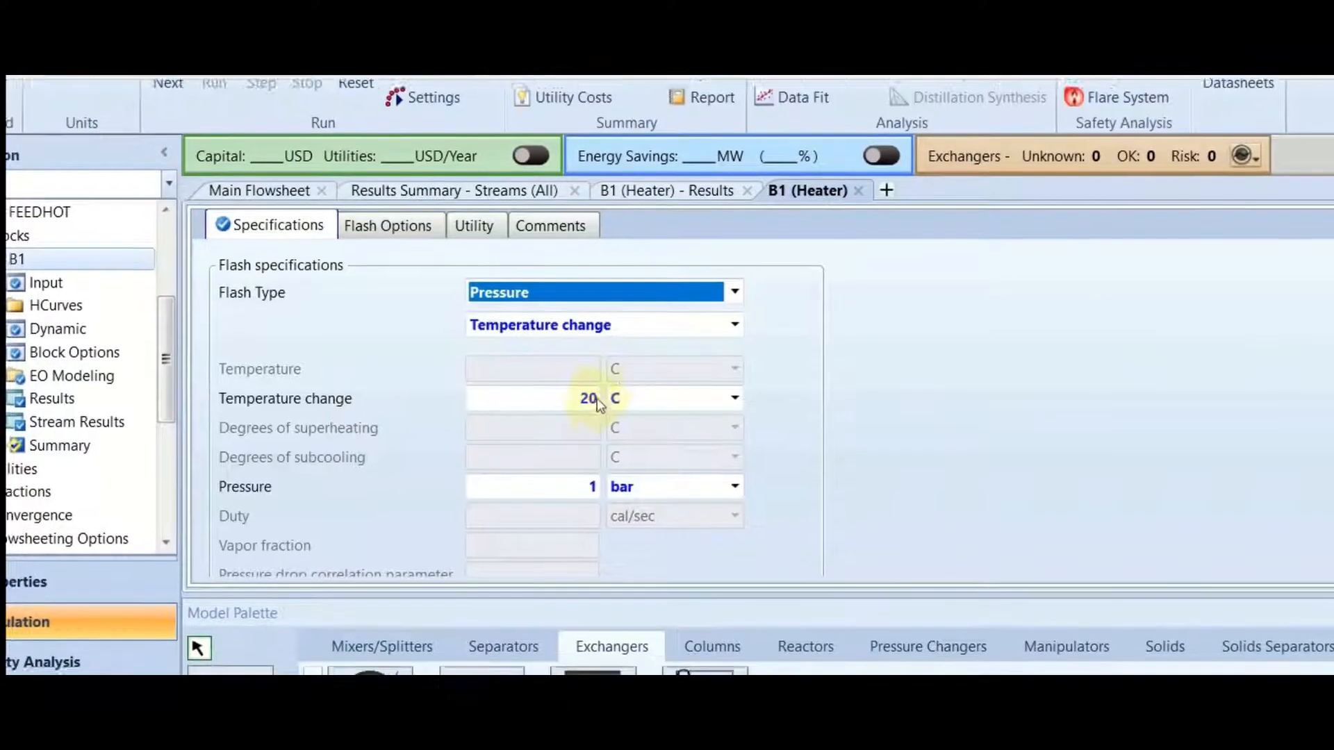
key(BackSpace)
key(BackSpace)
text(25)
click(834, 416)
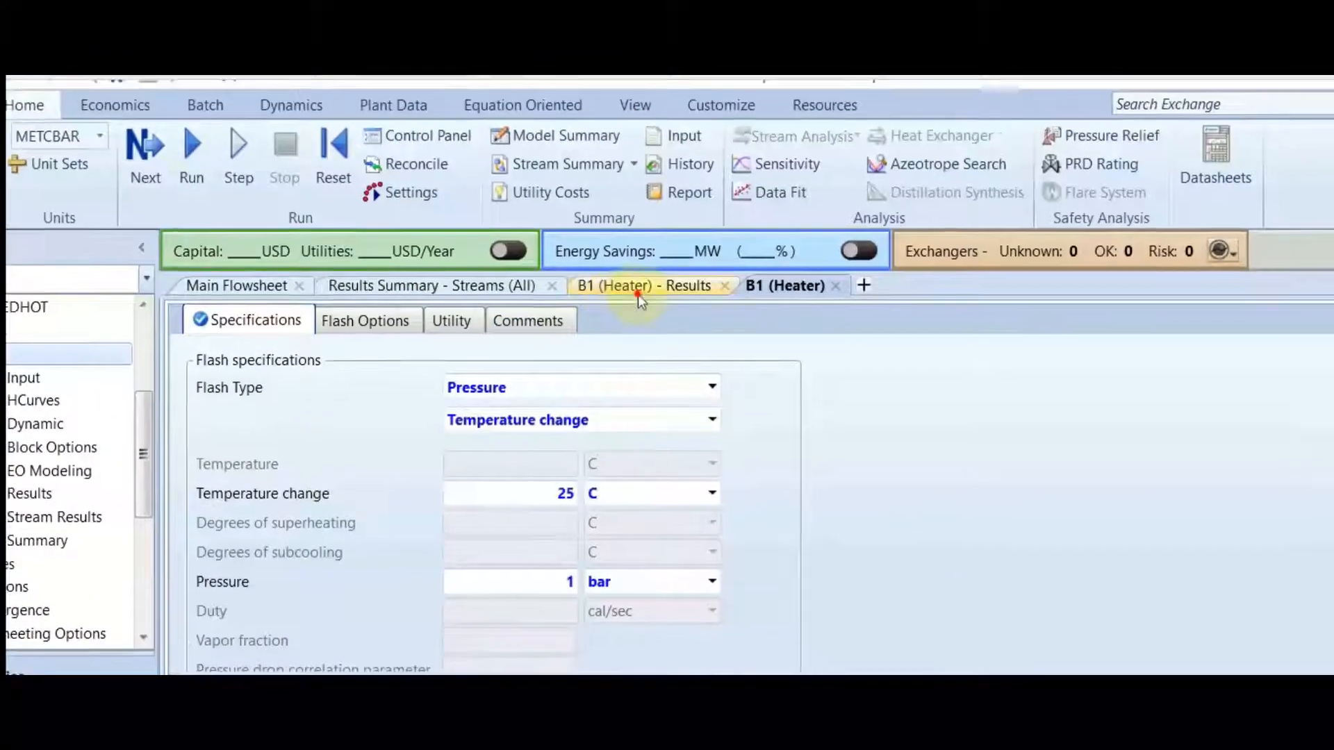
click(639, 255)
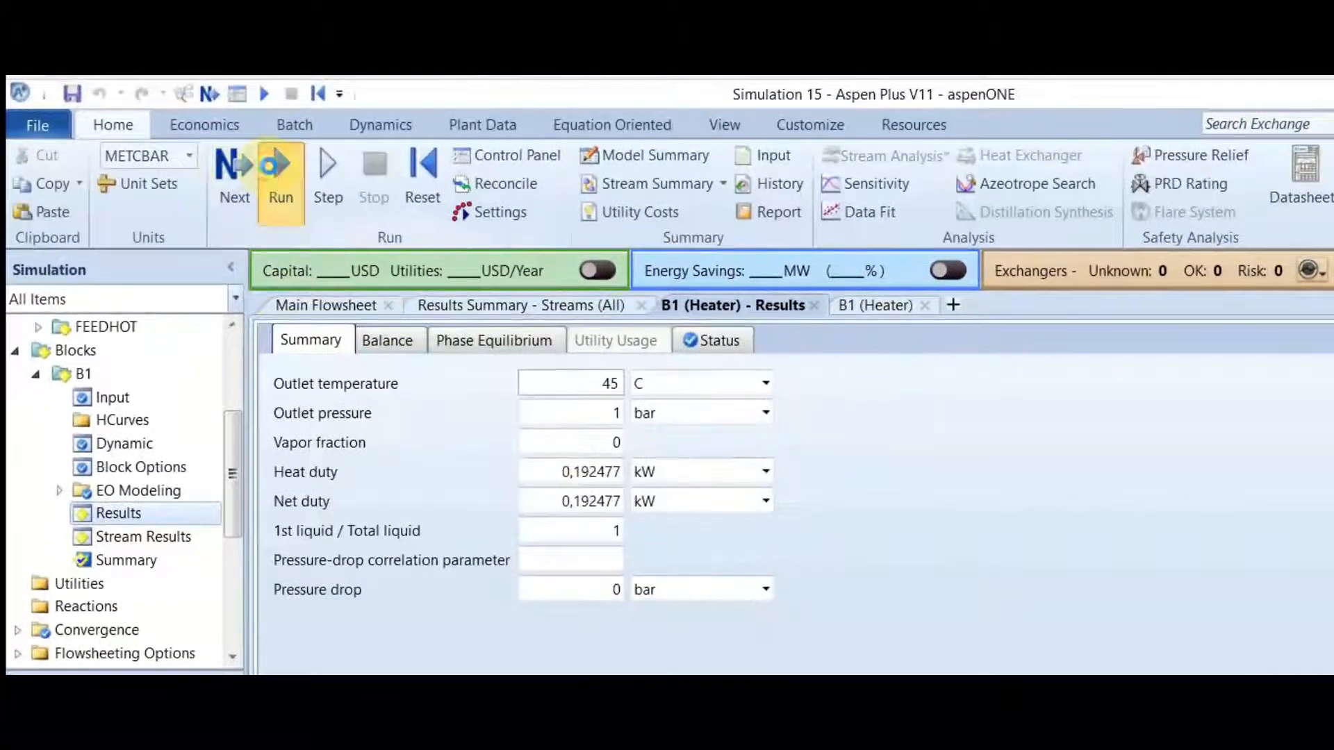
click(270, 166)
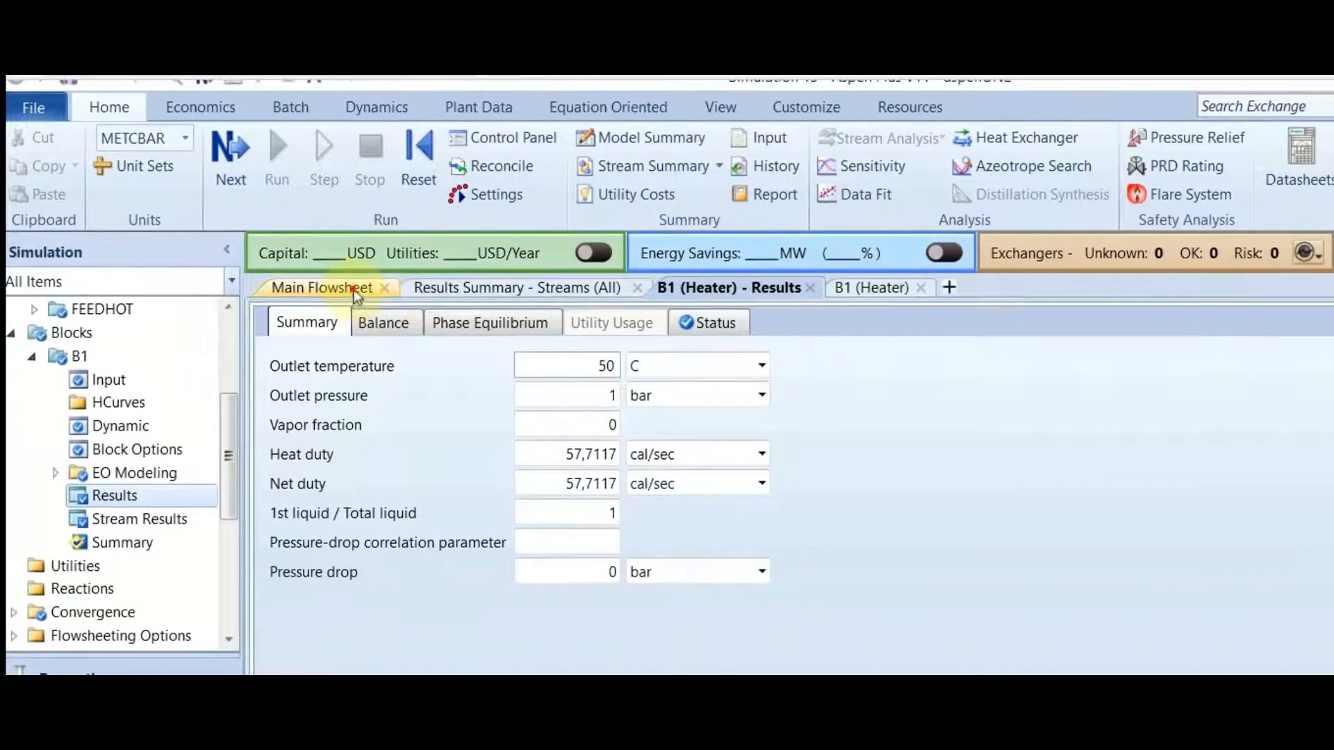
Step: Reopen the specifications of heater B1 from the main flowsheet and set its temperature change to -5 C for cooling
click(336, 290)
click(627, 533)
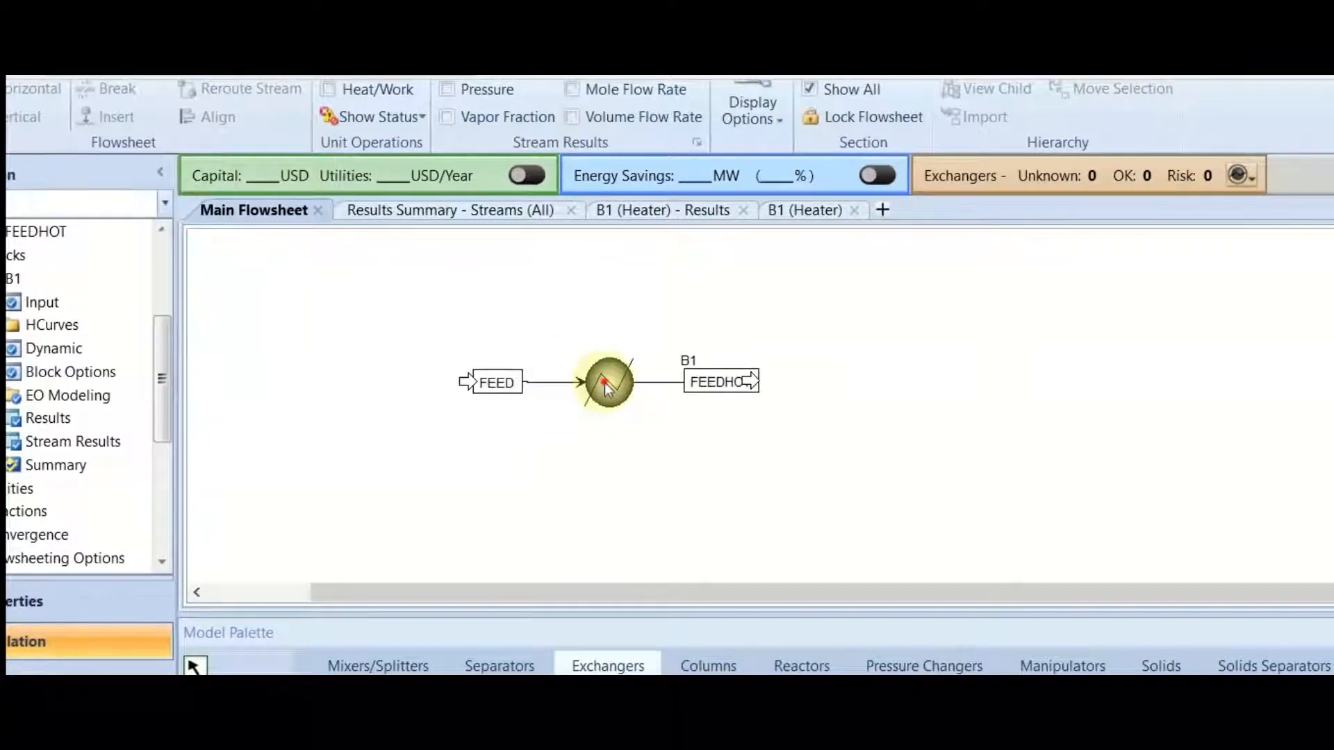
double_click(605, 383)
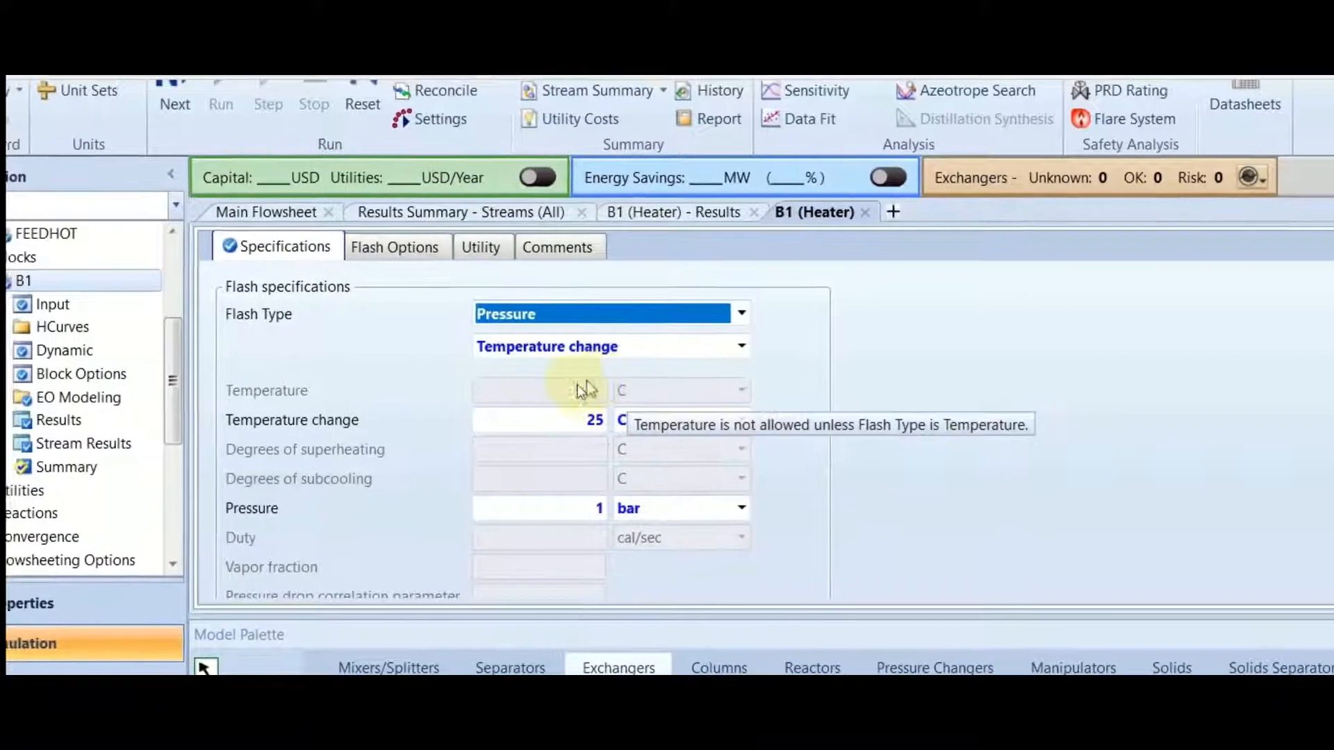
click(557, 382)
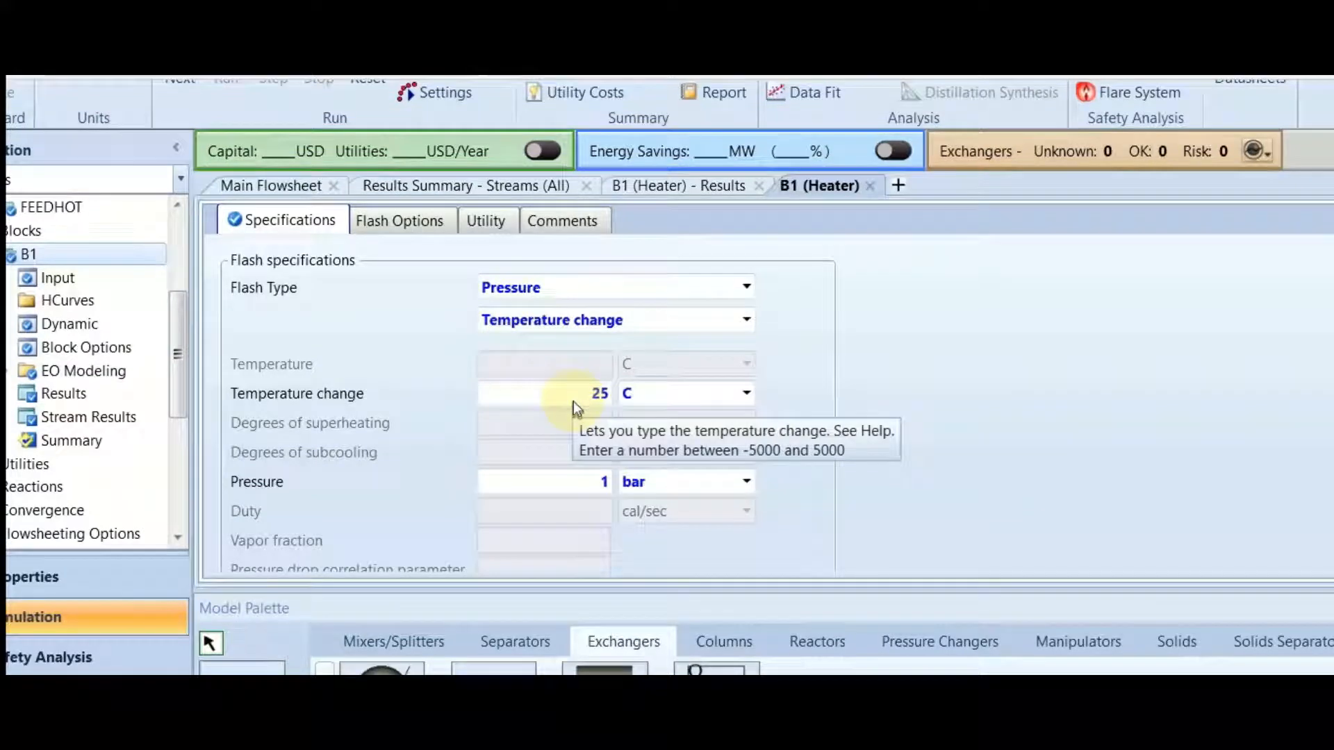
click(577, 397)
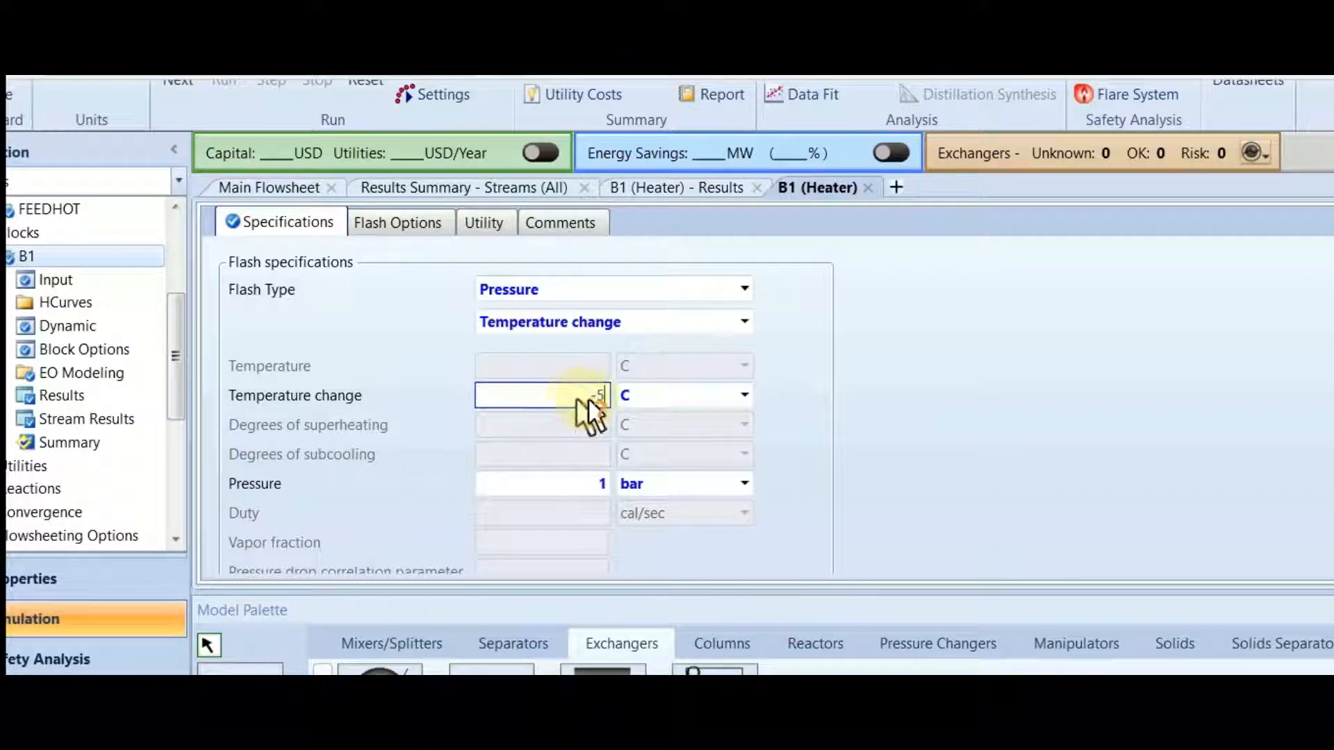
click(873, 413)
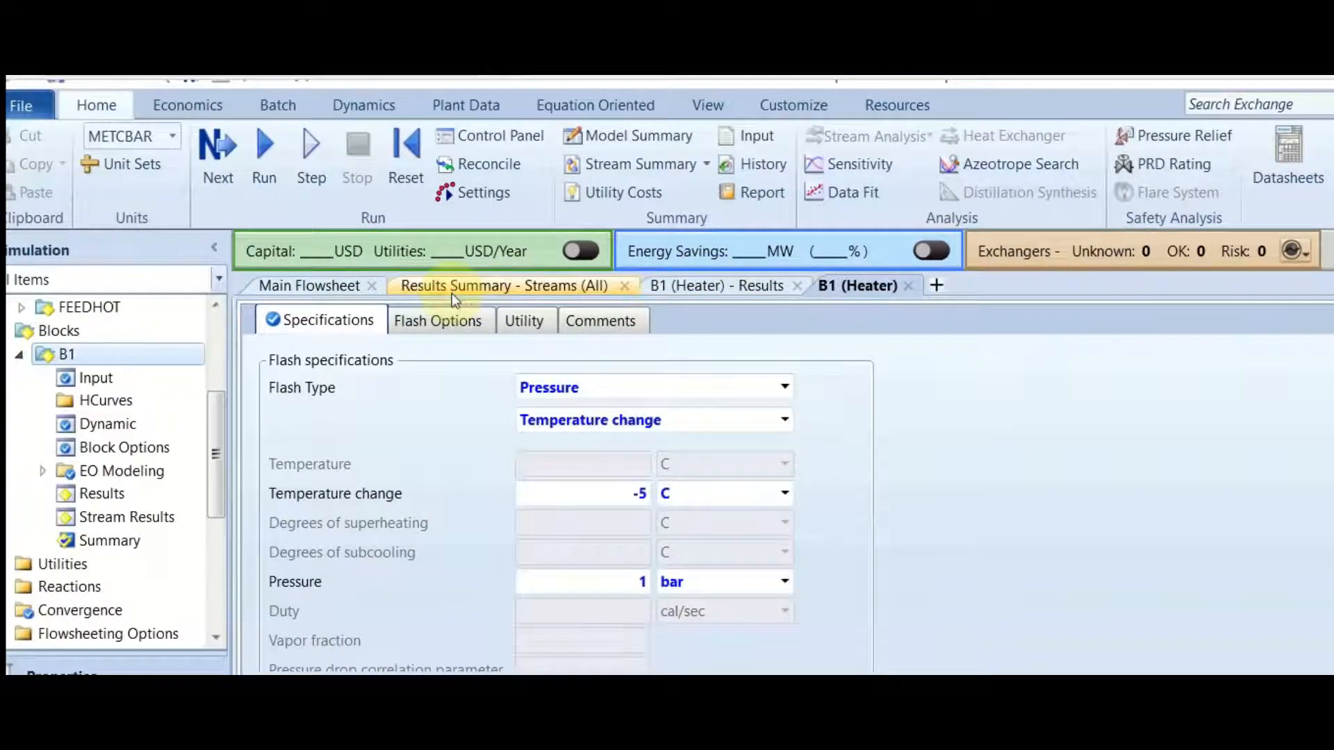
Step: Rerun the simulation and compare the FEED and FEEDHOT temperatures in the stream results summary
click(452, 294)
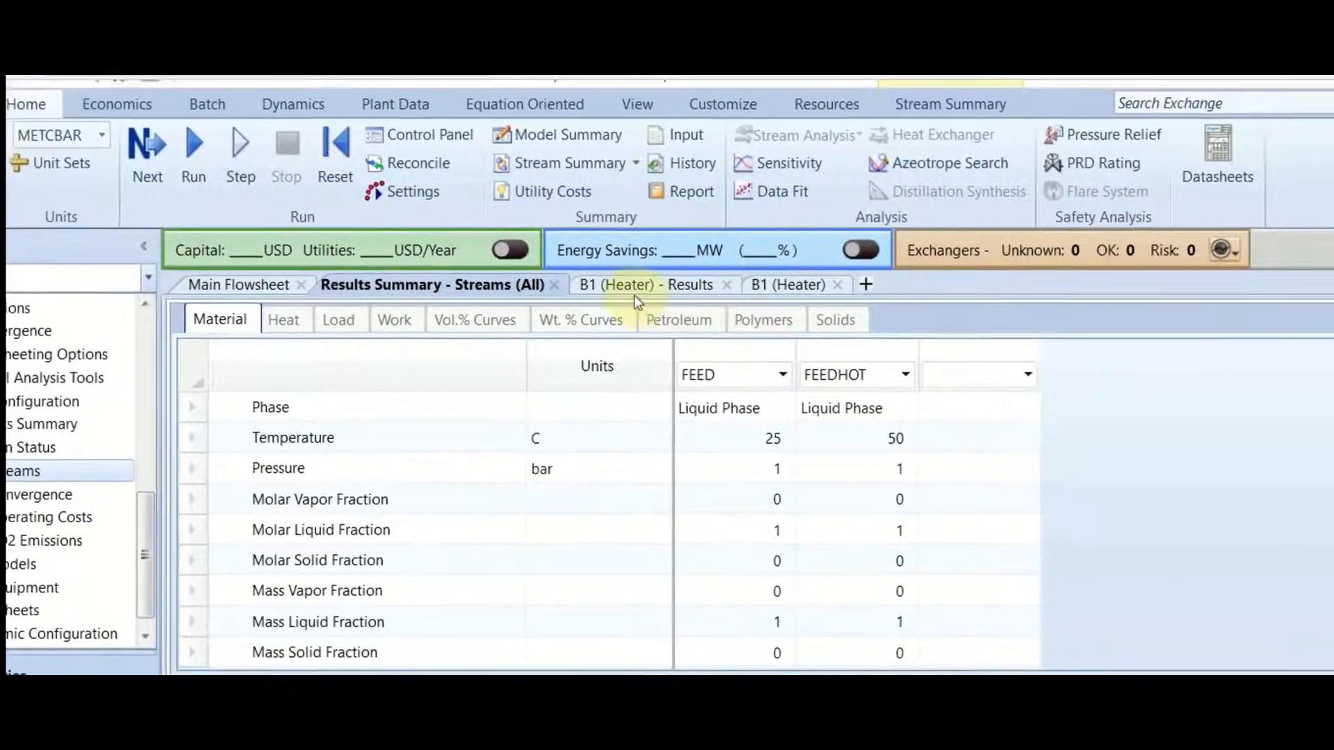
click(789, 286)
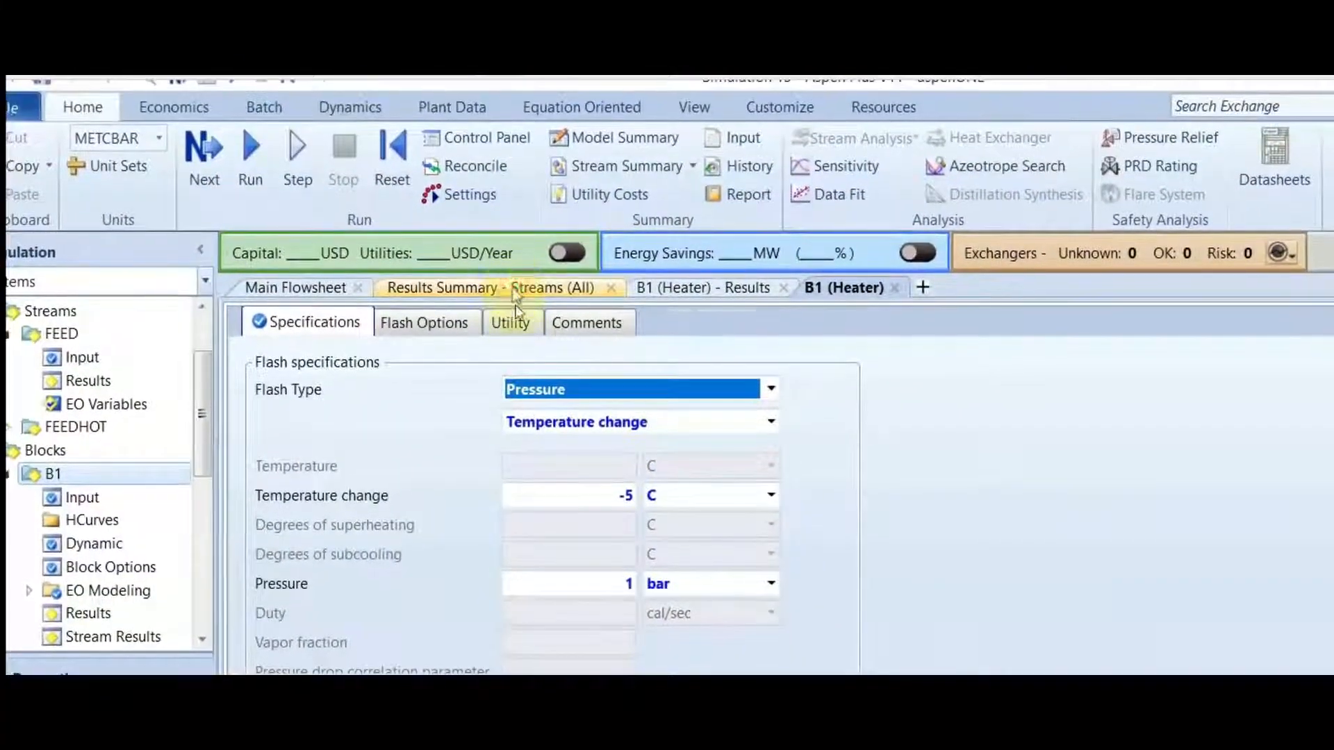
click(514, 289)
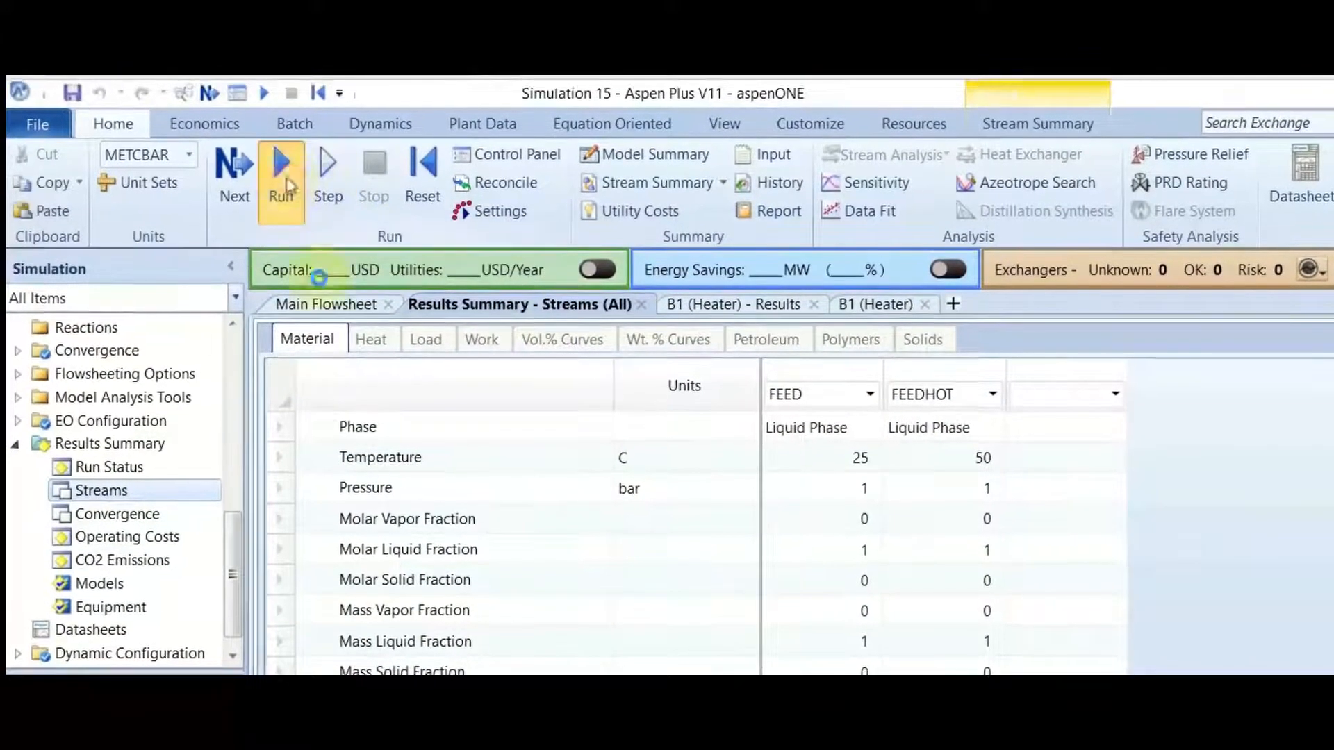
click(281, 182)
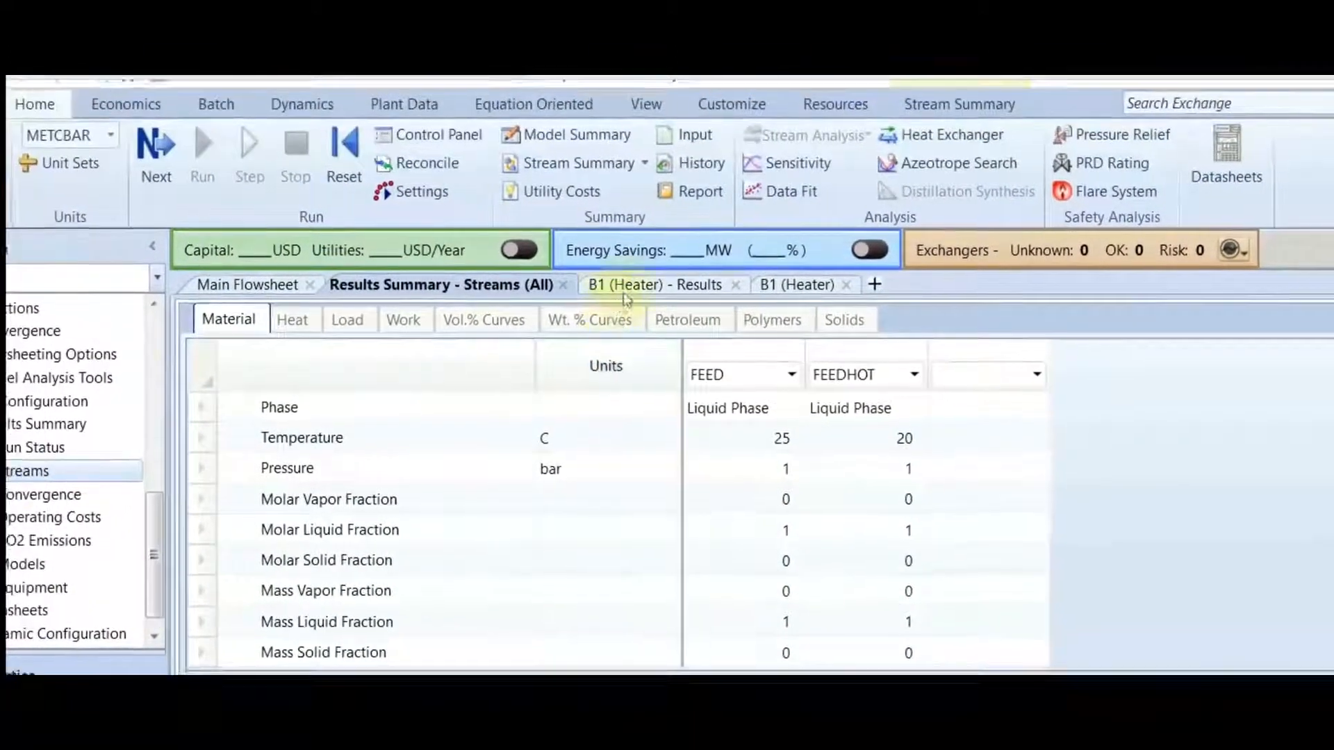
Step: Open the results of heater B1 and display its heat duty and net duty in kW
click(527, 215)
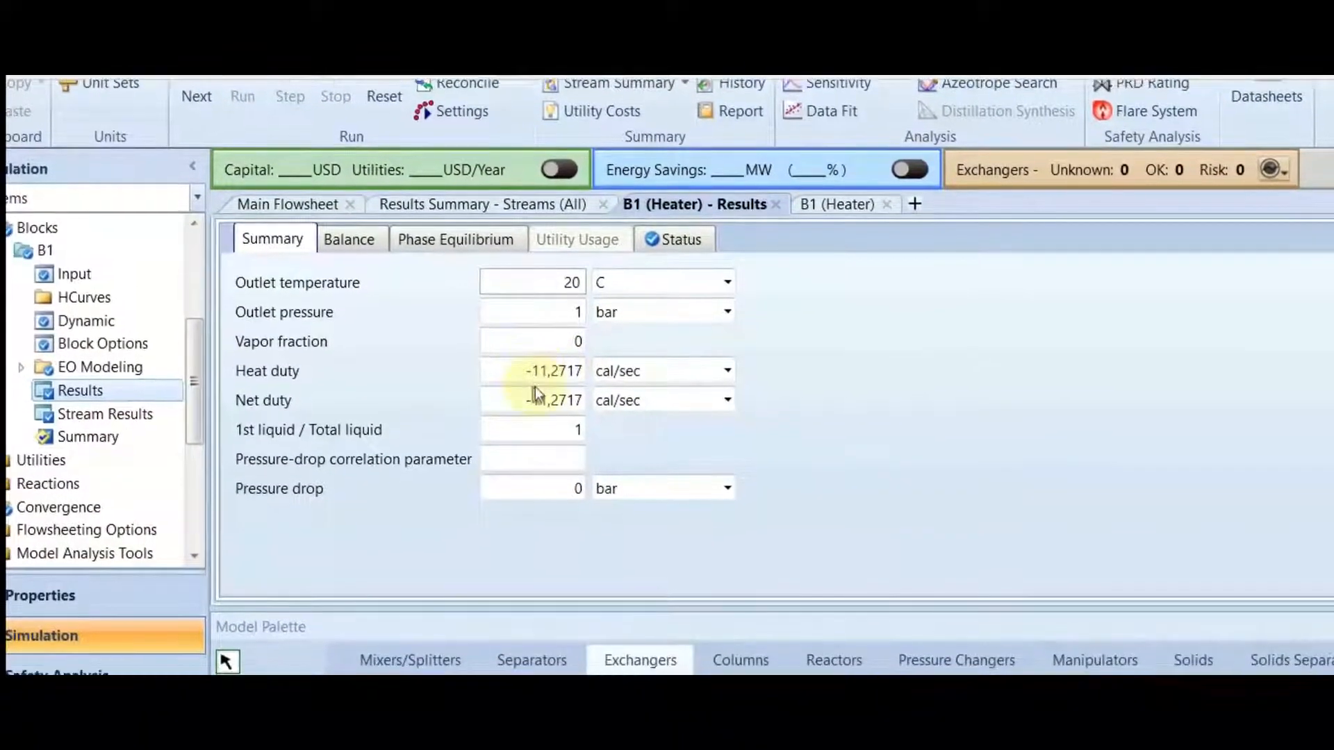
click(613, 379)
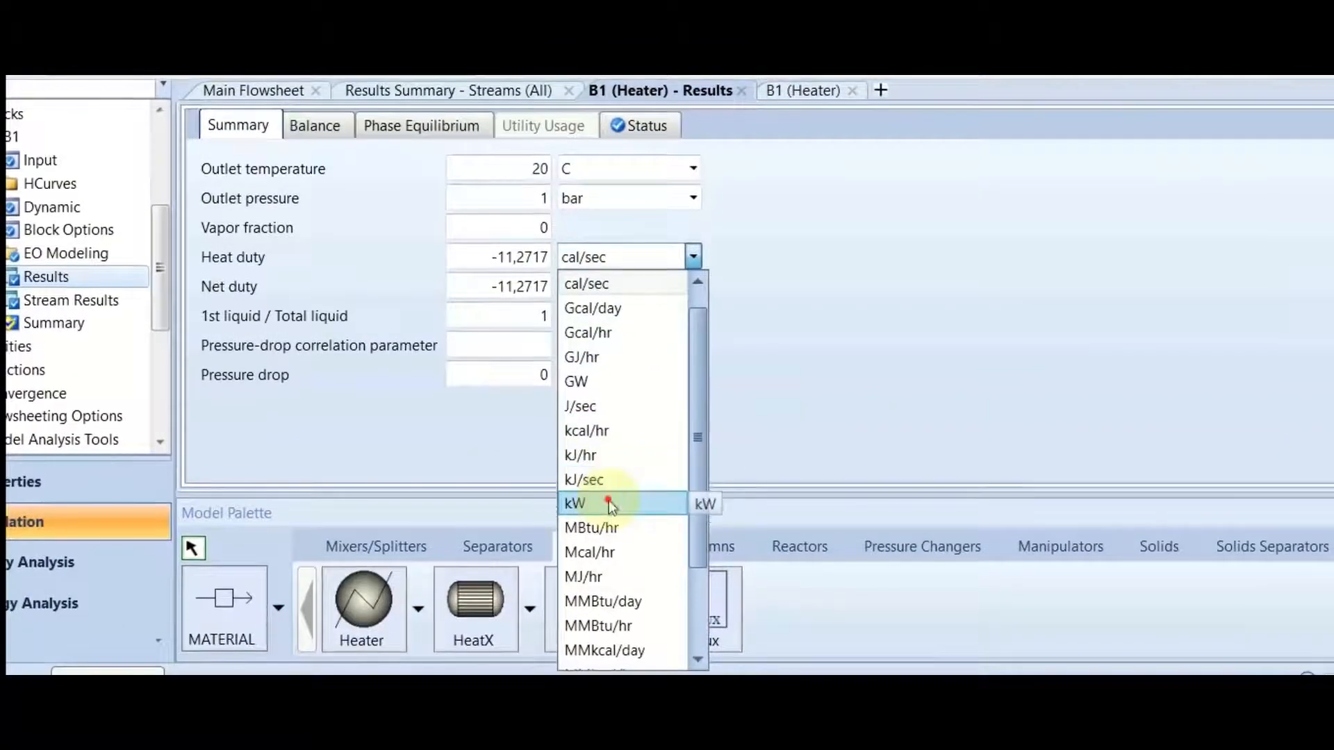
click(609, 503)
click(621, 394)
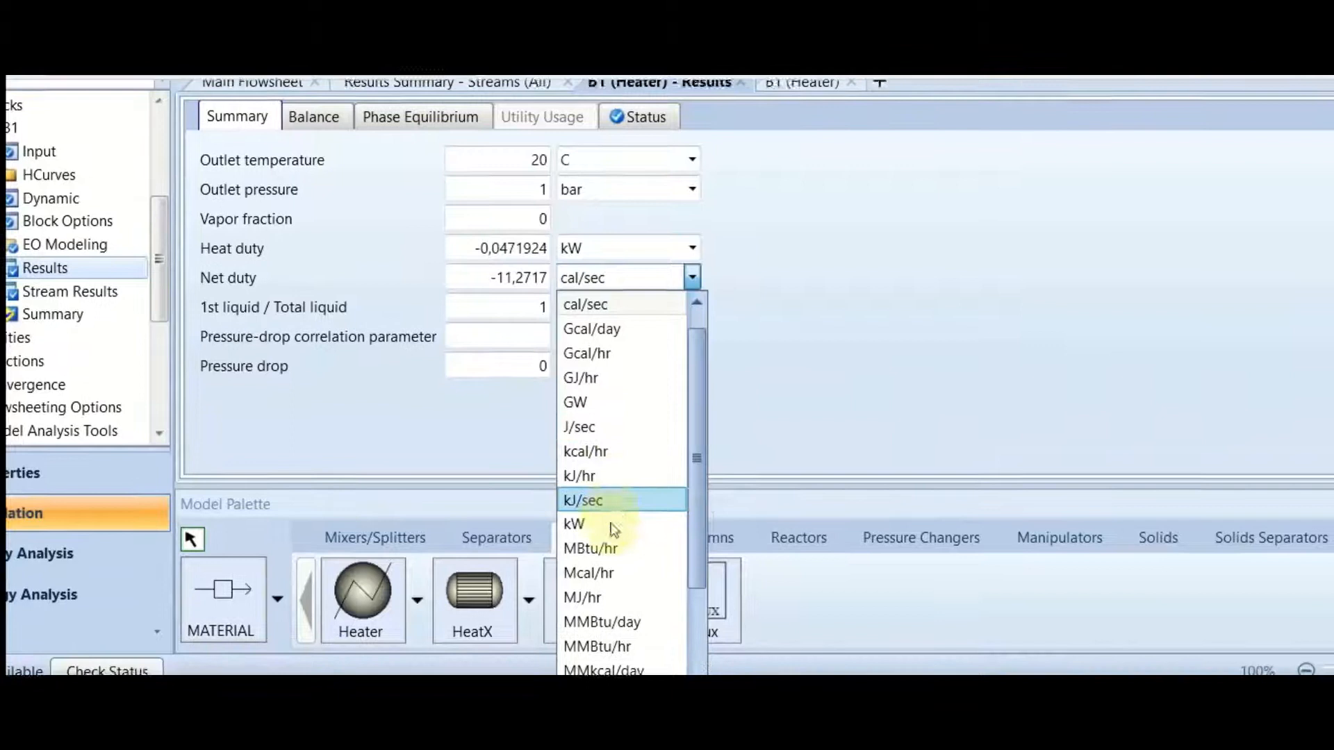
click(613, 526)
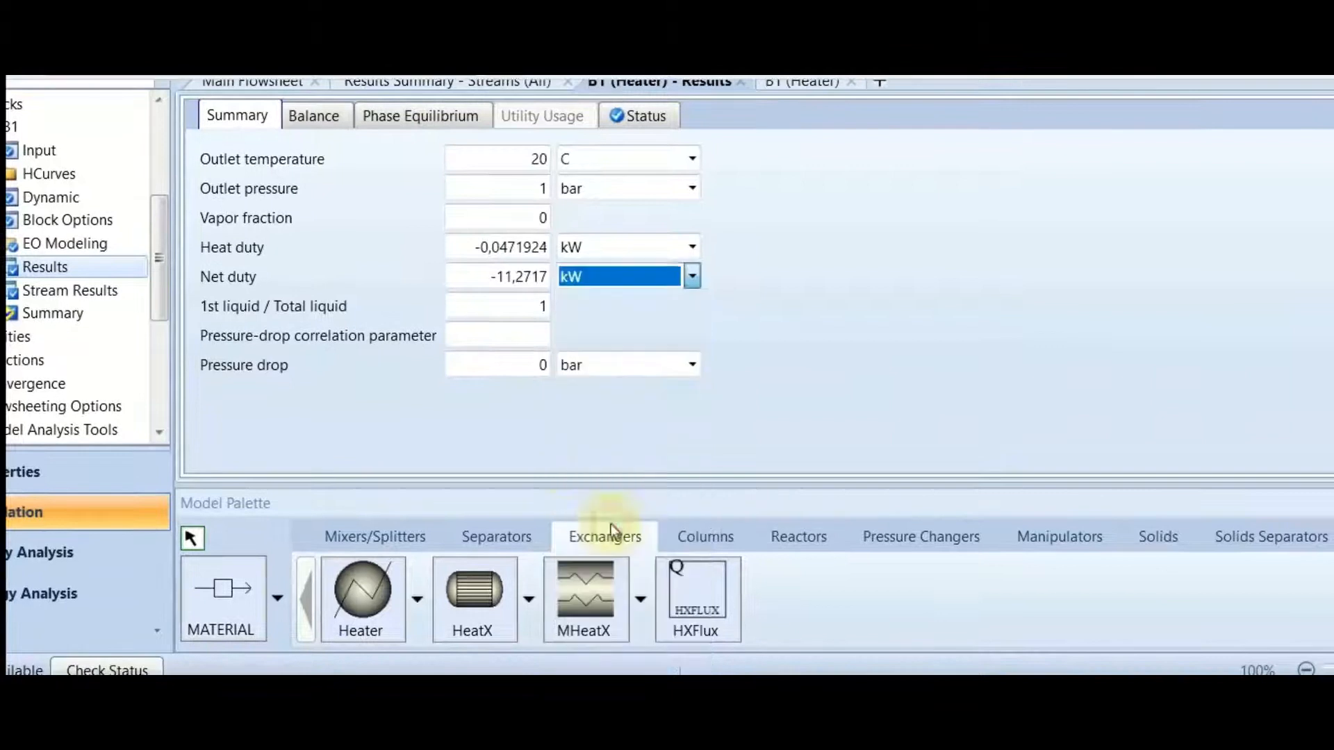
click(832, 445)
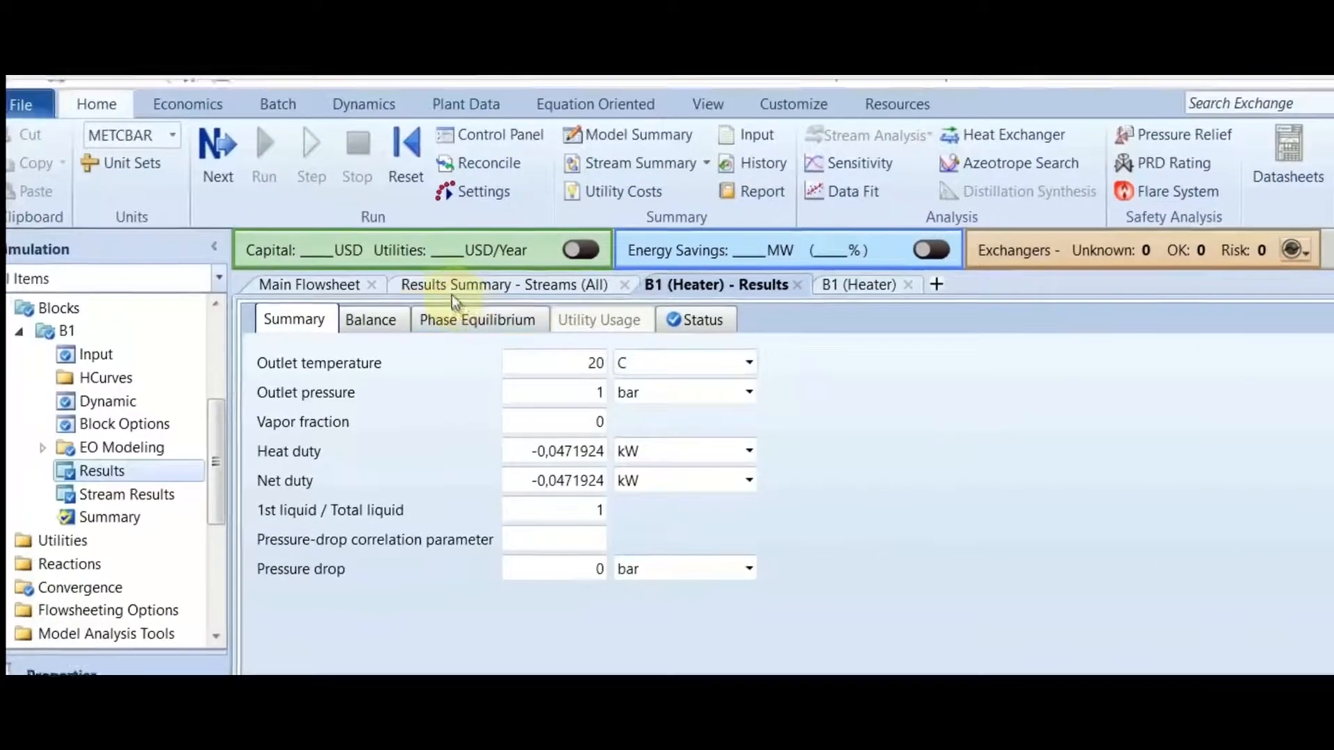
Step: Check the stream summary again, and set the temperature change of heater B1 to -10 C
click(453, 290)
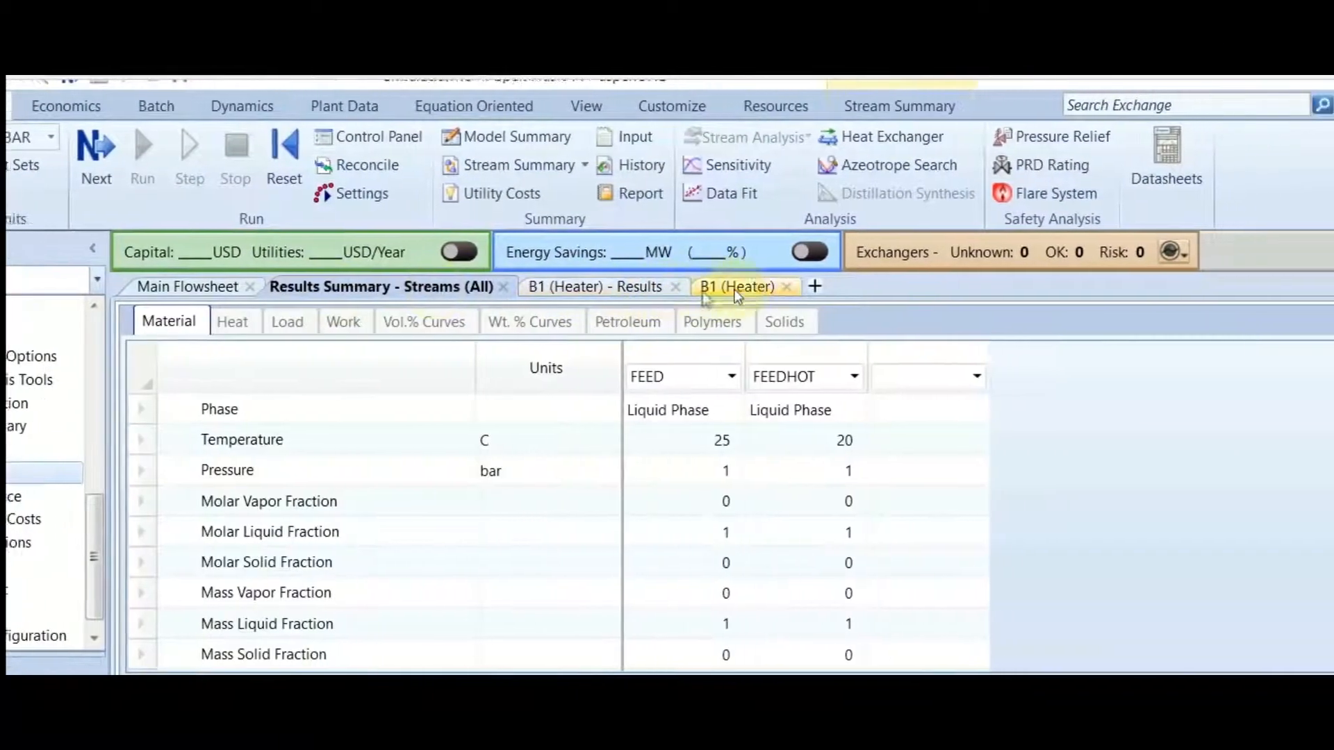
click(863, 288)
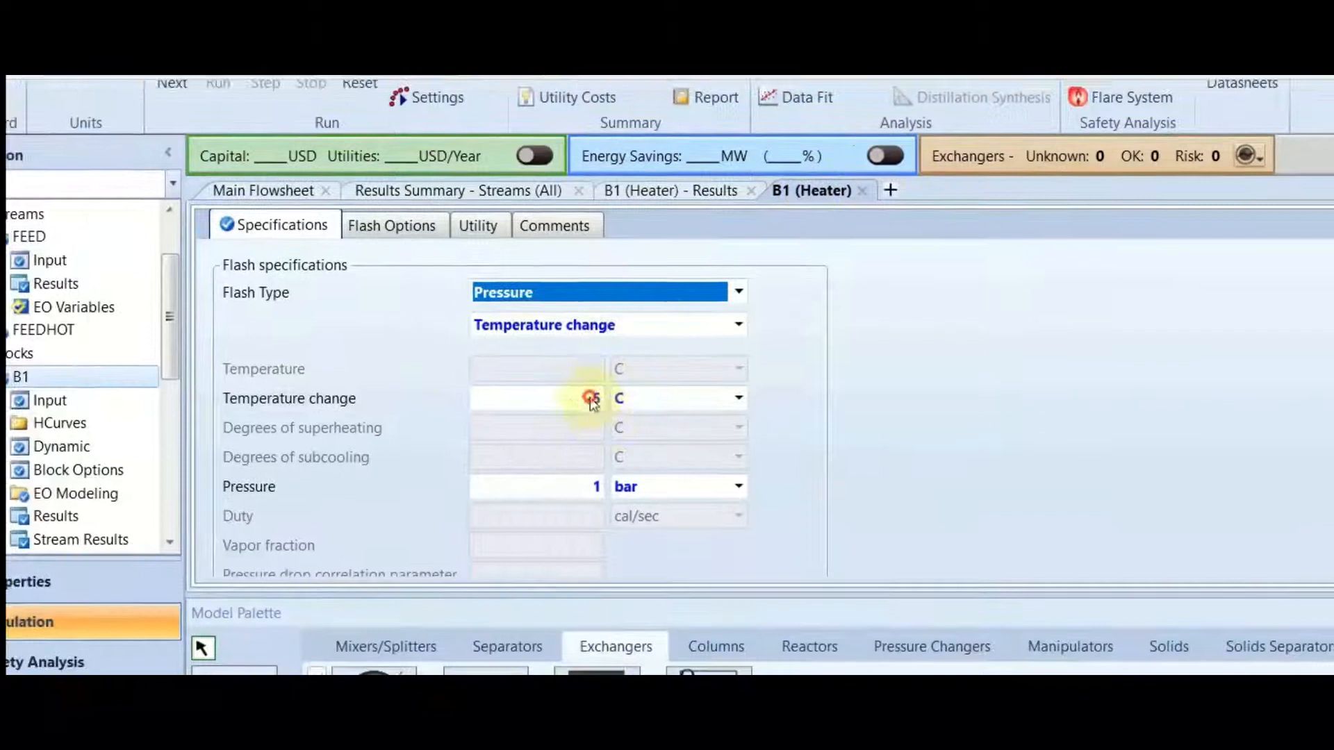
click(513, 496)
text(-10)
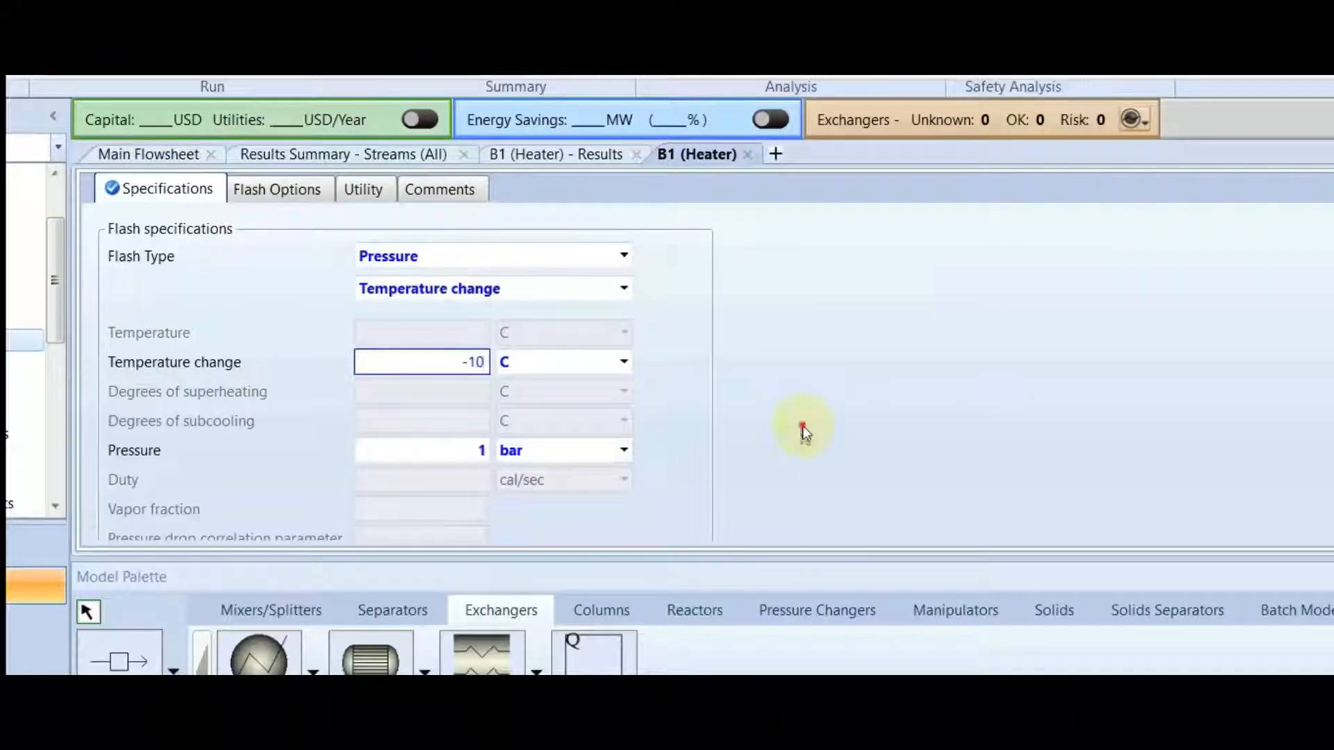
click(891, 426)
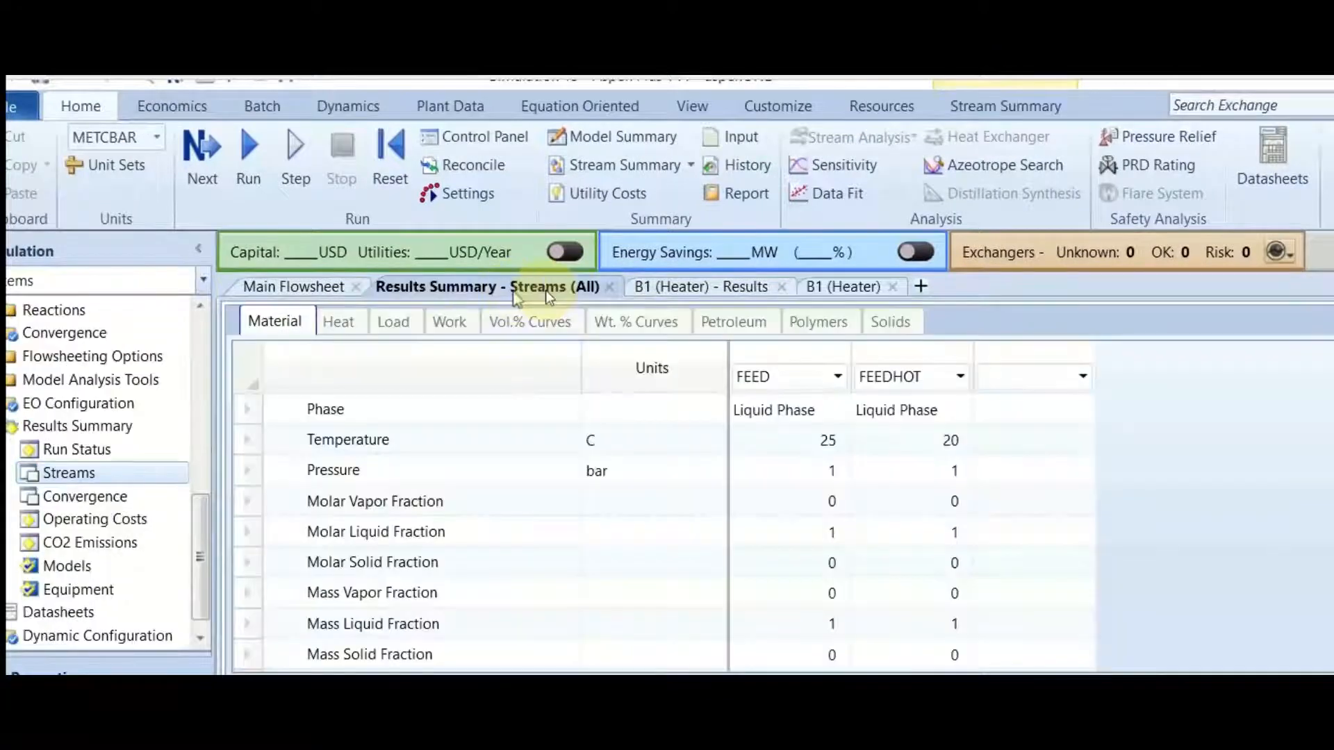
Step: Rerun the simulation from the results of heater B1 and display its heat duty and net duty in kW
click(701, 286)
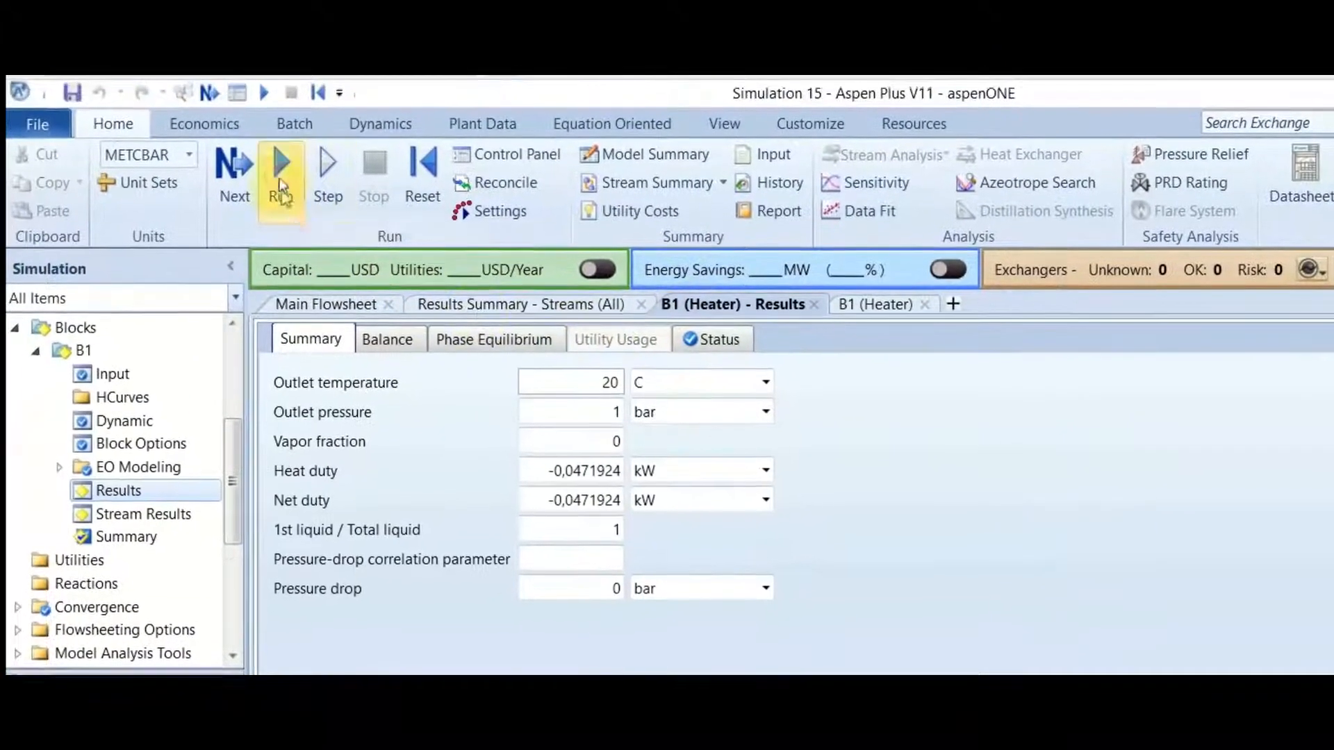
click(280, 186)
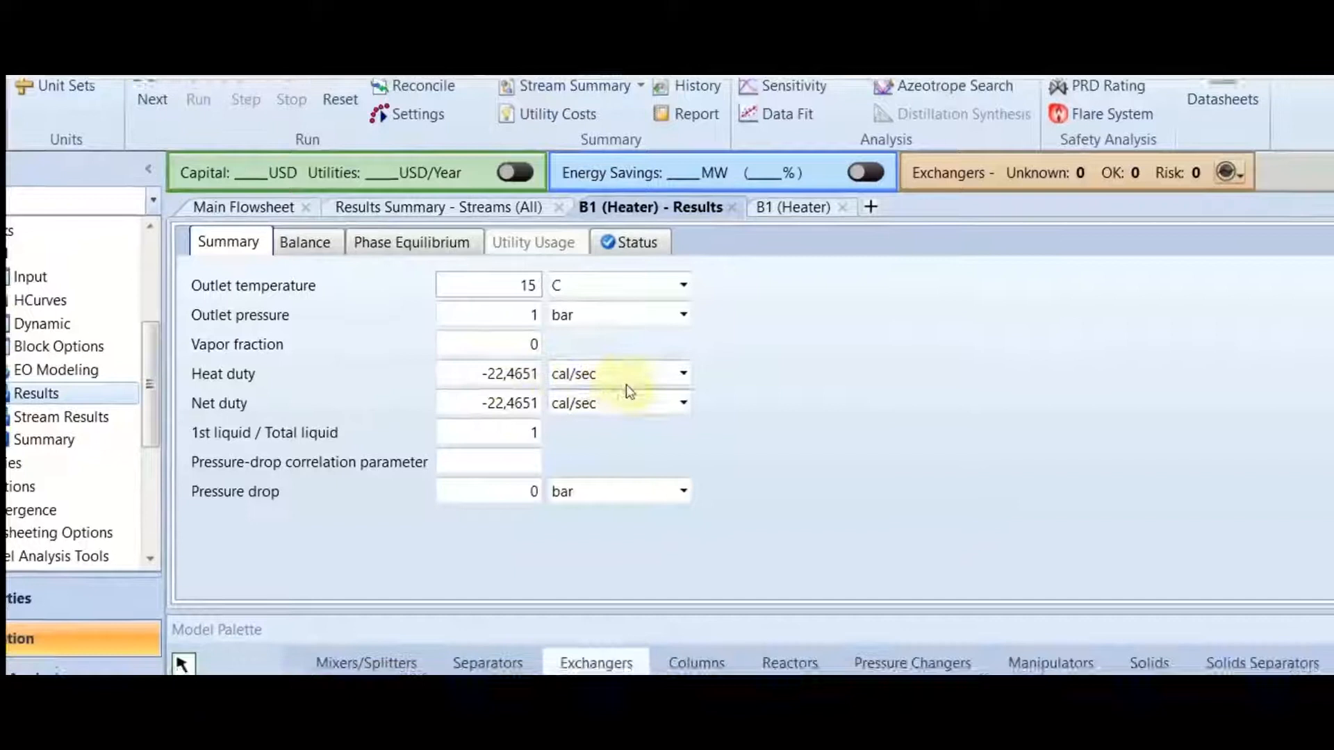
click(653, 375)
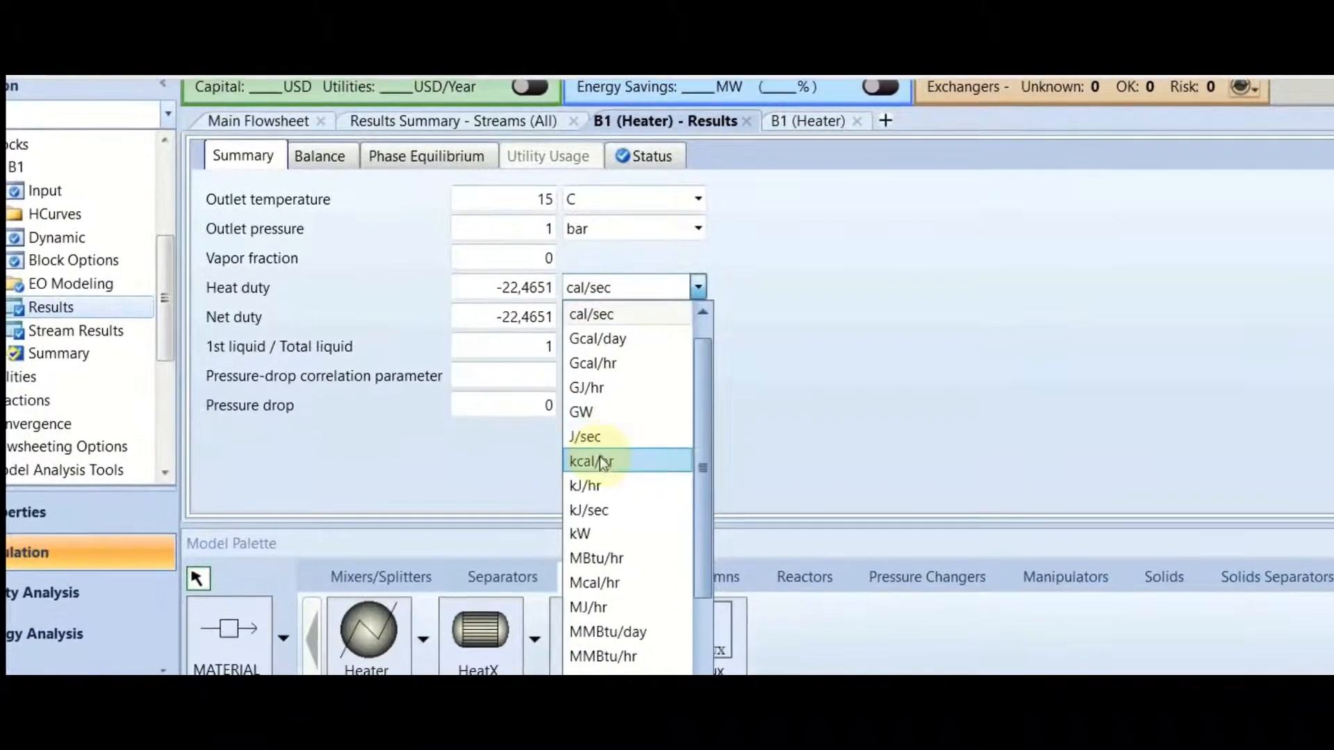
click(594, 578)
click(608, 389)
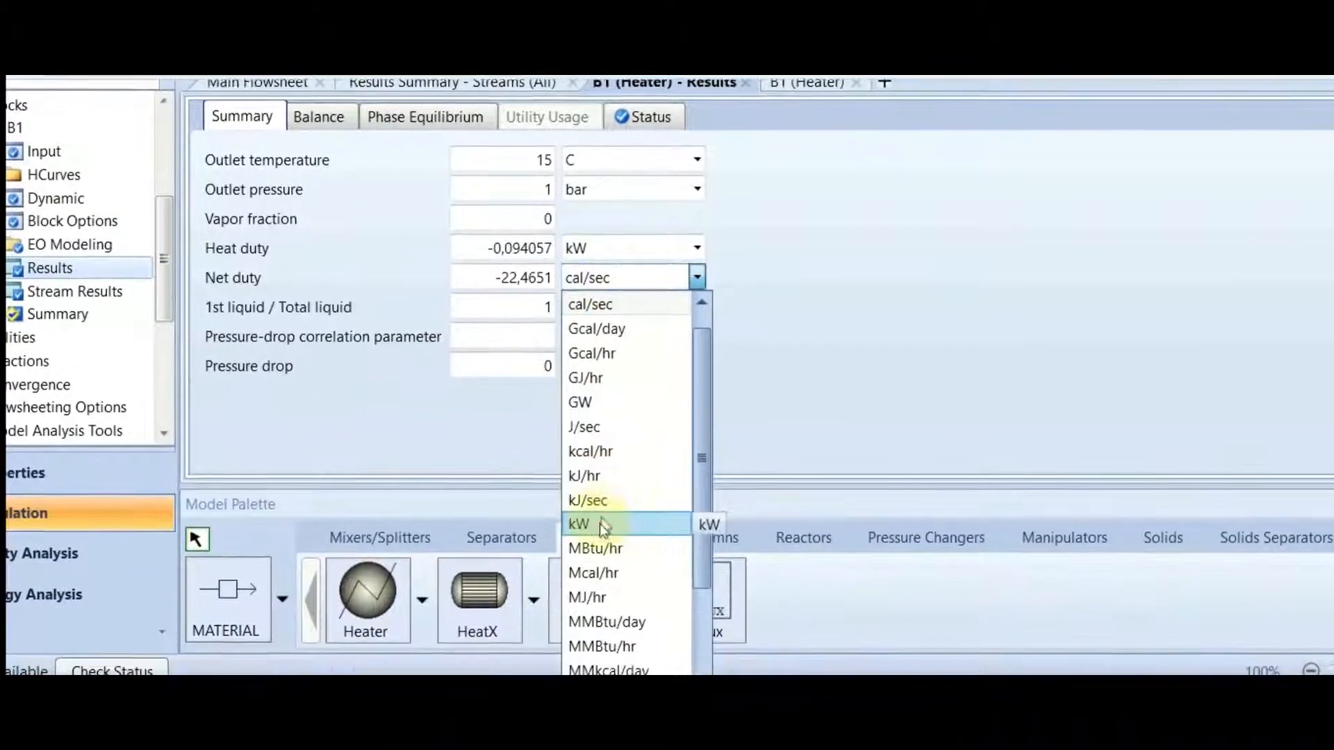
click(583, 532)
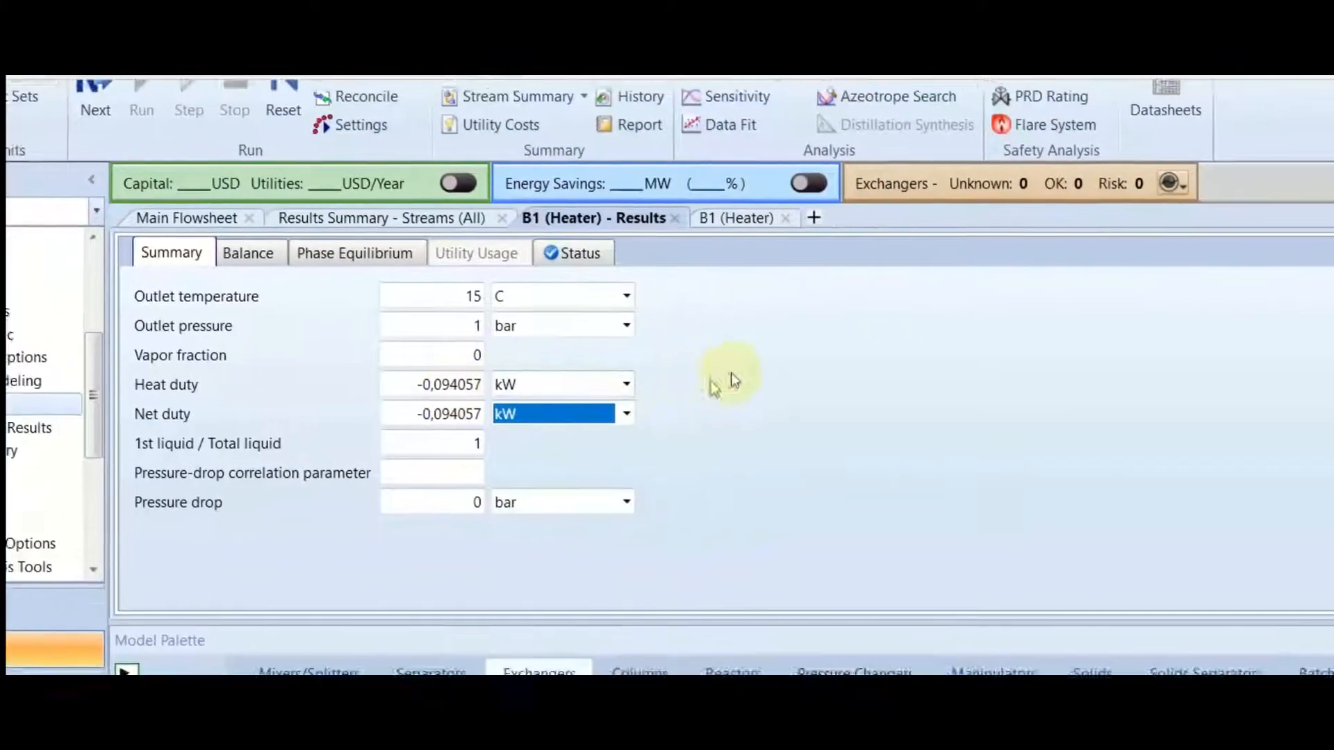
click(826, 342)
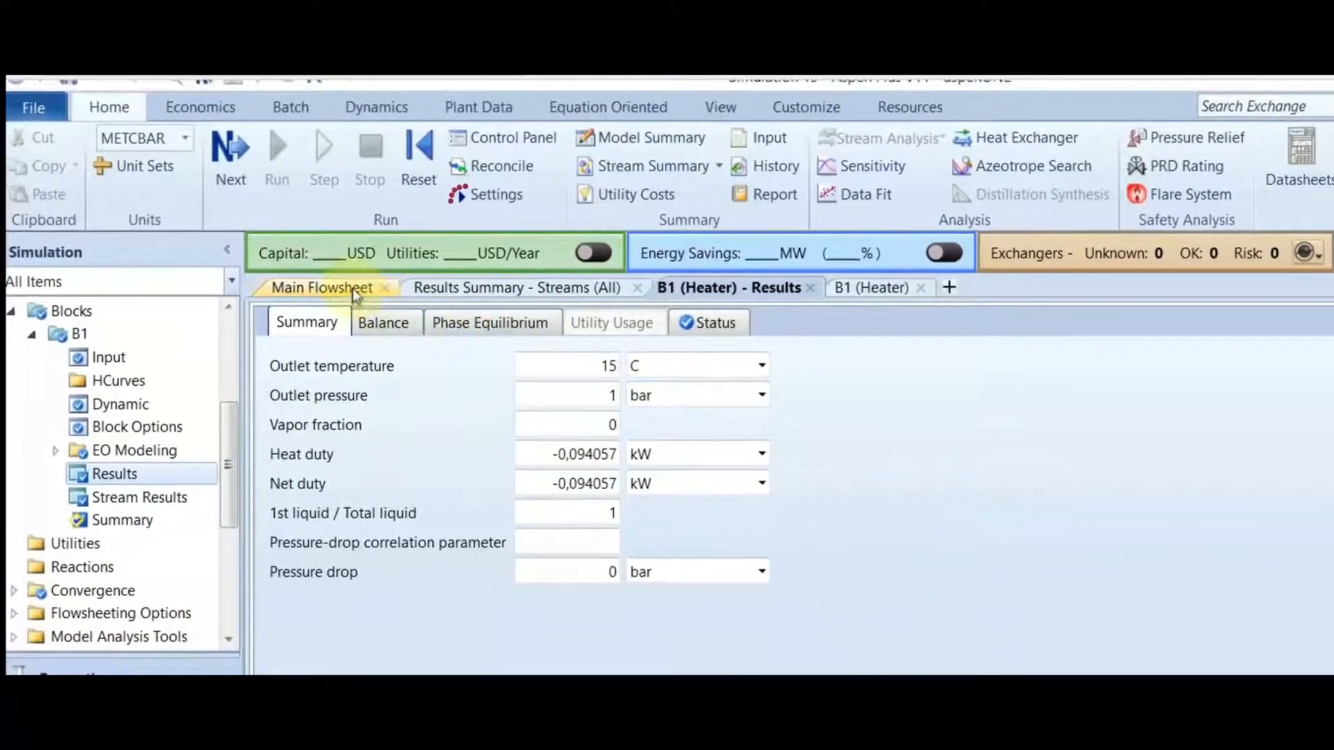
Step: Delete heater B1 together with its FEED and FEEDHOT streams from the main flowsheet
click(353, 288)
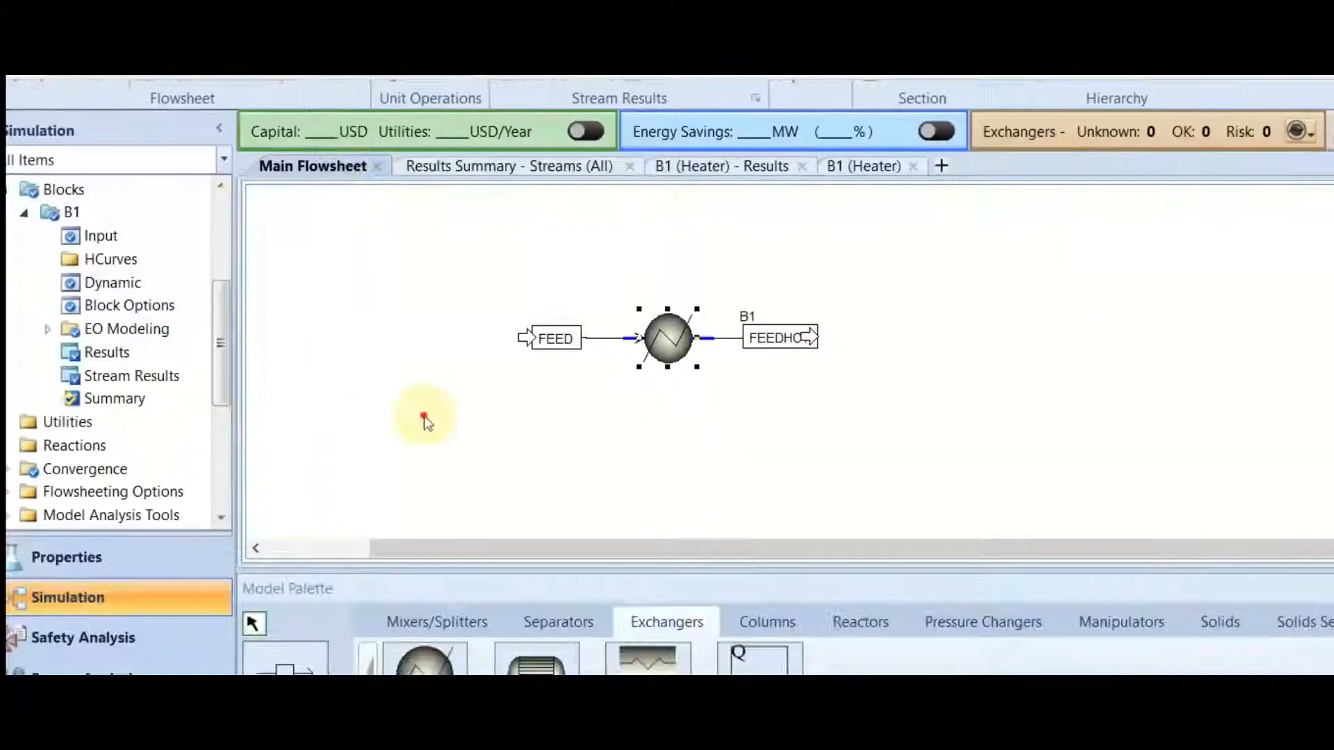
click(424, 417)
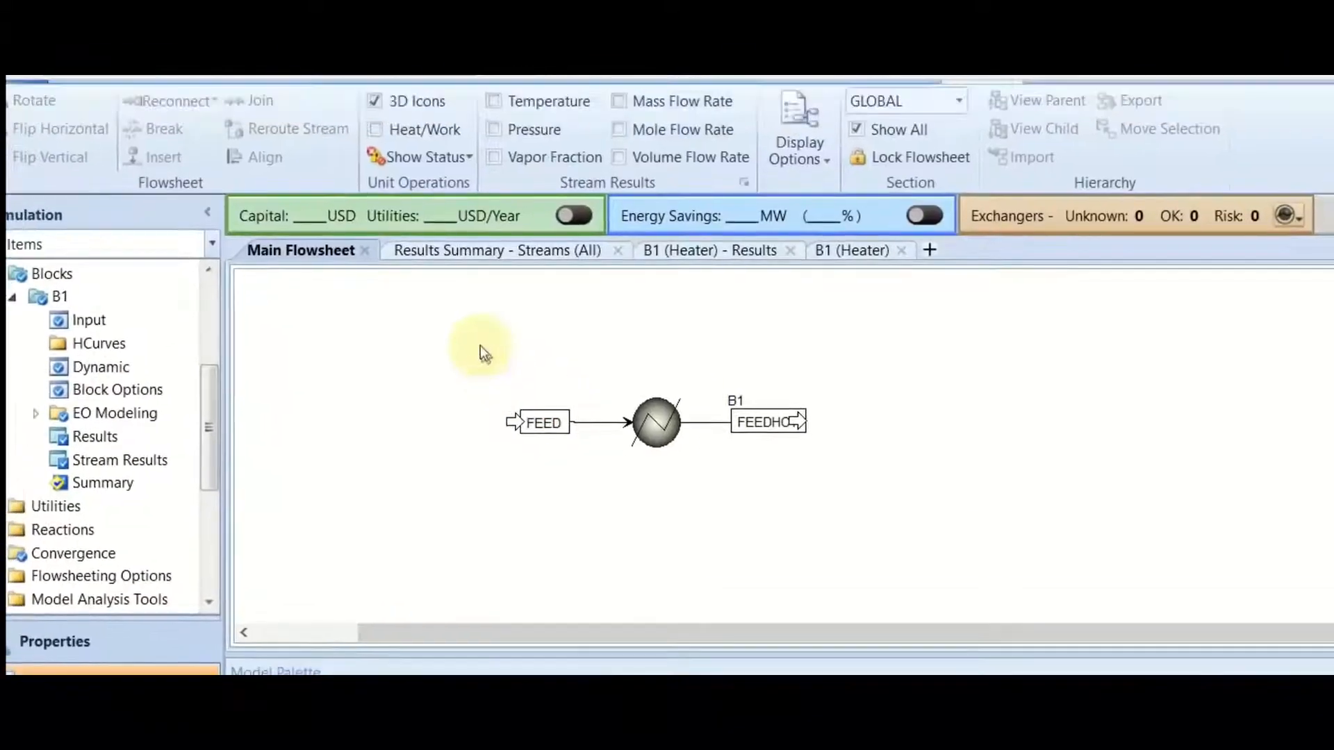
drag(481, 345, 916, 479)
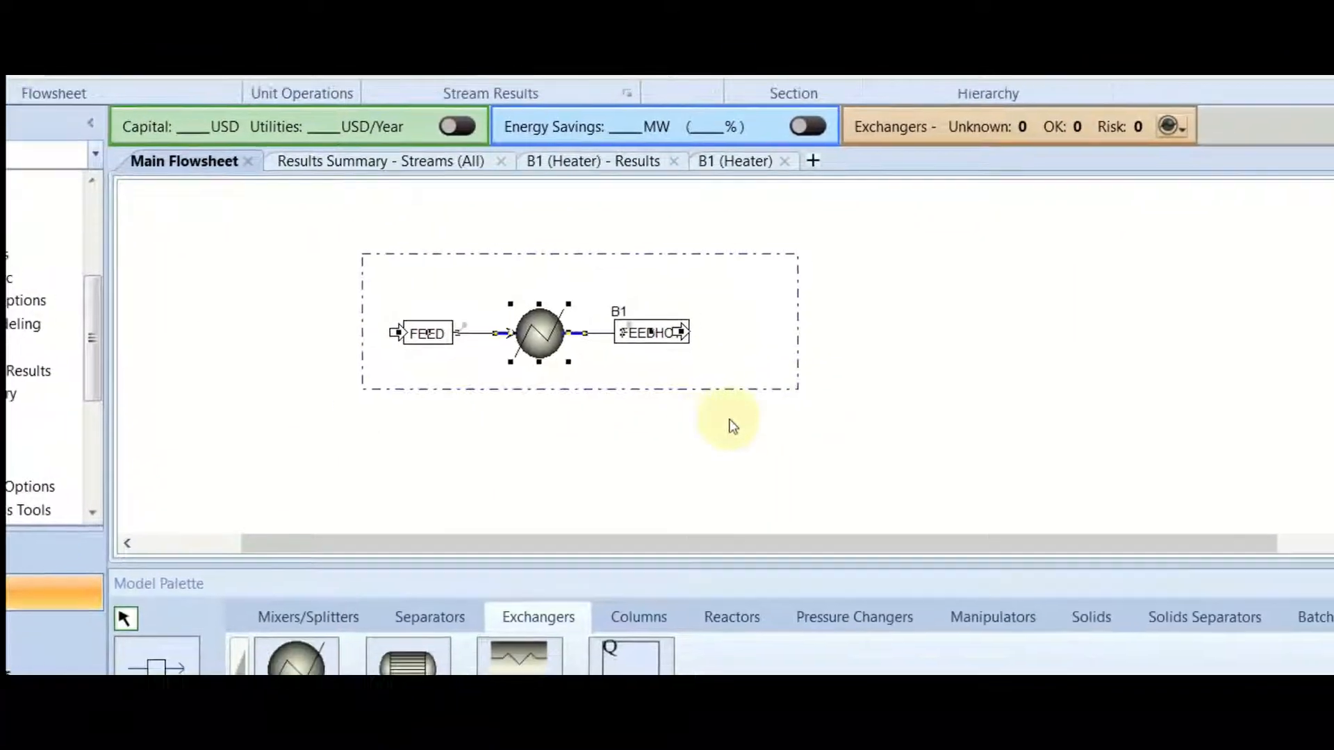
key(Delete)
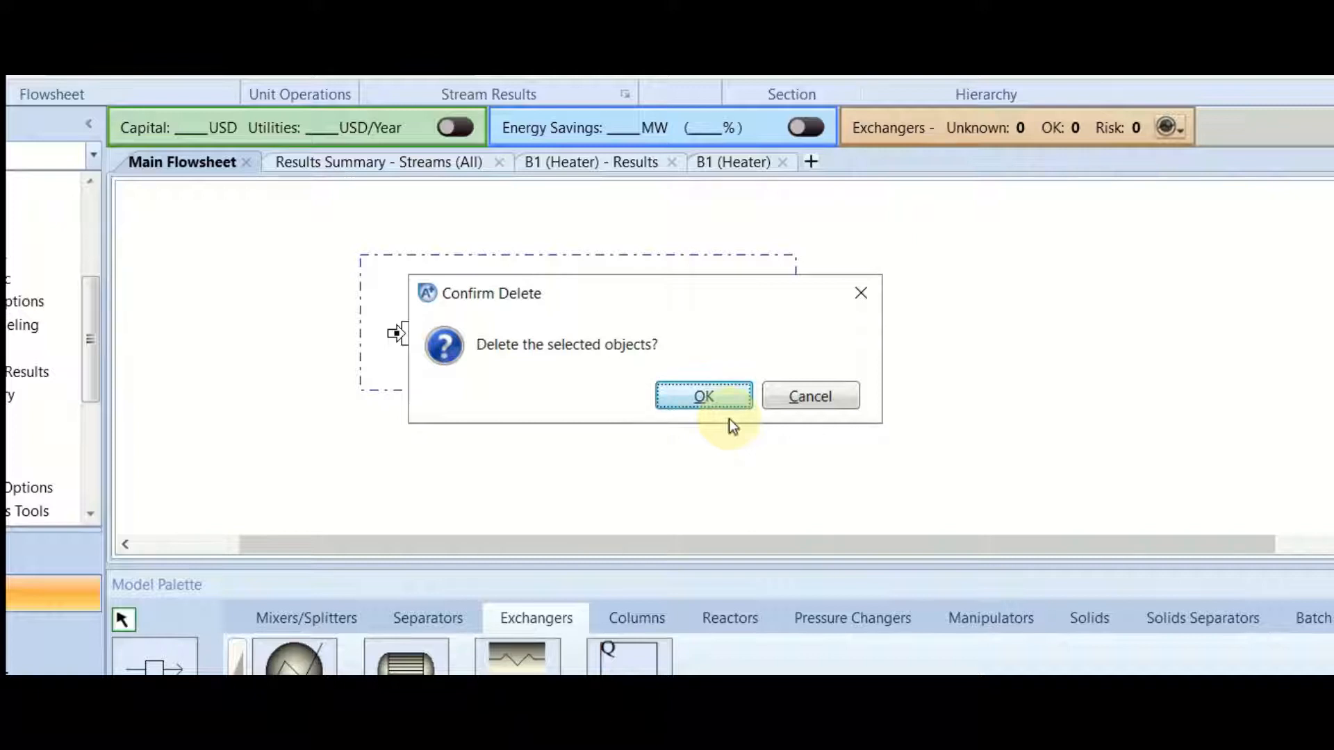
click(703, 394)
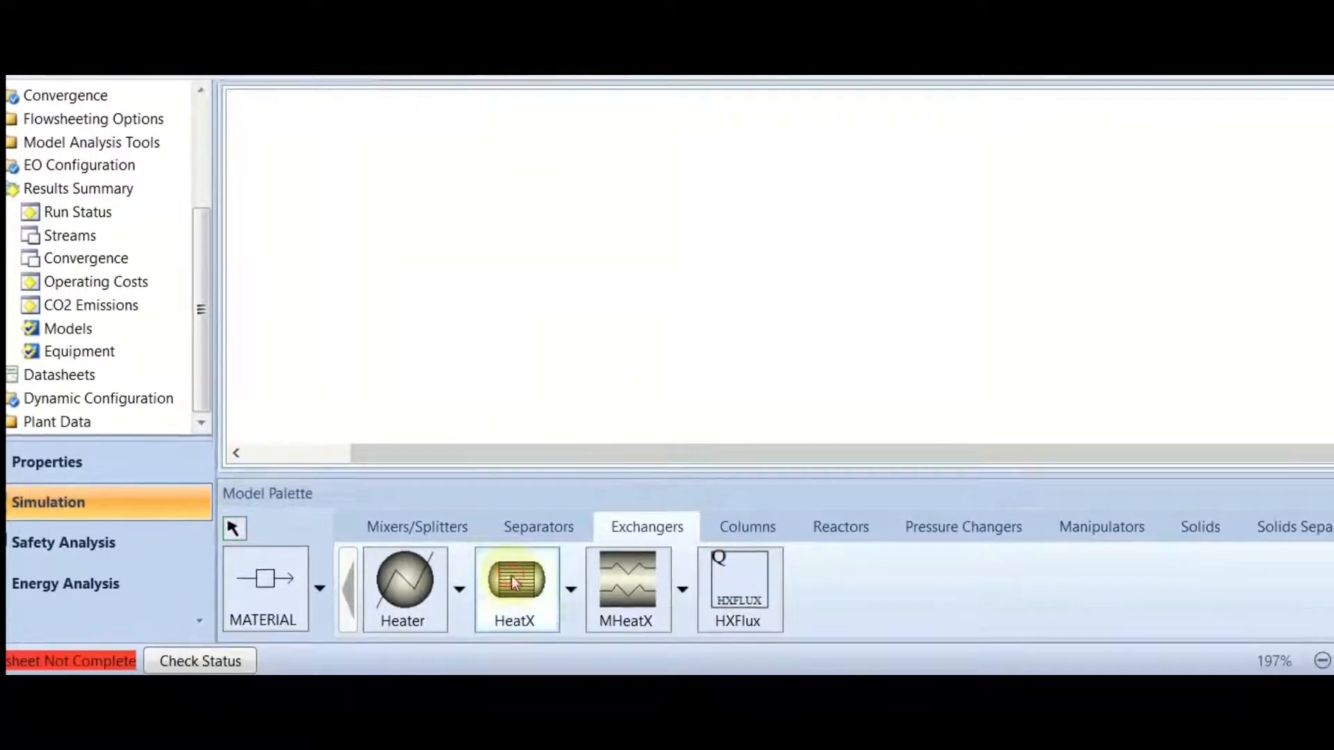
Step: Place a HeatX exchanger block named B2 on the empty flowsheet
click(514, 583)
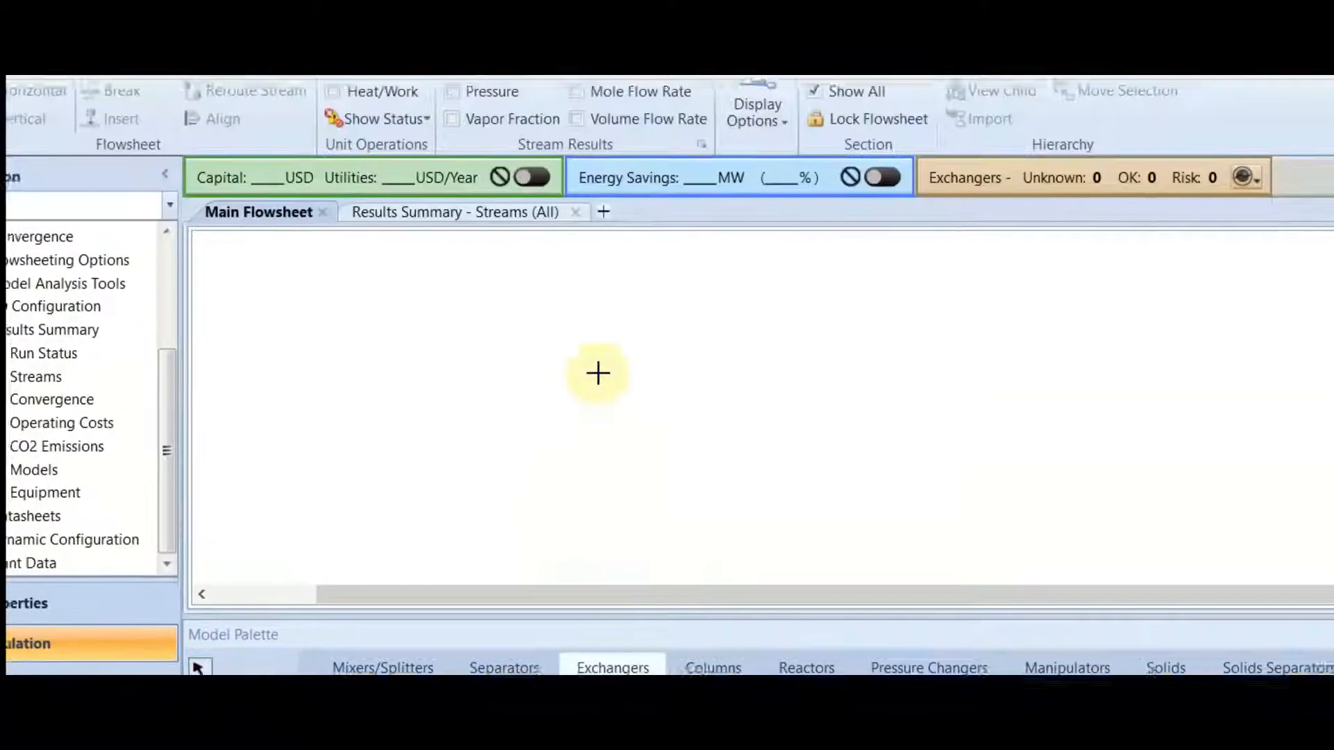
click(657, 264)
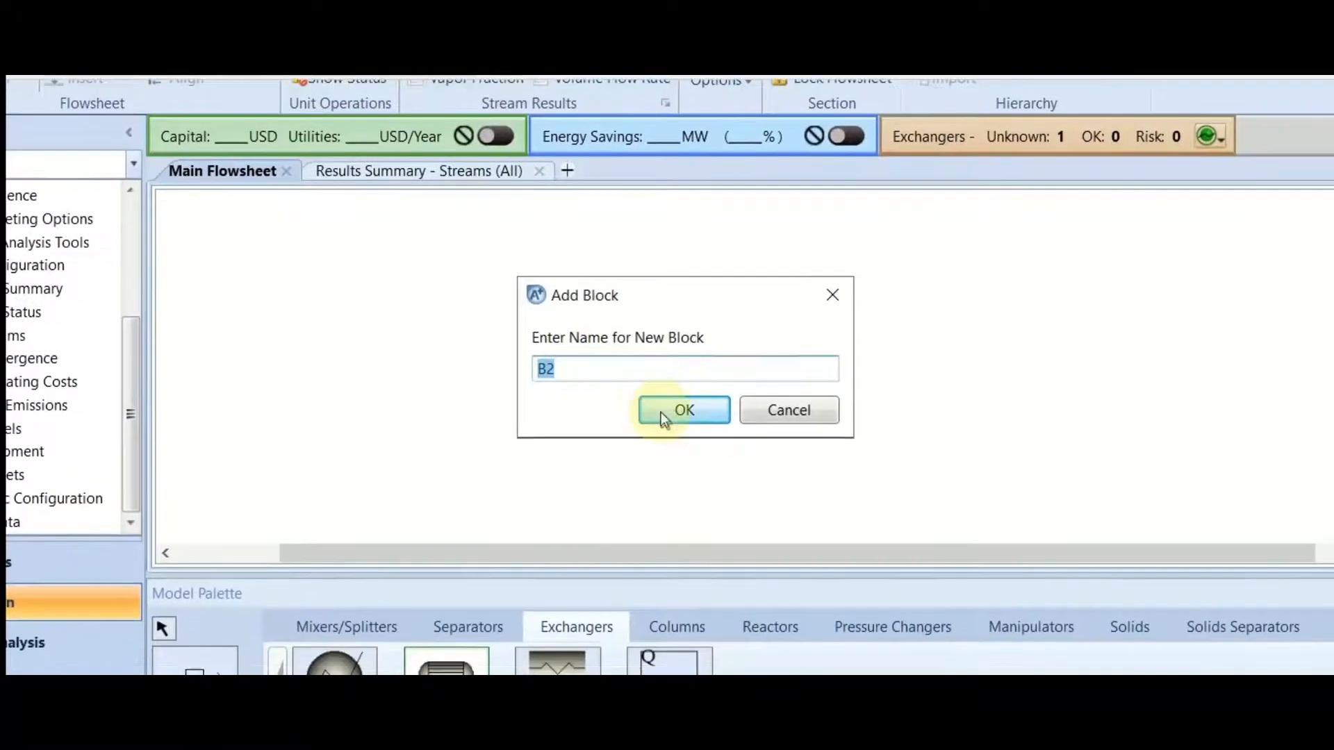
click(692, 435)
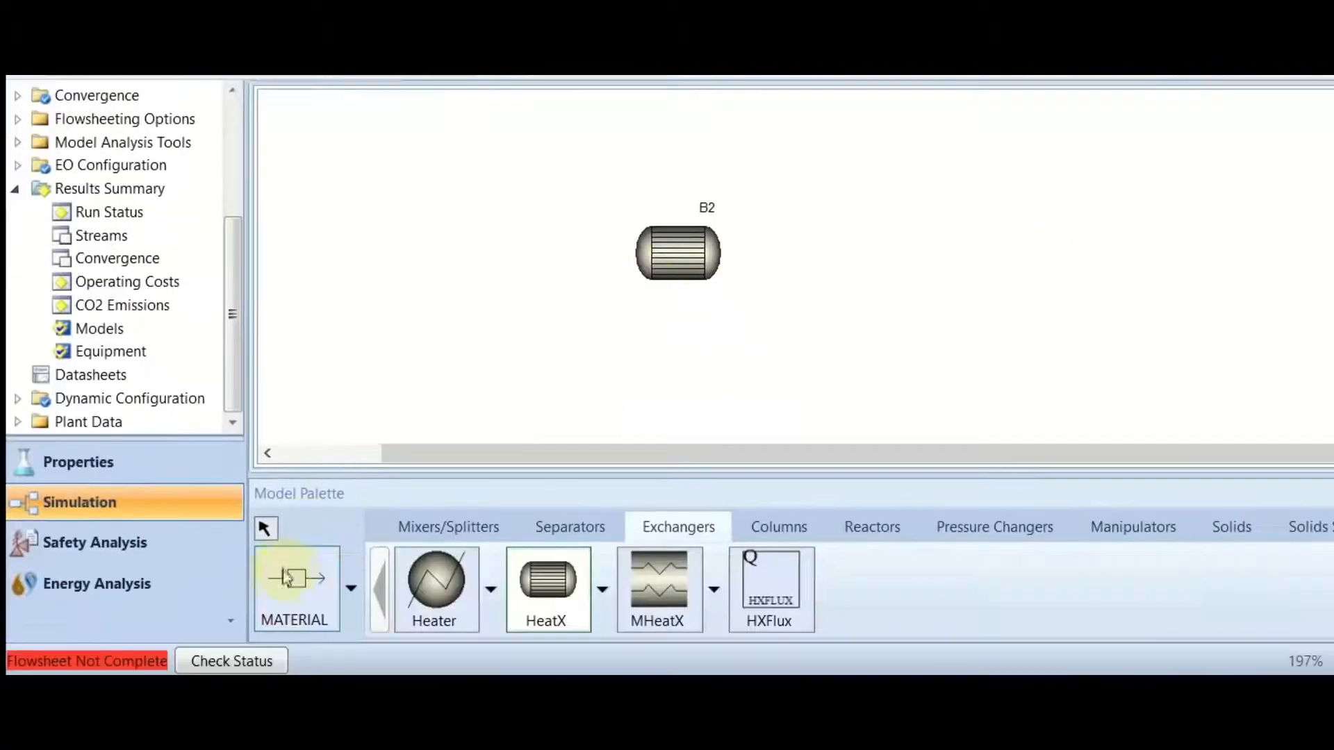
click(295, 581)
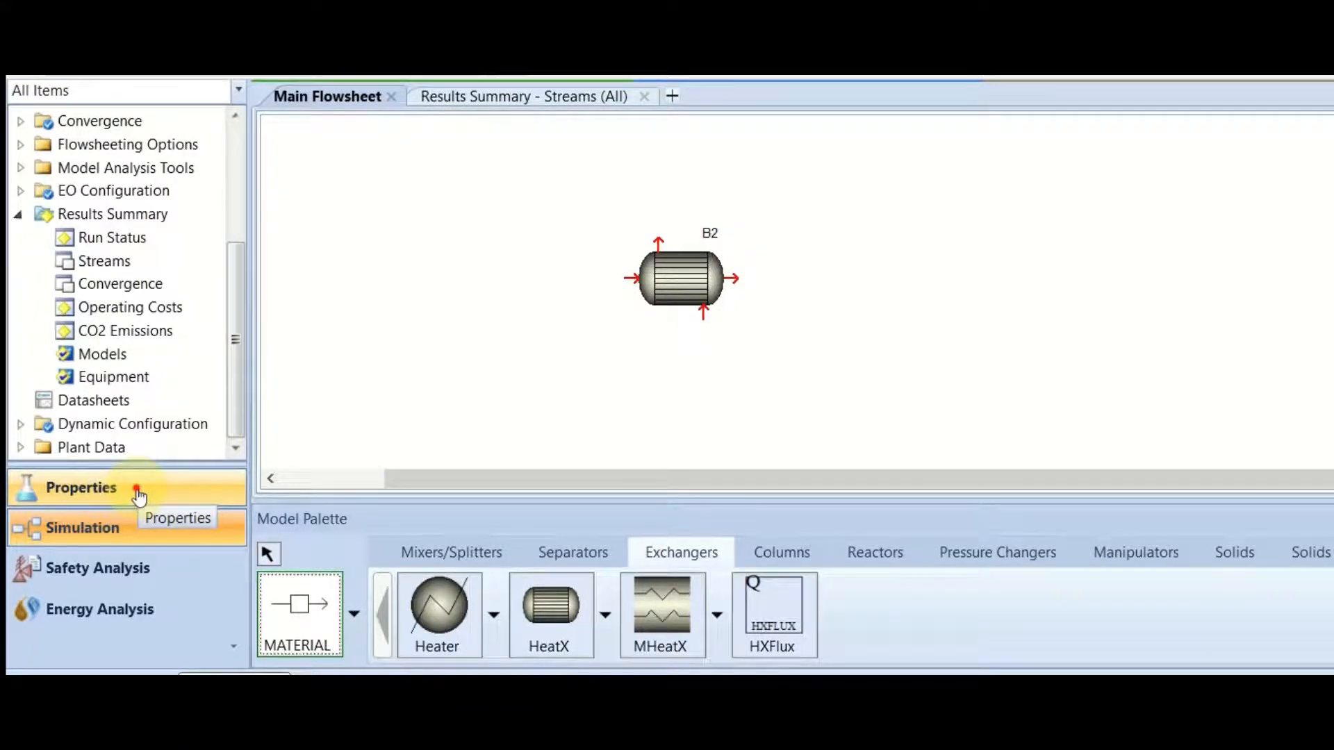
Step: Replace the ethanol component with BENZENE in the properties component list, deleting the old component instead of renaming it
click(137, 494)
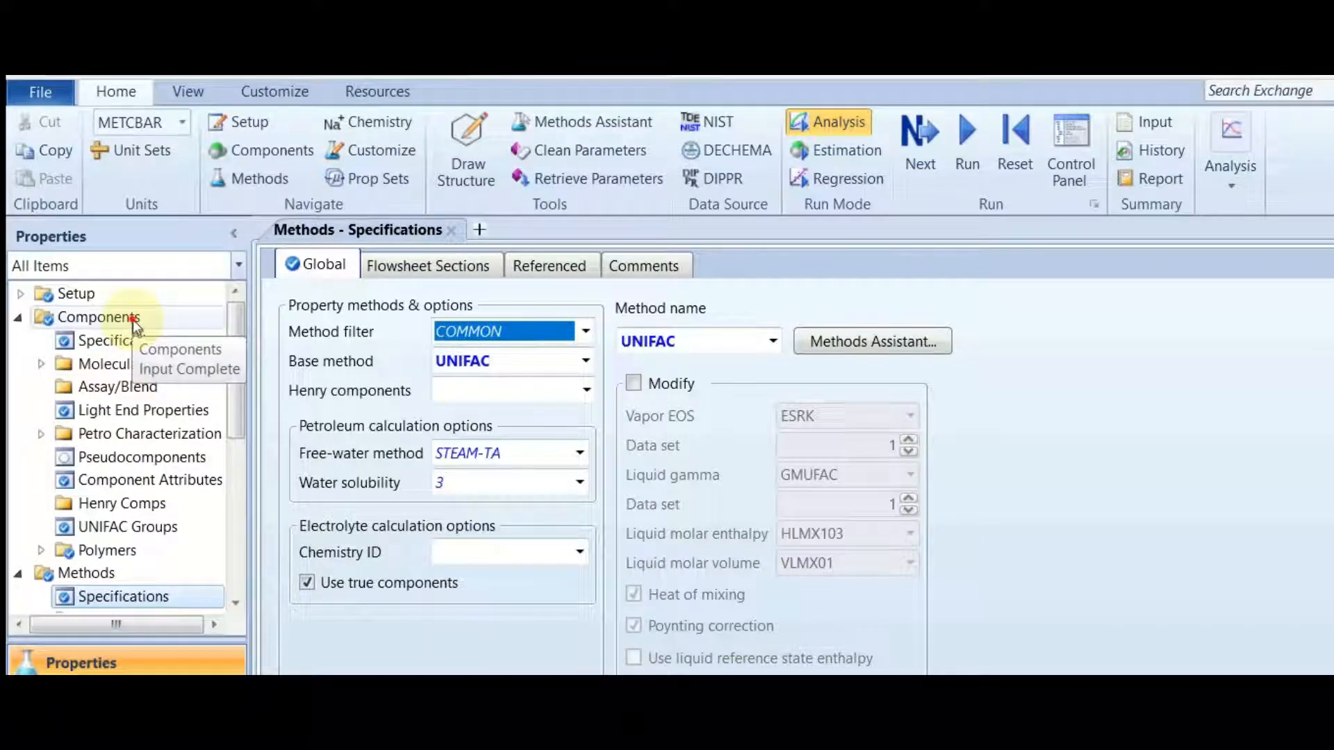
click(132, 320)
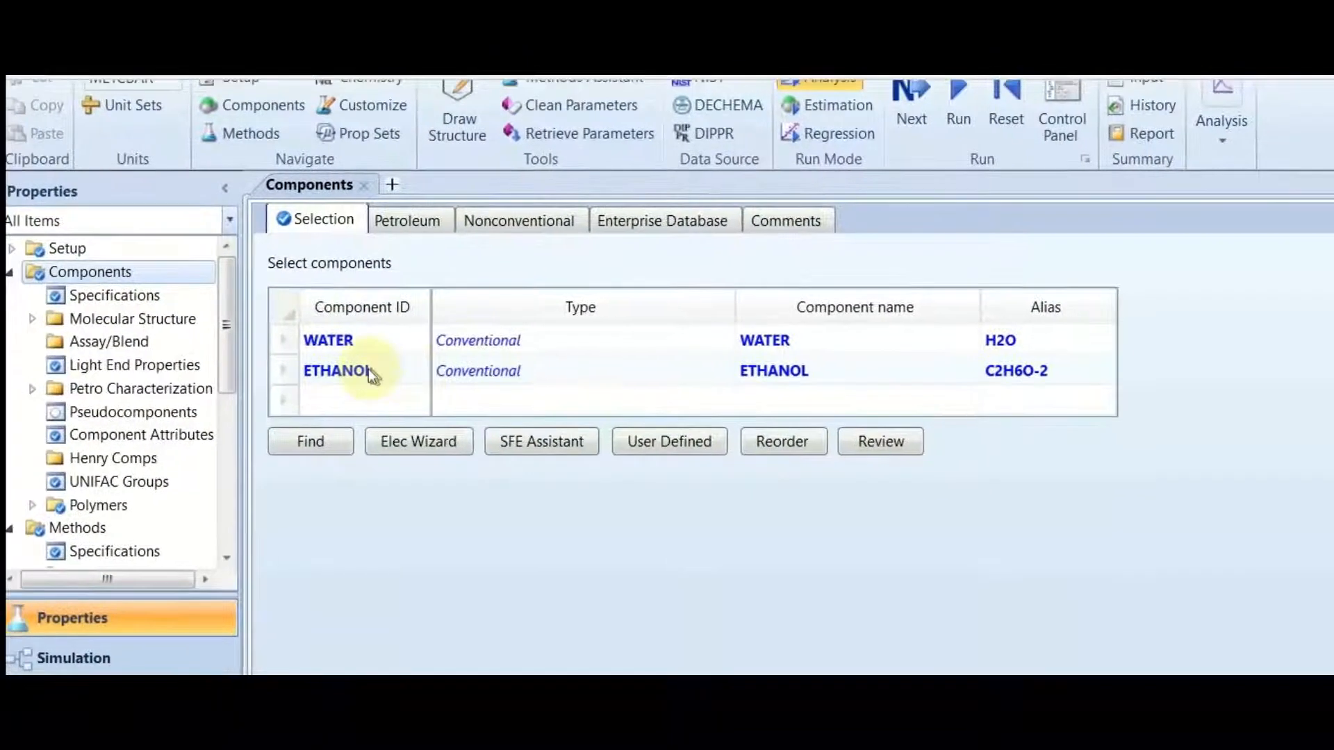
click(368, 369)
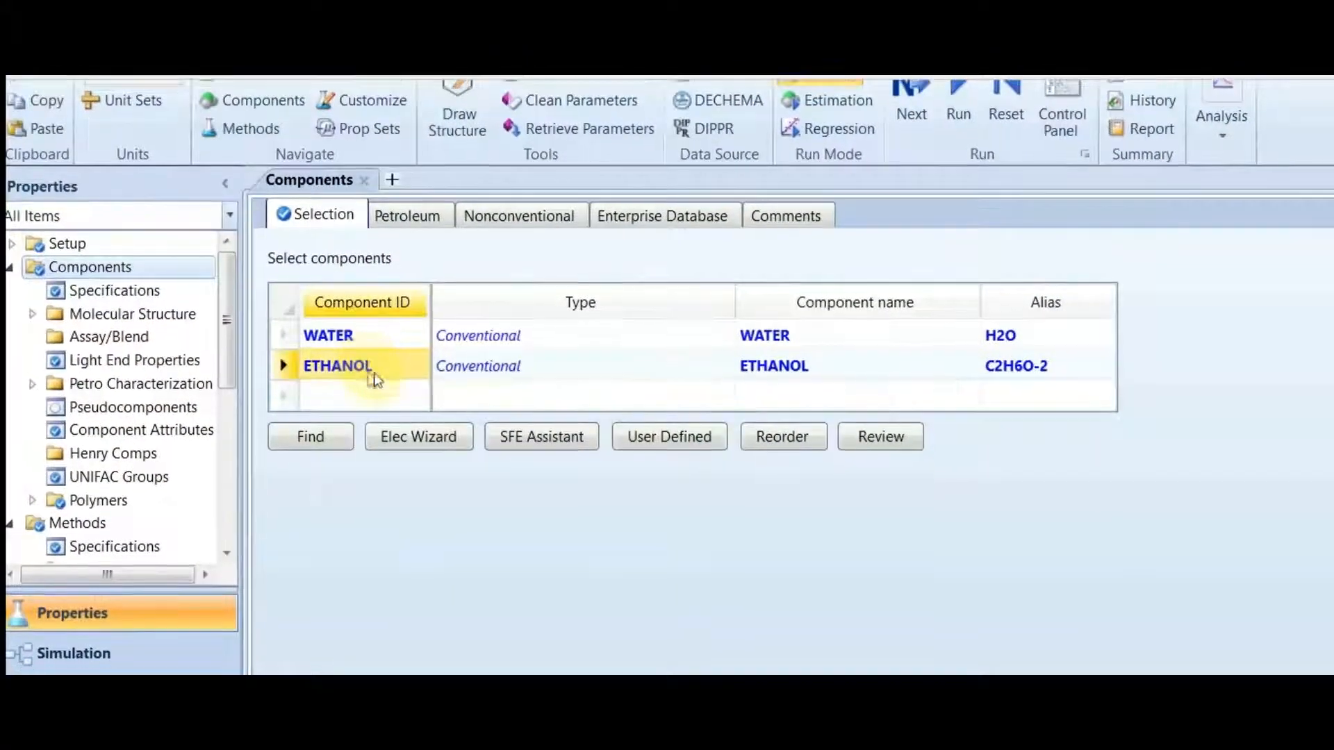
click(367, 372)
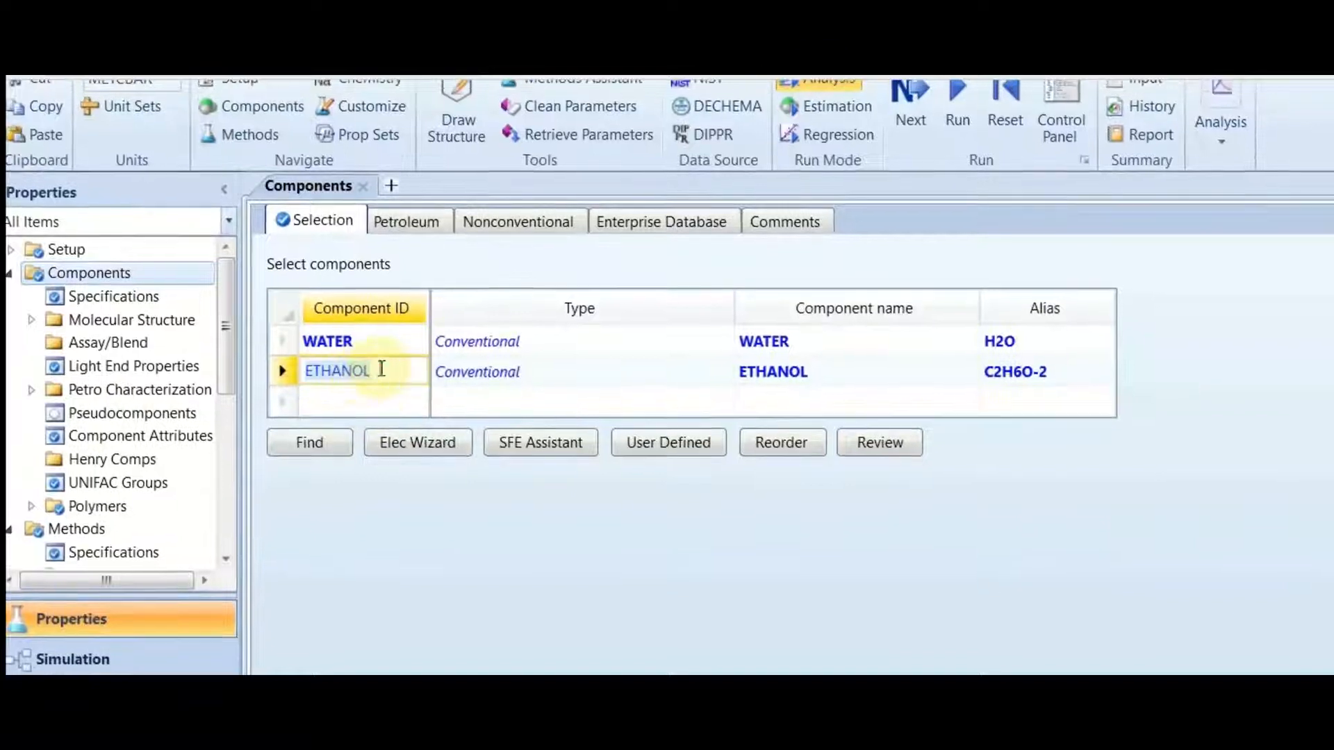
text(E)
key(BackSpace)
text(BENZENE)
key(Return)
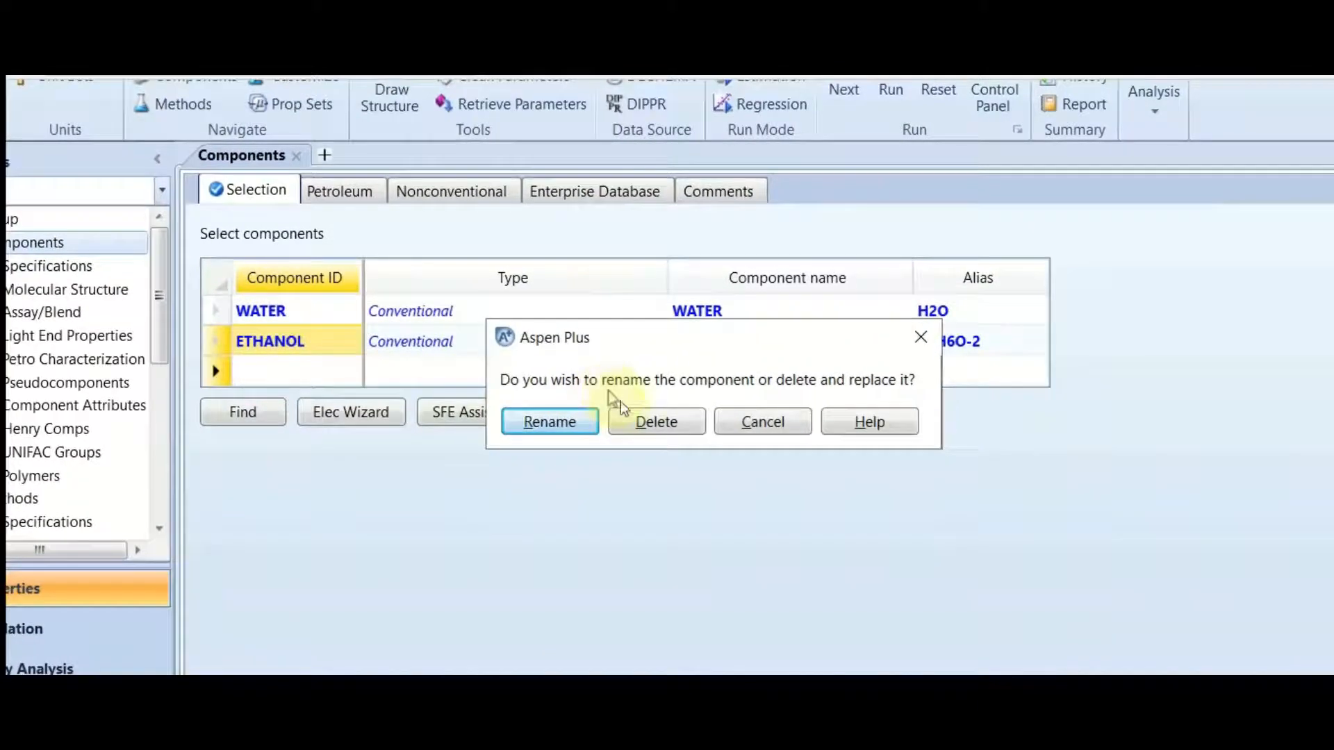
click(707, 480)
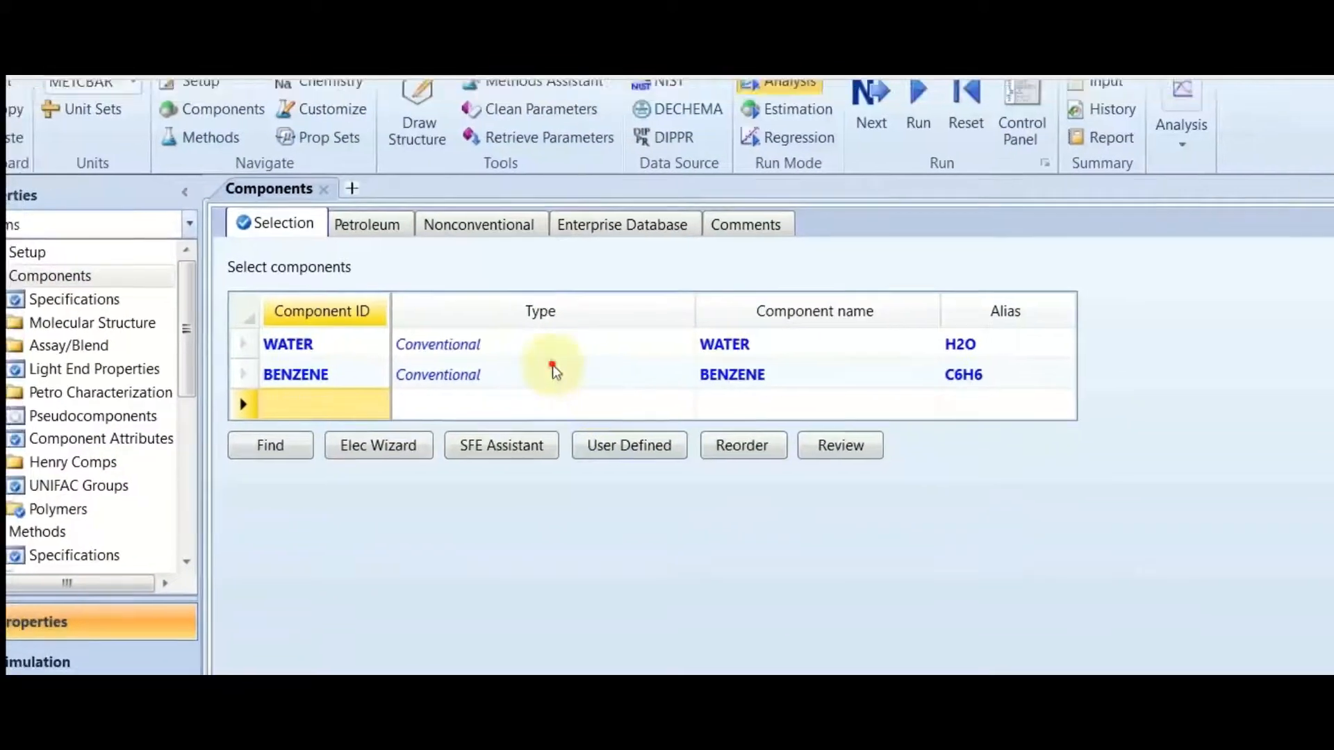
click(554, 370)
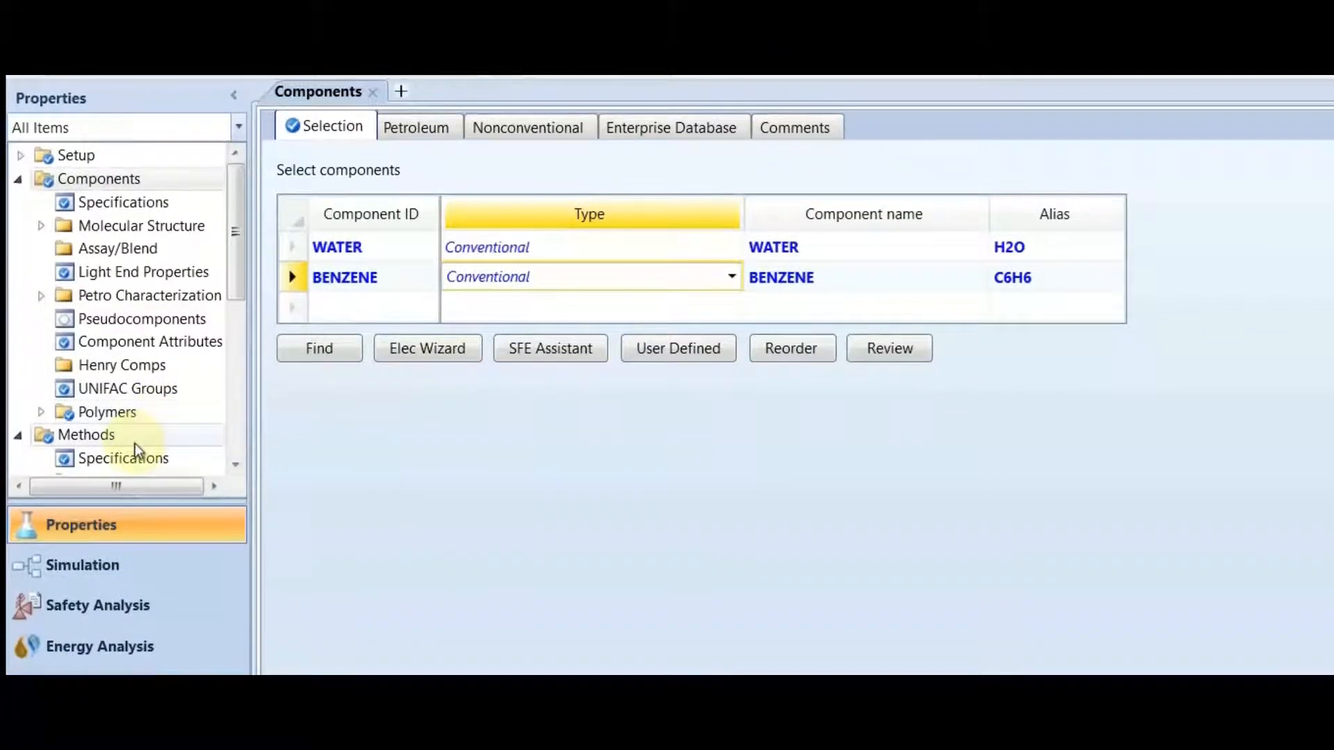
Step: Return to the simulation flowsheet and connect a material stream named WATERCOL to the cold inlet of exchanger B2
scroll(135, 443, down, 5)
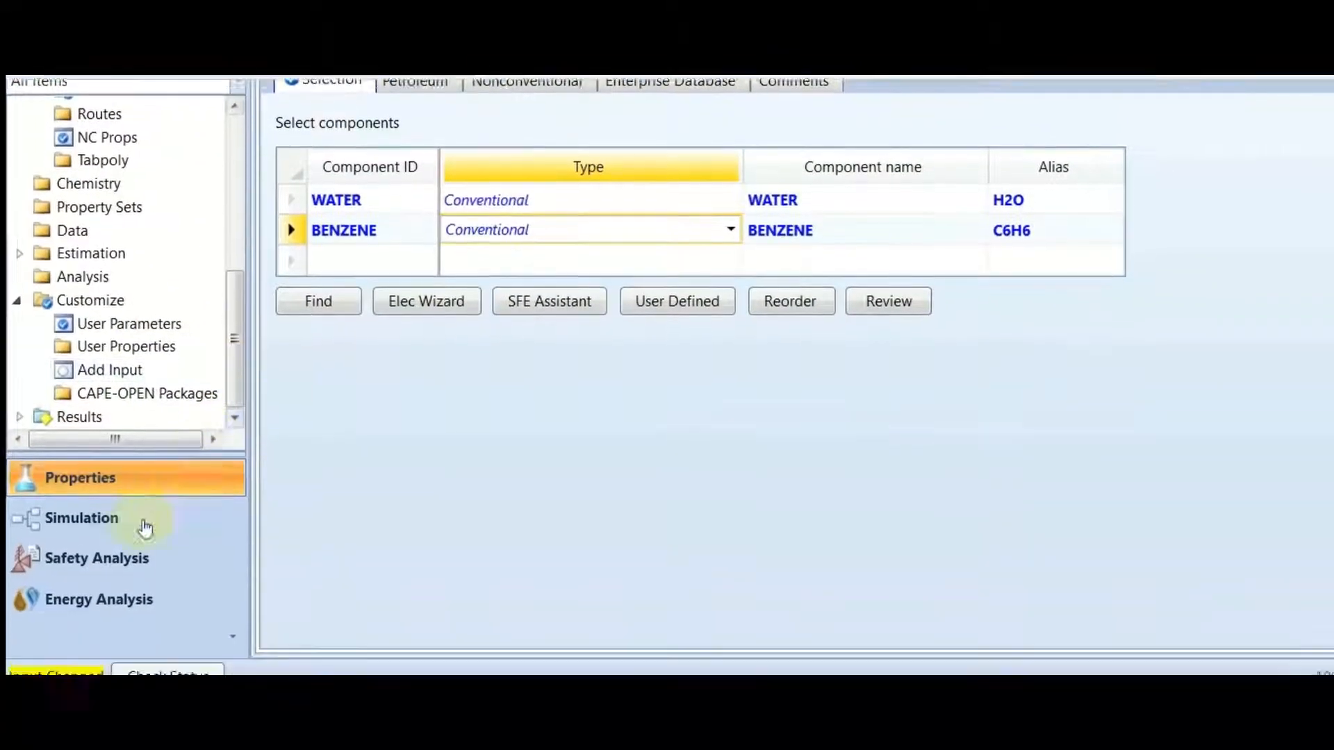
click(83, 521)
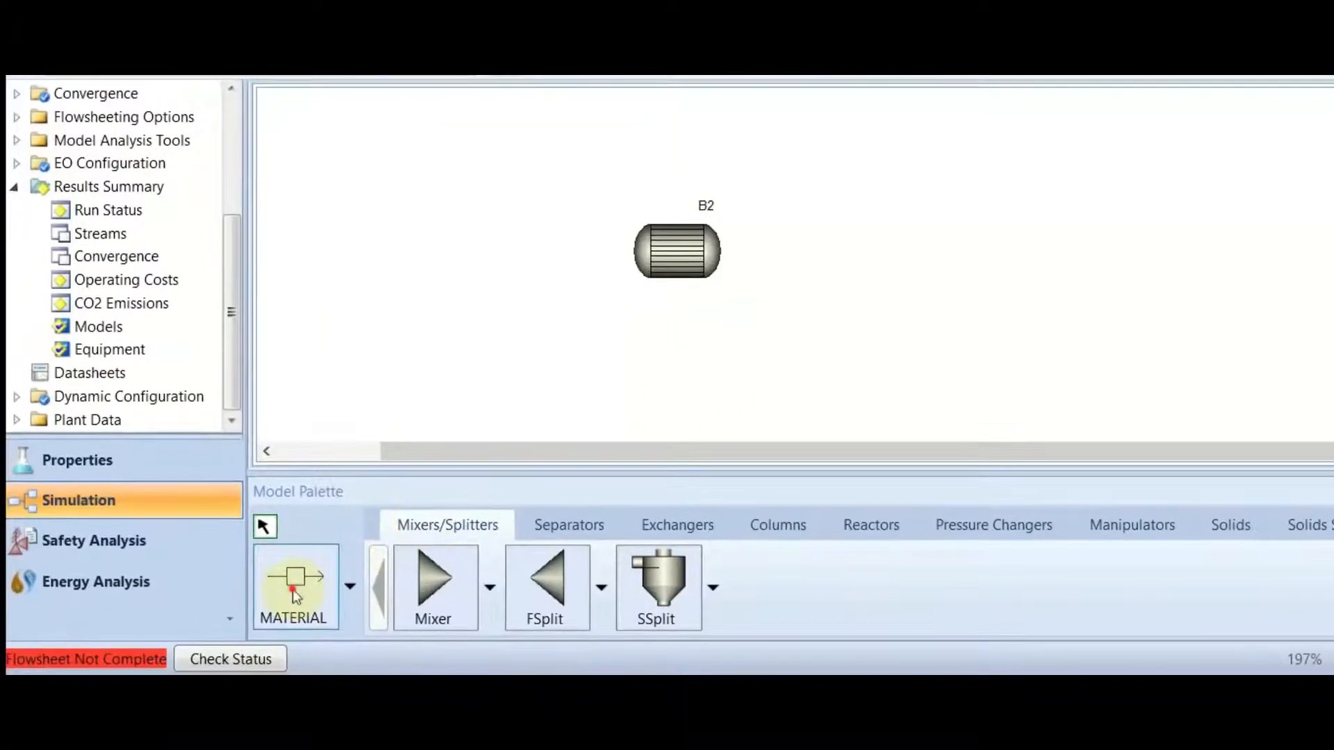
click(294, 589)
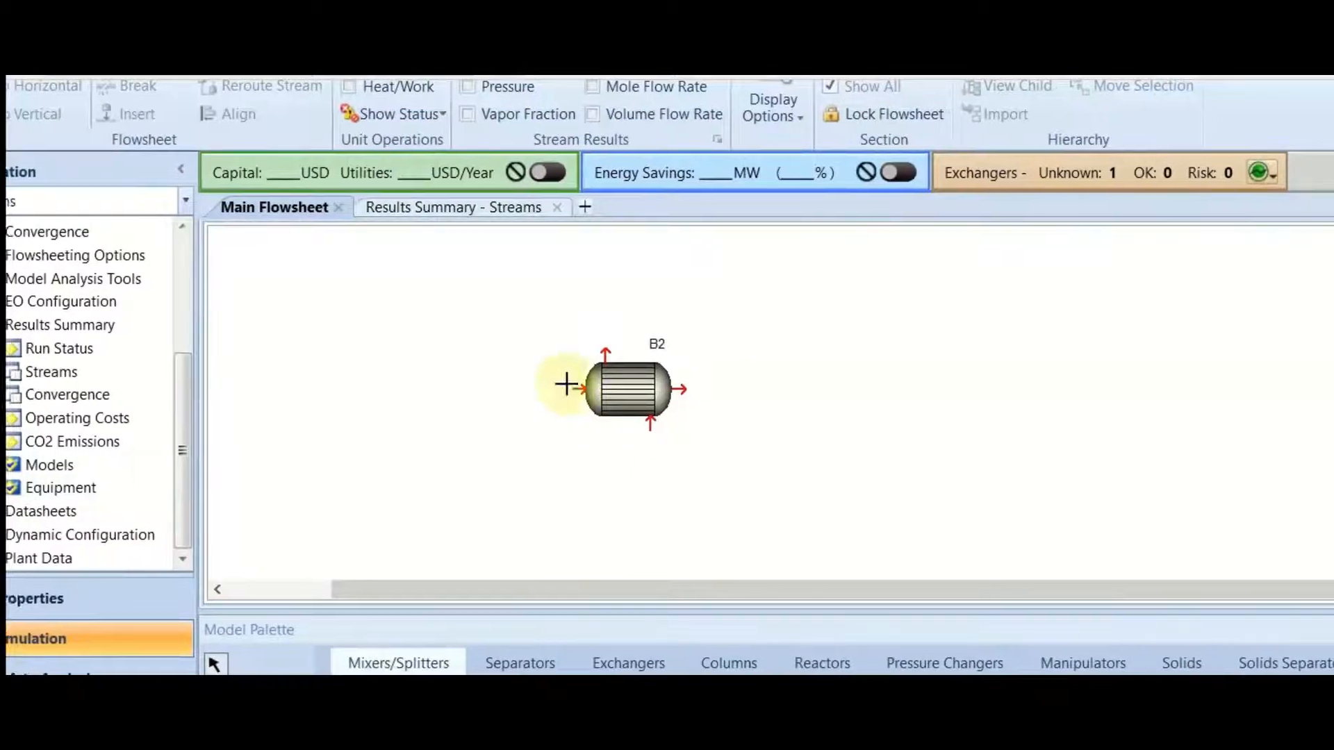
click(571, 384)
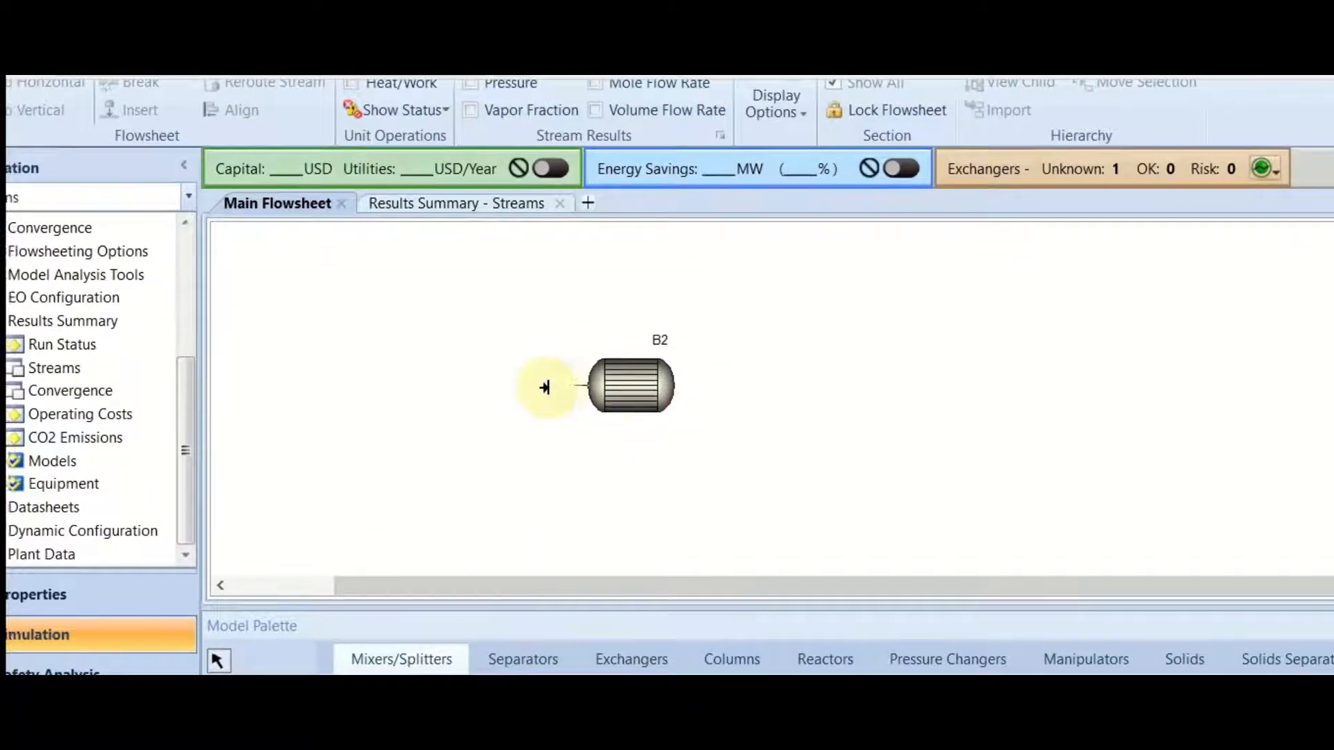
click(453, 385)
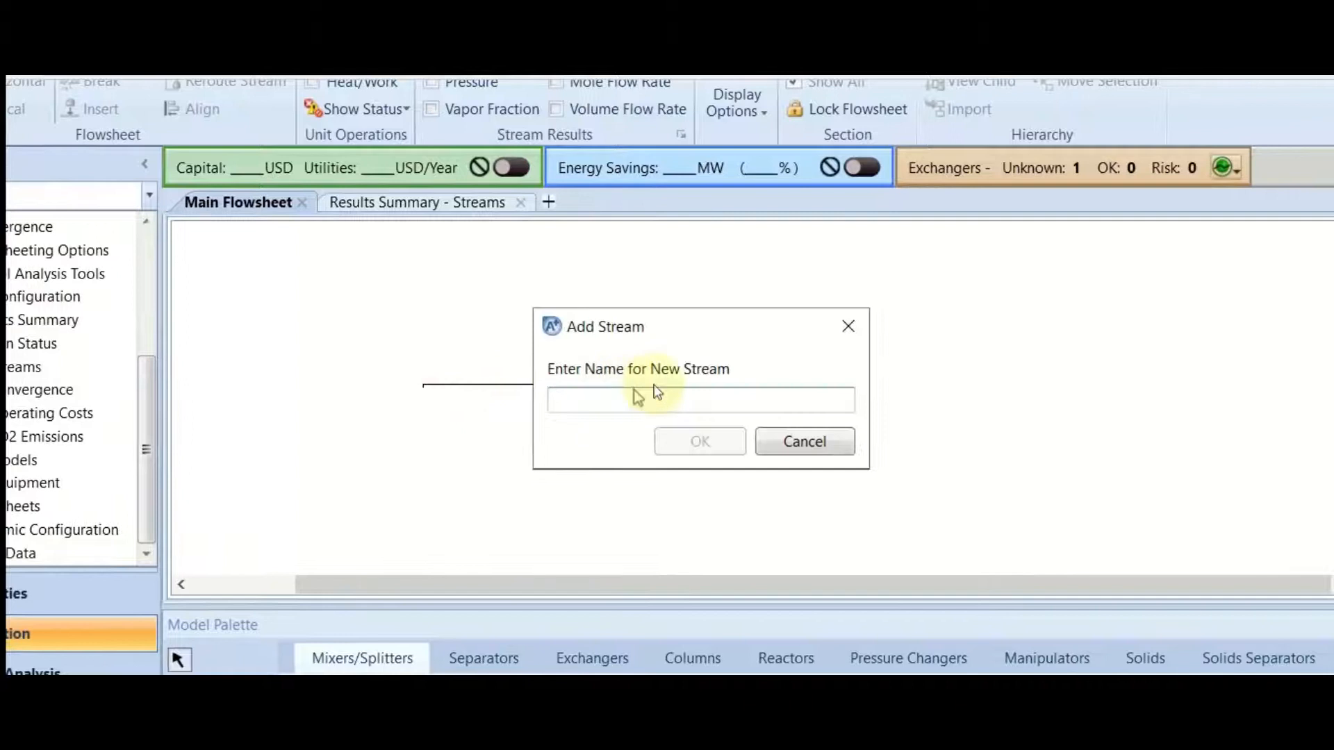
text(WATER)
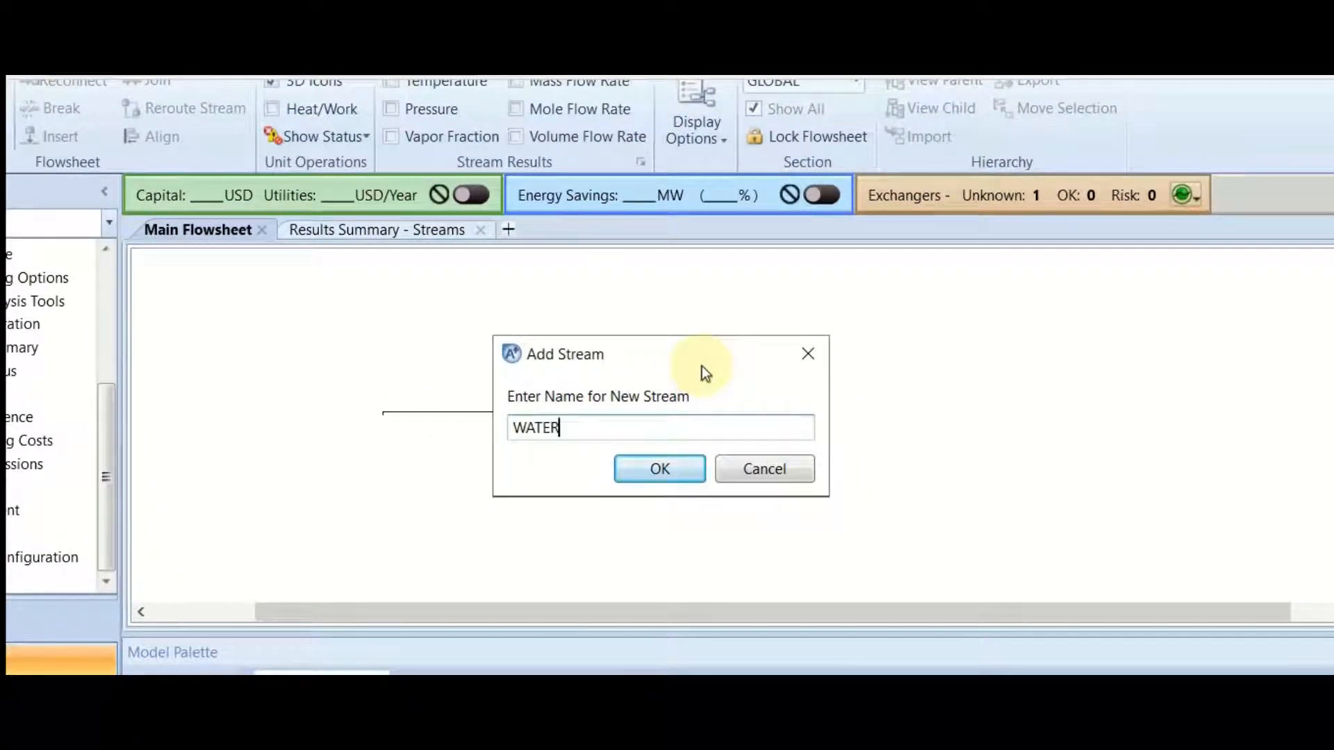
text(COL)
key(Return)
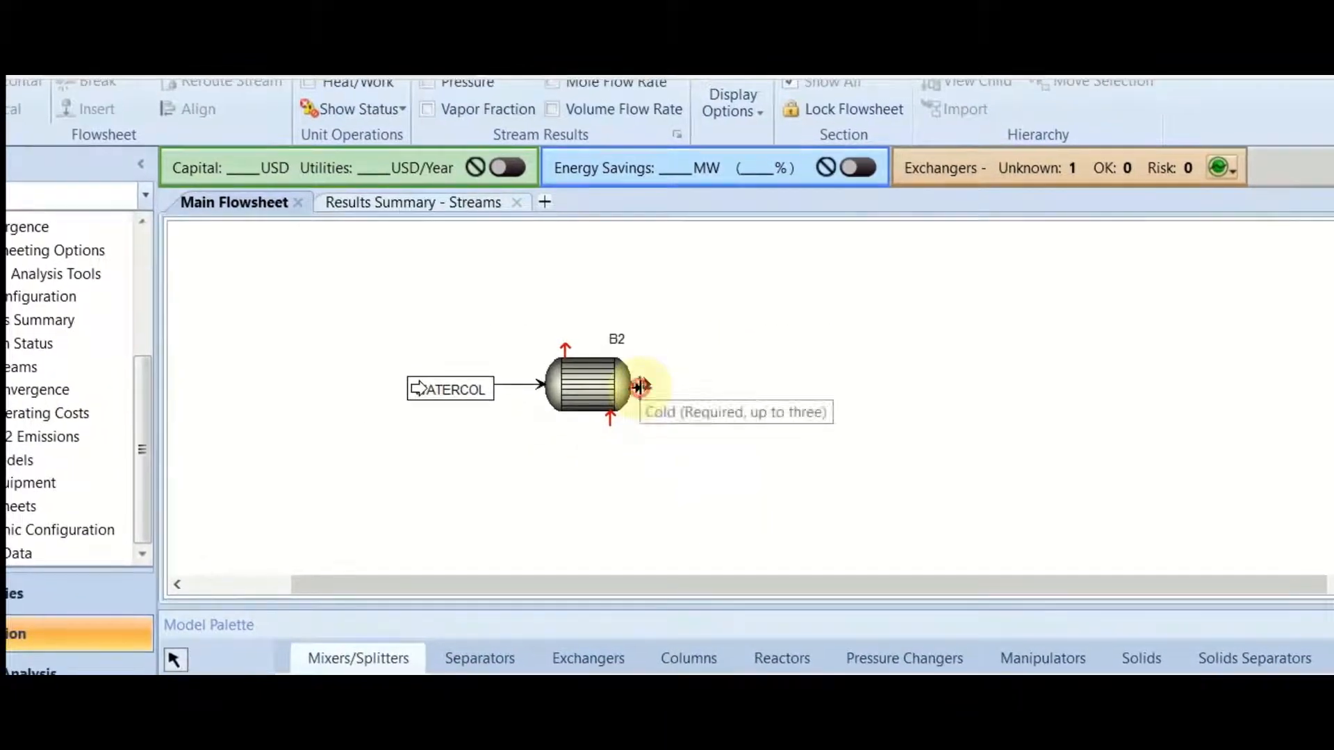
Step: Connect a material stream named H2OWARM to the cold outlet of exchanger B2
click(640, 386)
click(739, 390)
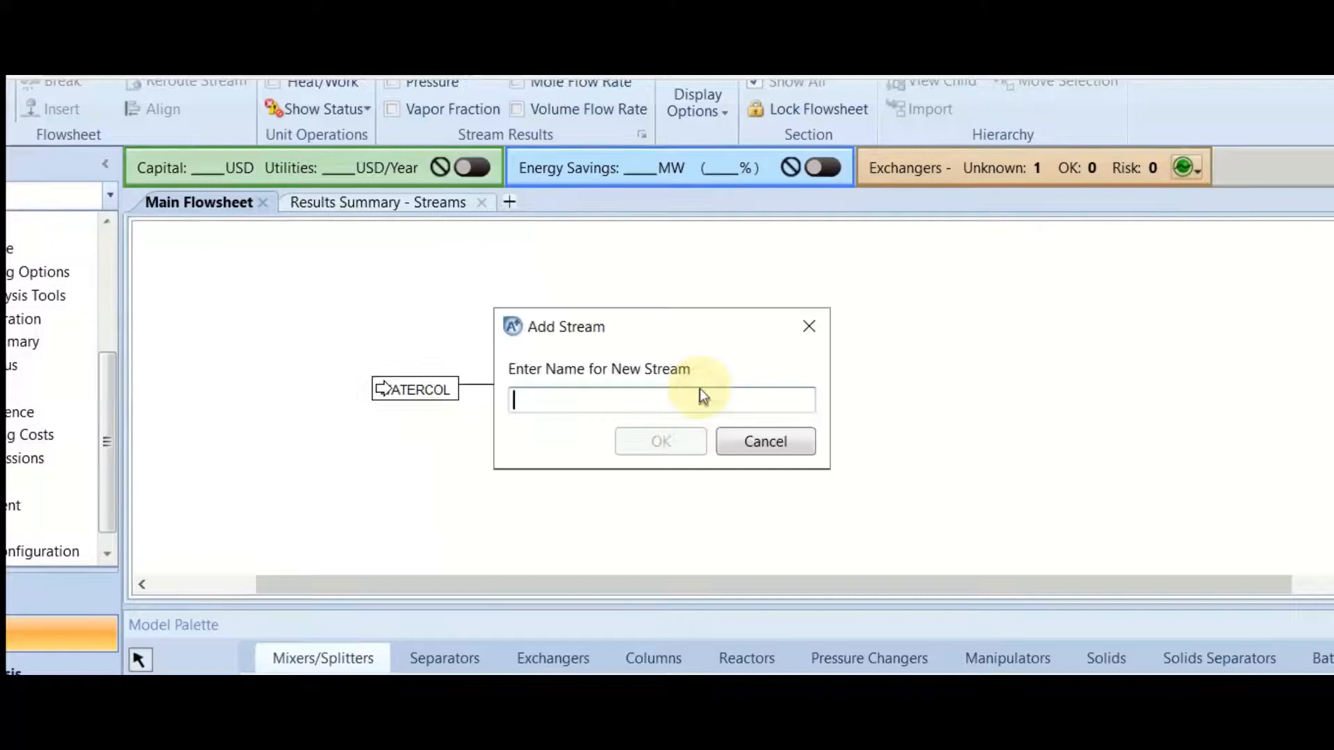
click(700, 395)
text(WAR)
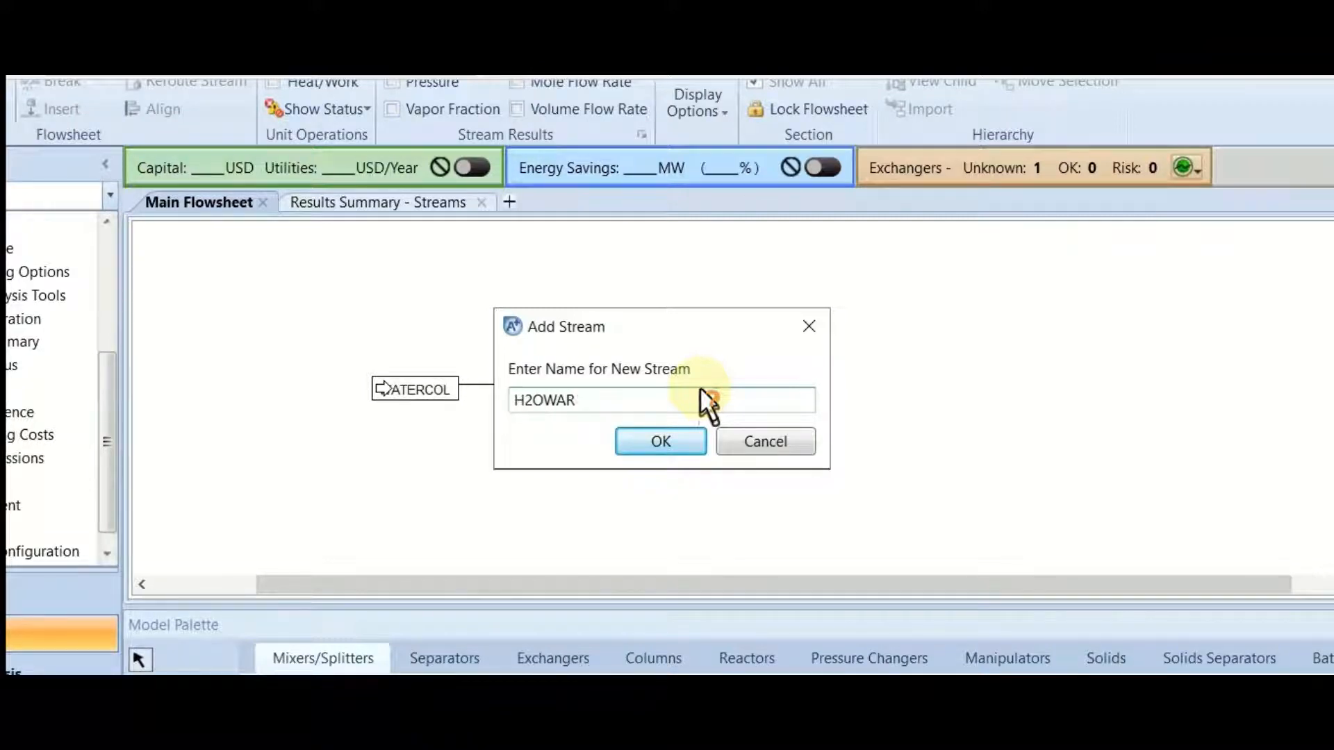
text(M)
key(Return)
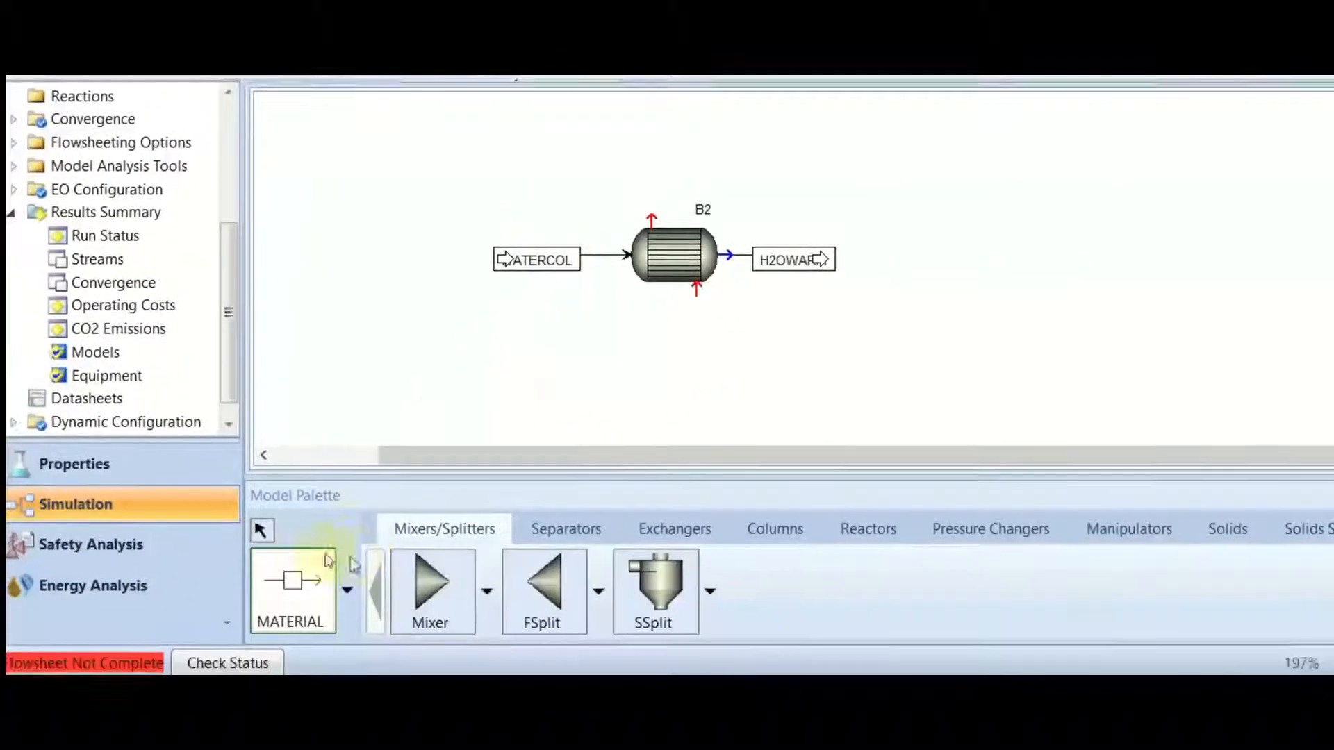
Step: Rename the cold inlet stream of exchanger B2 as H2OCOLD
click(261, 531)
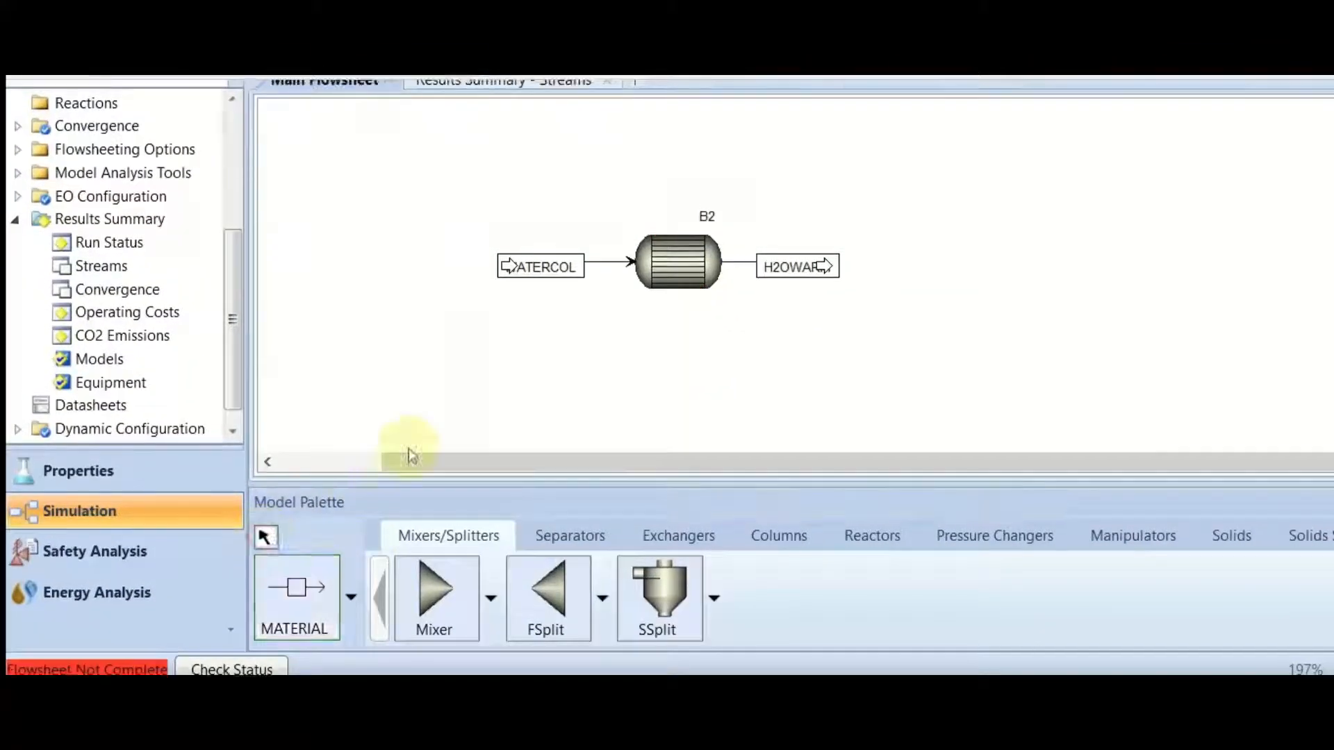
click(536, 264)
double_click(508, 391)
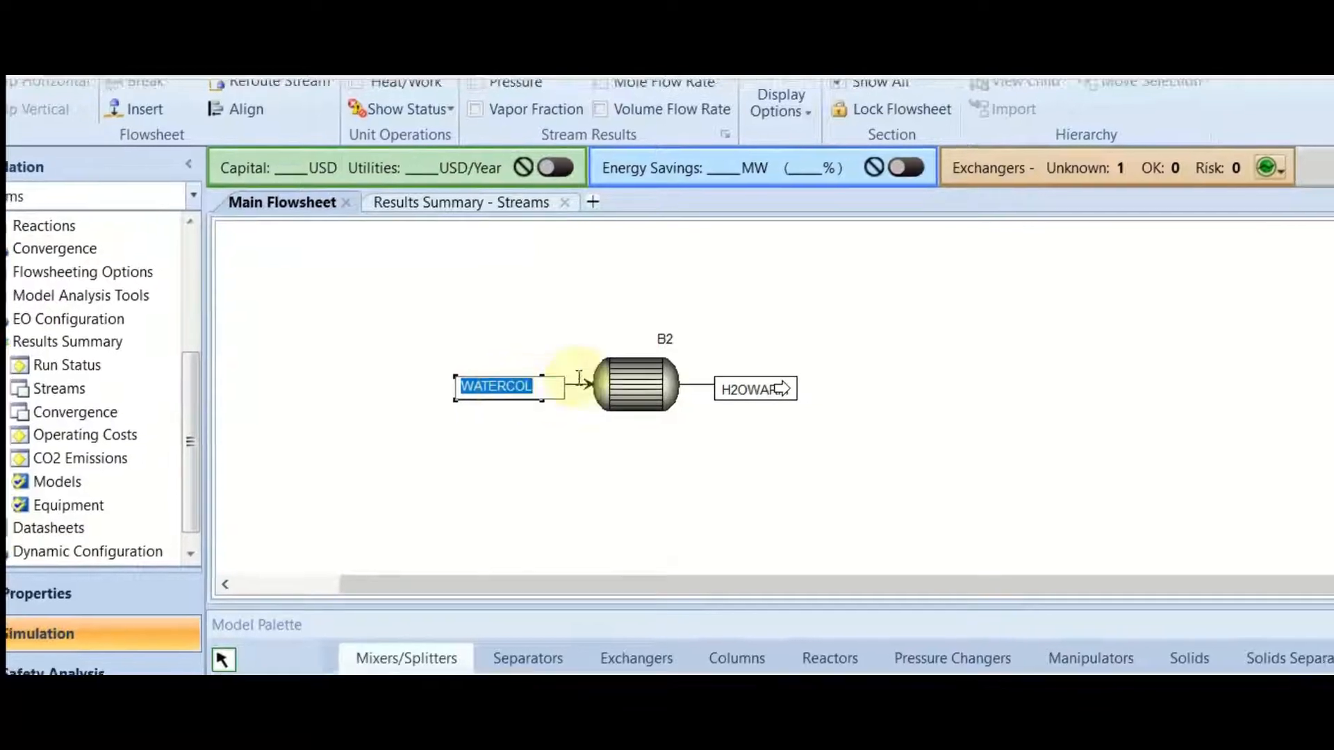
text(H2OC)
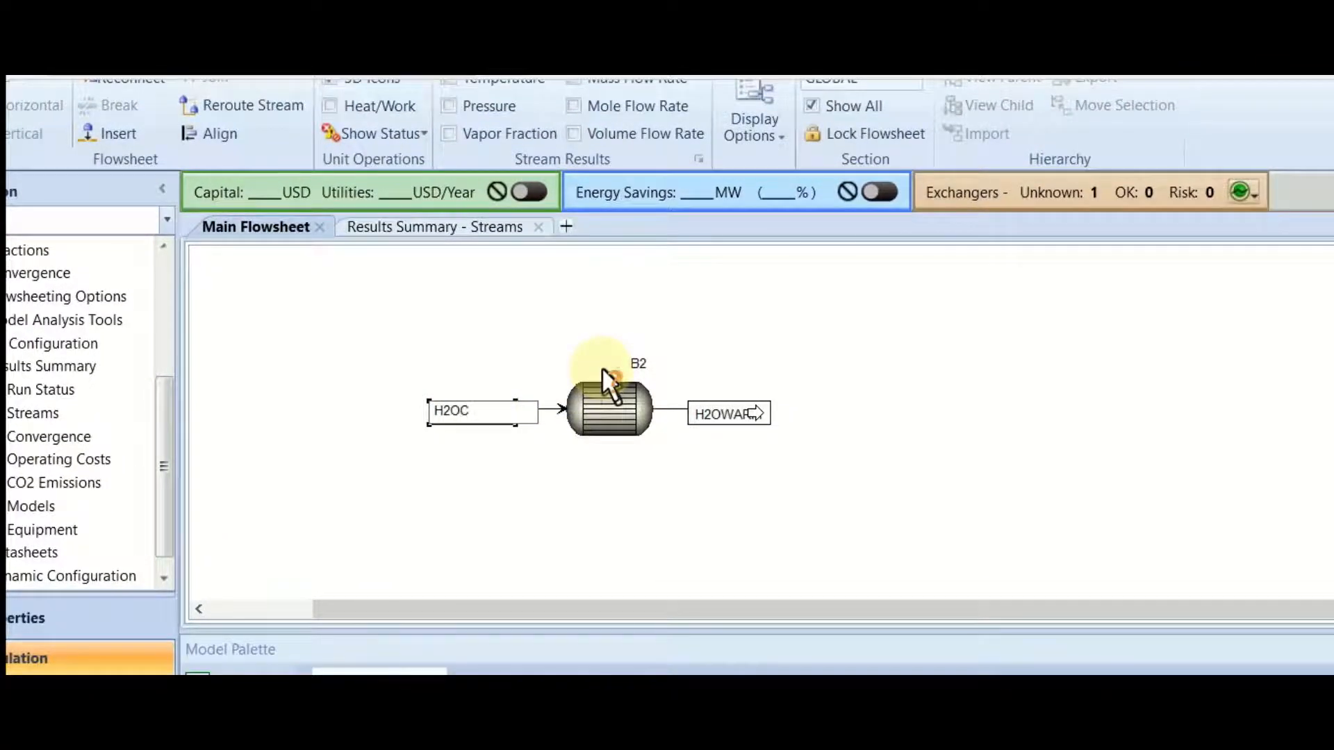
text(OLD)
key(Return)
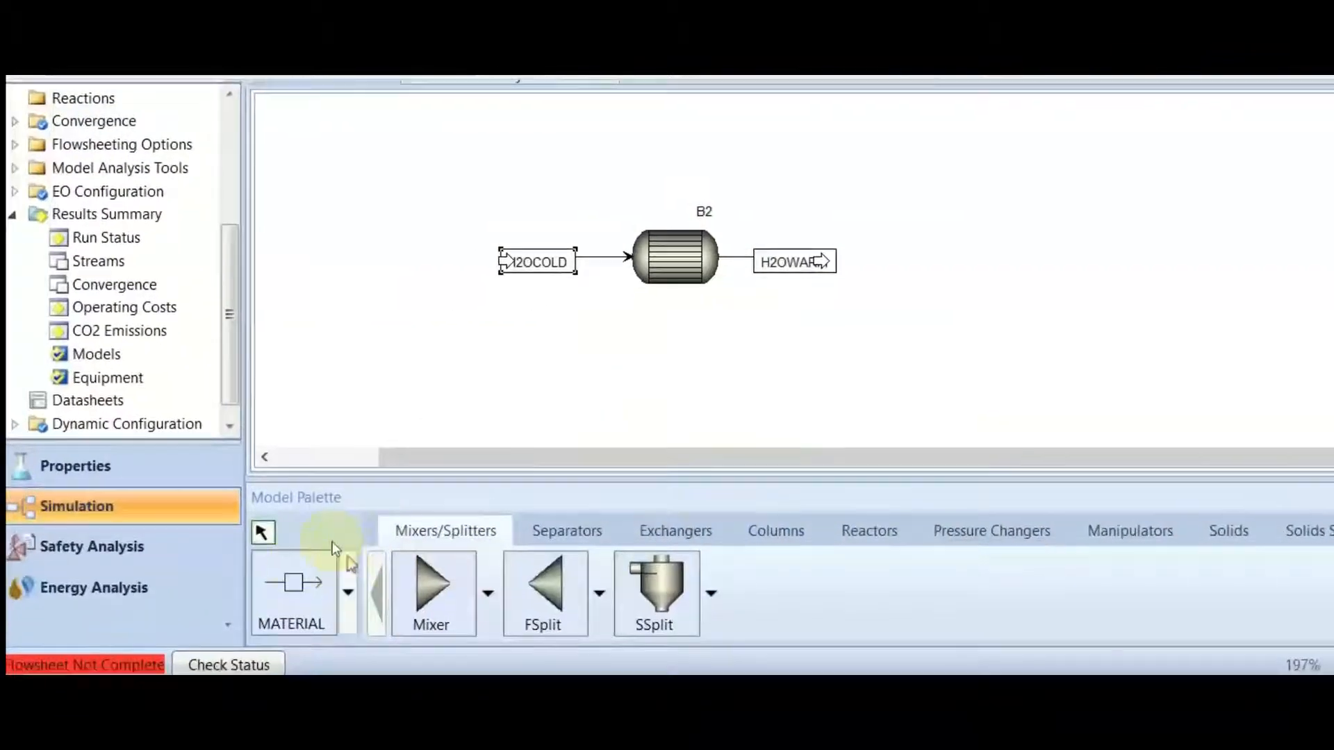
Step: Connect a material stream named BENZHOT to the hot inlet of exchanger B2
click(294, 574)
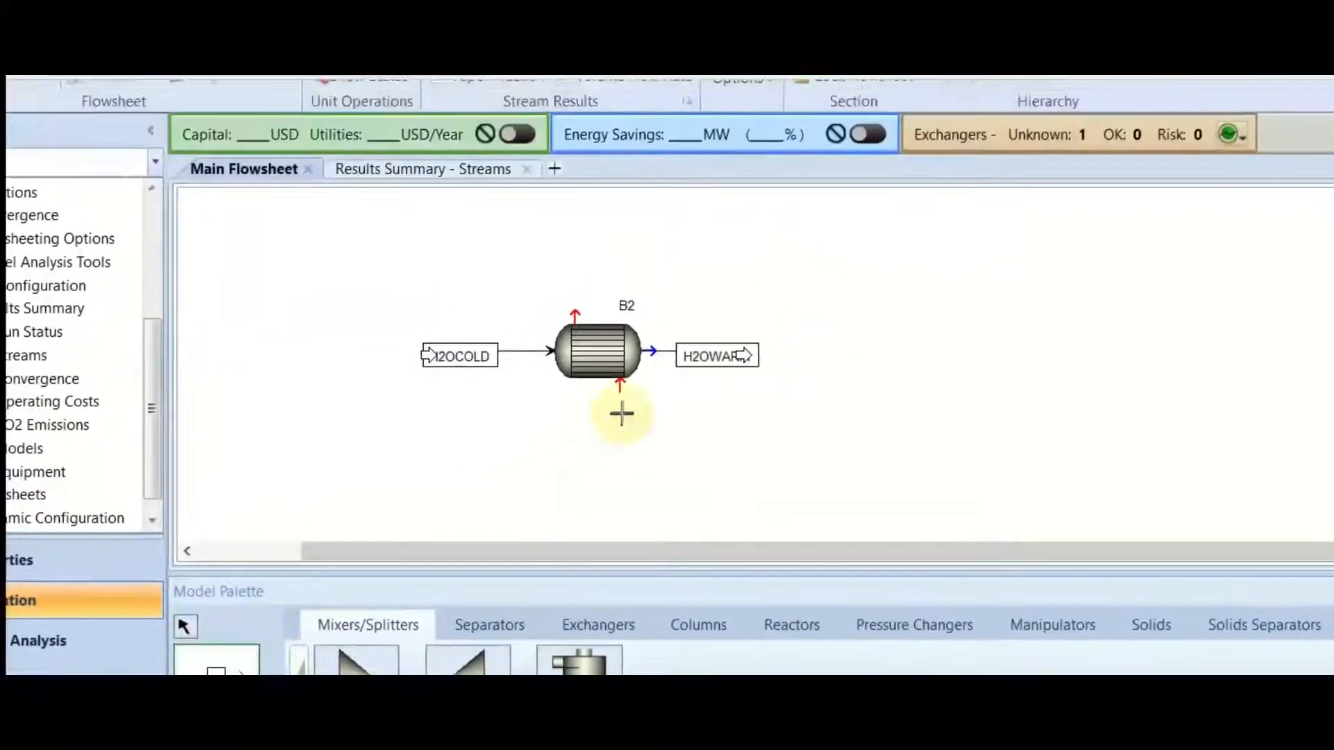
click(620, 386)
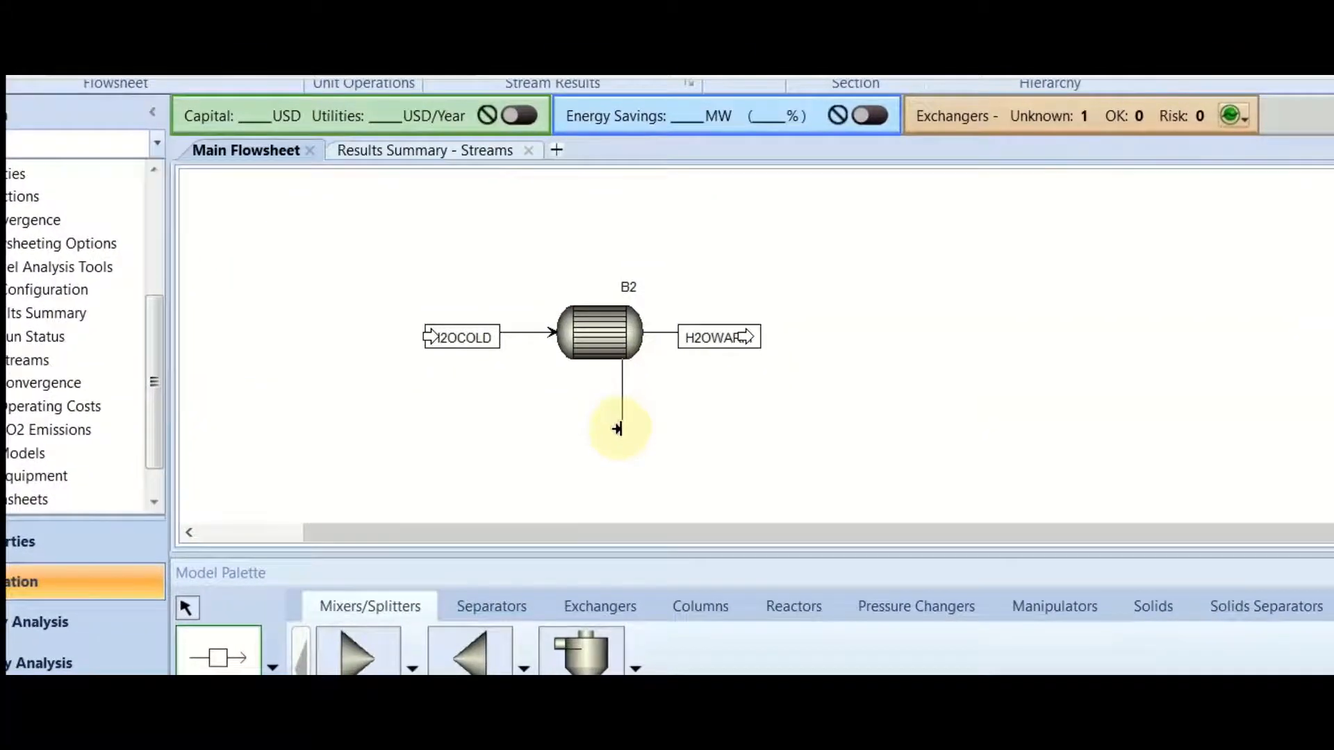
click(618, 429)
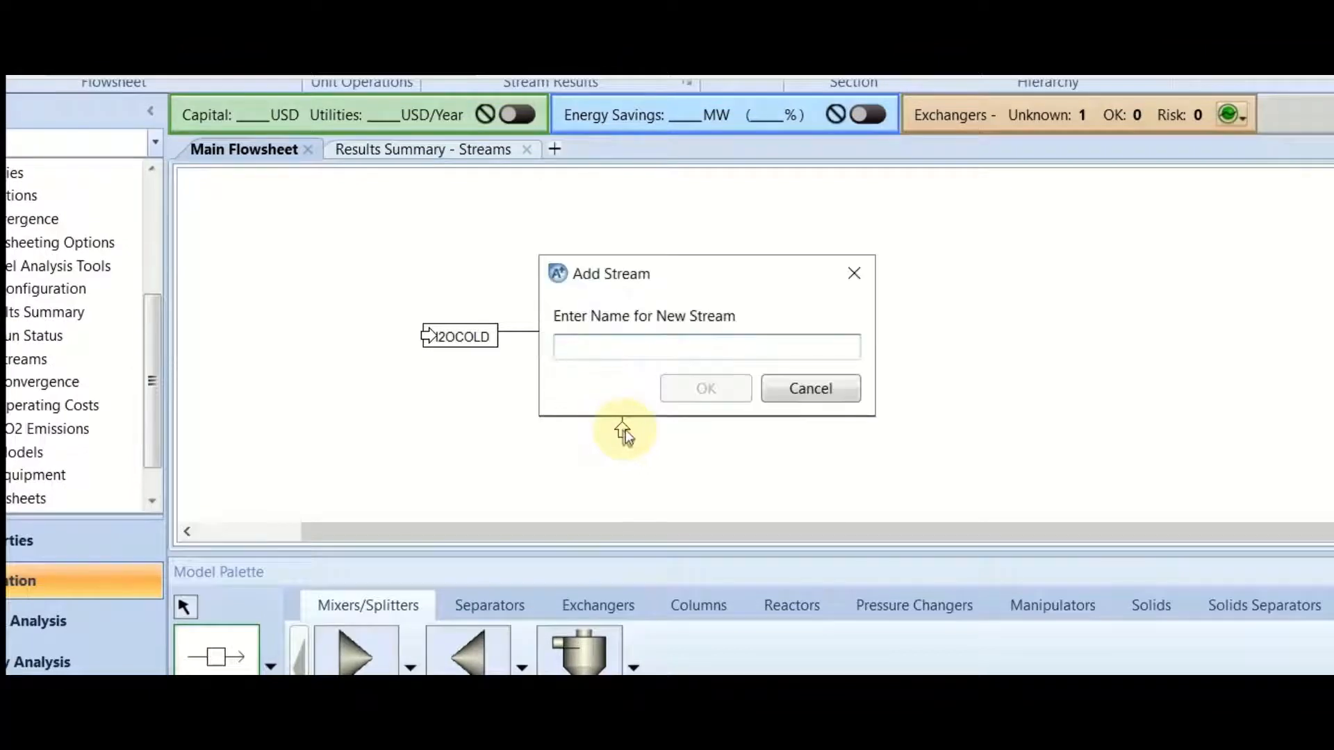
text(B)
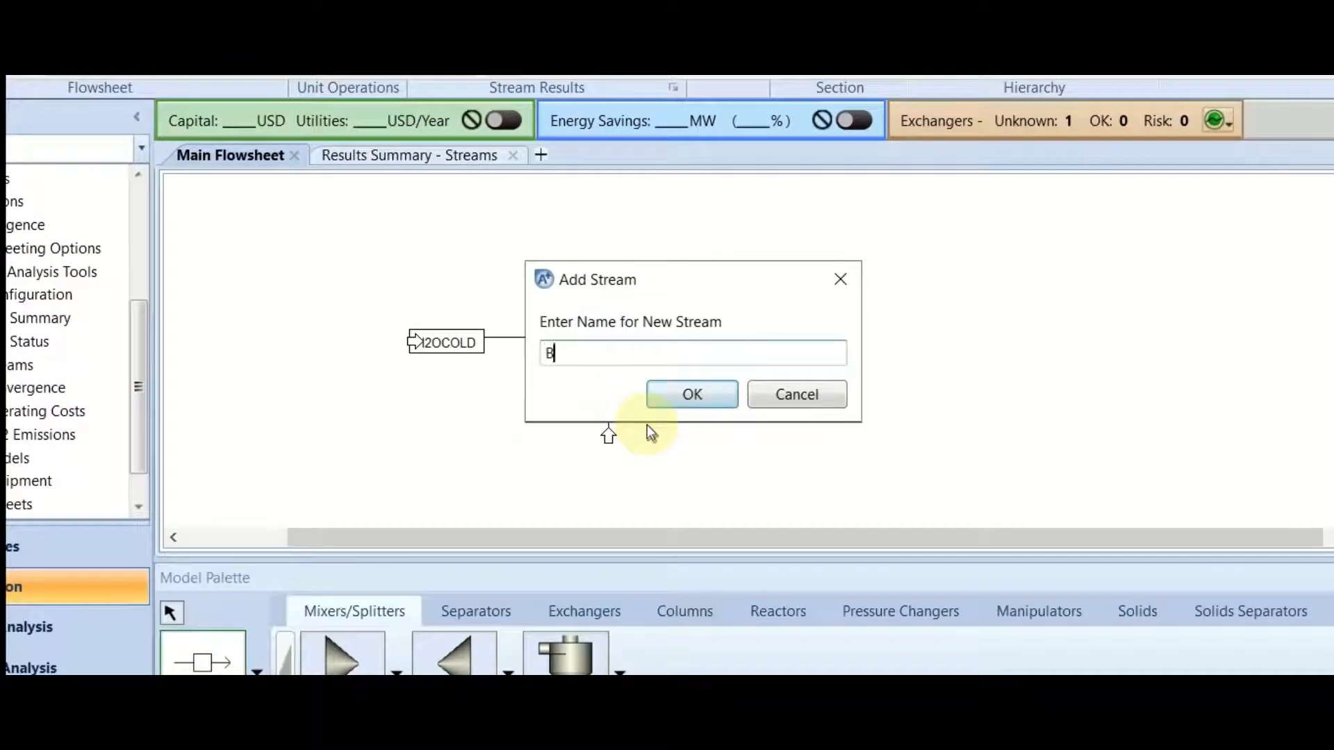
text(ENZHOT)
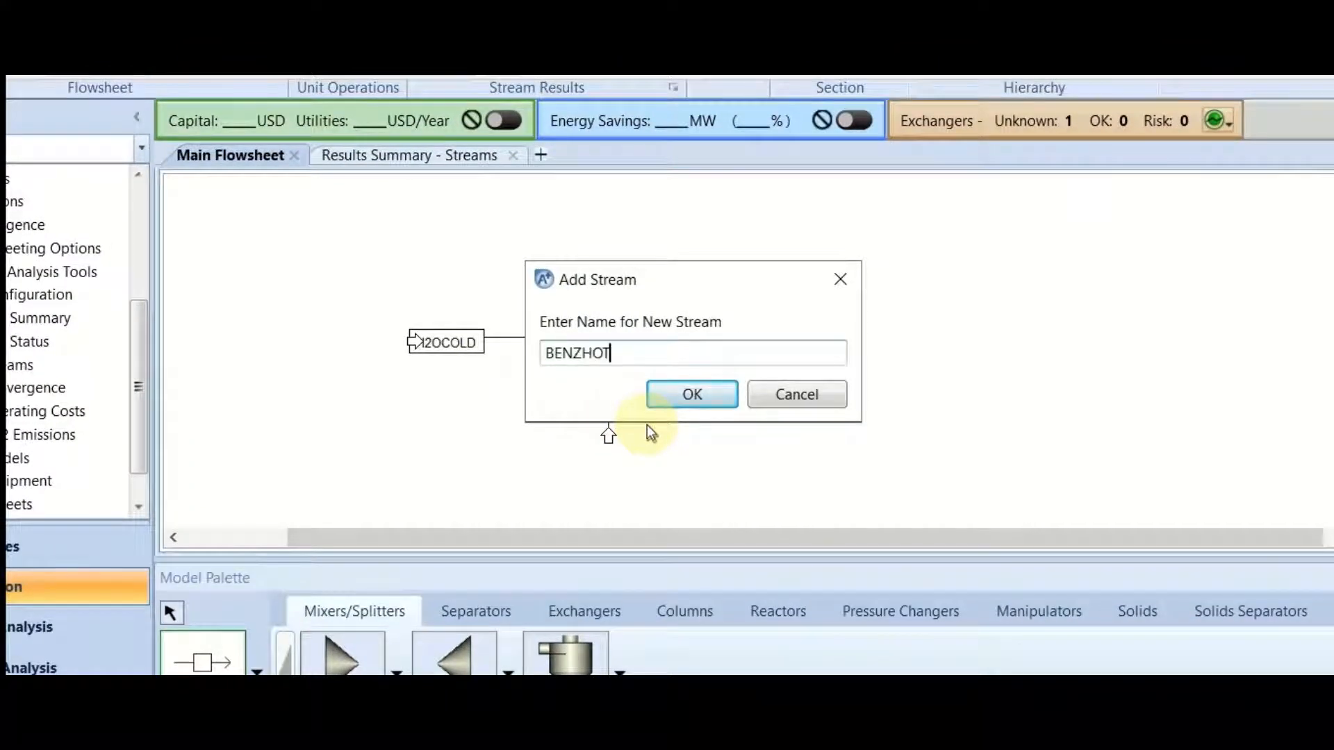
key(Return)
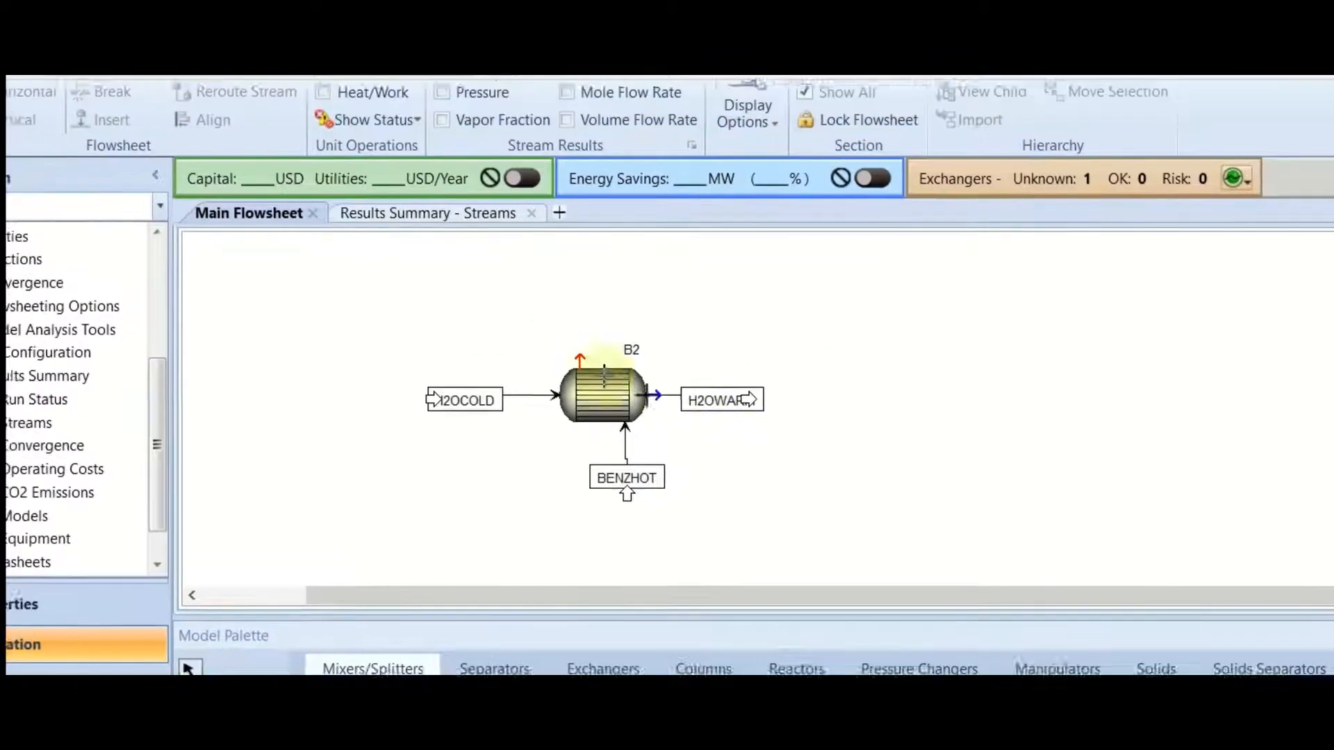
Step: Connect a material stream named BENZWARM to the hot outlet of exchanger B2 and leave stream insertion mode
click(592, 367)
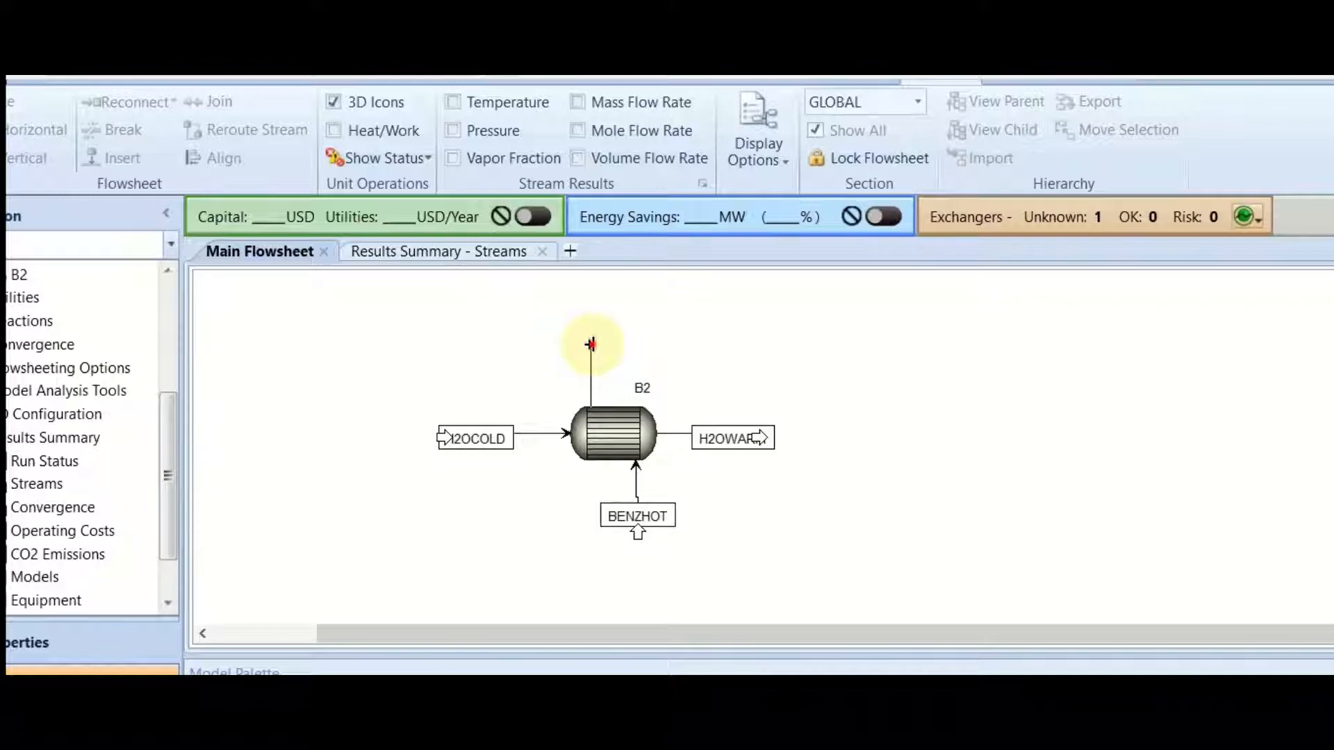
click(591, 345)
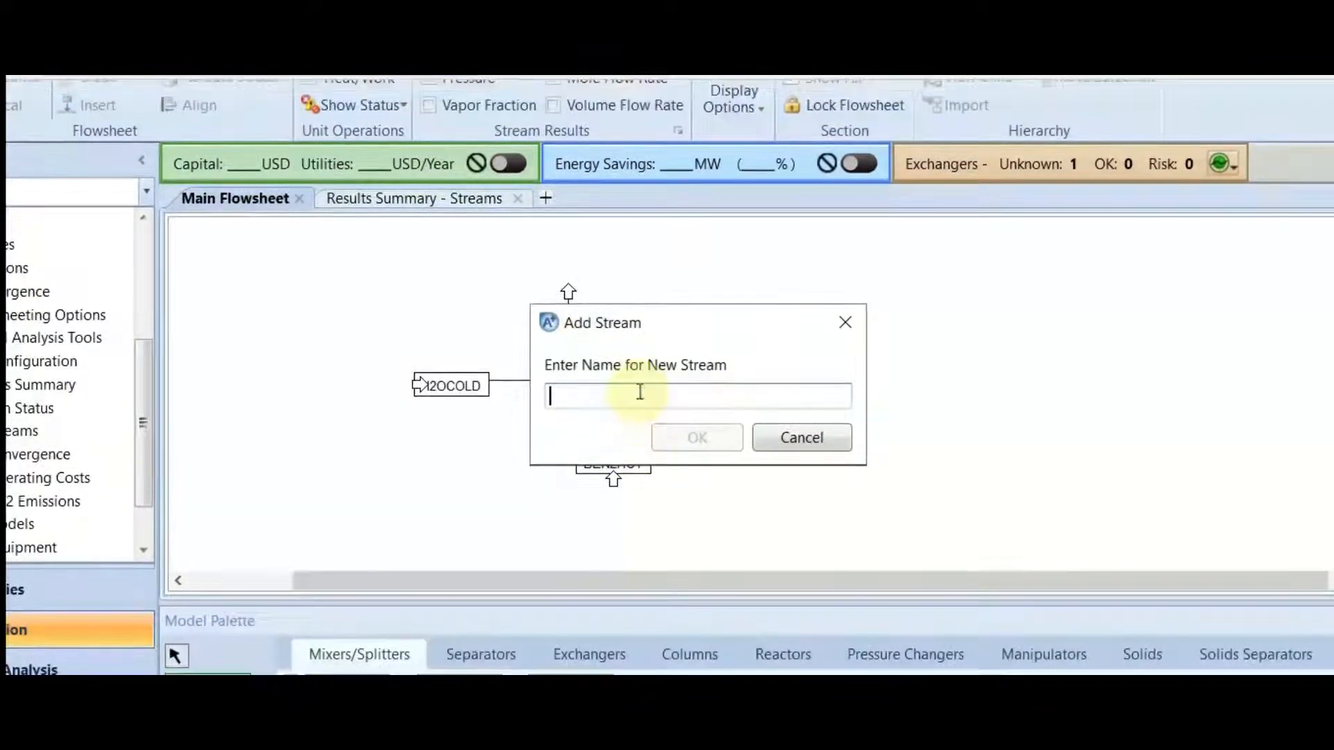
text(BENZWARM)
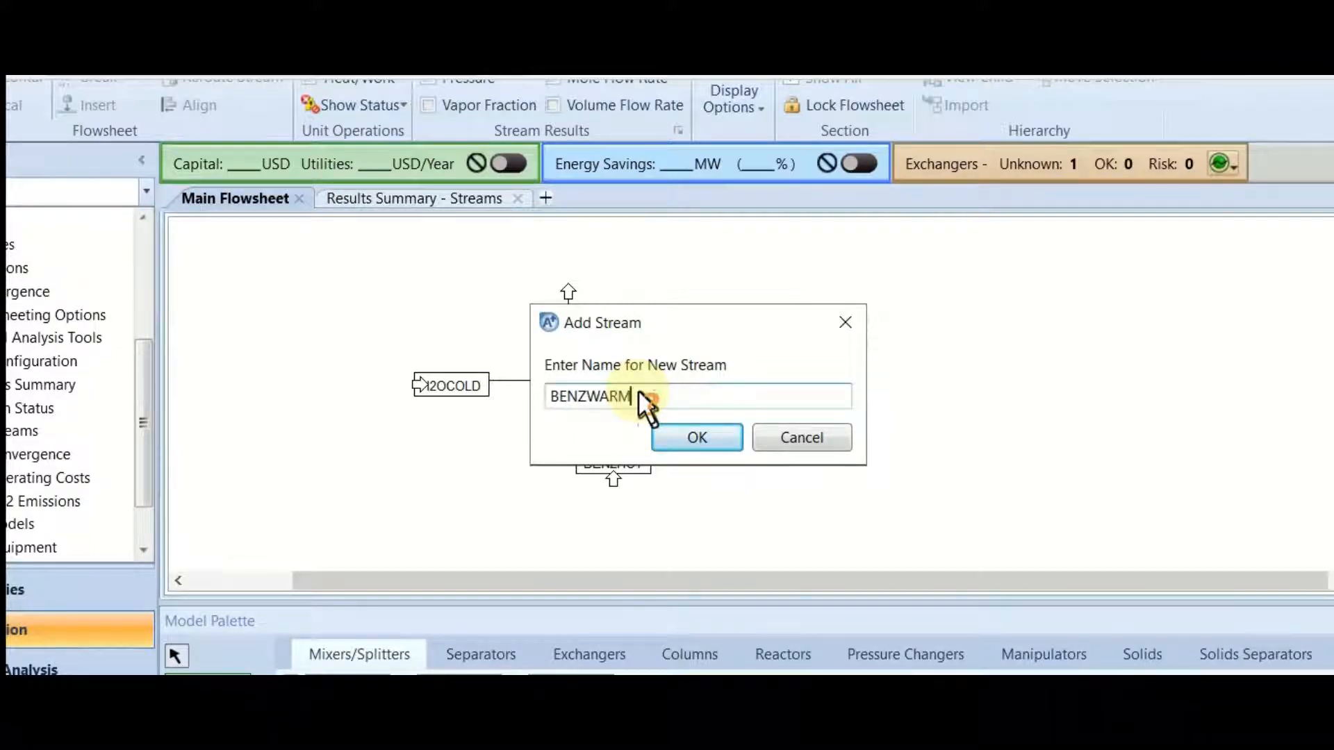
key(Return)
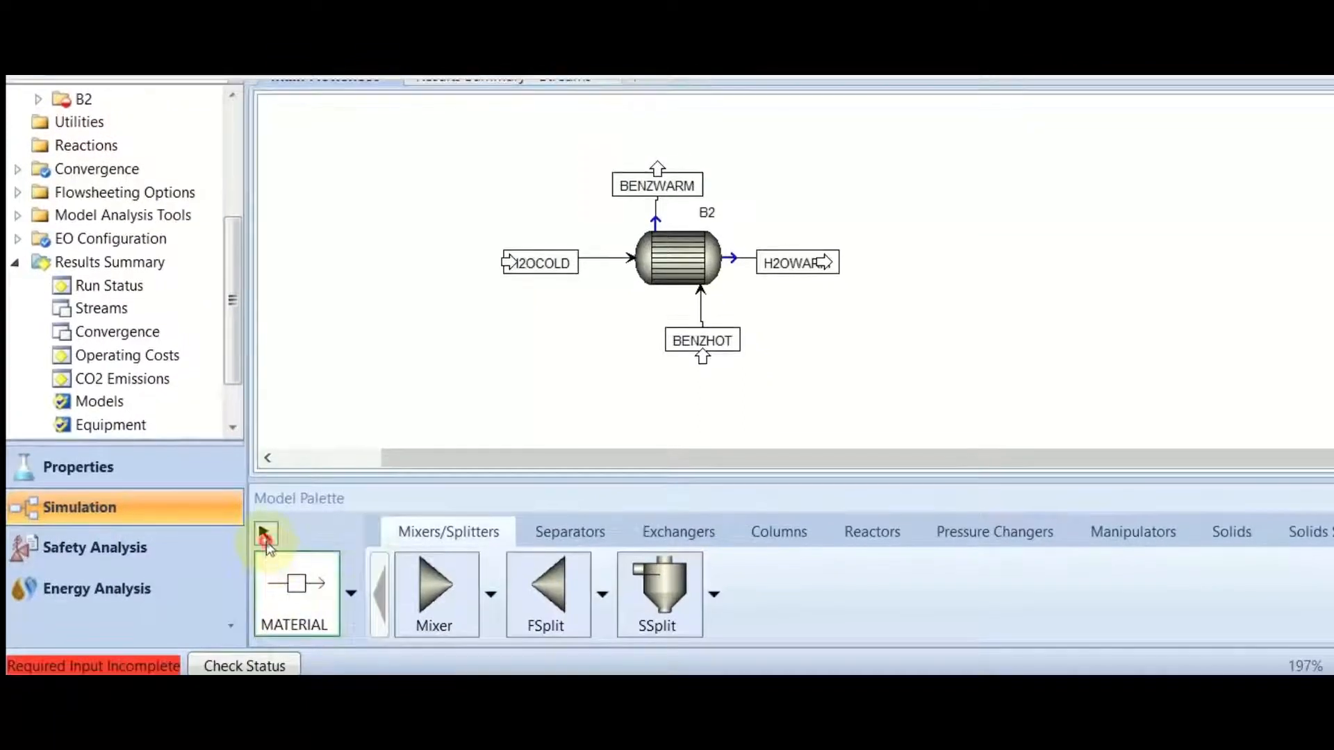
click(265, 537)
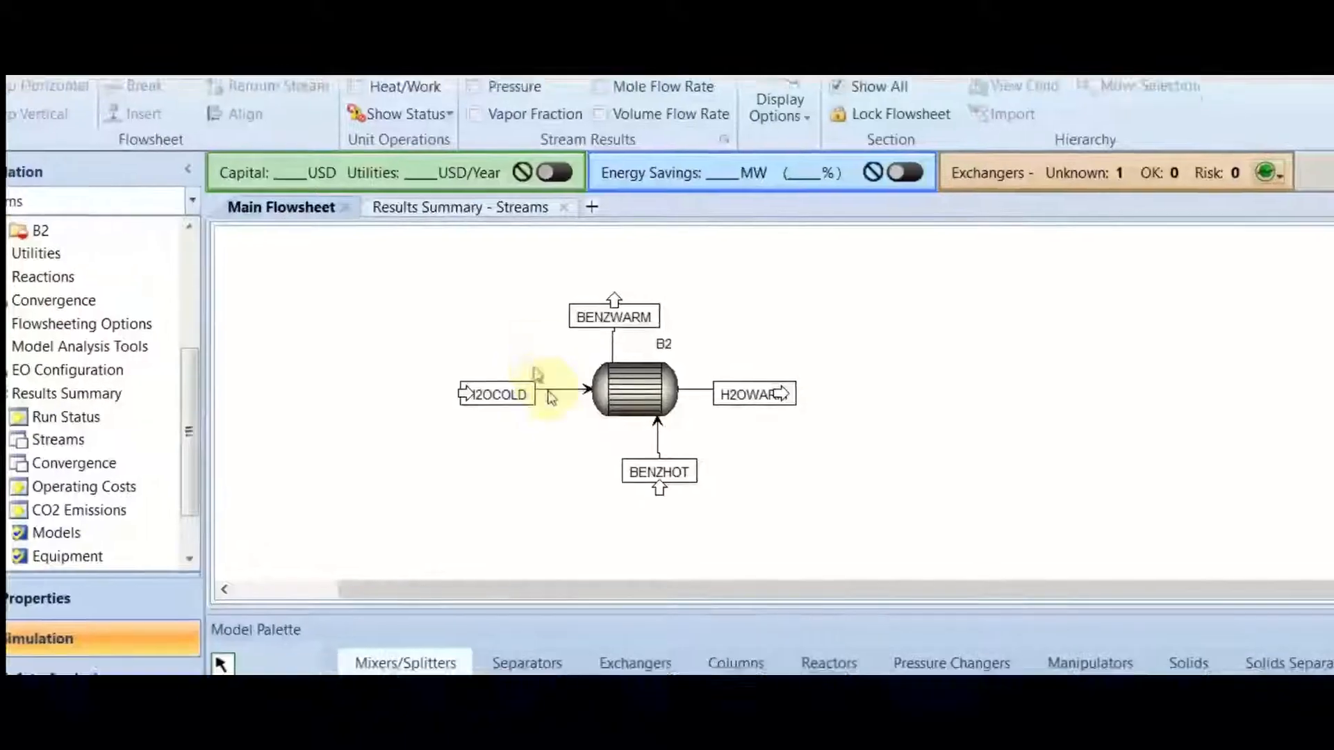
Step: Specify stream H2OCOLD at 25 C and 10 bar with a total mass flow of 6000 kg/hr
click(585, 478)
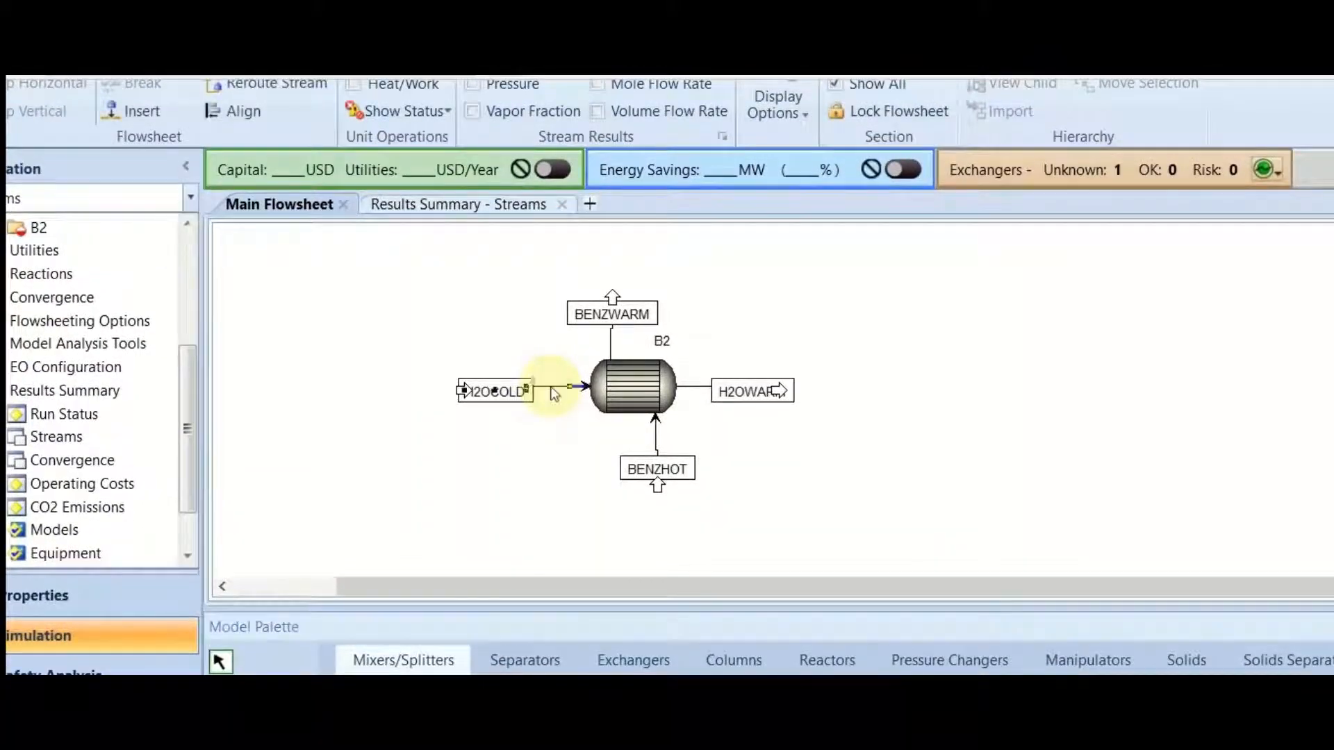
double_click(554, 392)
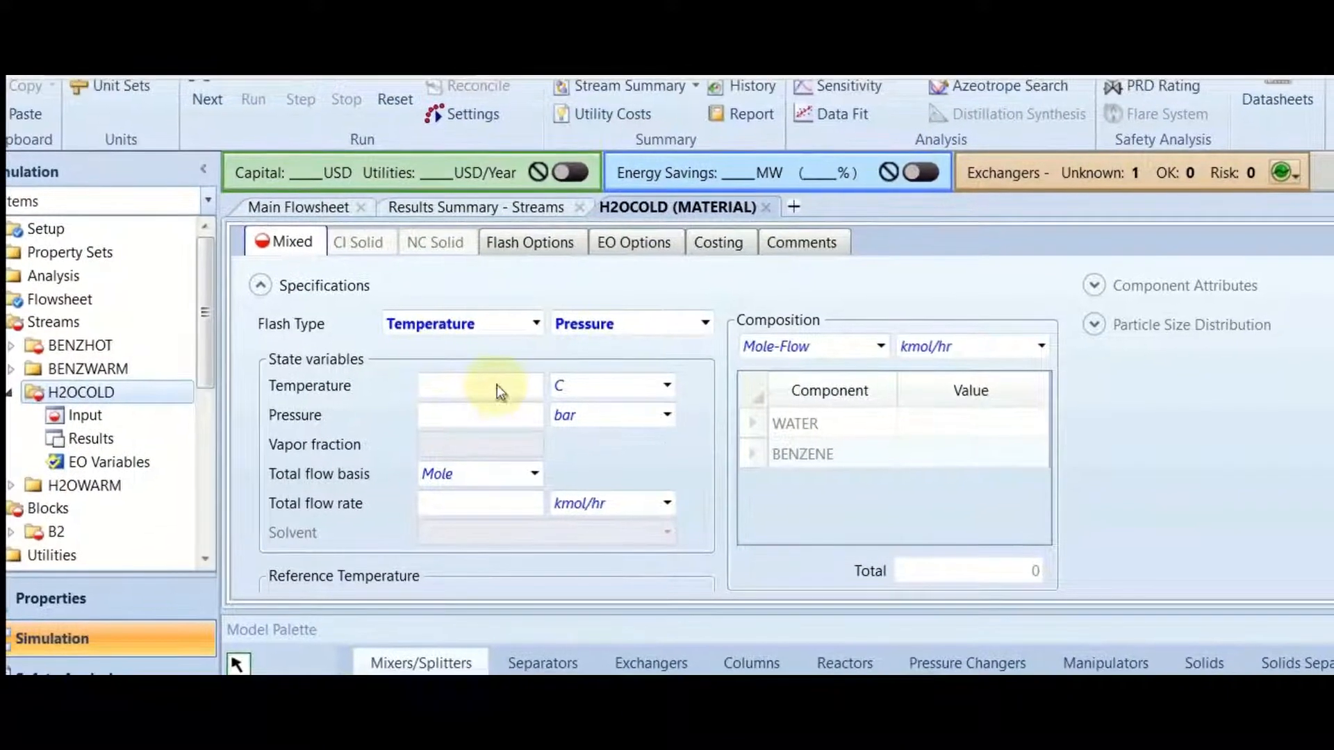
click(502, 376)
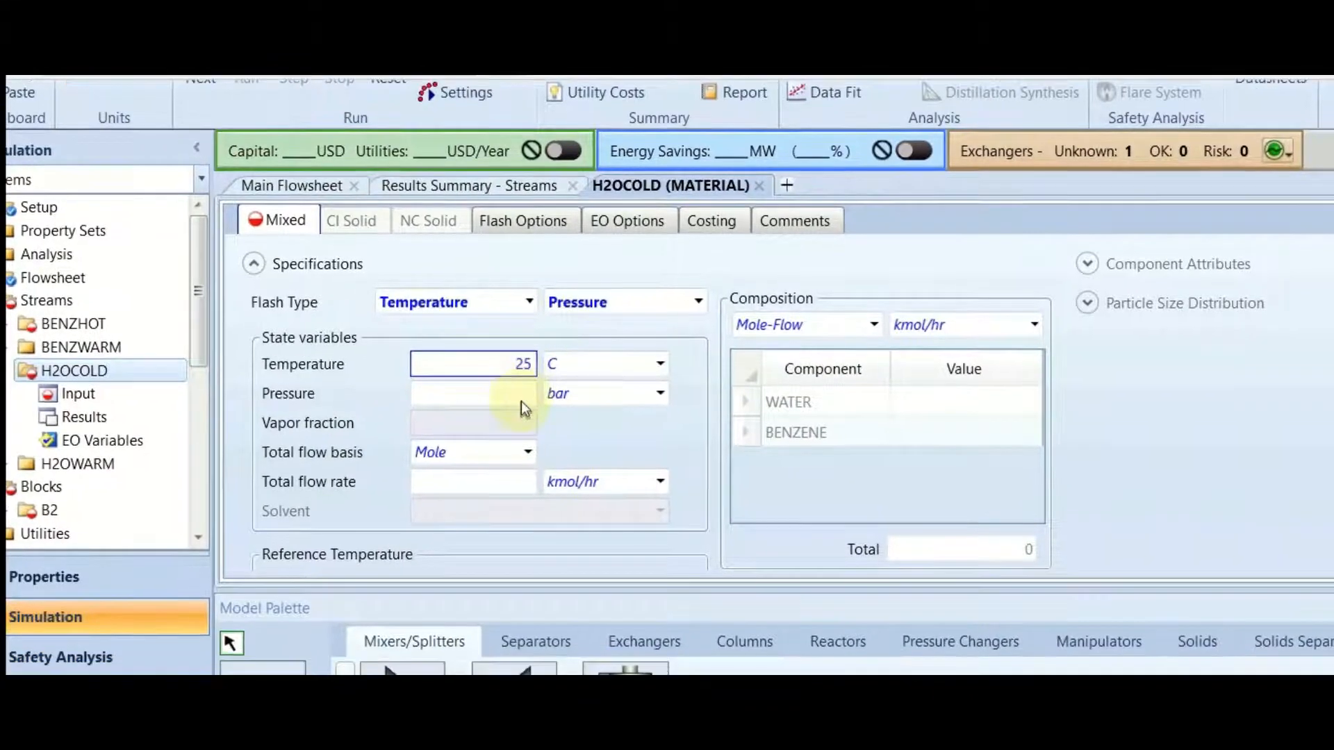
click(529, 417)
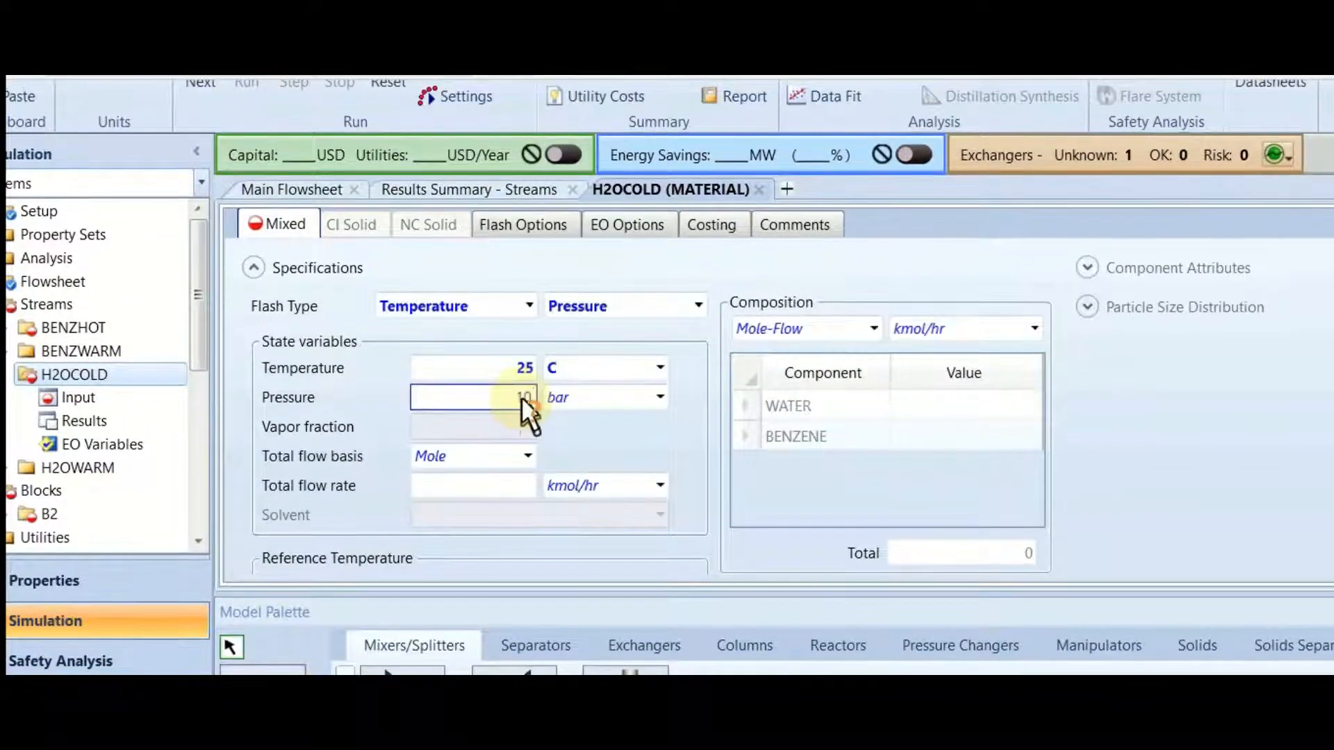
text(10)
click(528, 456)
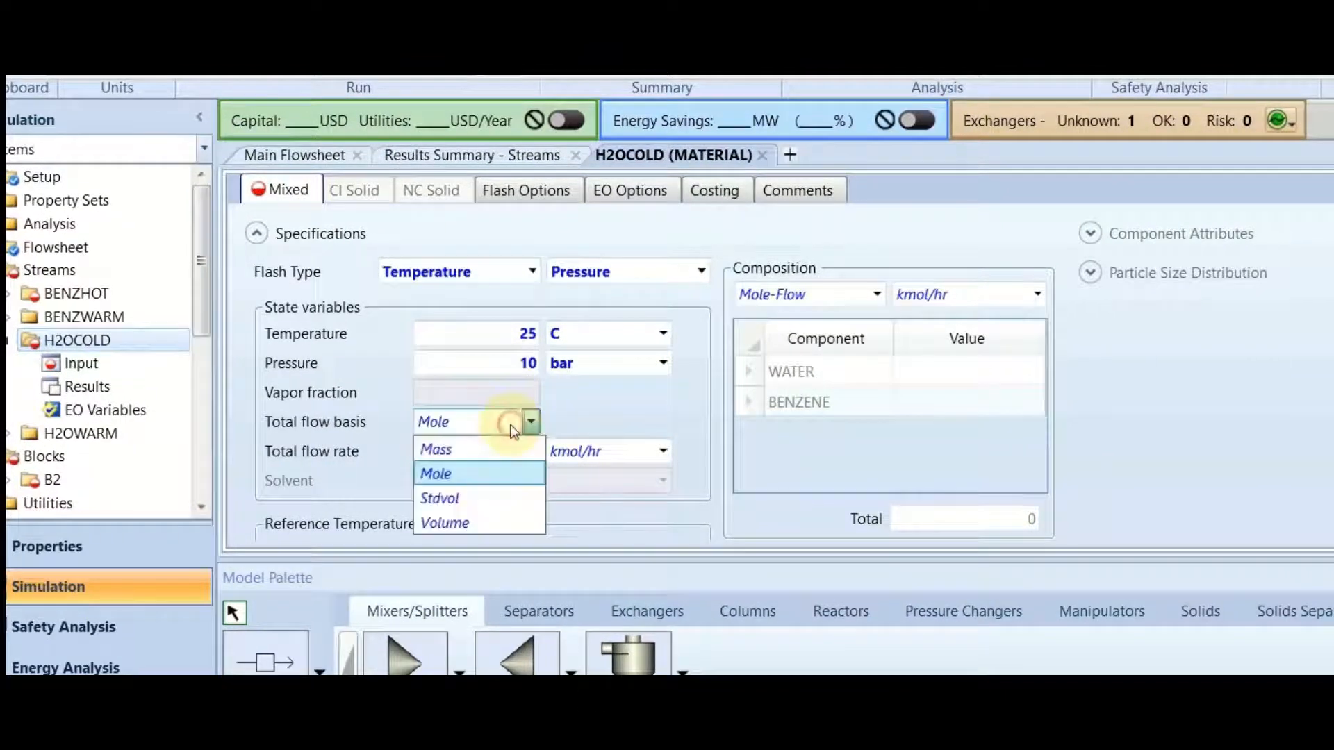
click(505, 437)
click(505, 439)
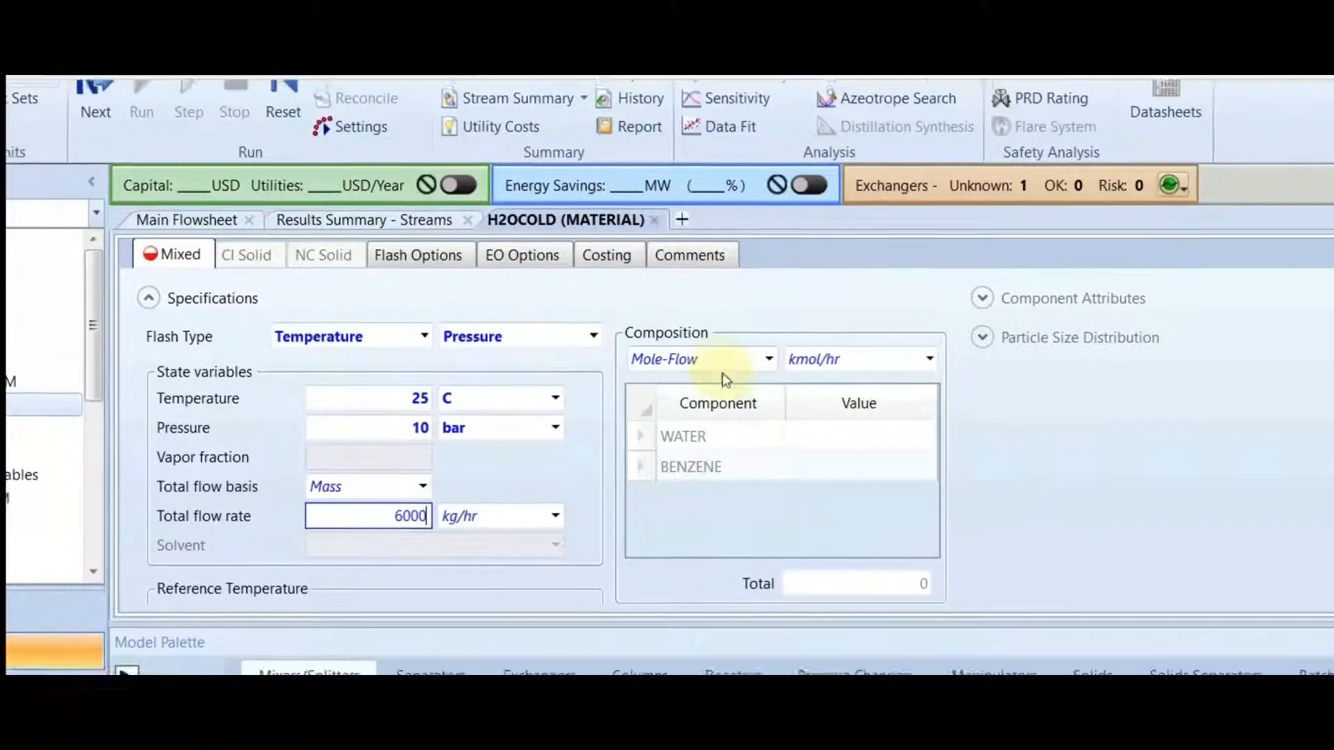
Step: Define the H2OCOLD composition by mass fraction, with WATER set to 1
click(723, 374)
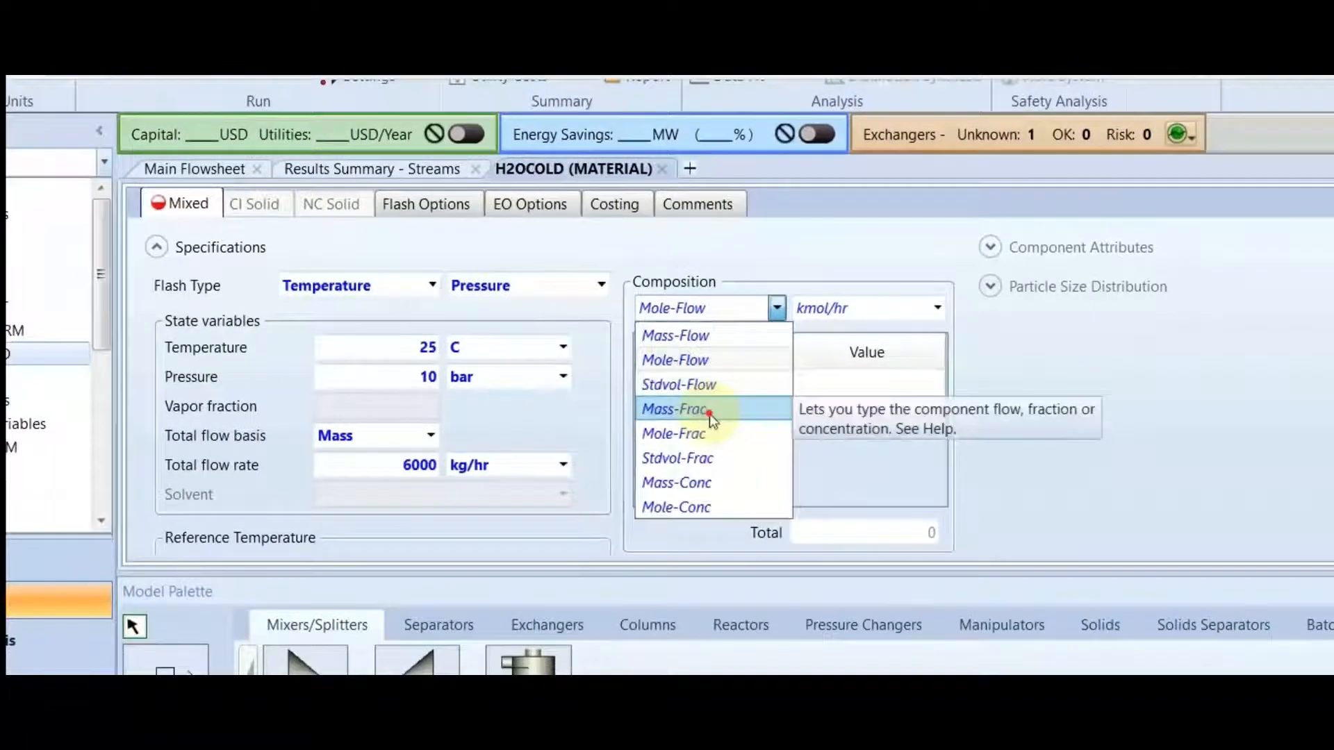
click(708, 456)
click(824, 432)
text(1)
click(790, 434)
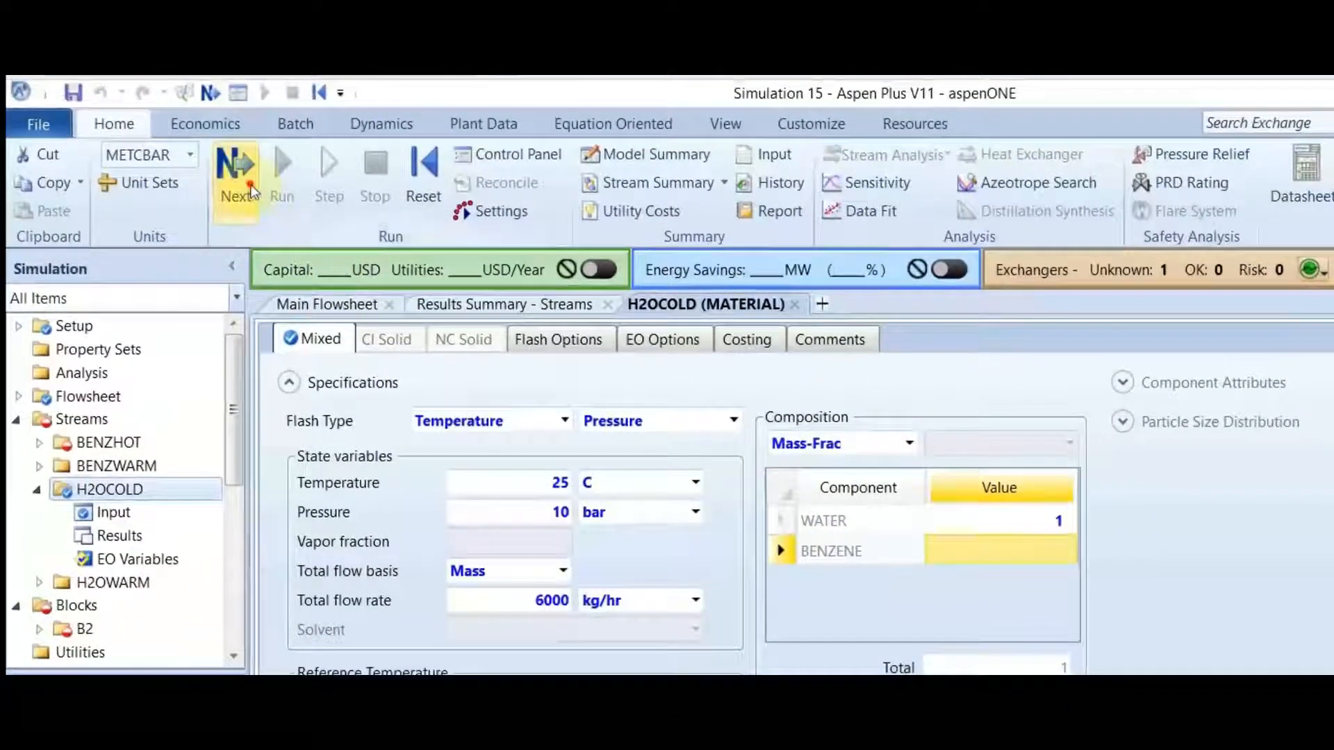
Step: Specify stream BENZHOT at 180 C and 4 bar with a mass total flow basis
click(252, 192)
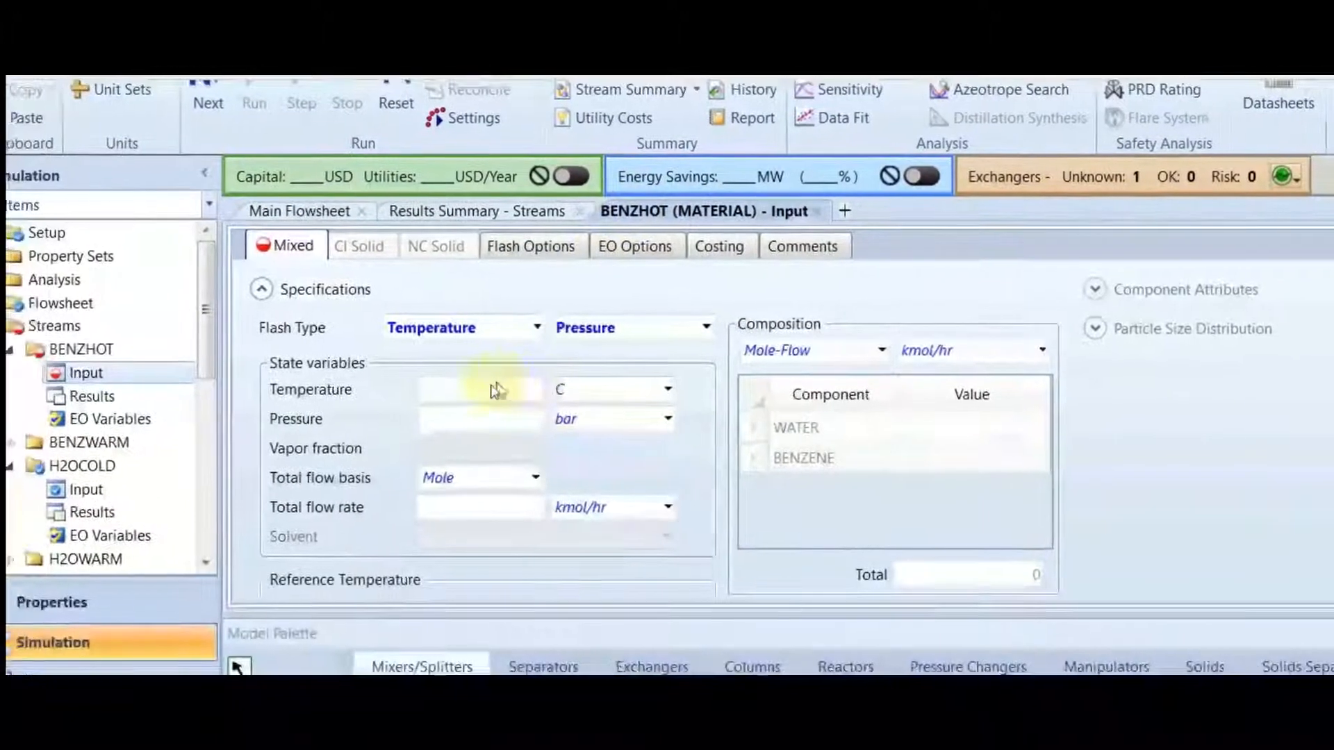
click(465, 464)
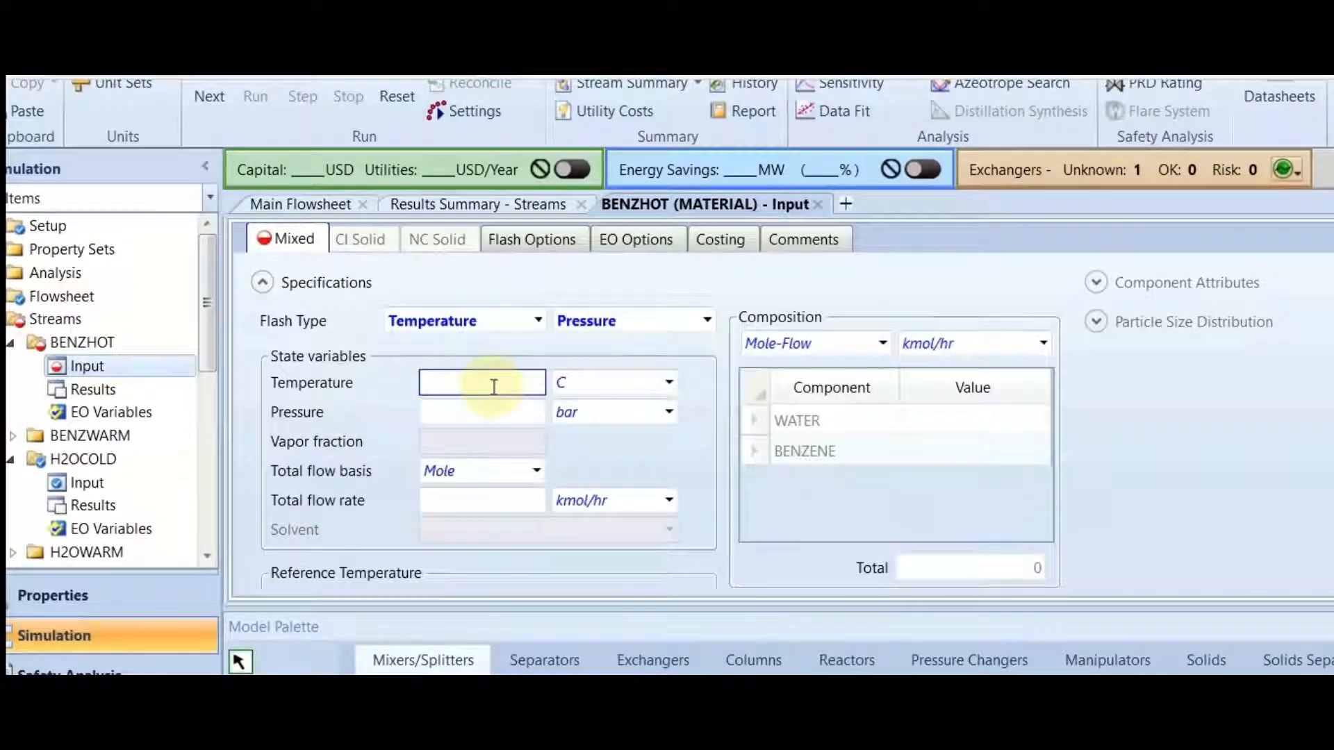
text(180)
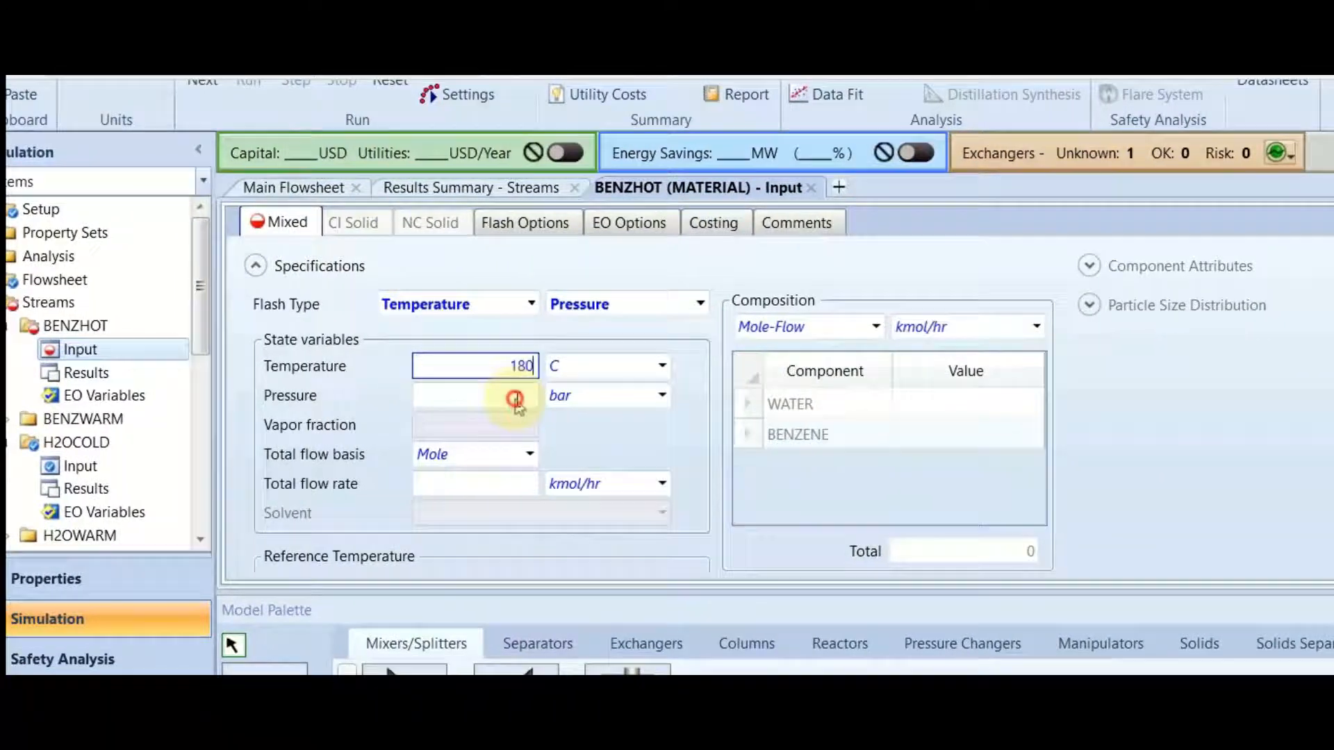
click(519, 408)
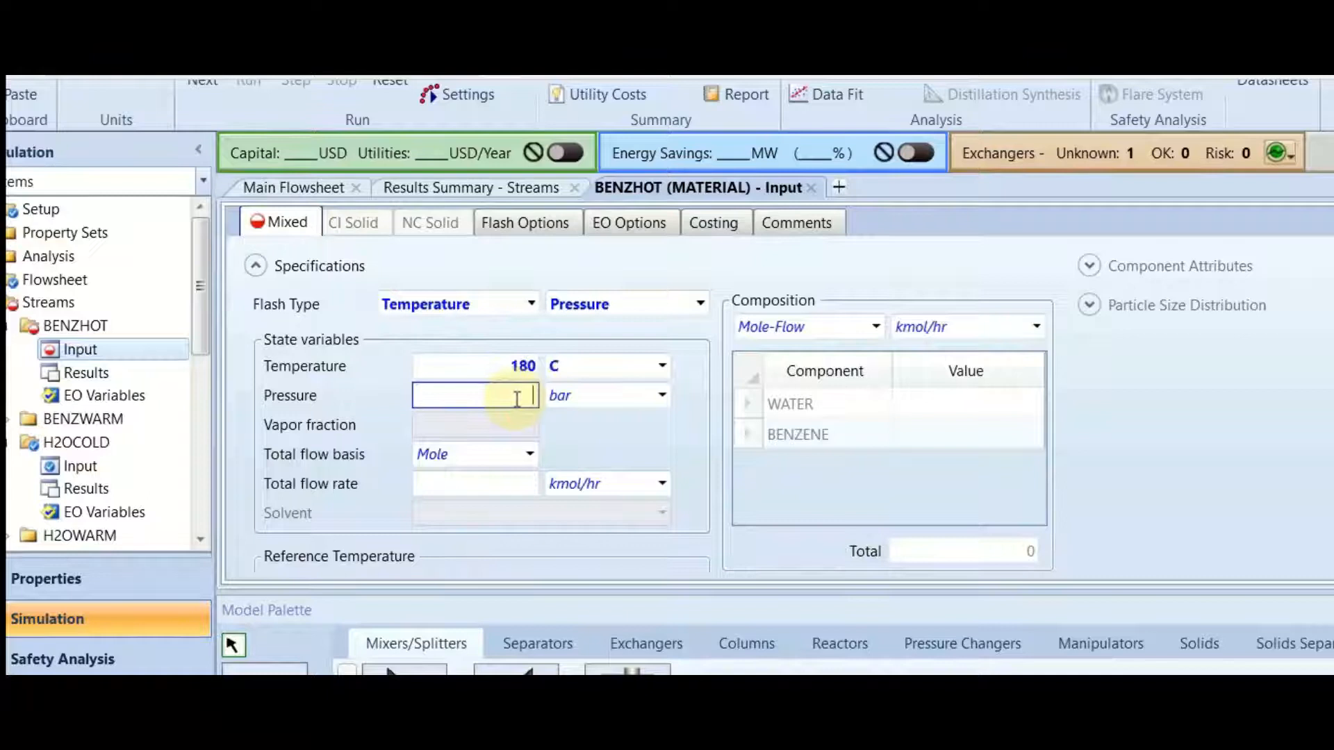
text(4)
click(516, 426)
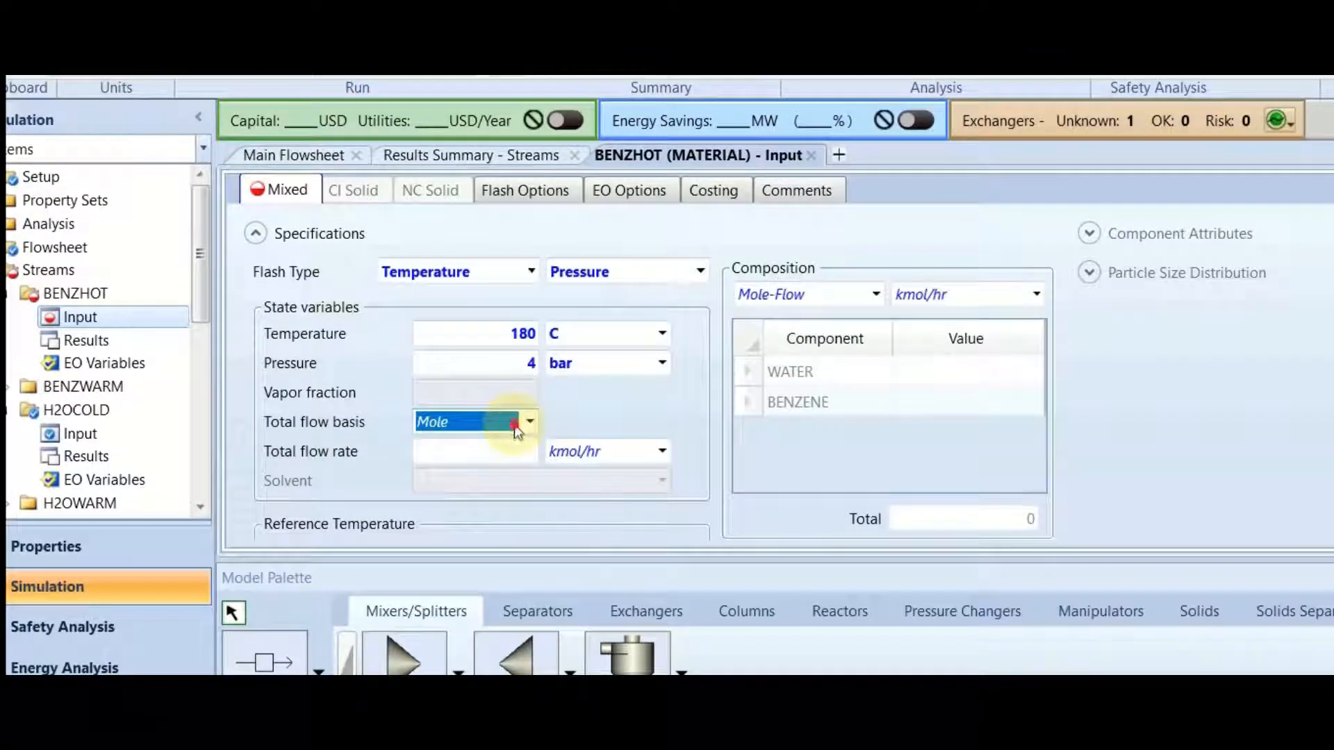
click(528, 426)
click(503, 438)
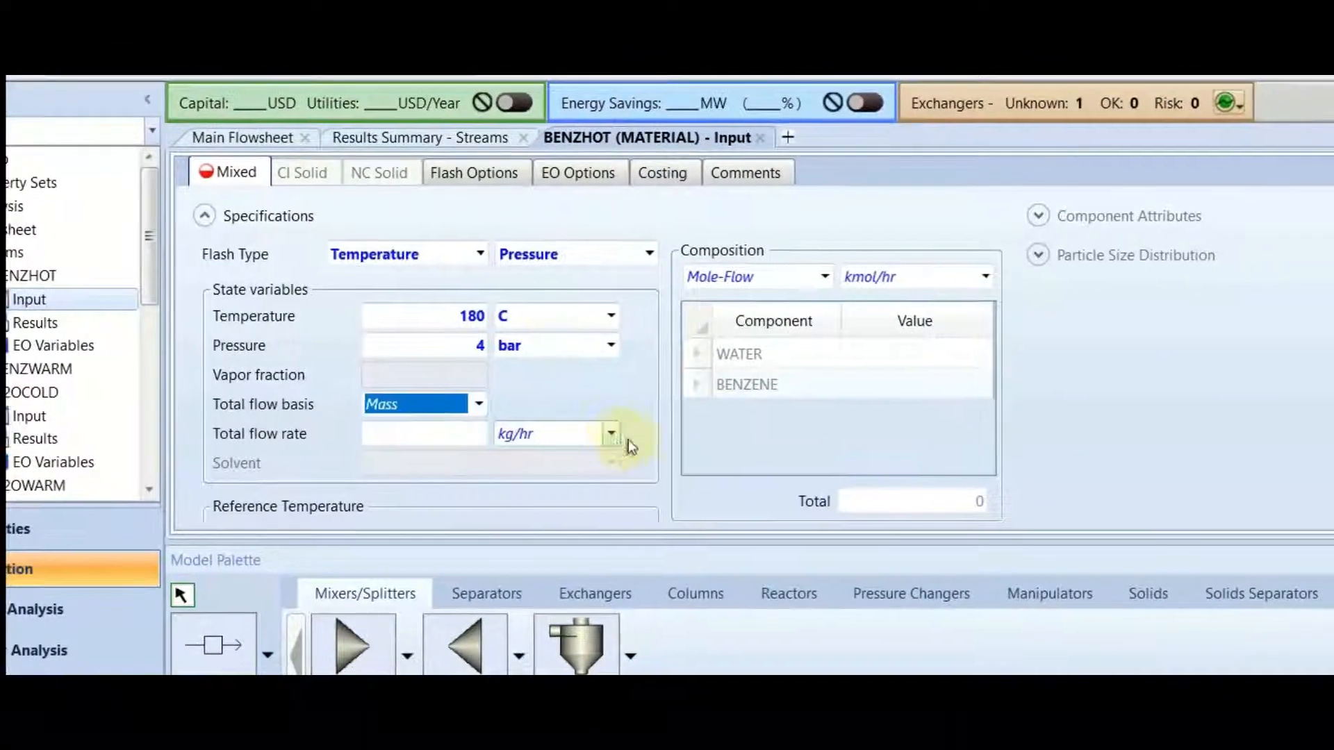
Step: Define the BENZHOT composition by mass flow, with BENZENE set to 1000 kg/hr
click(840, 281)
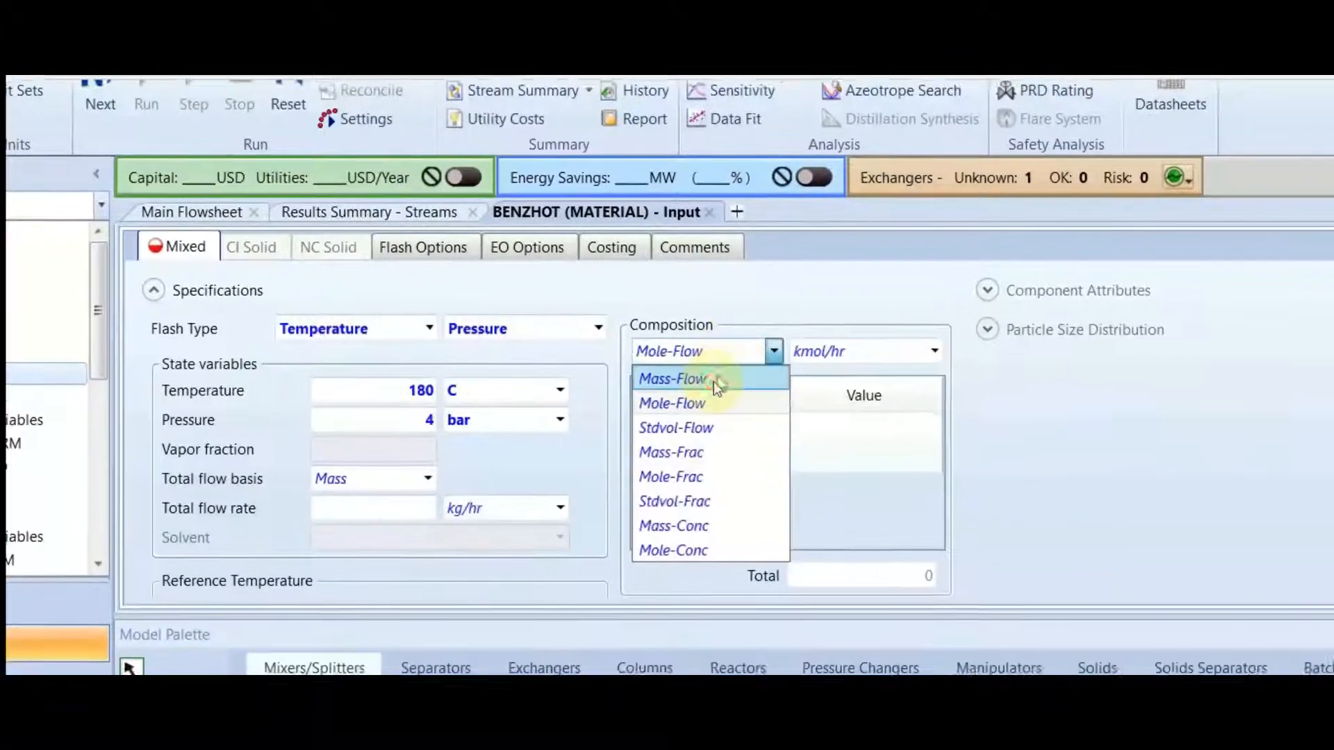
click(707, 395)
click(823, 460)
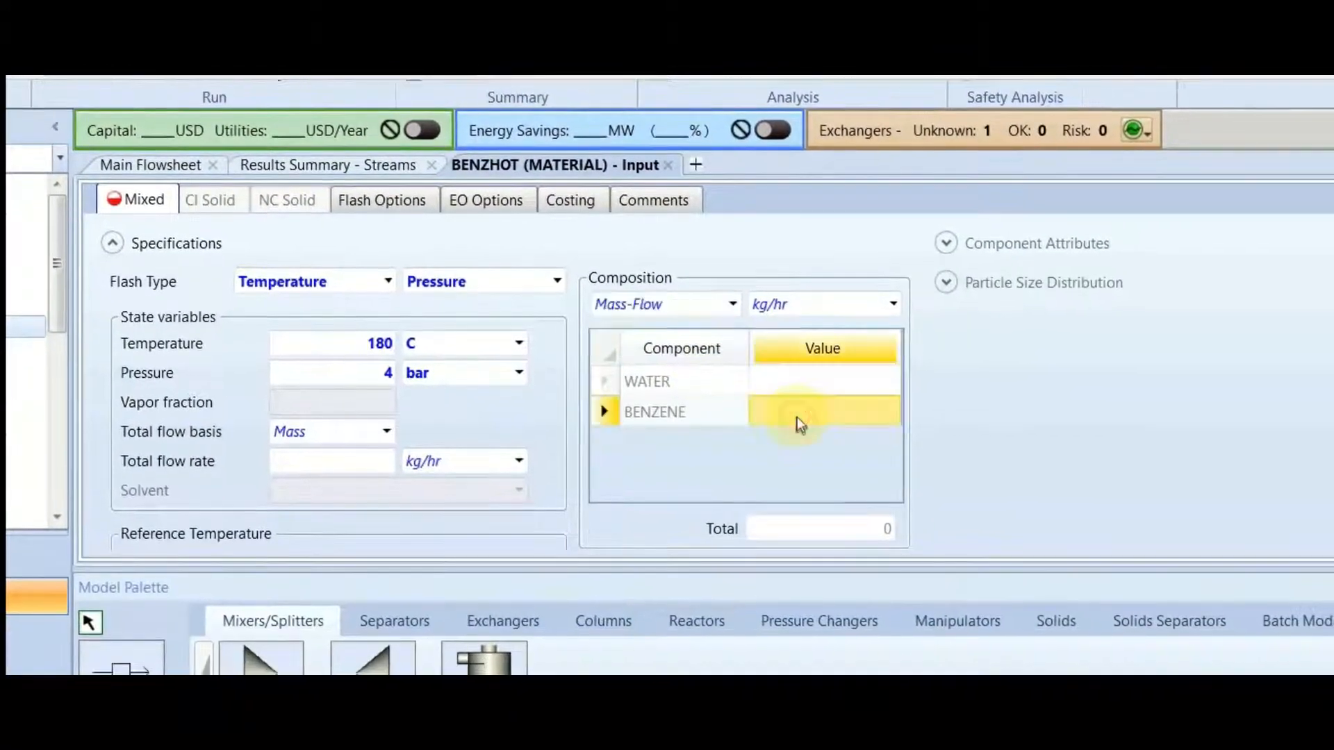
text(1000)
key(Return)
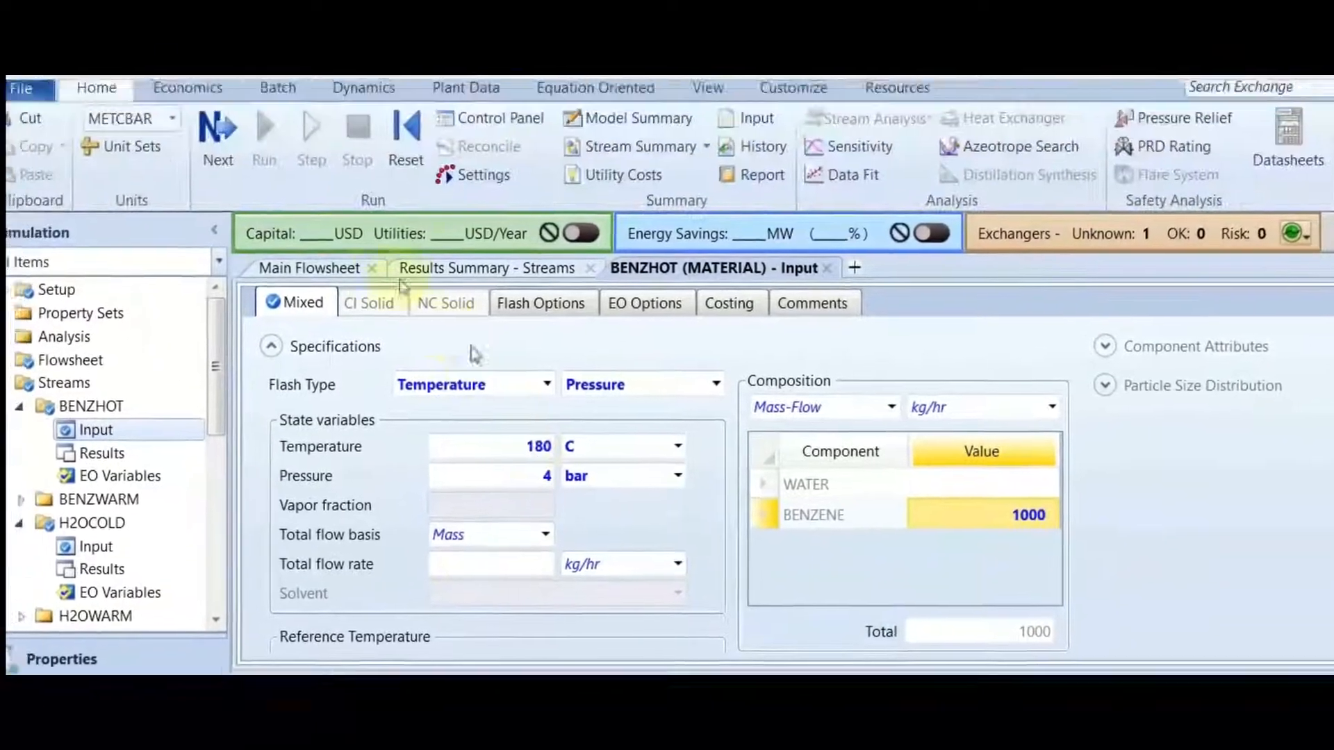
Step: In the B2 setup, choose hot stream outlet vapor fraction as the exchanger specification and set its value to 0
click(217, 135)
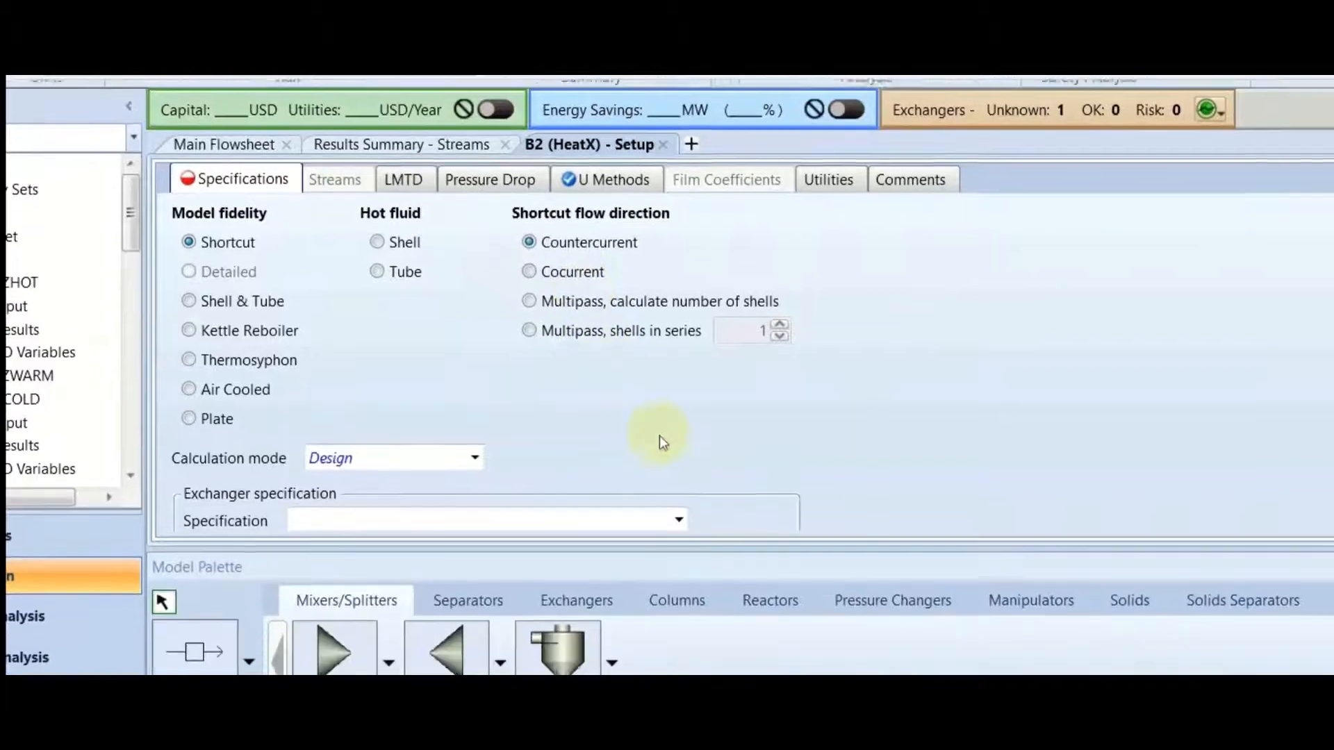
scroll(664, 531, down, 3)
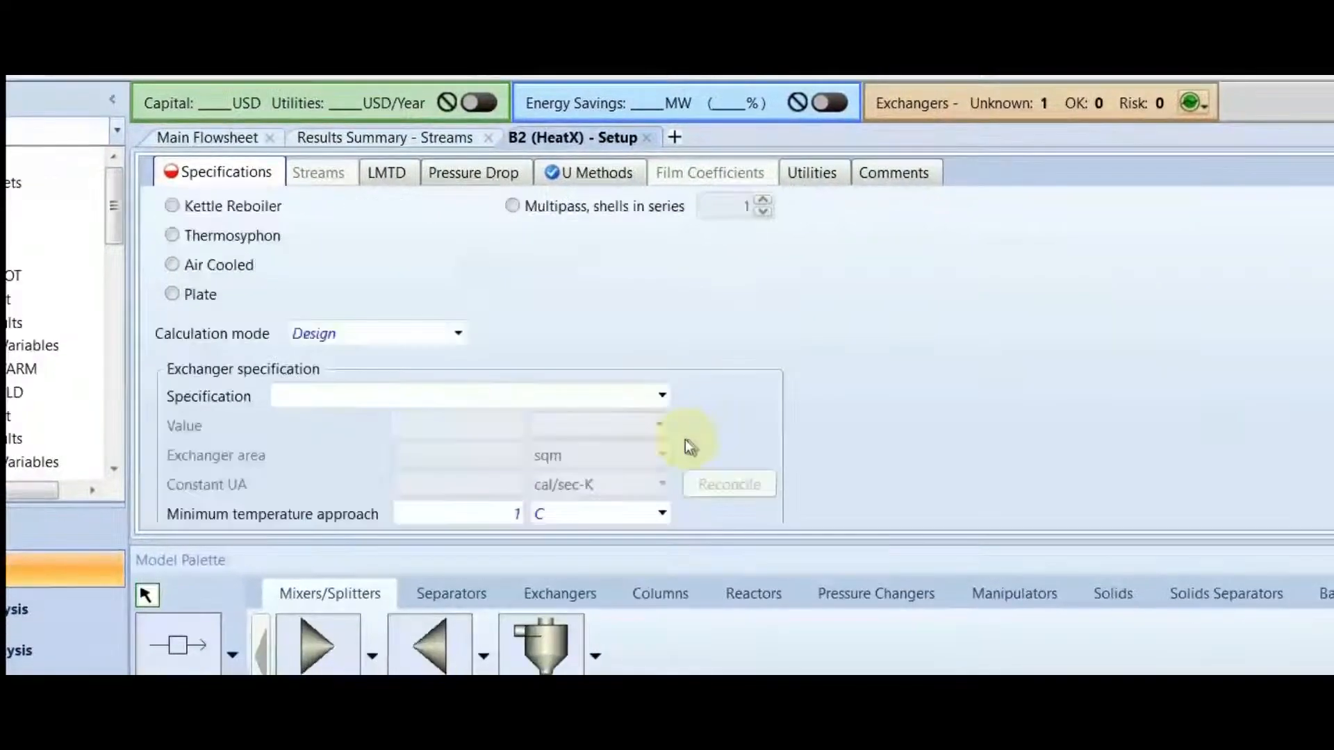
scroll(592, 439, down, 1)
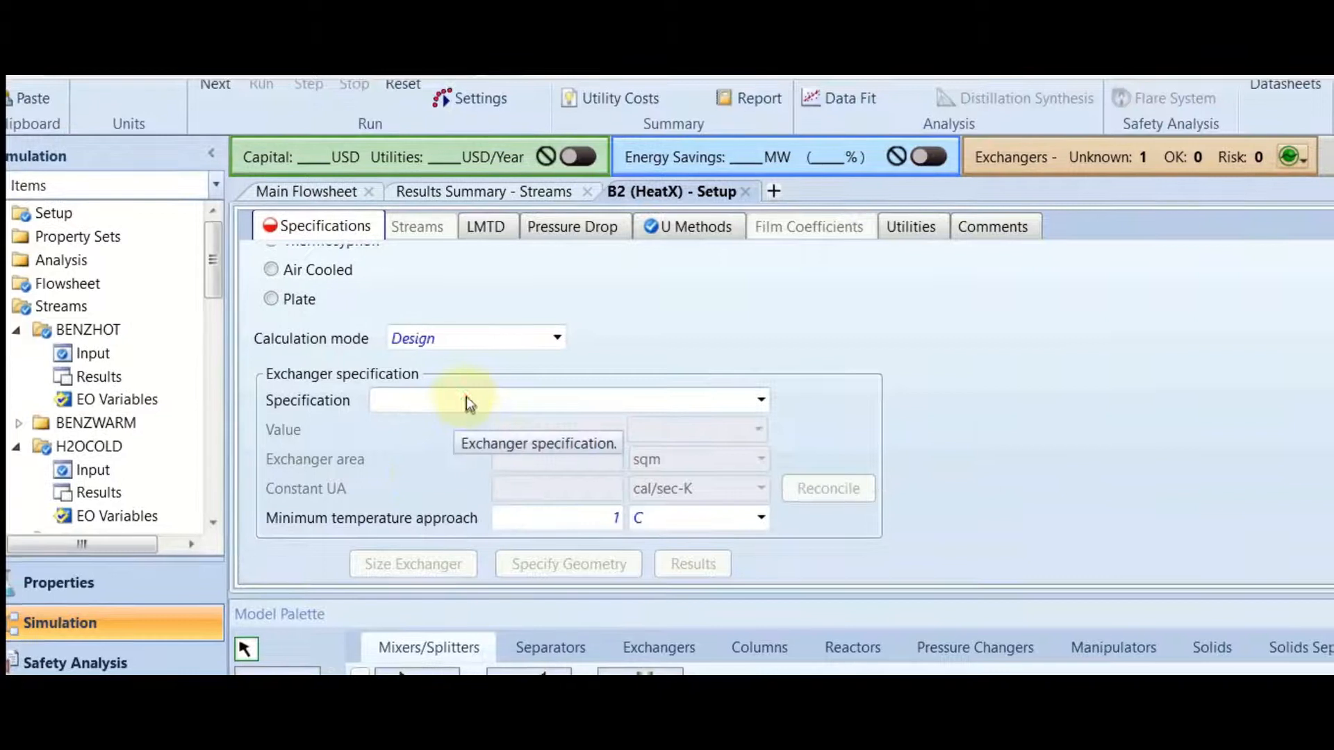
click(479, 361)
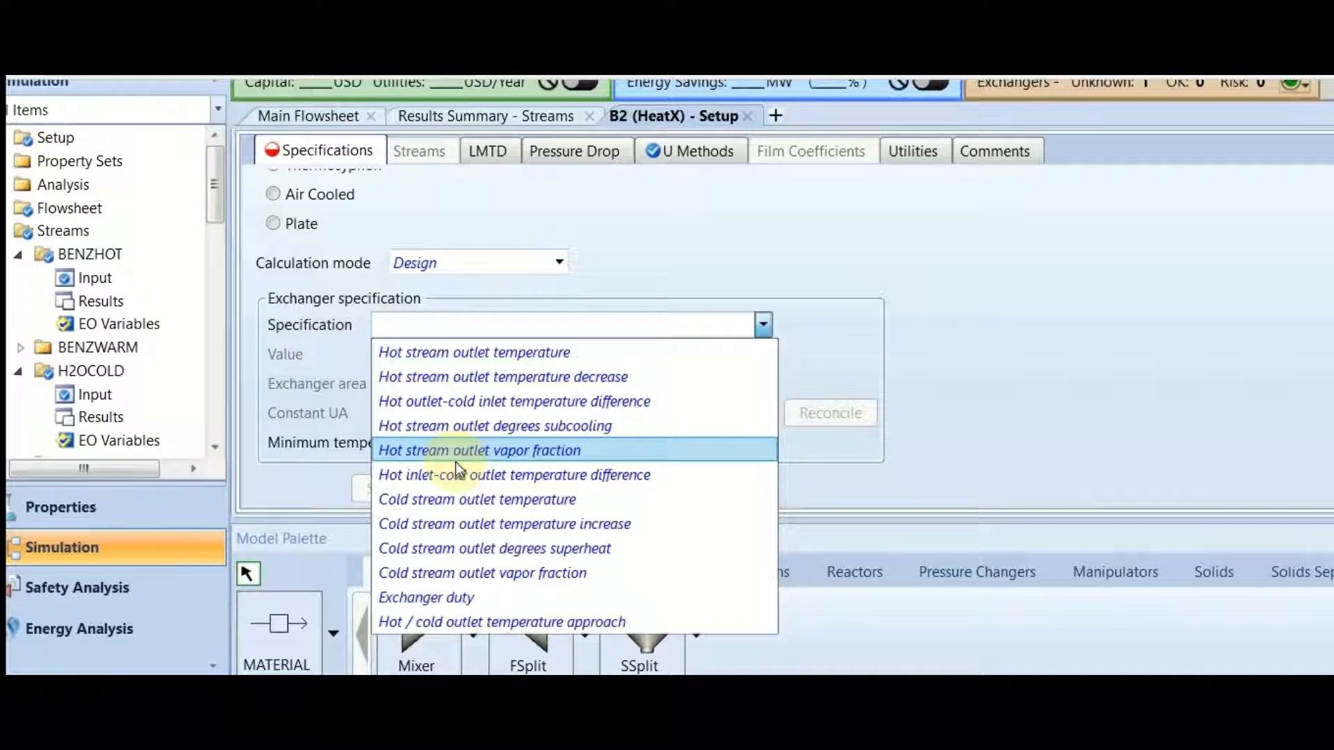
click(455, 462)
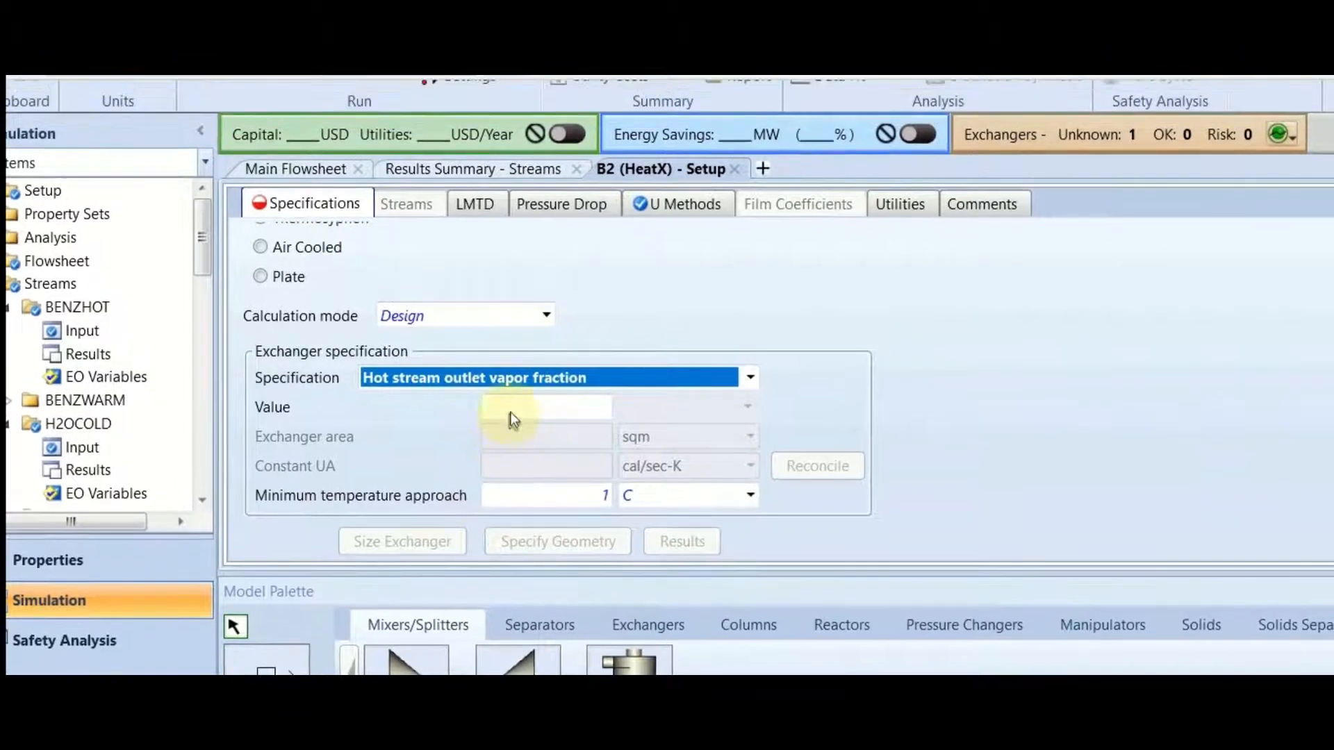
click(513, 410)
click(499, 381)
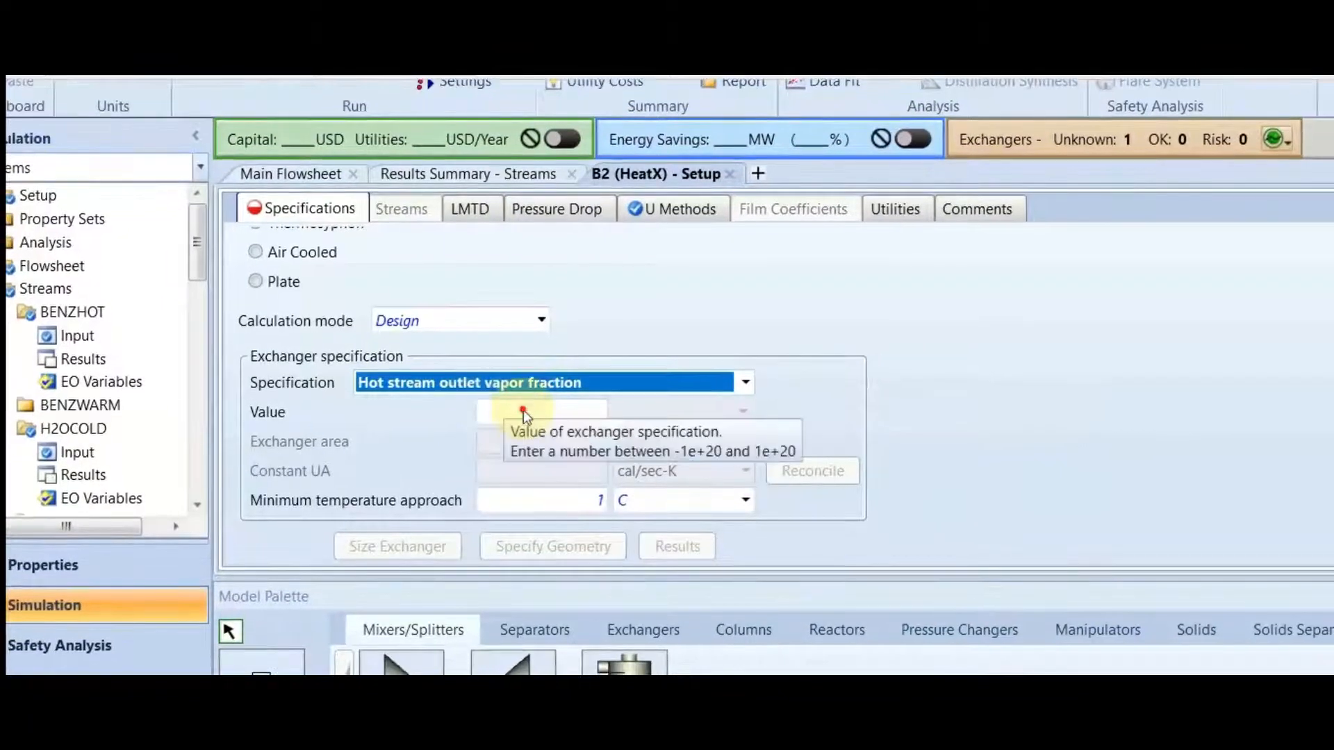
click(523, 412)
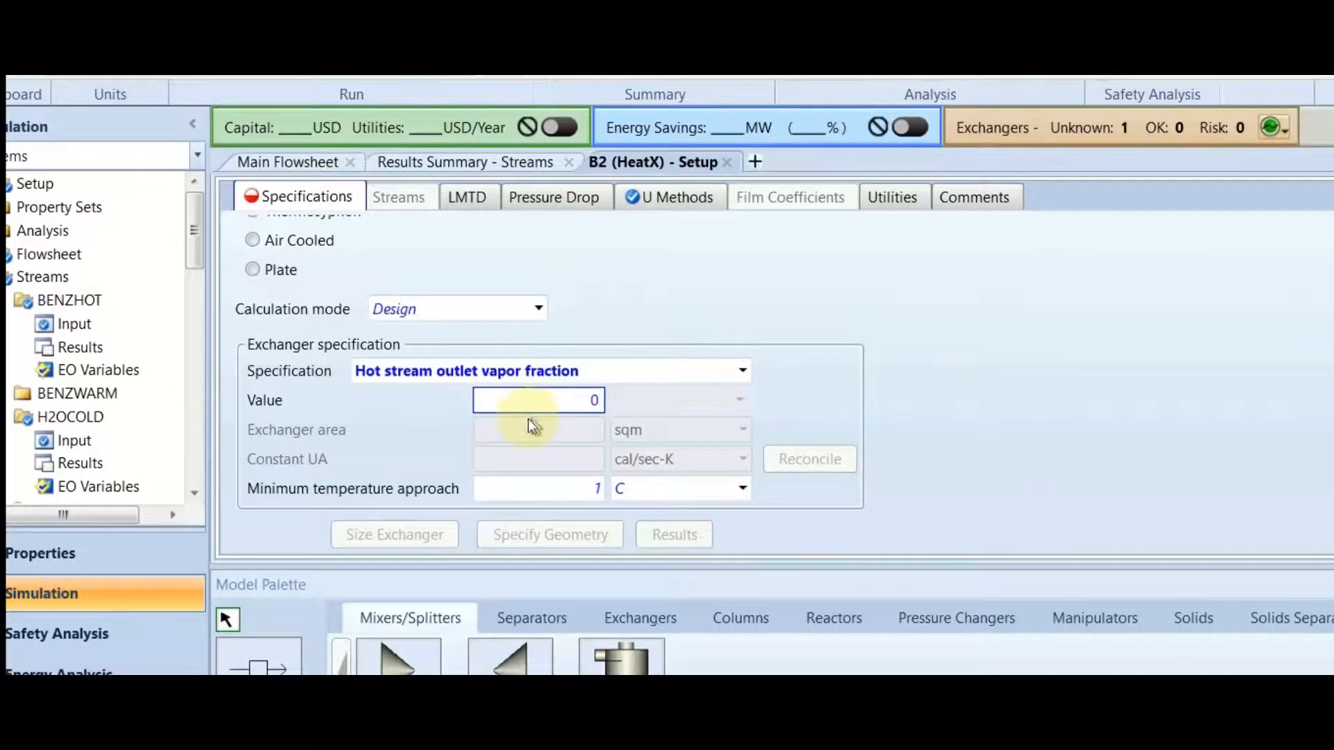
Step: Commit the hot stream outlet vapor fraction entry for B2 and run the simulation
click(782, 420)
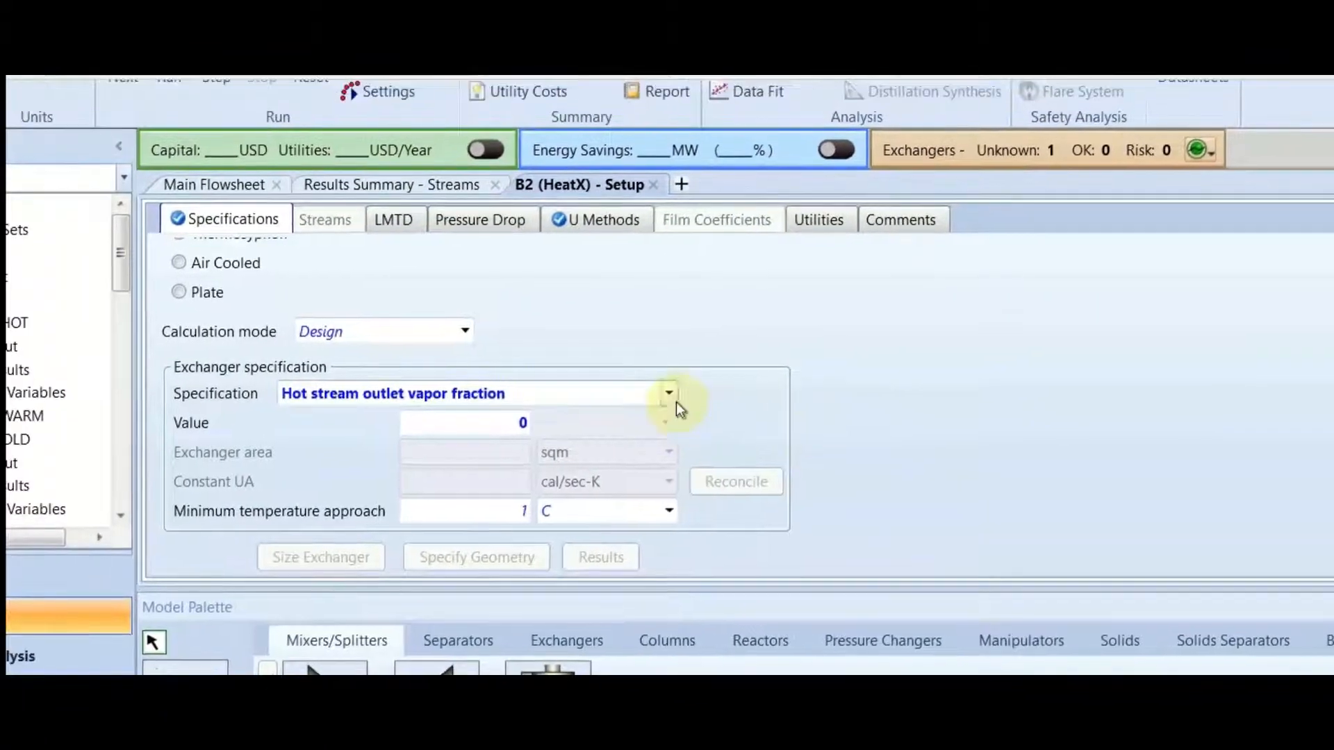
scroll(674, 399, up, 3)
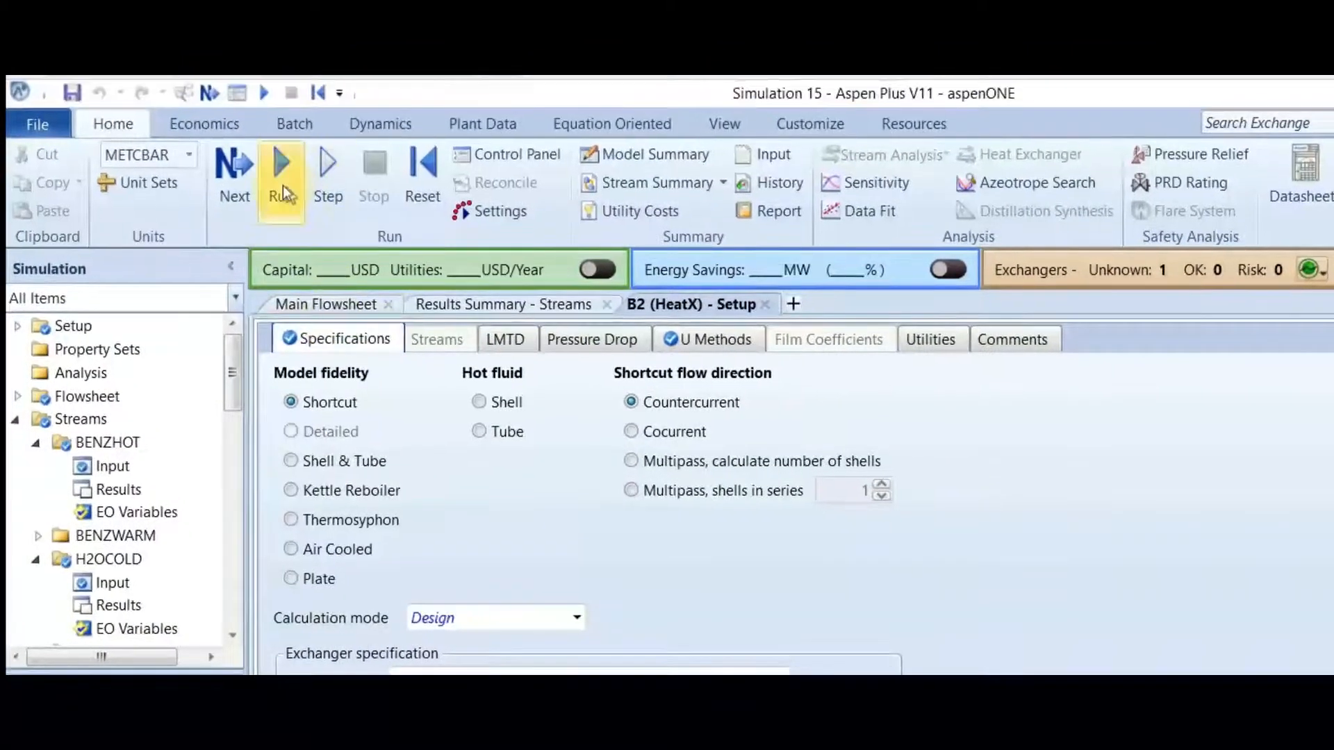
click(281, 185)
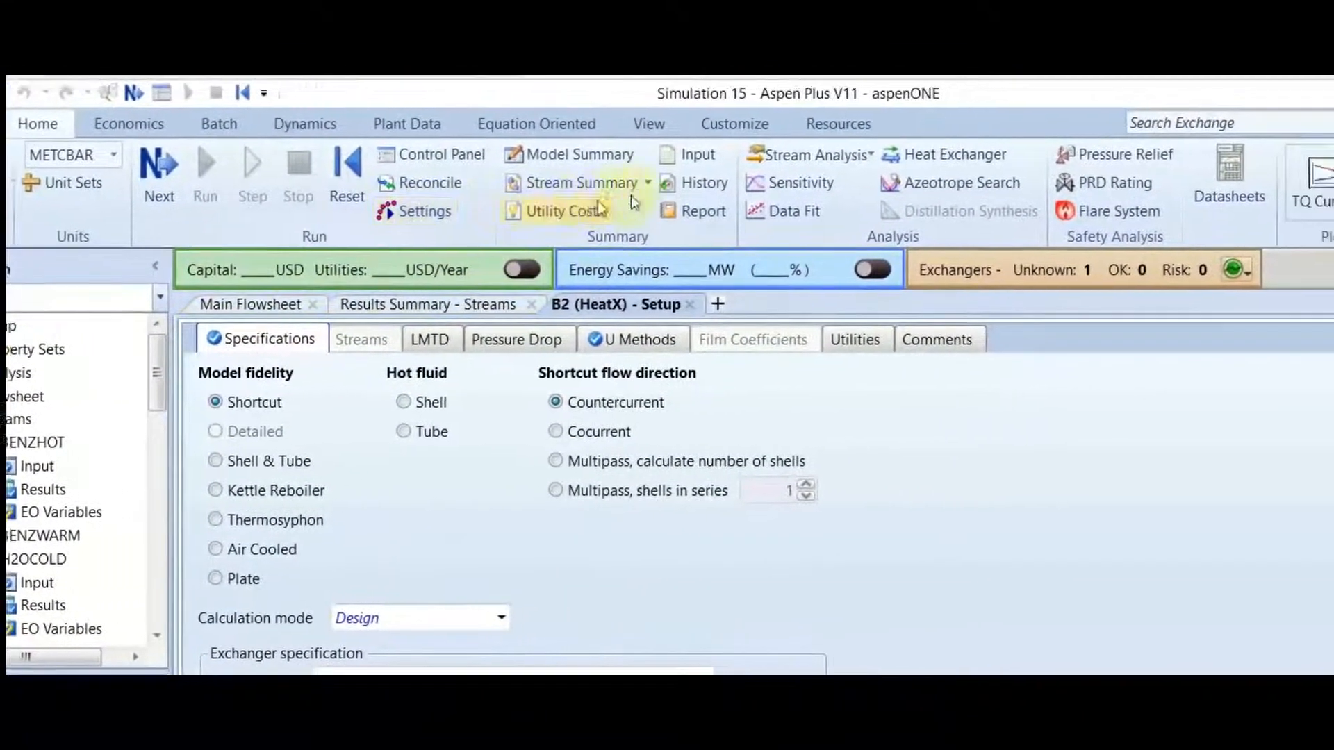
Step: Open the stream summary and examine the phase, temperature, pressure and vapor fraction of the benzene and water streams
click(633, 183)
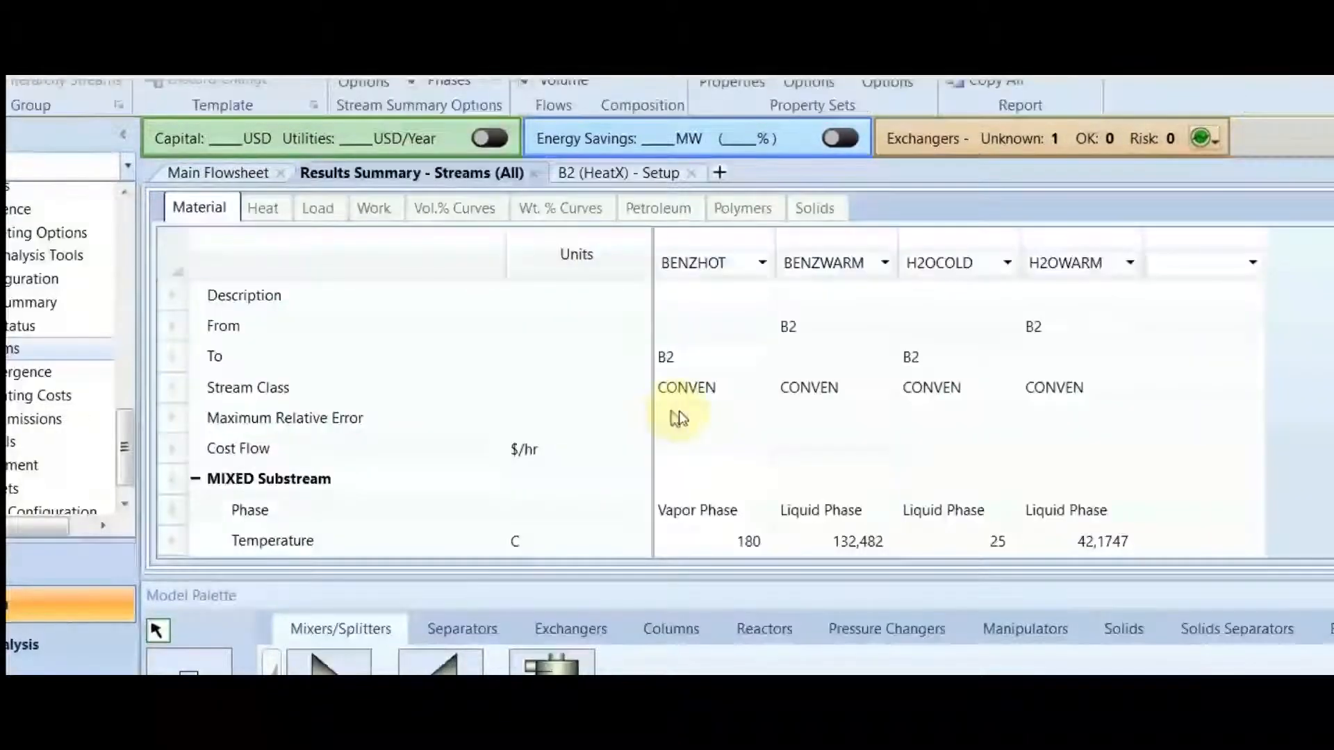
scroll(804, 447, down, 3)
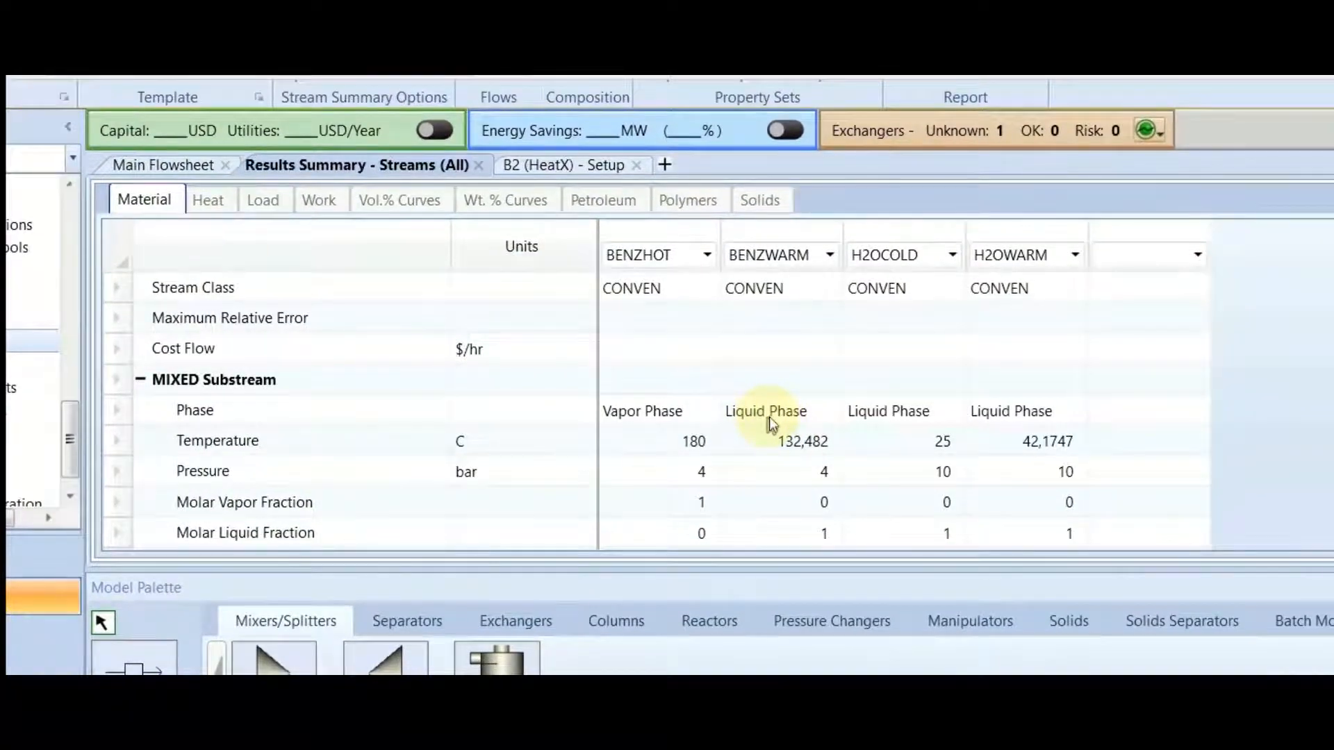
scroll(770, 429, down, 1)
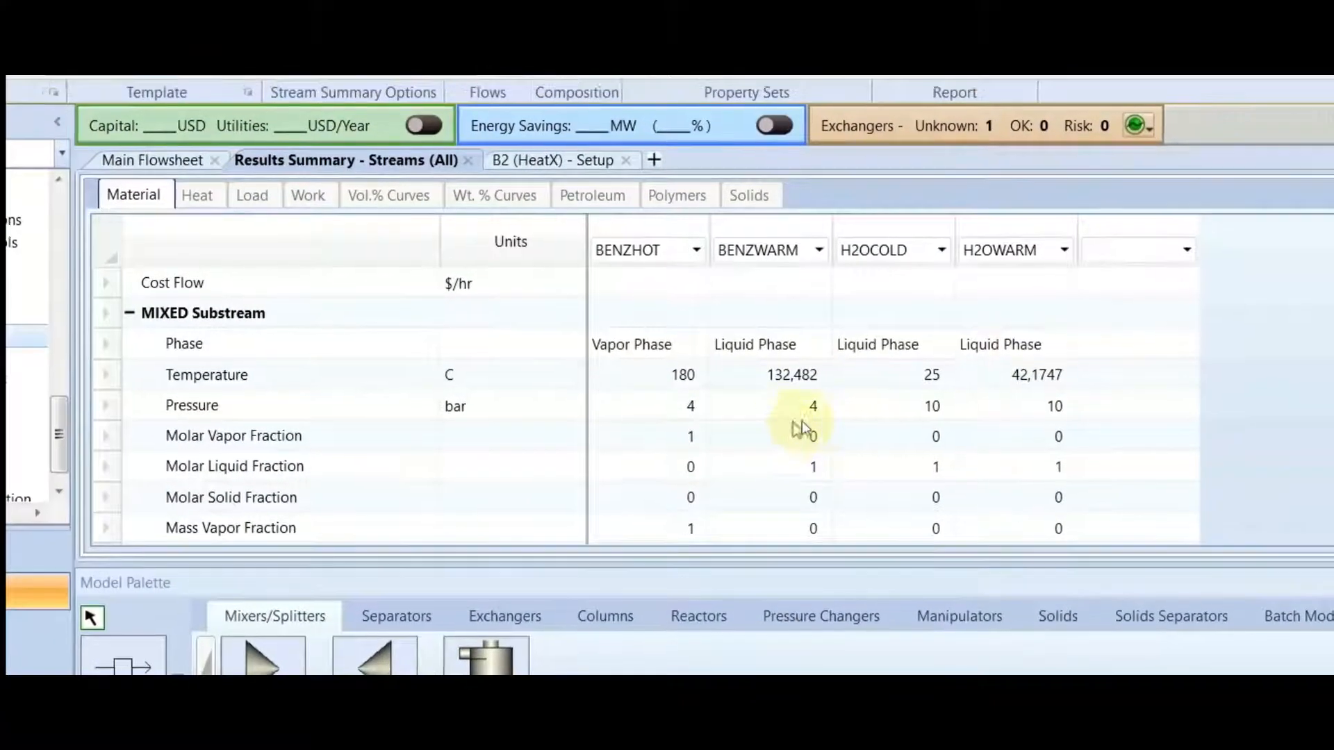
scroll(787, 414, up, 2)
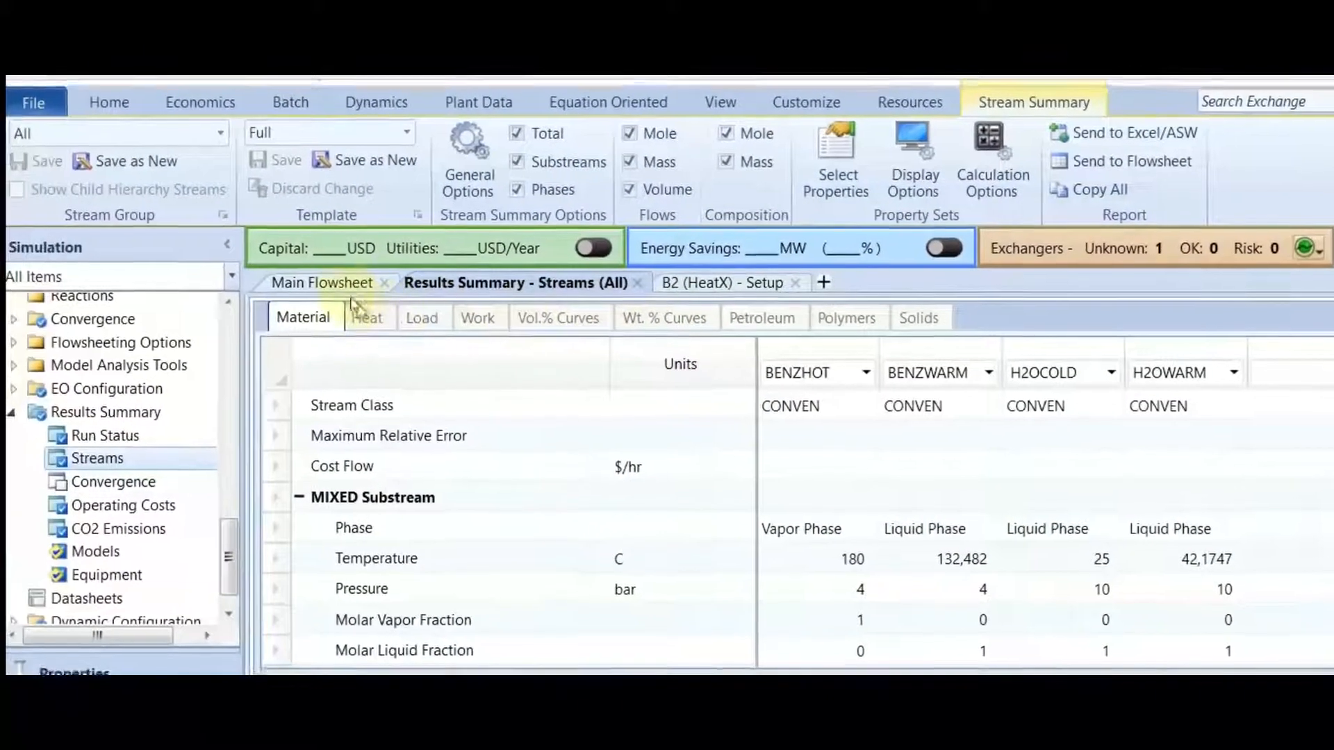
Step: Open the thermal results of block B2 from the flowsheet and review its inlet and outlet summary and its balance
click(344, 291)
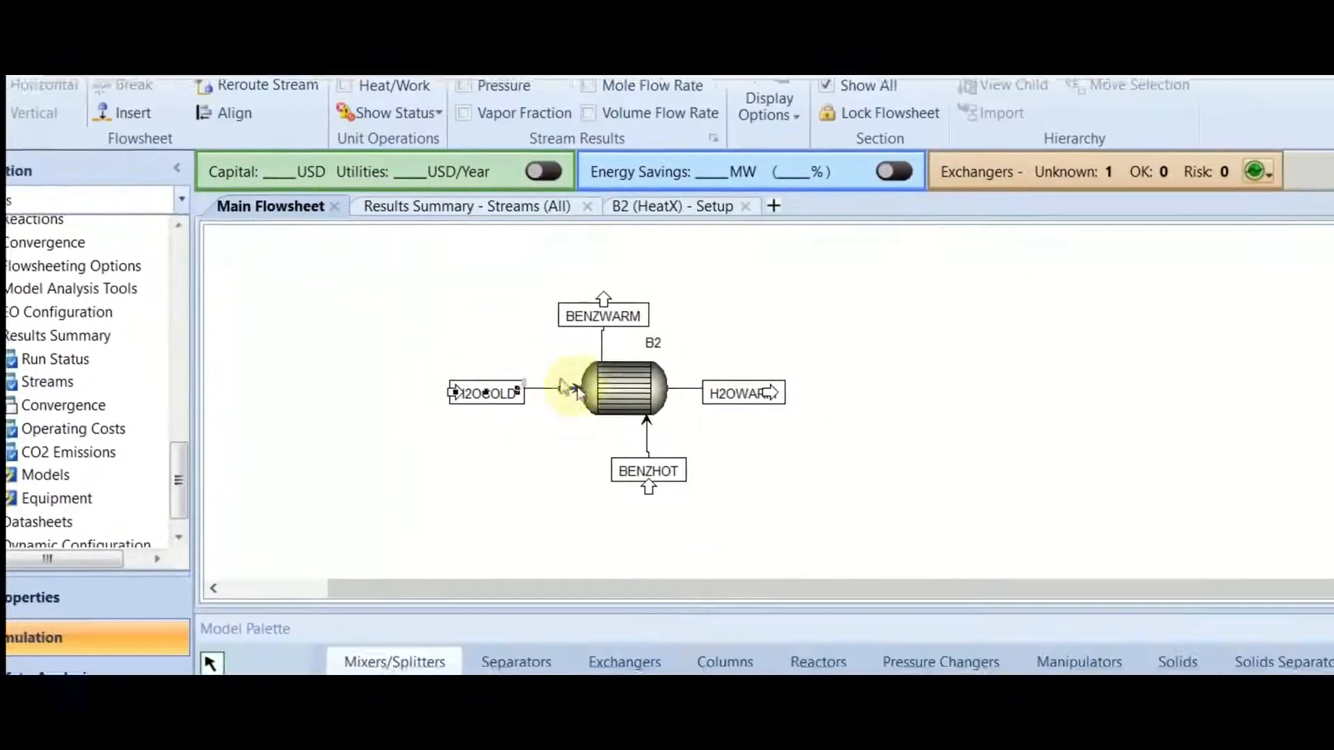
right_click(613, 384)
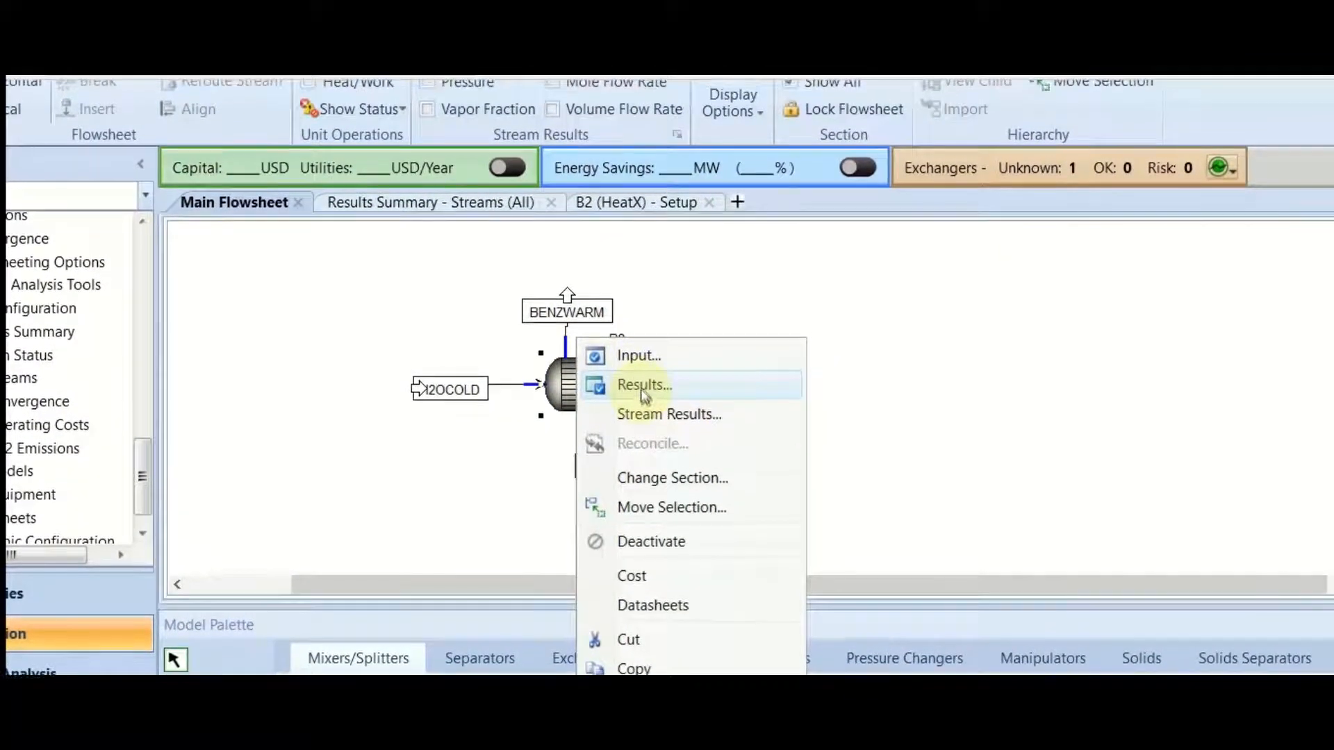
click(641, 386)
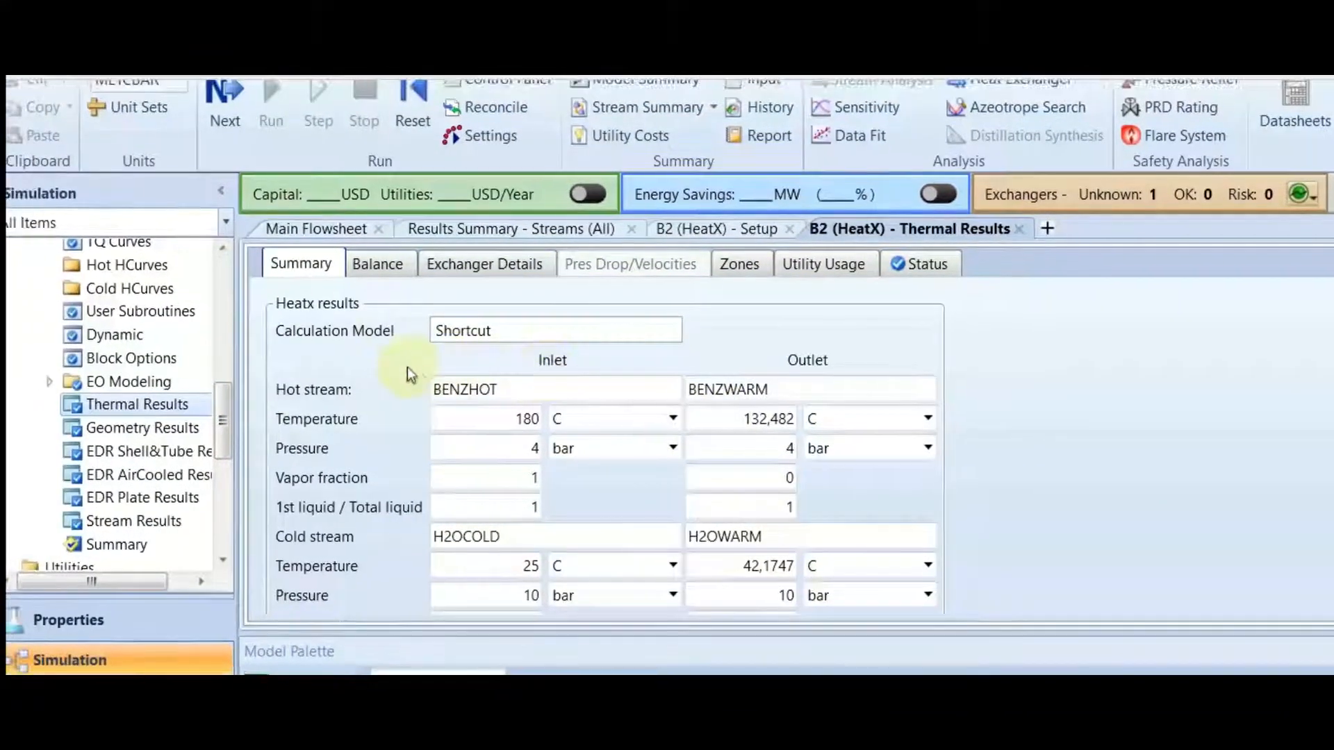
scroll(328, 344, down, 1)
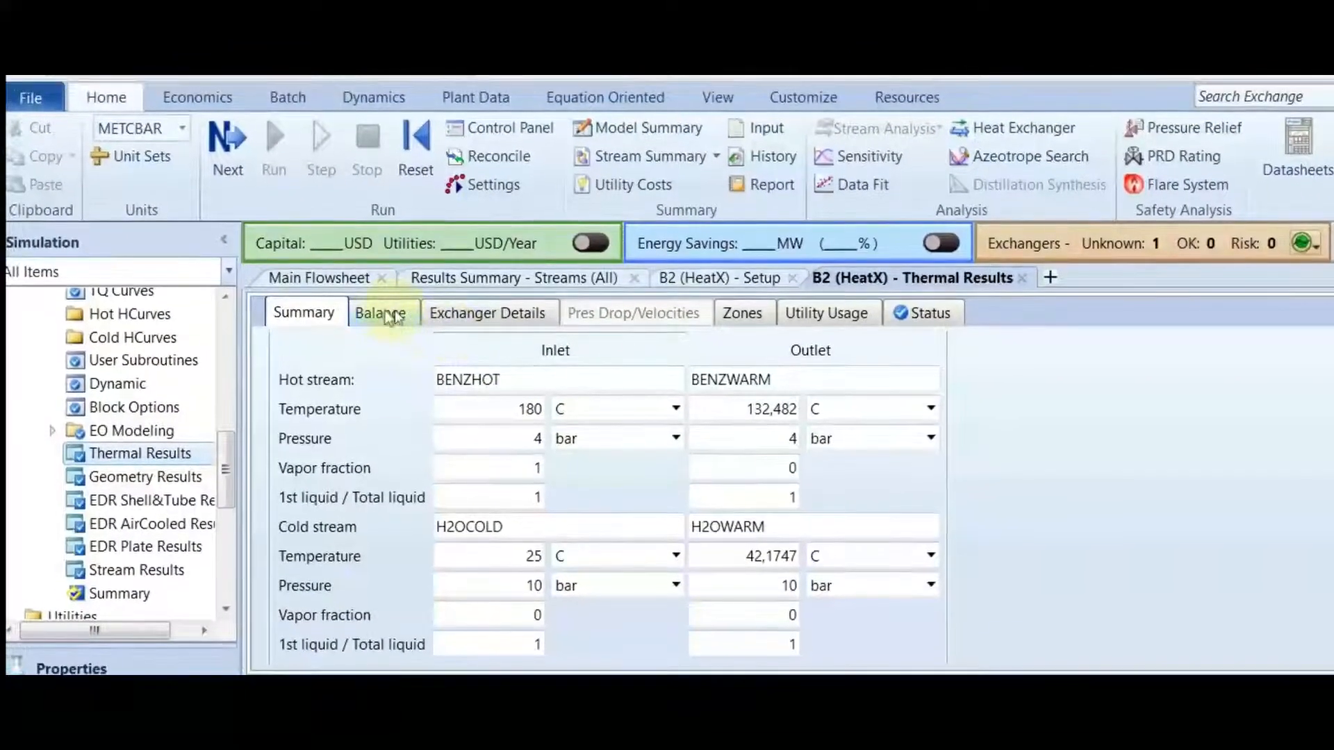
click(391, 323)
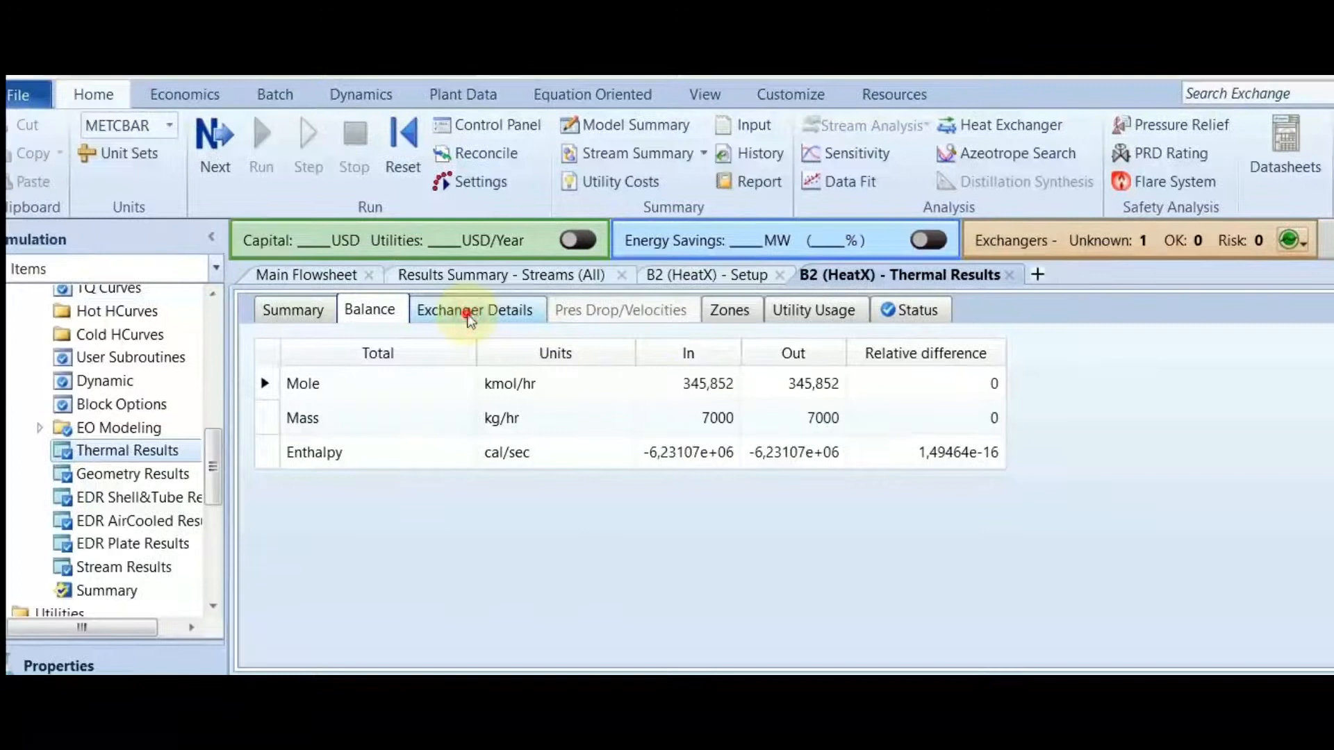
Step: Show the B2 exchanger details and display the calculated heat duty in kJ/hr
click(470, 316)
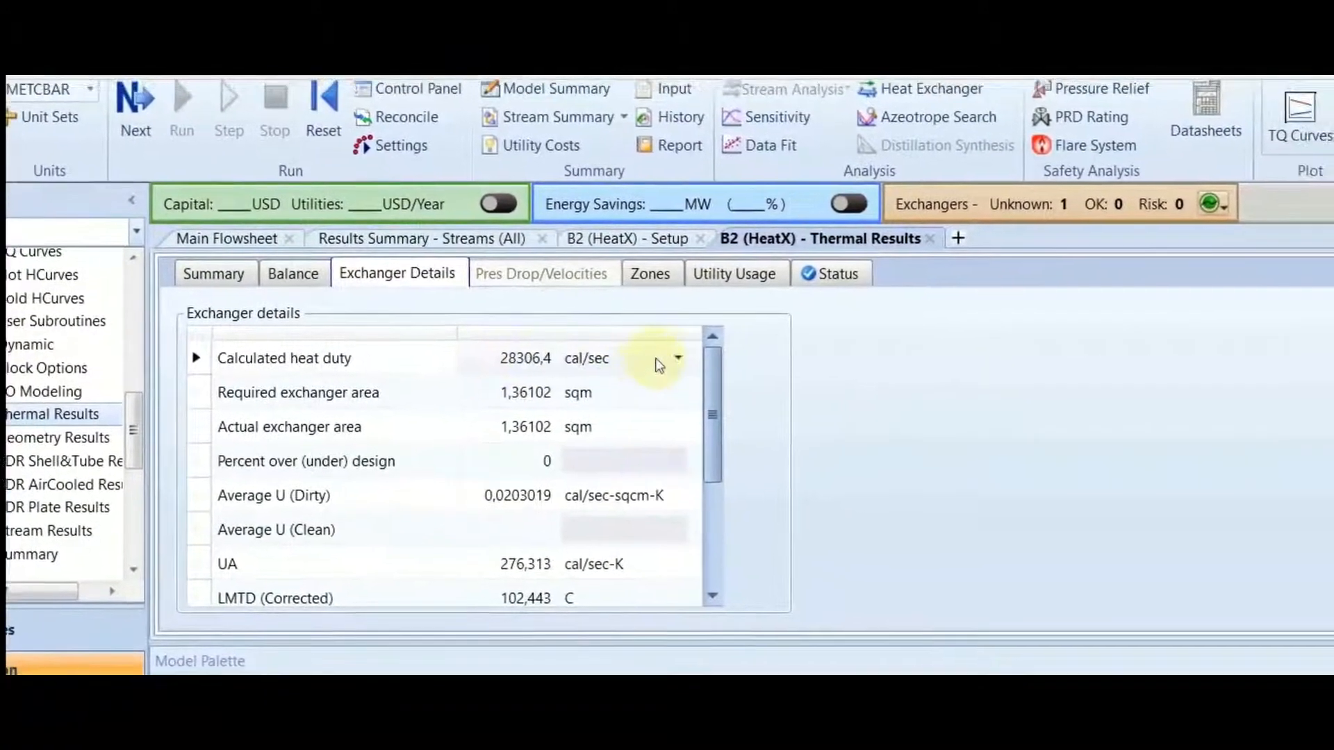
click(669, 360)
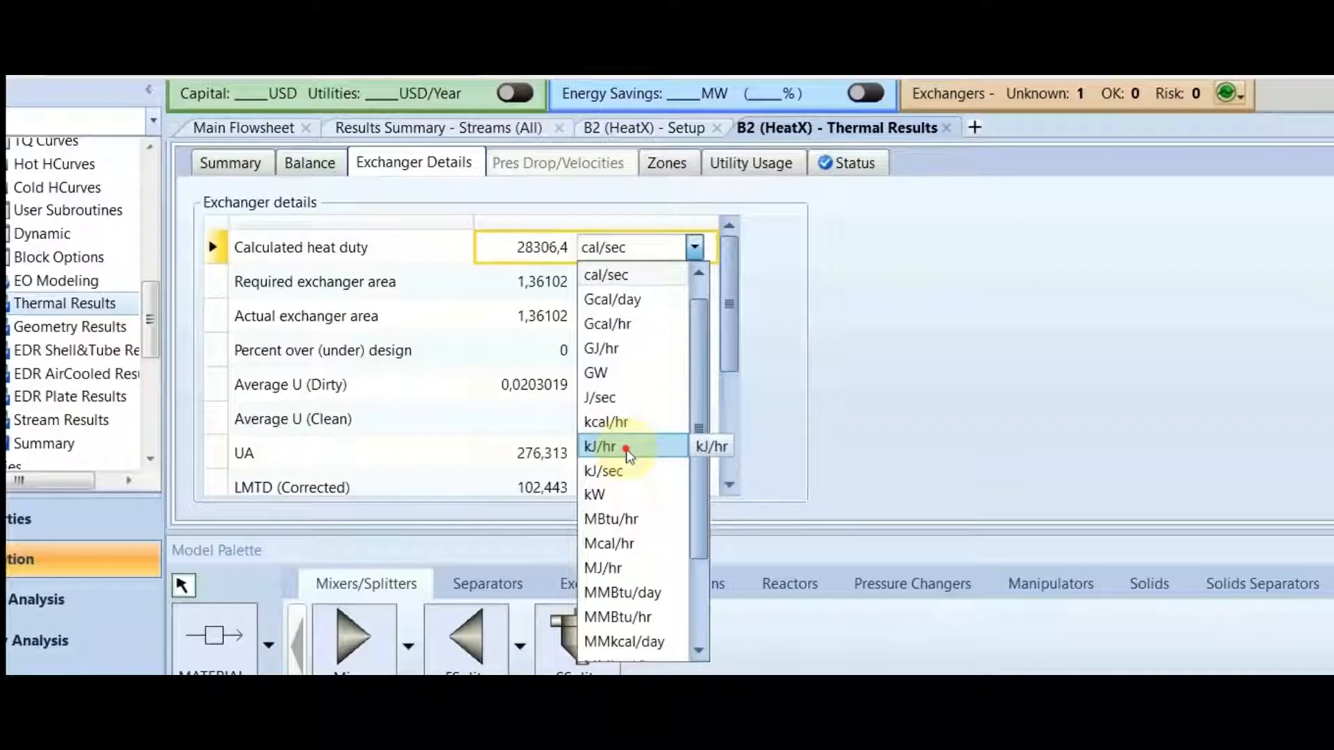
click(627, 449)
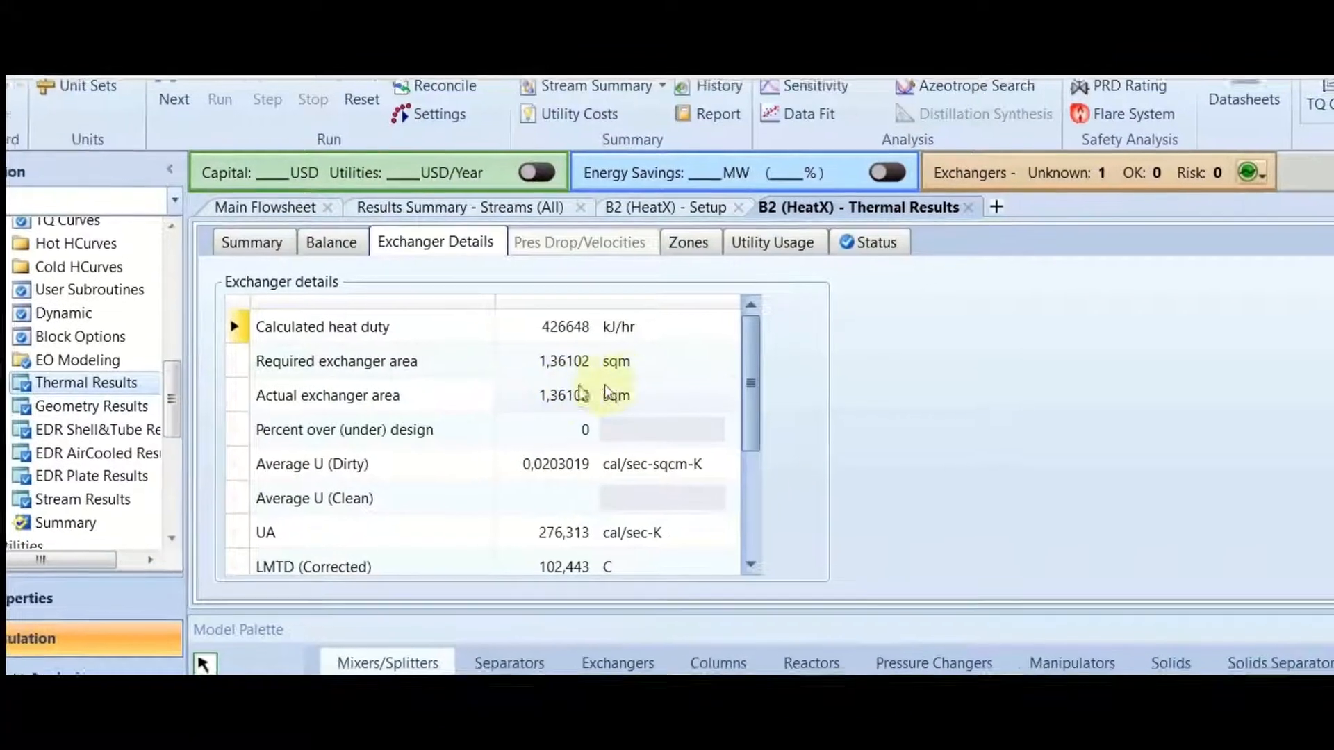
Step: Examine the required exchanger area, average U, UA, corrected LMTD and number of shells in the B2 exchanger details
click(651, 368)
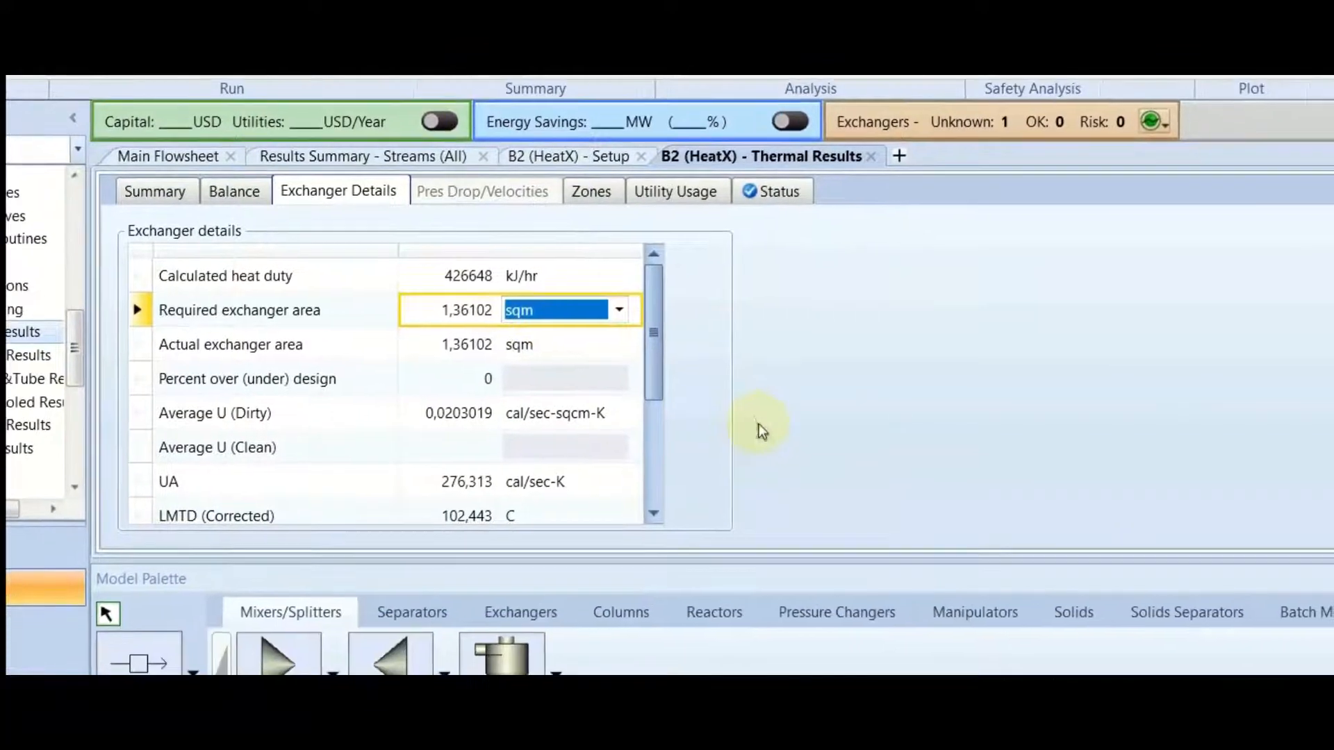
scroll(528, 431, down, 1)
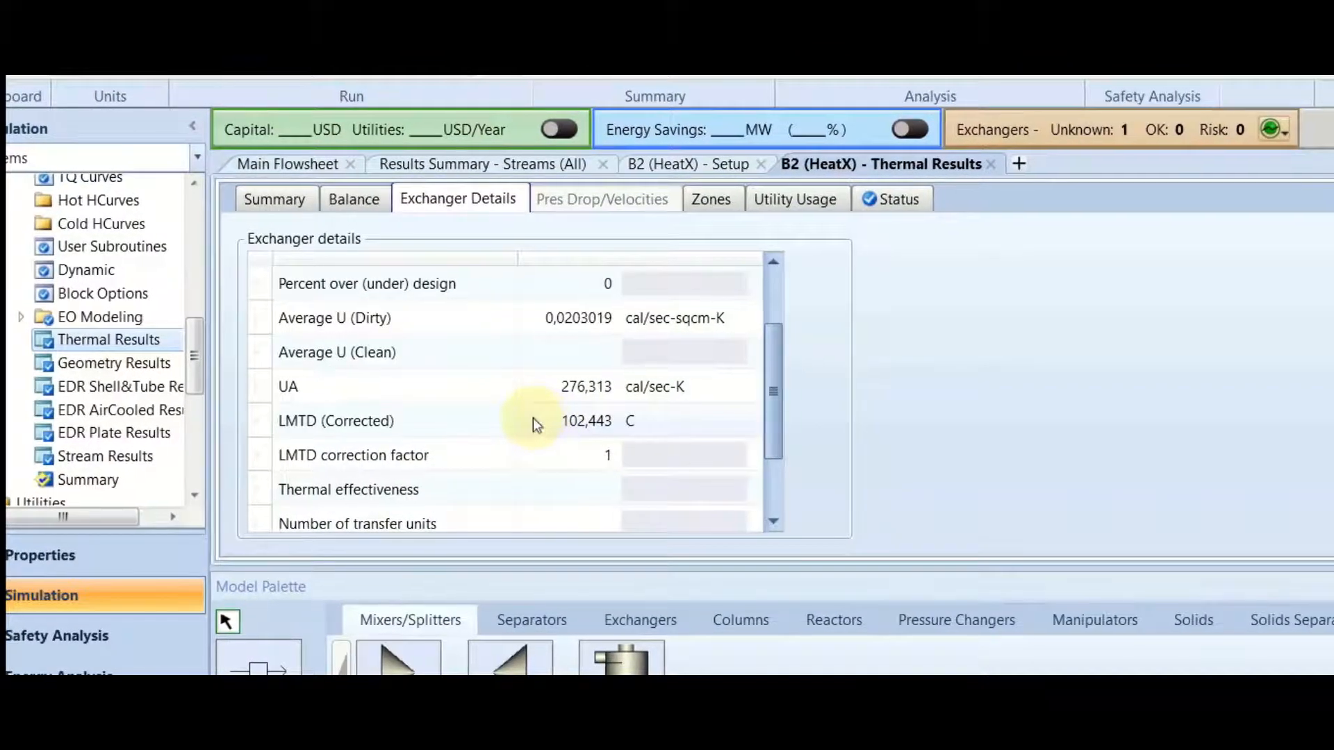
scroll(486, 413, down, 1)
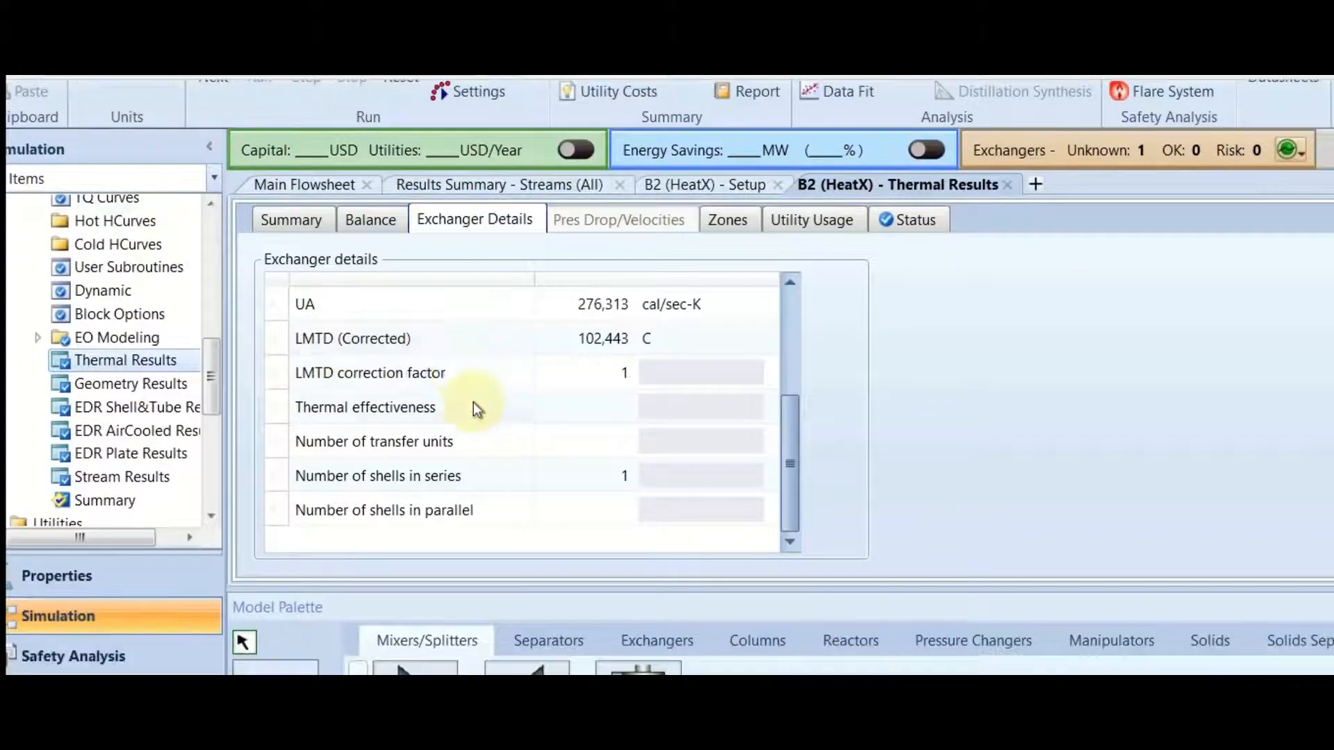
scroll(485, 479, up, 2)
scroll(486, 487, down, 1)
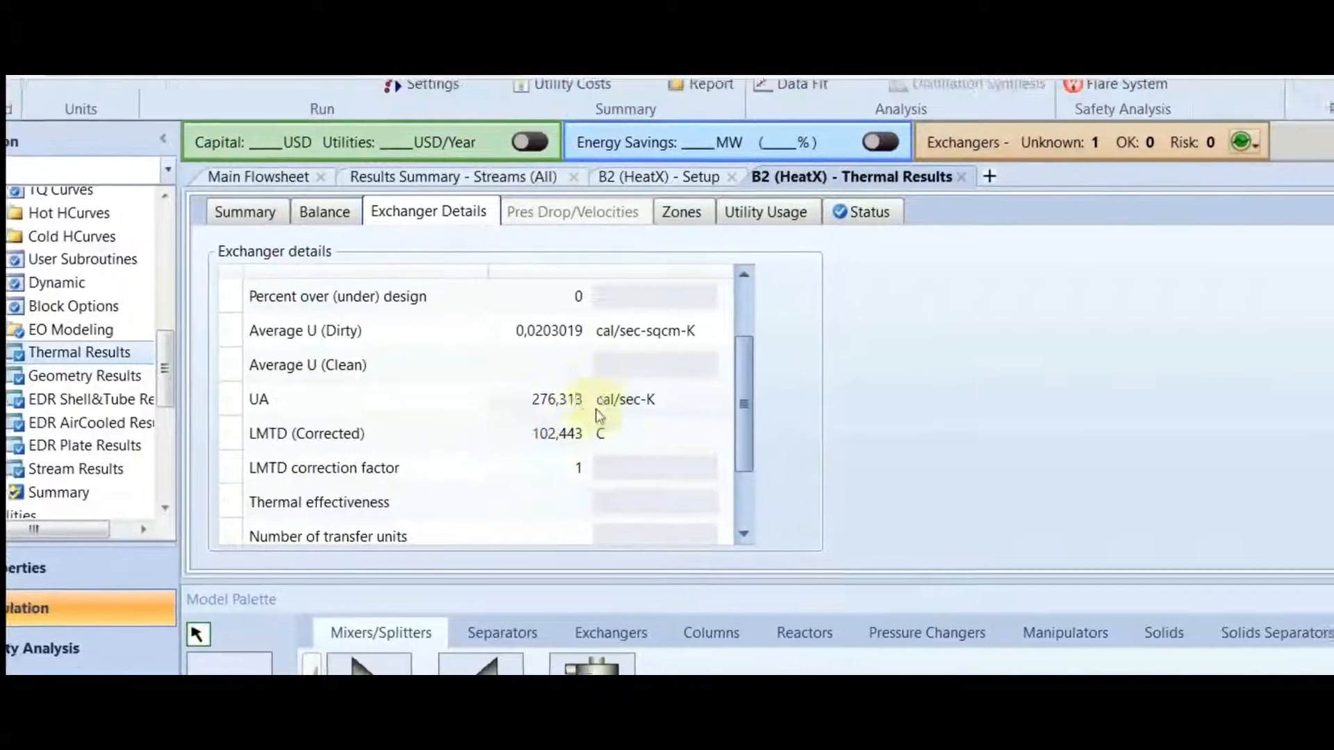
scroll(528, 354, up, 1)
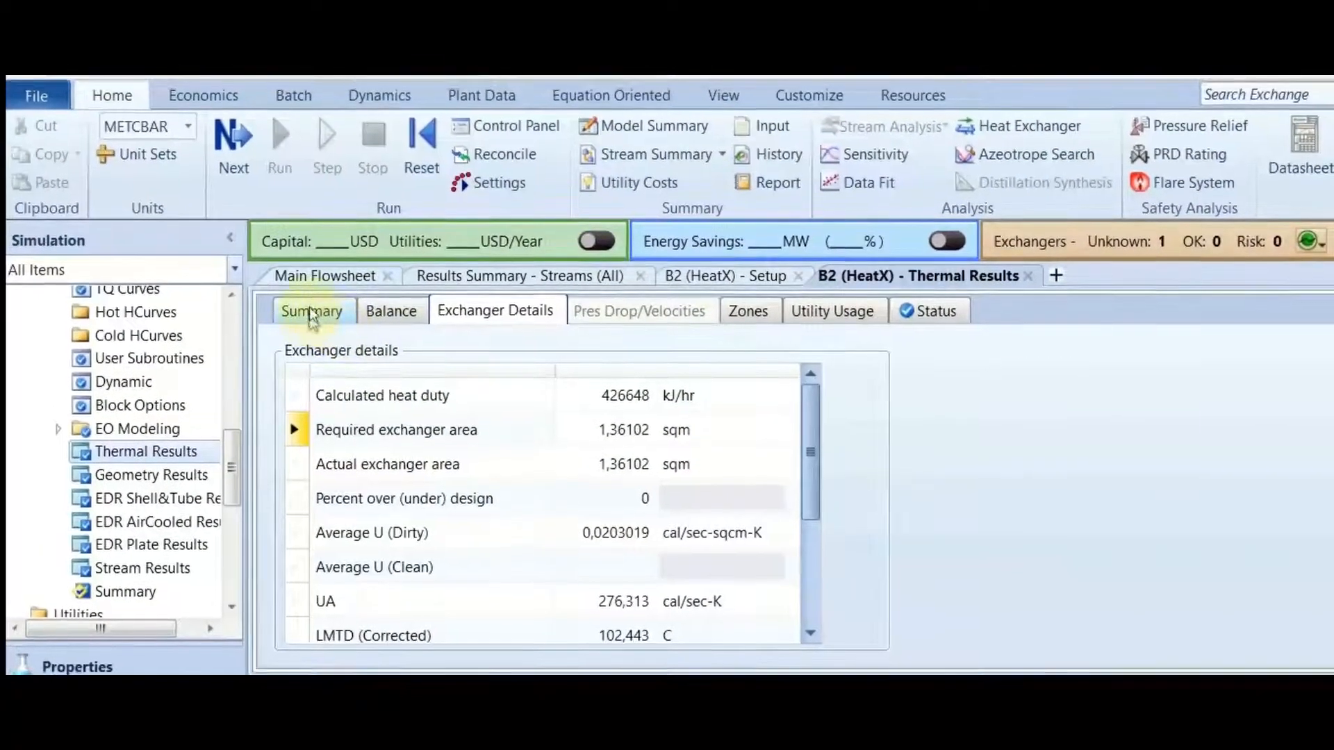
Step: Open the H2OCOLD stream from the flowsheet and set its temperature to 15 C
click(321, 293)
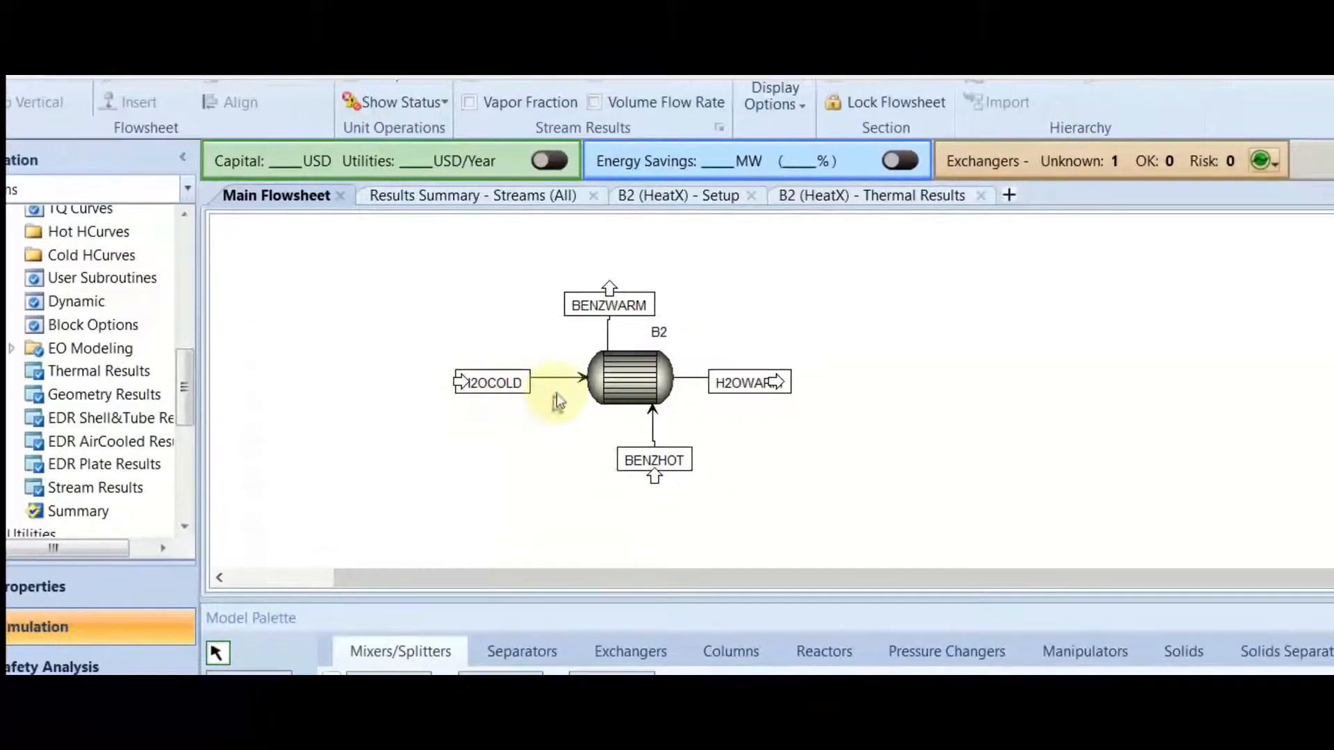
double_click(563, 387)
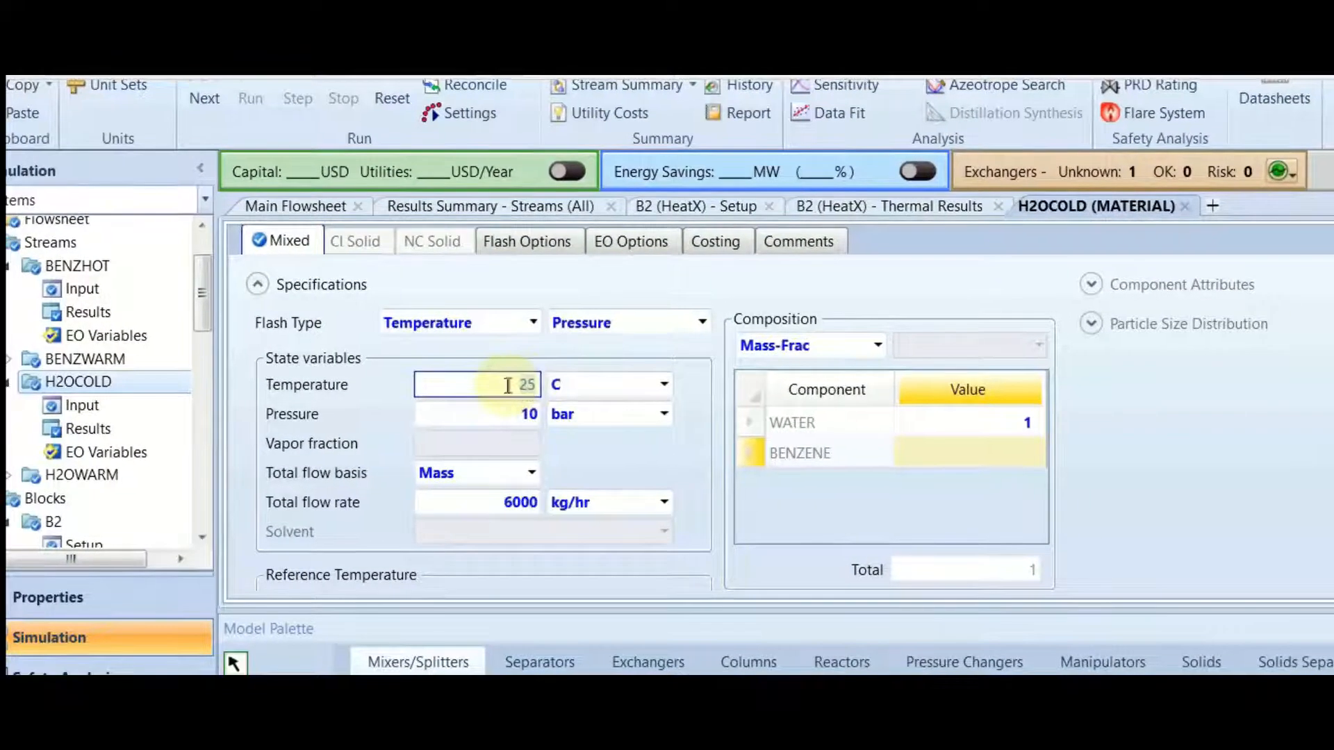
key(BackSpace)
key(BackSpace)
text(15)
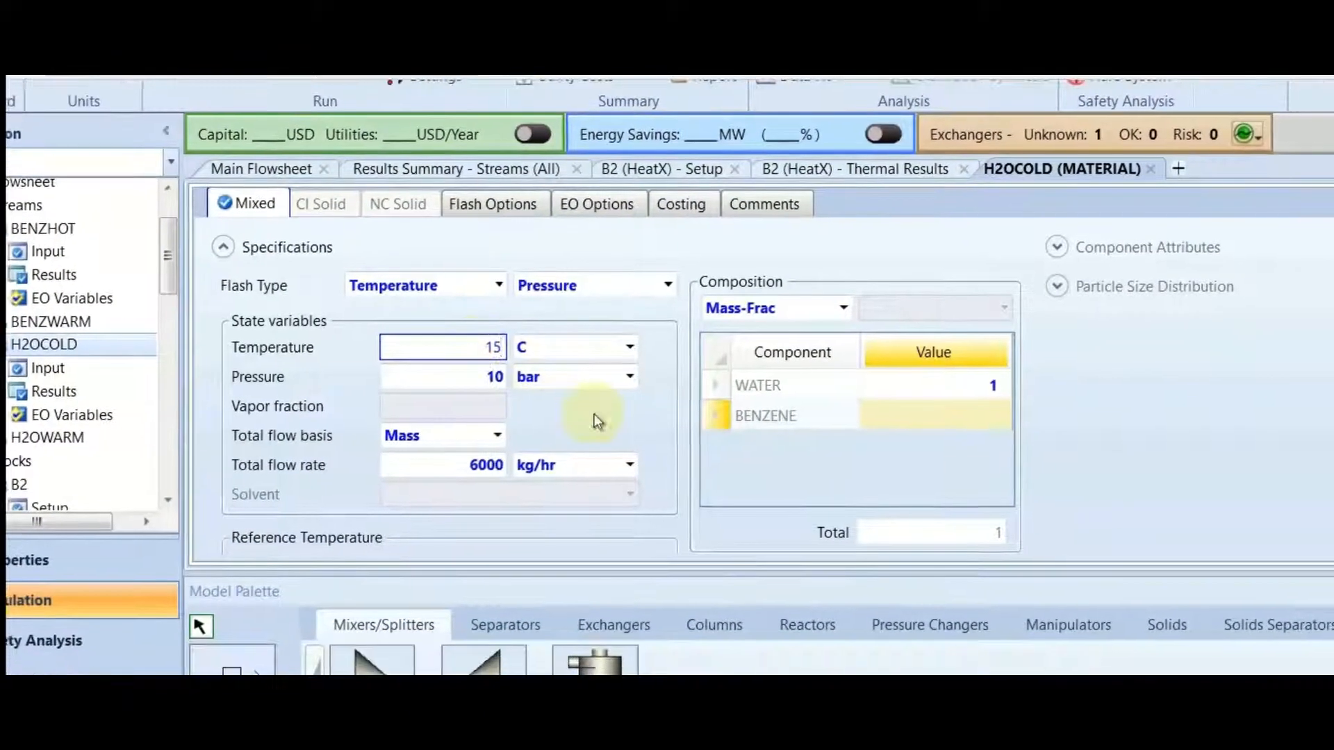
key(Return)
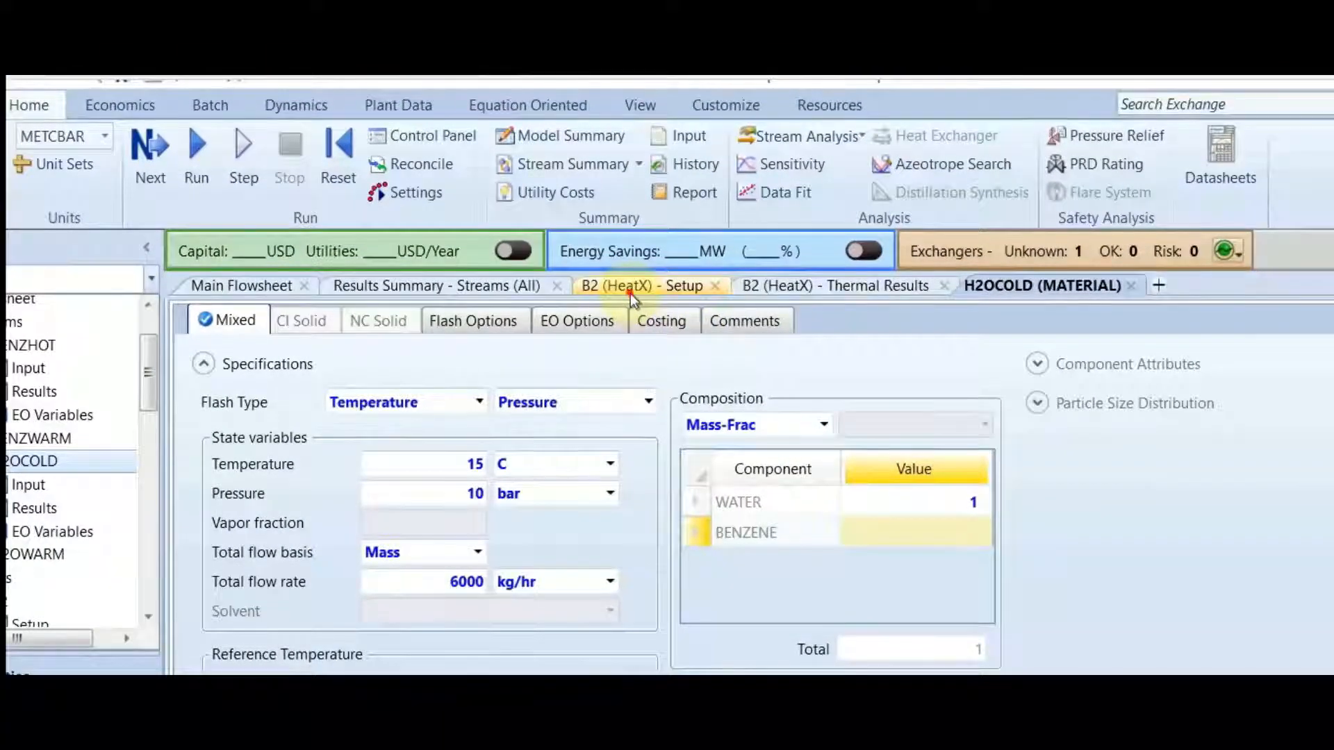
Step: Return to the B2 thermal results and rerun the simulation to update the exchanger details
click(631, 293)
click(480, 293)
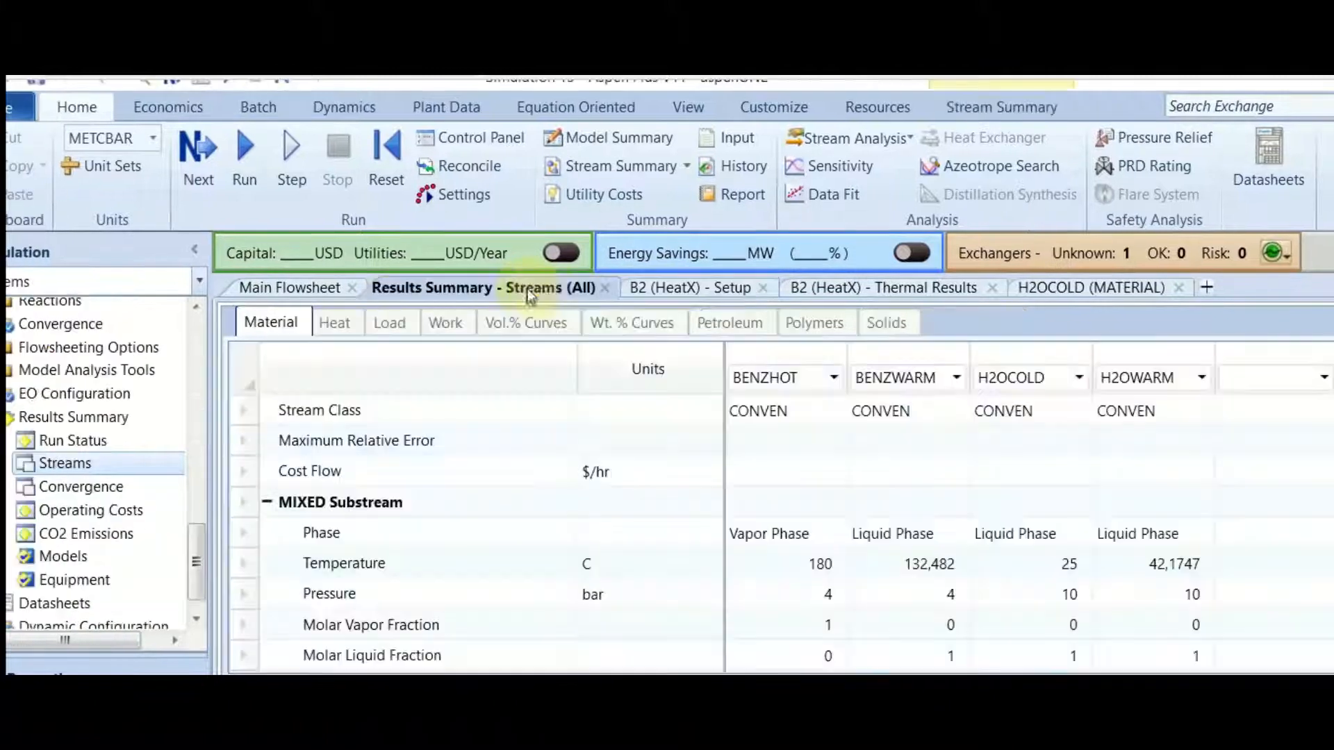
click(924, 288)
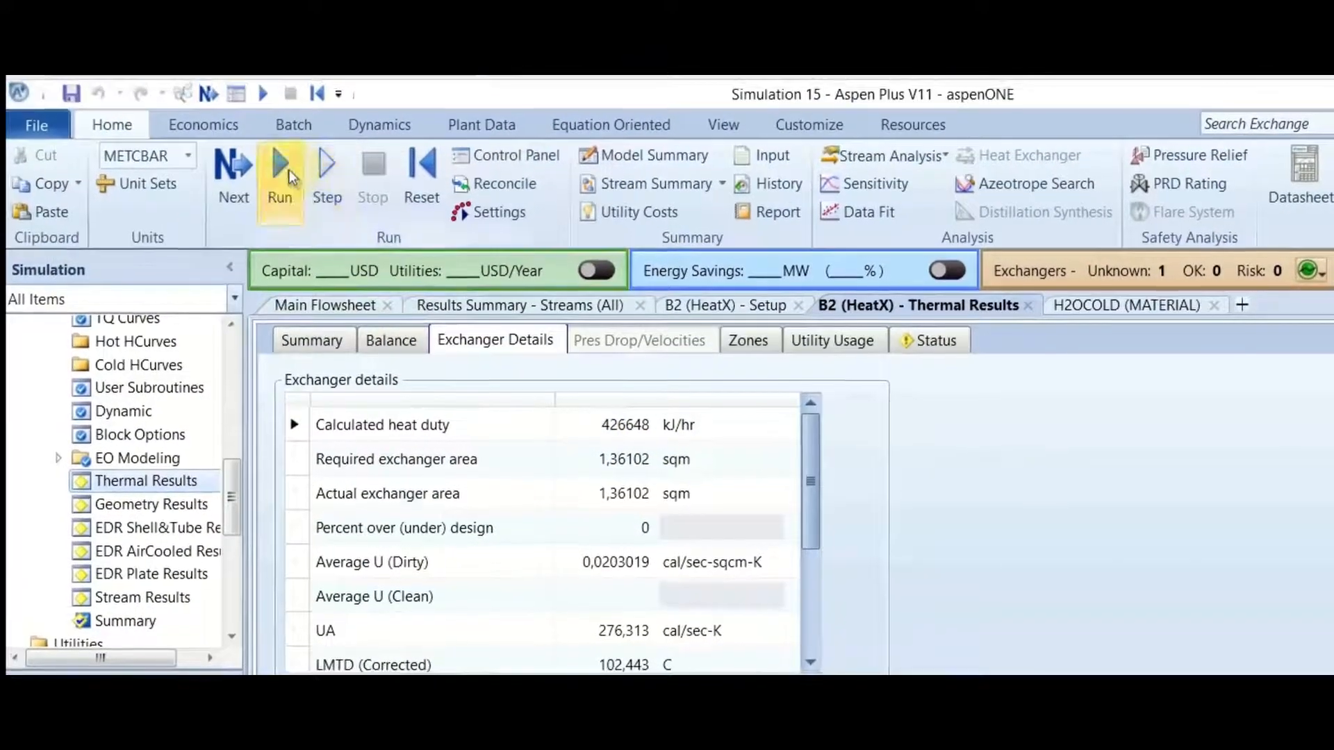
click(282, 171)
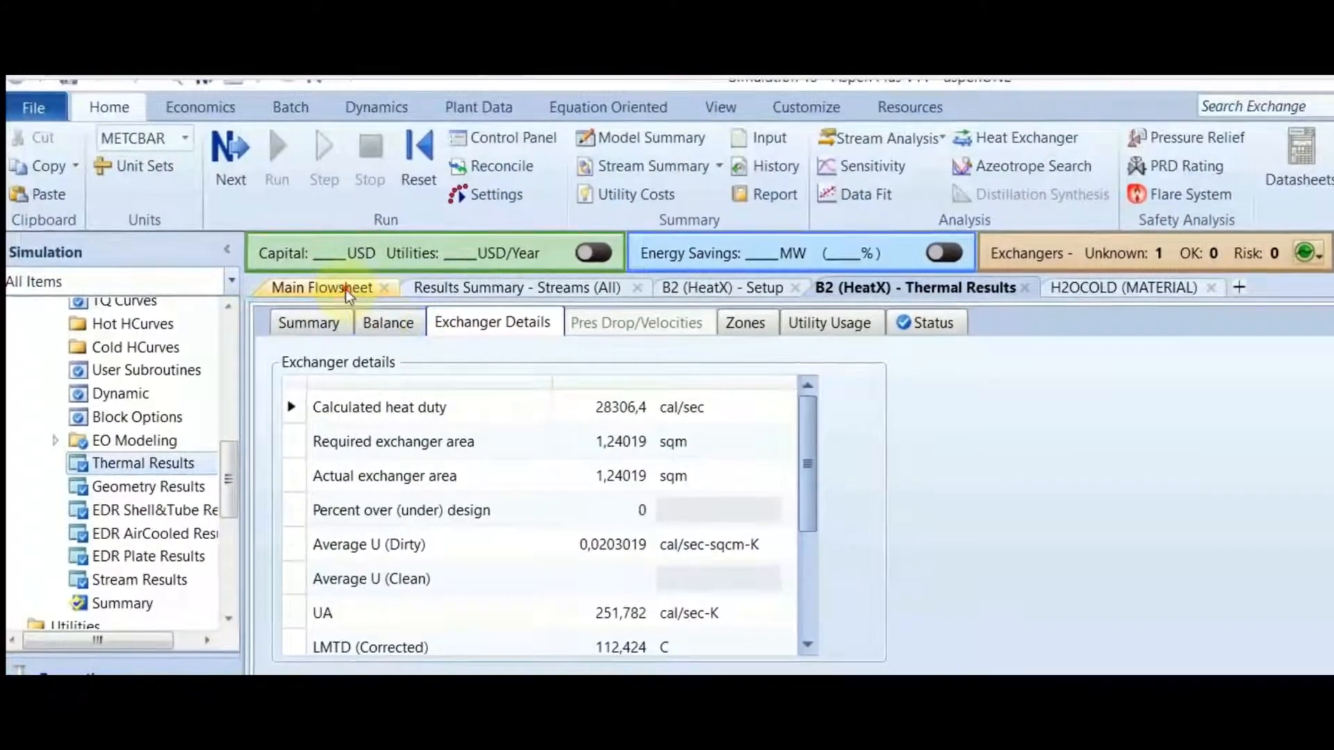
Step: Open the TQ Curves form of block B2, show its TQ profiles and plot the TQ curves
click(317, 194)
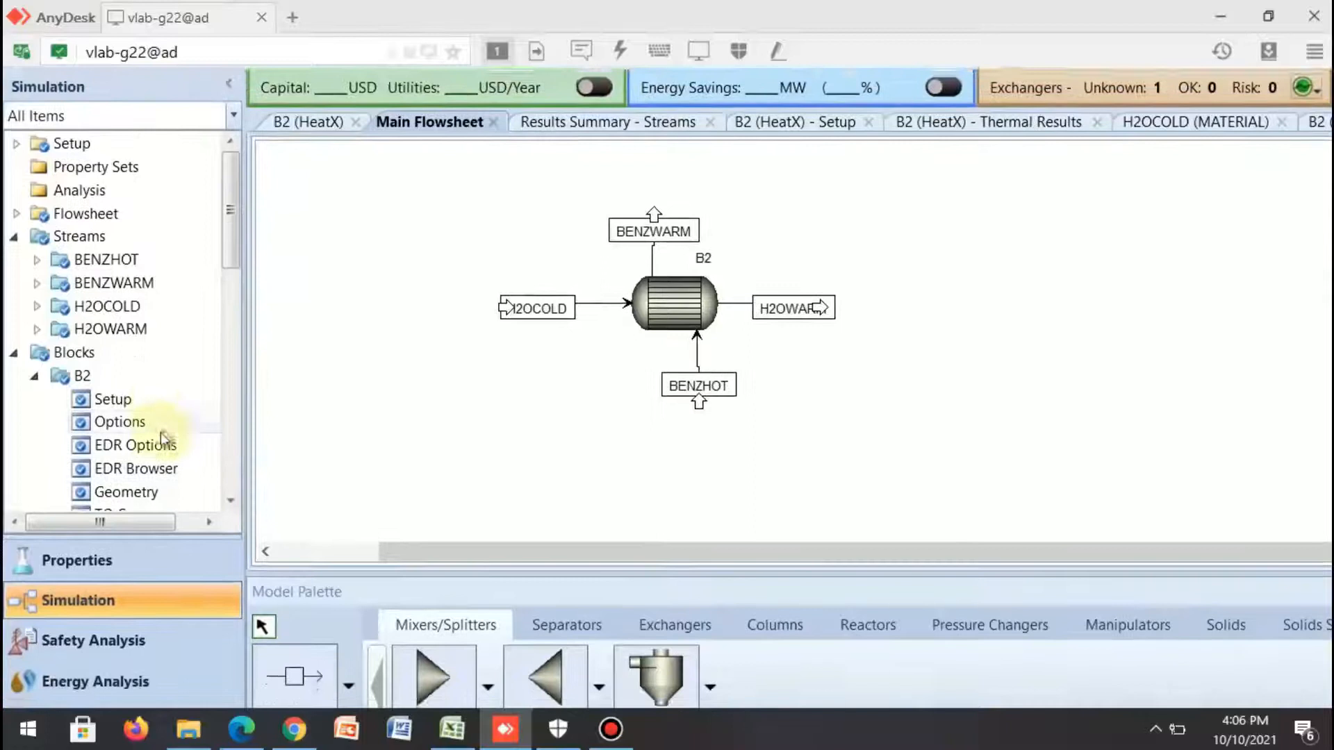
scroll(161, 427, down, 2)
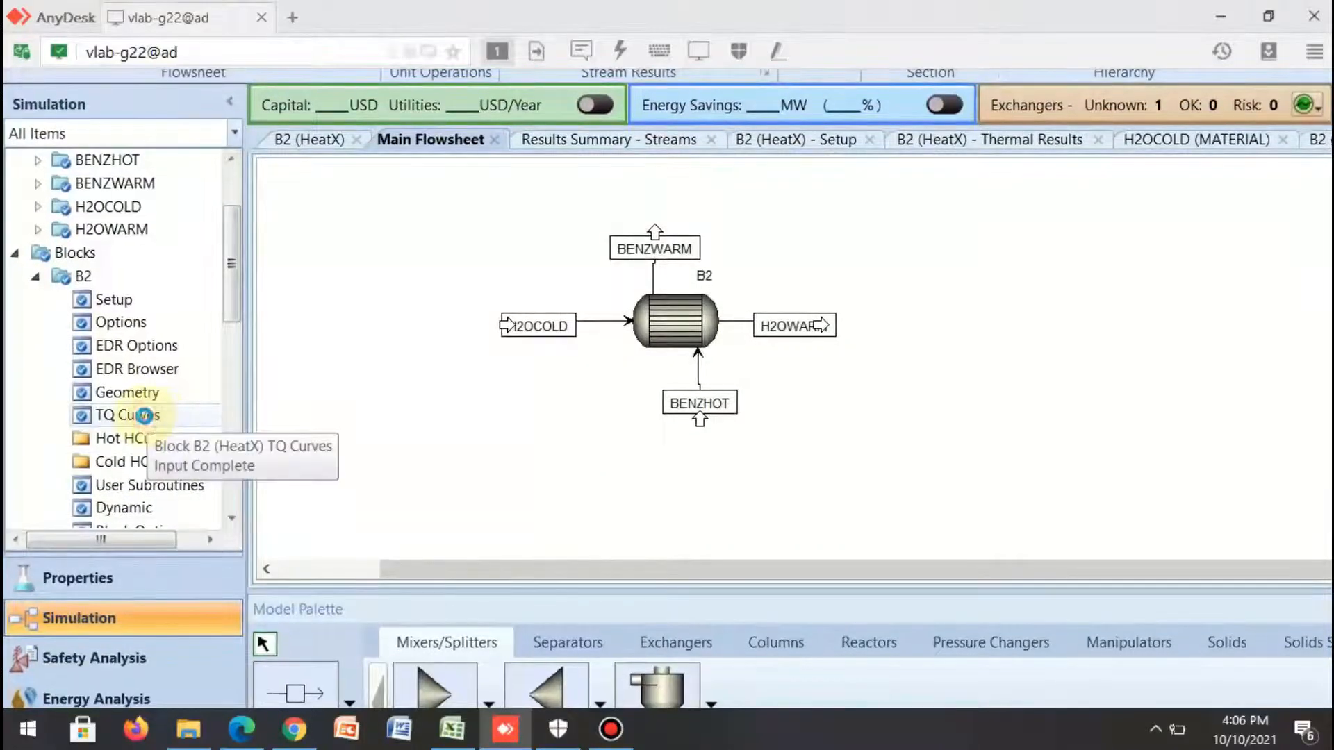
double_click(127, 416)
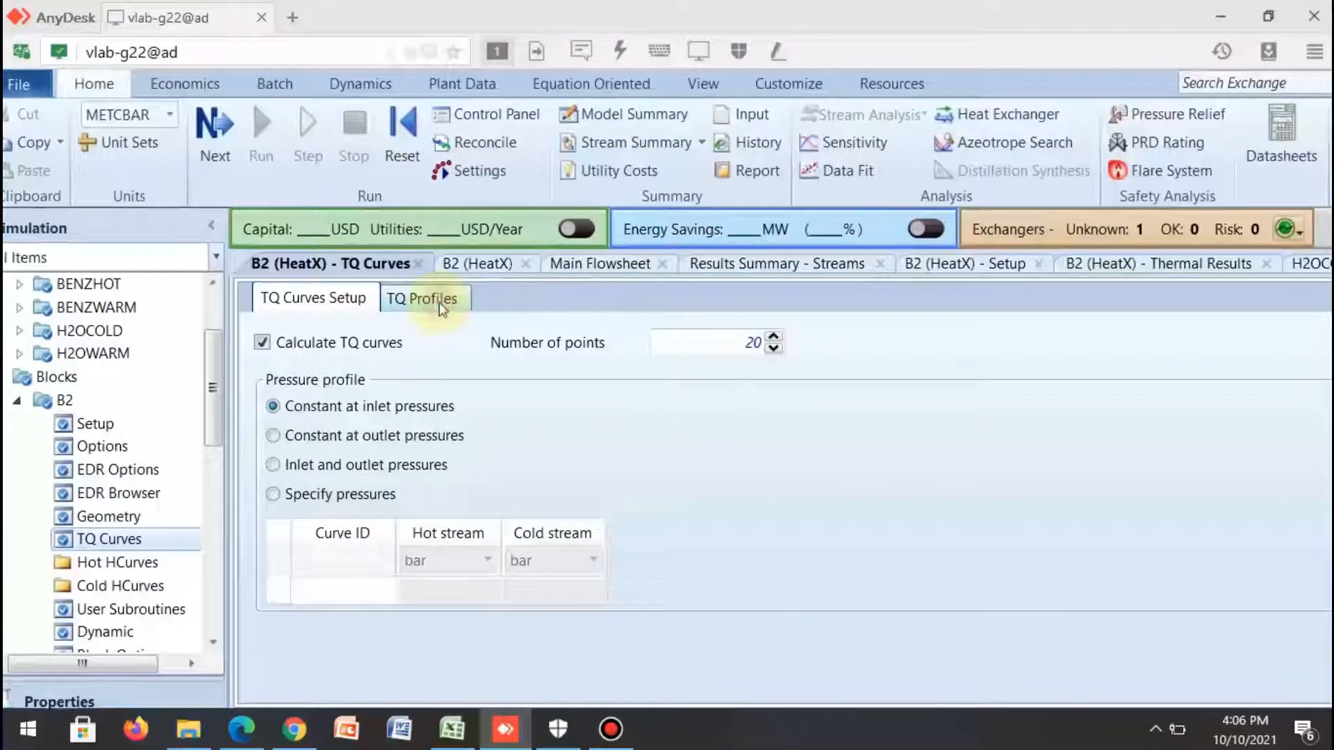
click(439, 302)
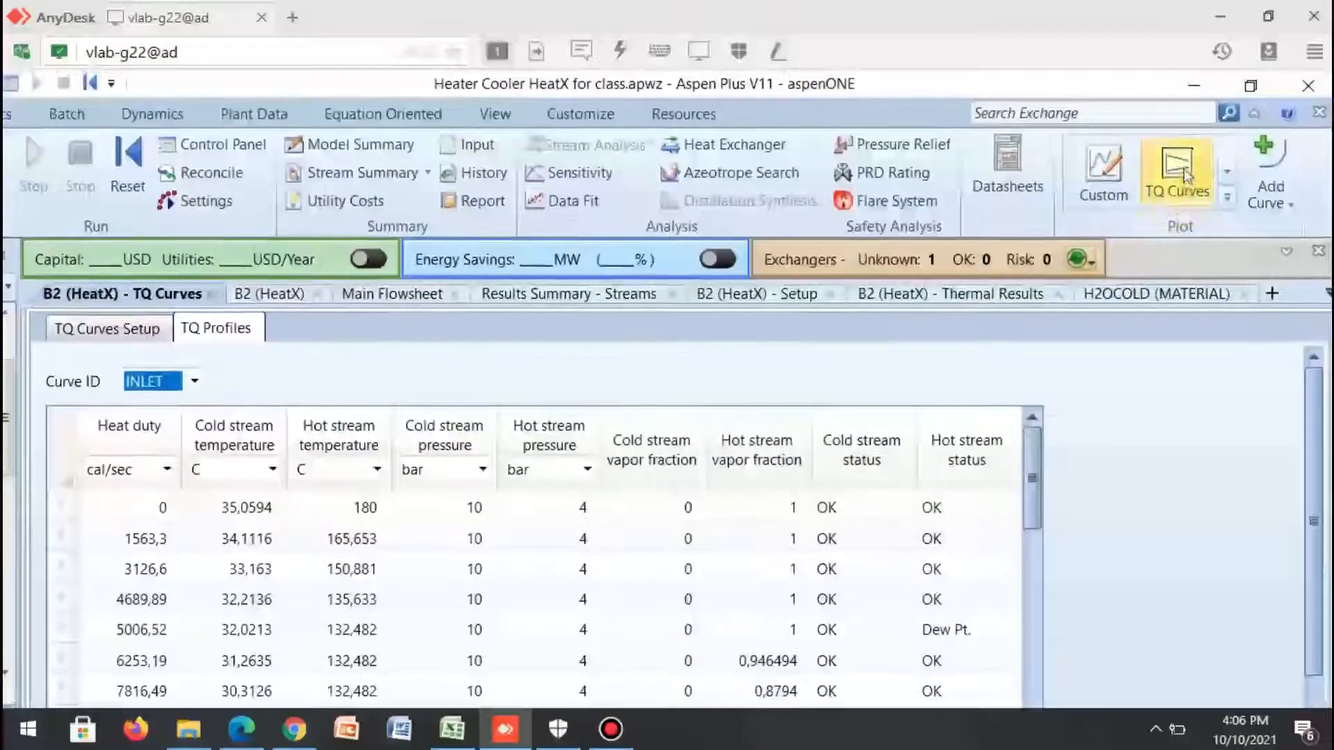
click(1184, 186)
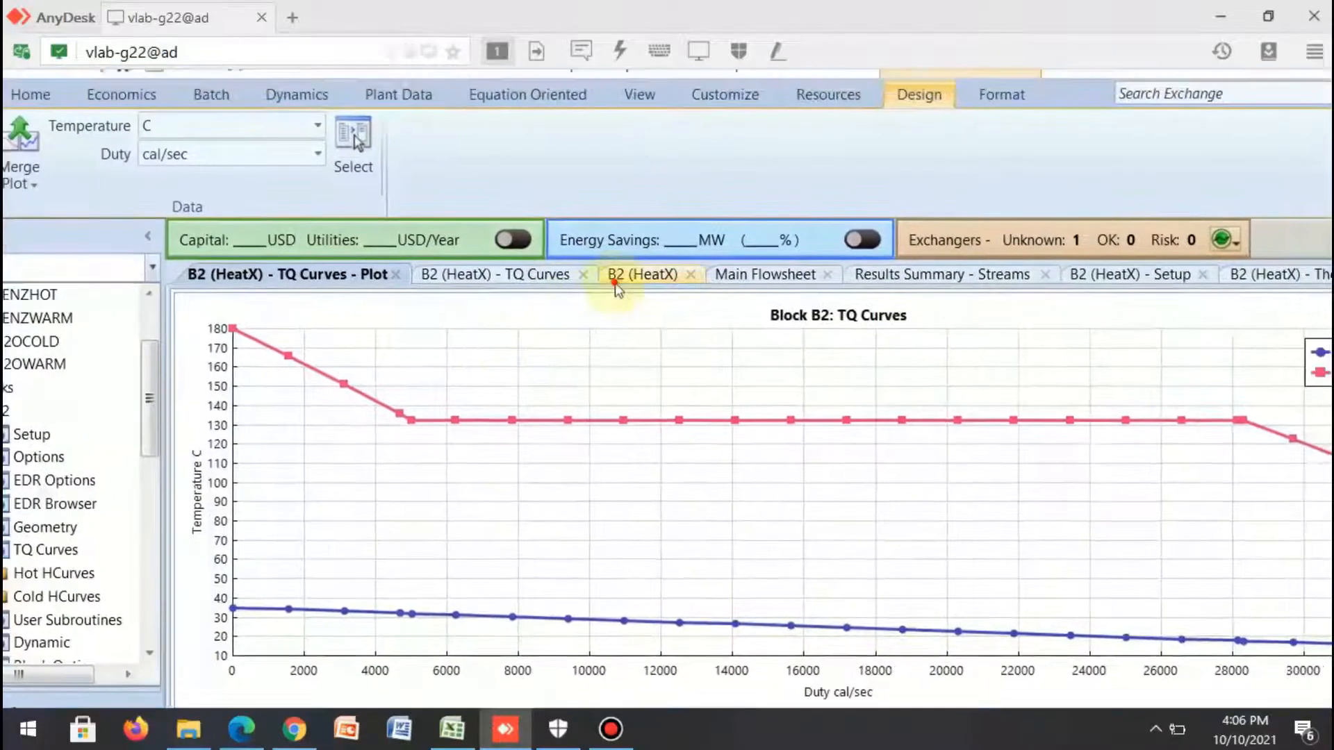
Step: Set the shortcut flow direction of block B2 to Cocurrent and view the resulting TQ curves plot and profile table
click(615, 283)
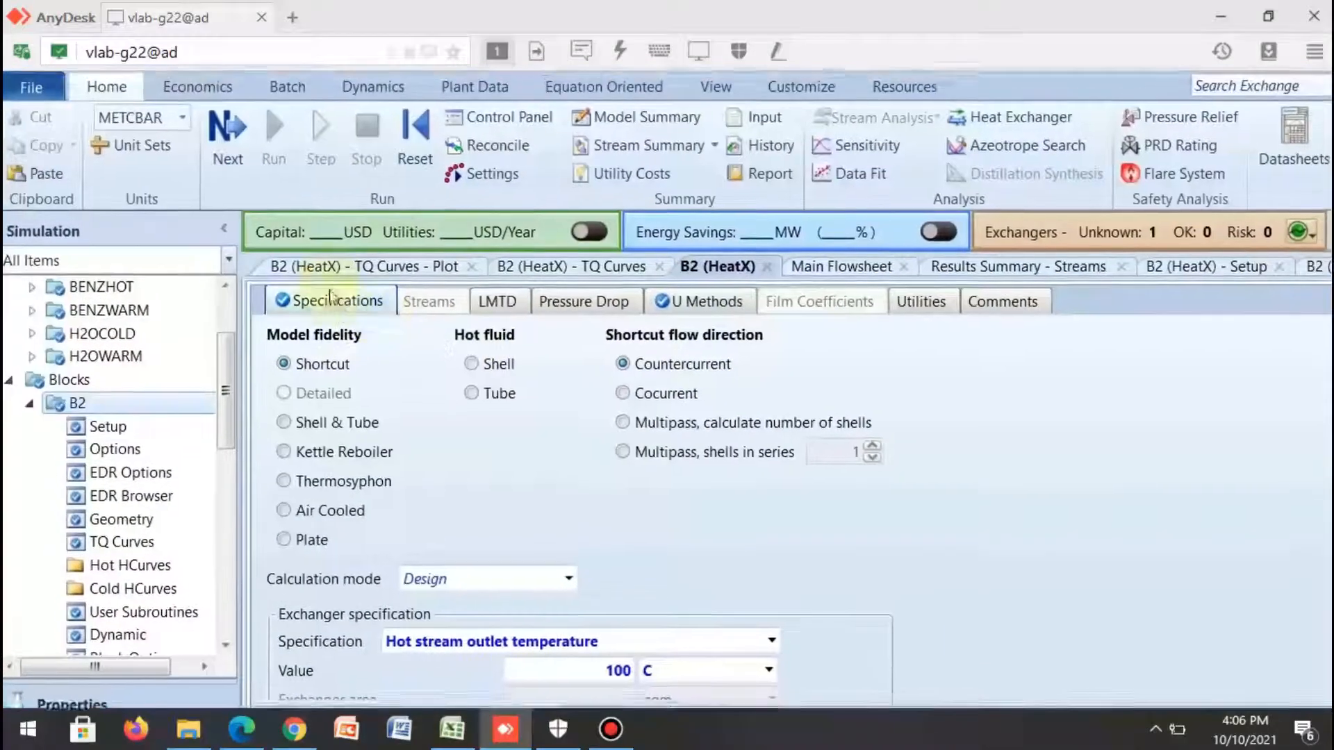
click(332, 281)
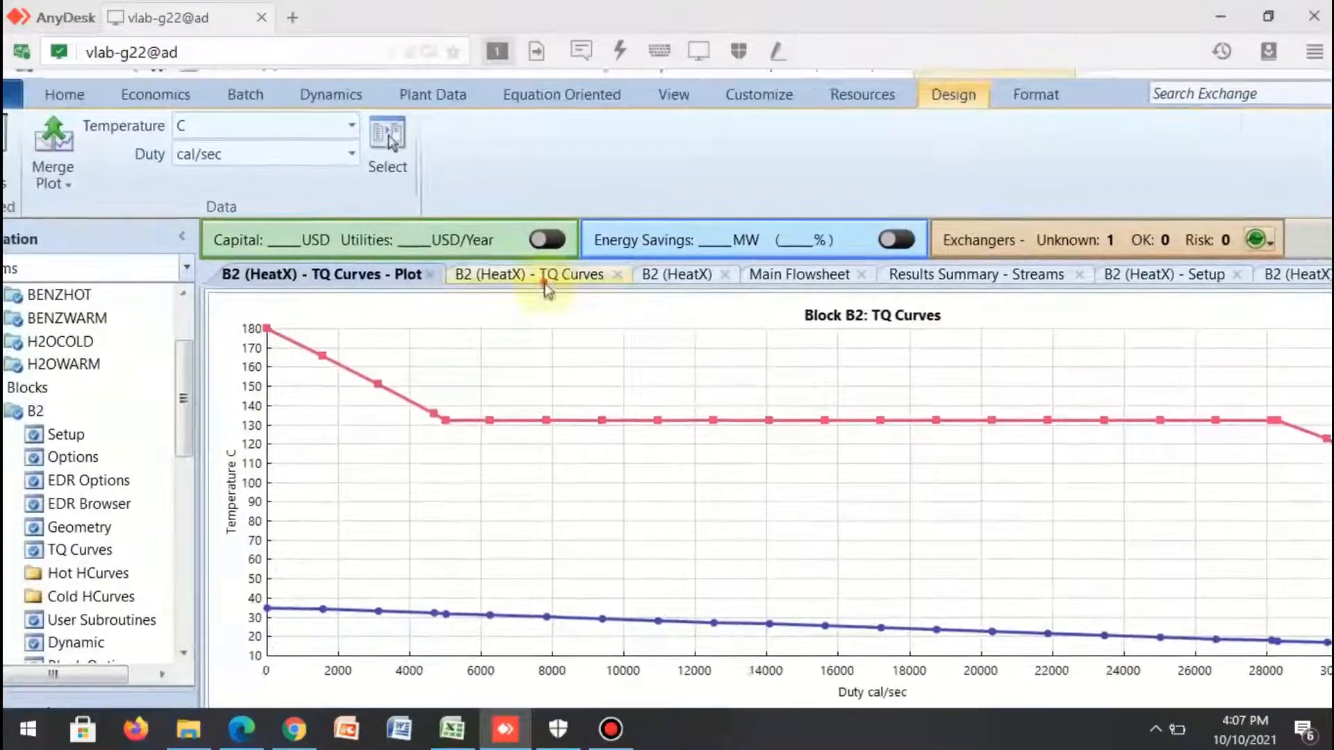
click(545, 278)
click(624, 281)
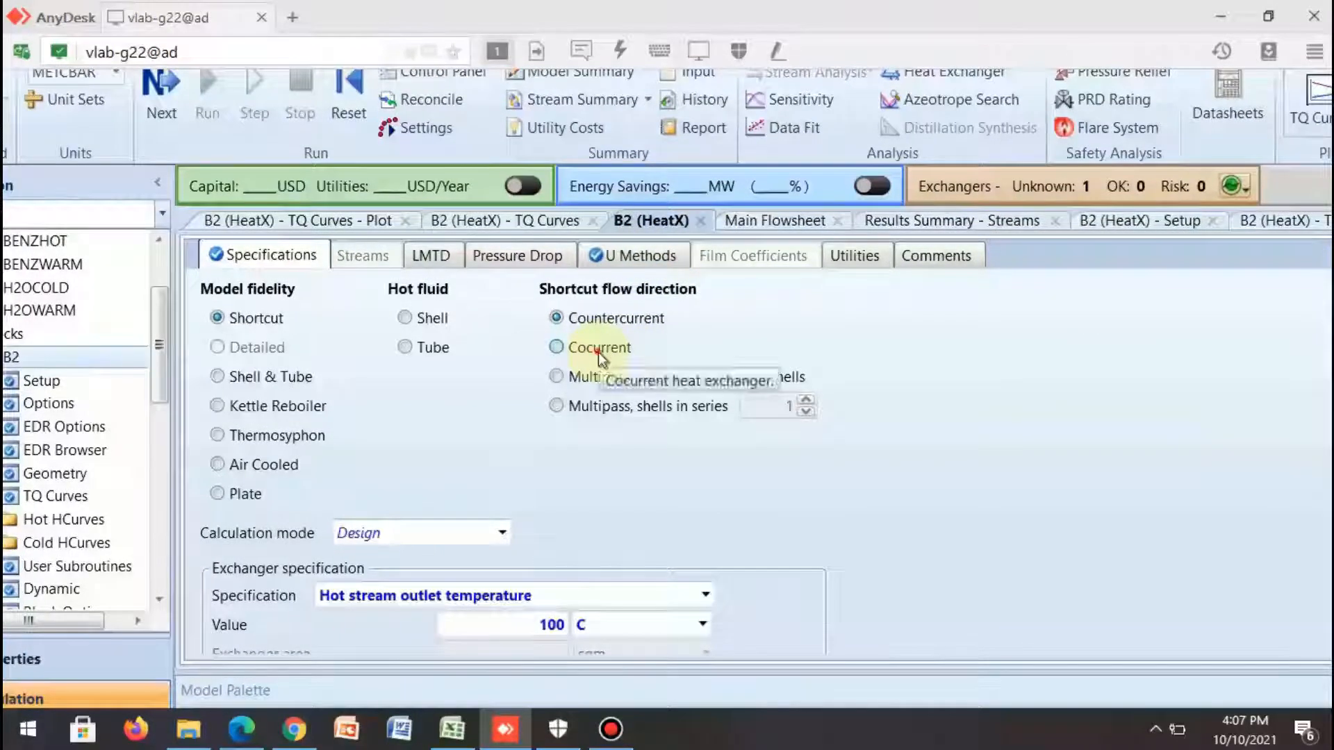
click(598, 352)
click(343, 277)
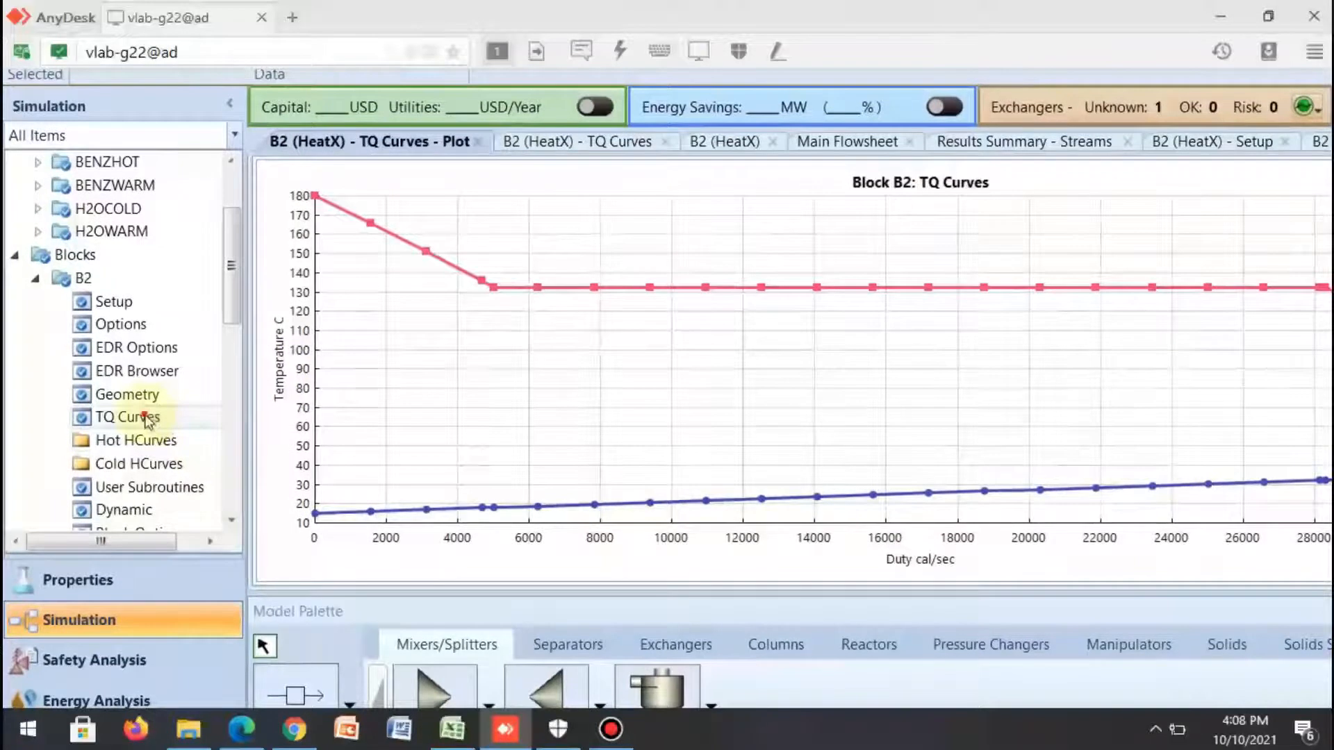
double_click(146, 418)
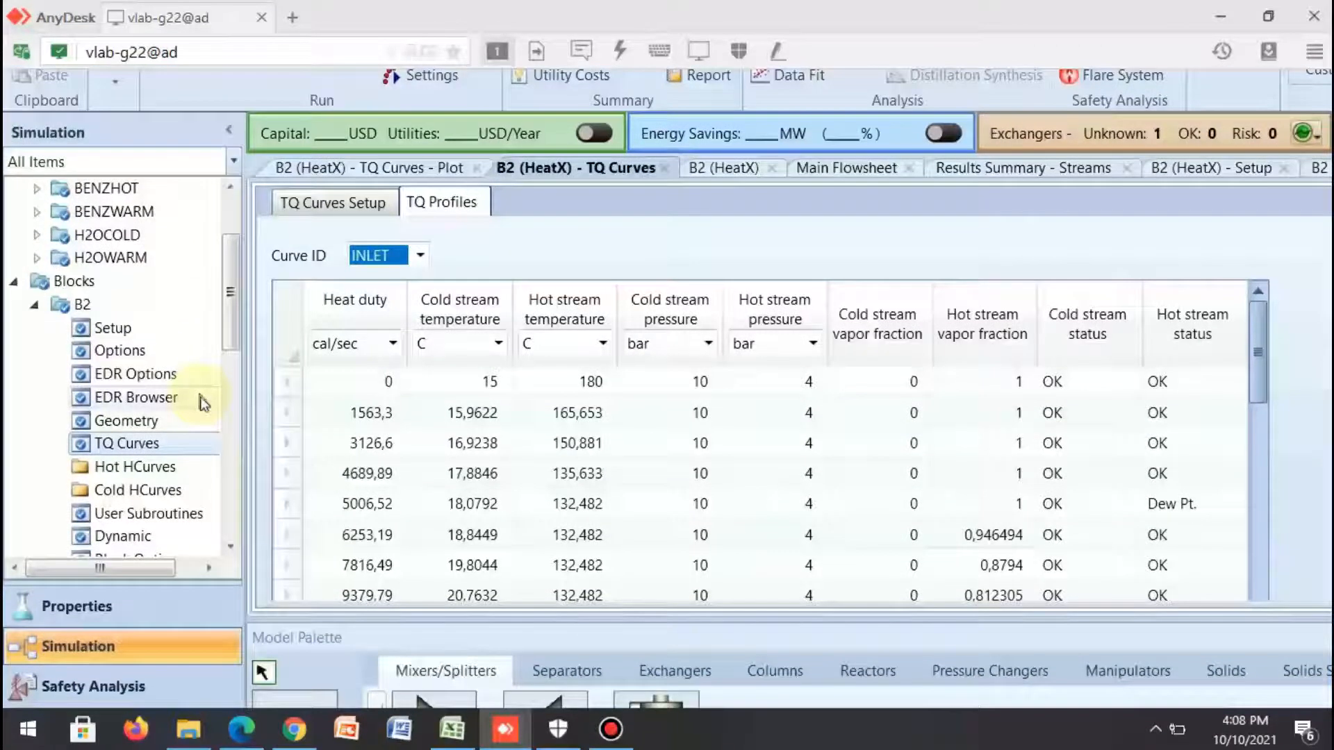
Step: Create a new property set with the ID PS-1
scroll(210, 402, up, 2)
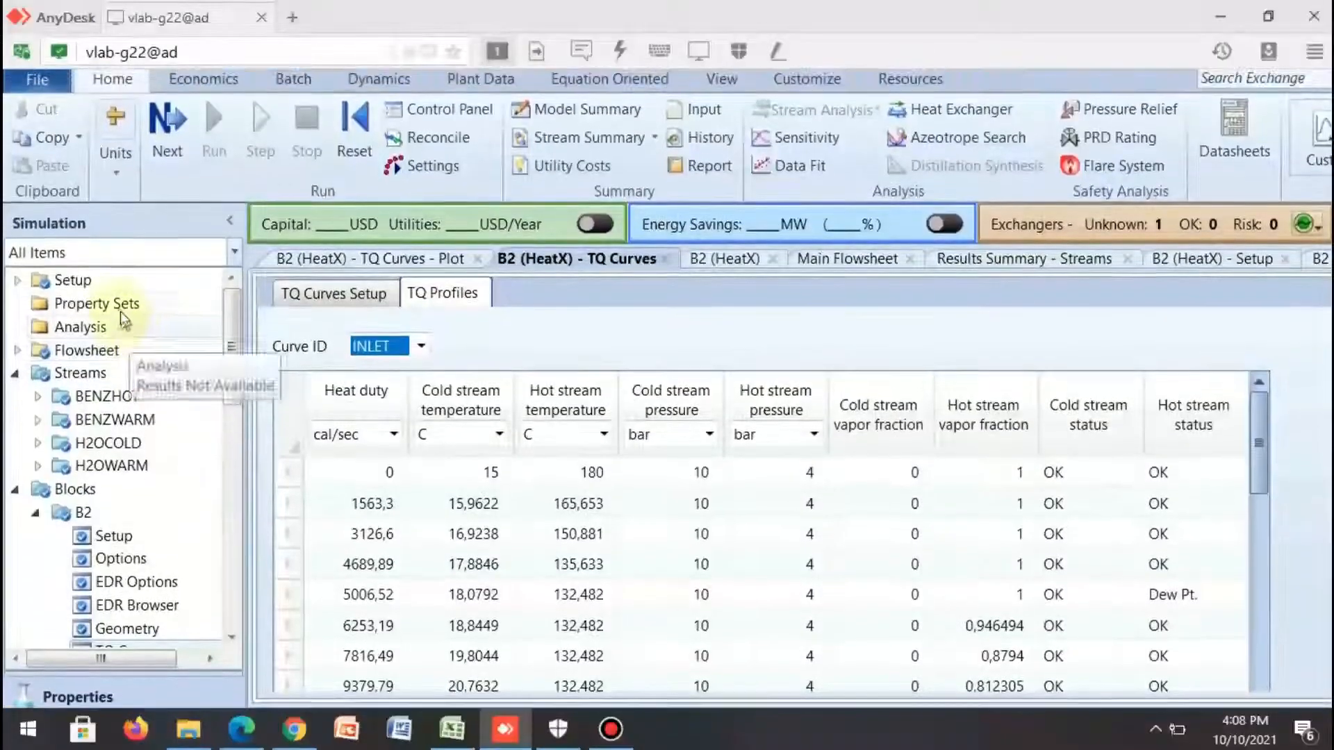
click(118, 306)
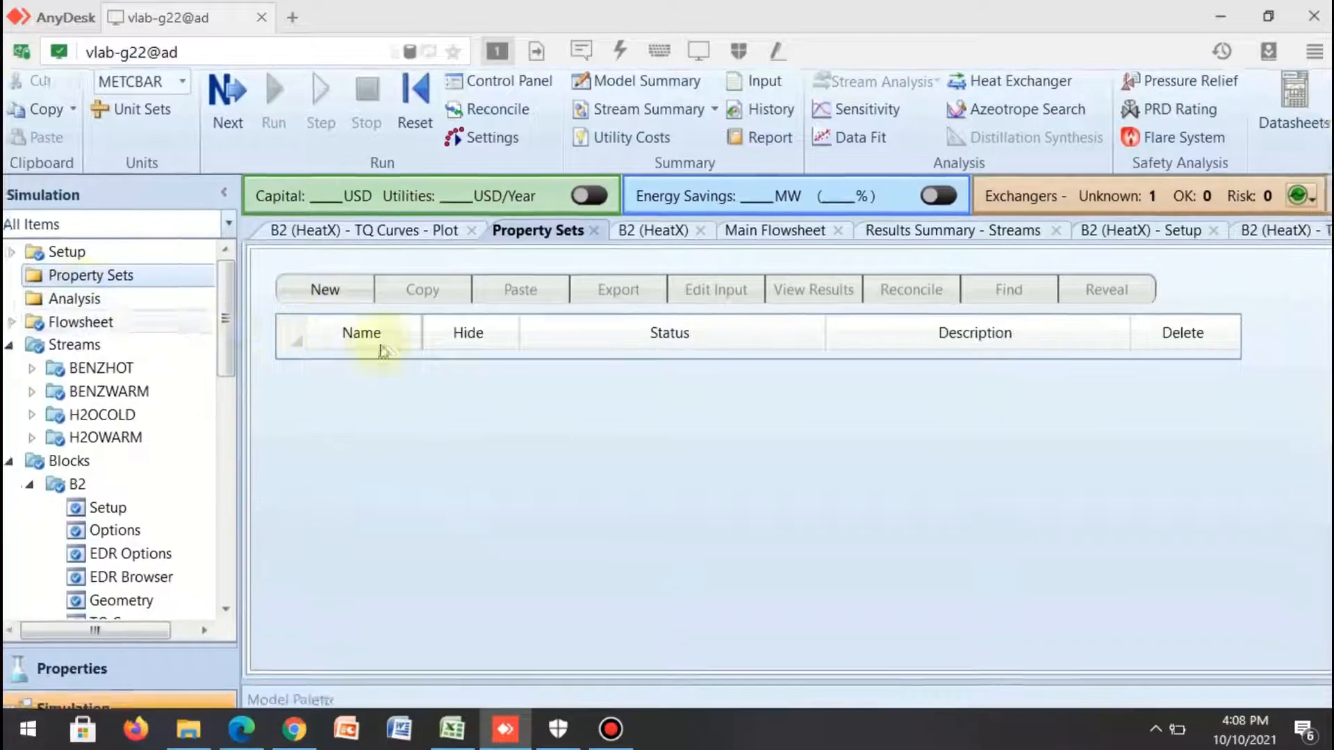
click(340, 321)
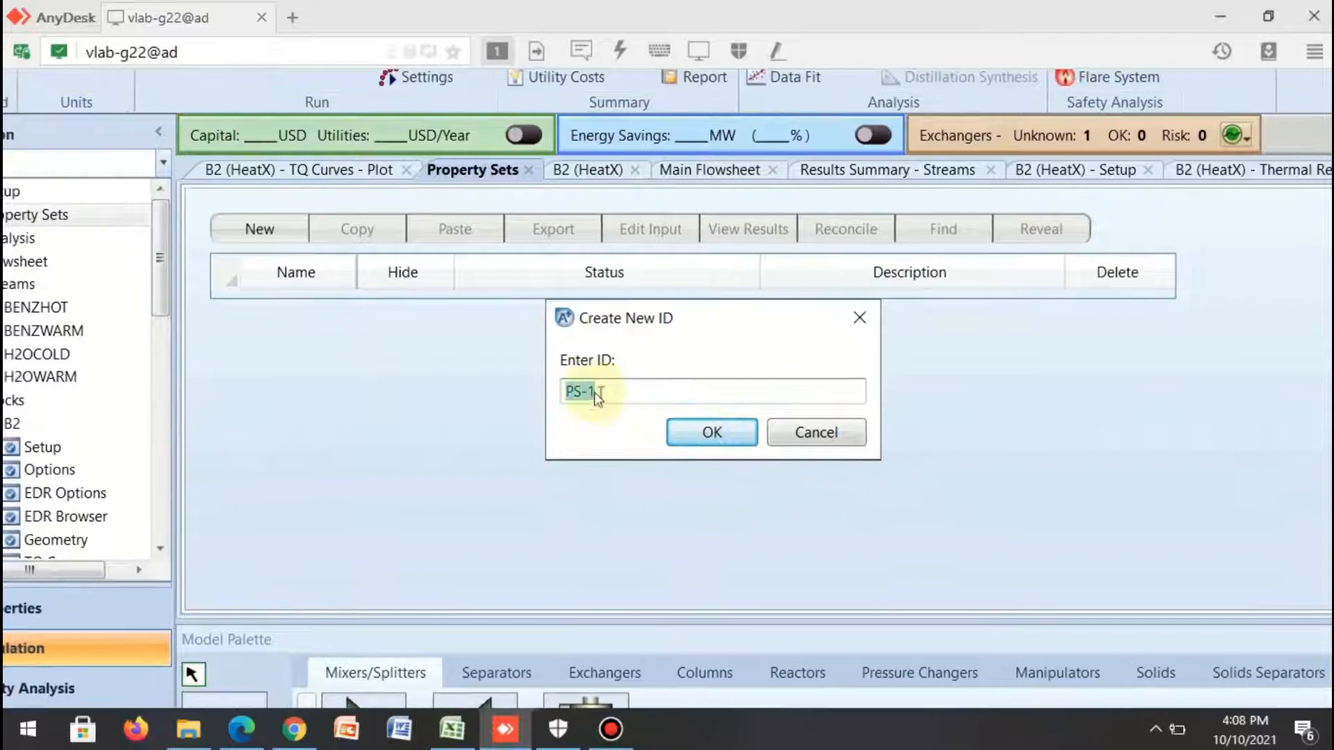
click(606, 391)
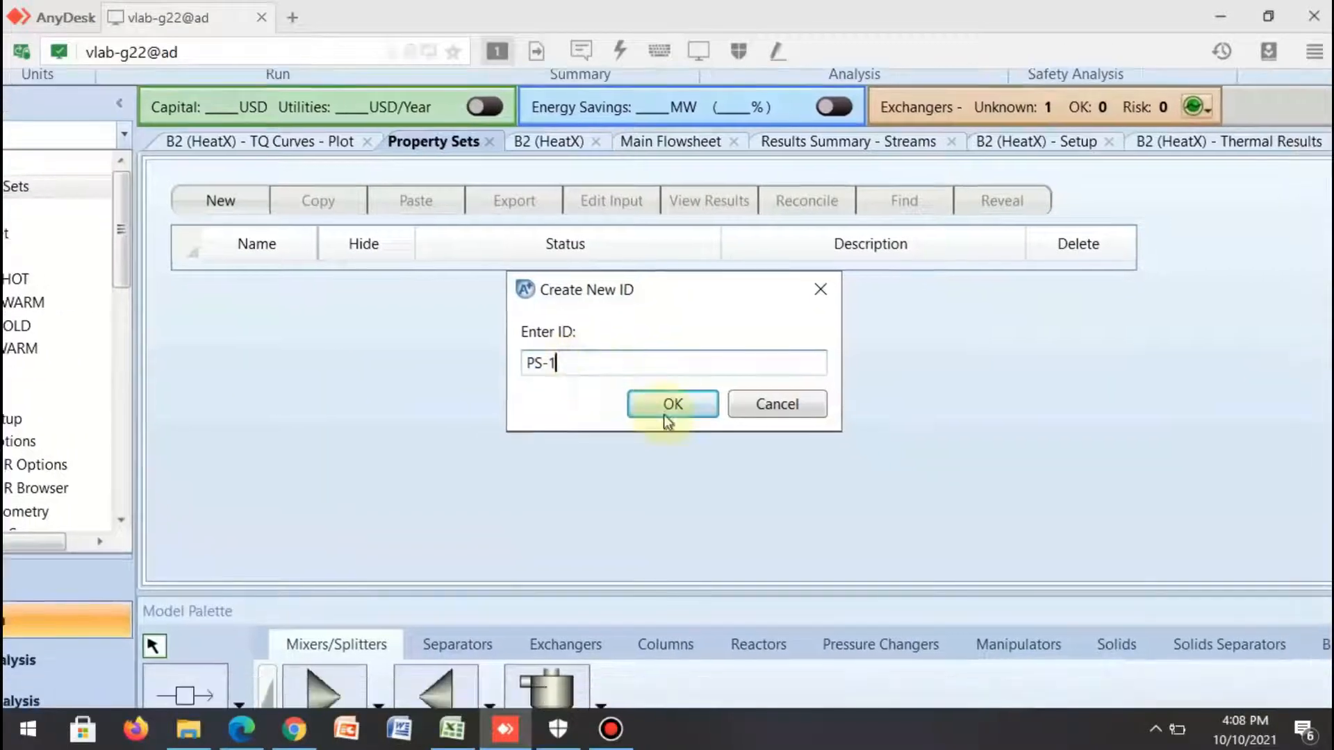
click(666, 415)
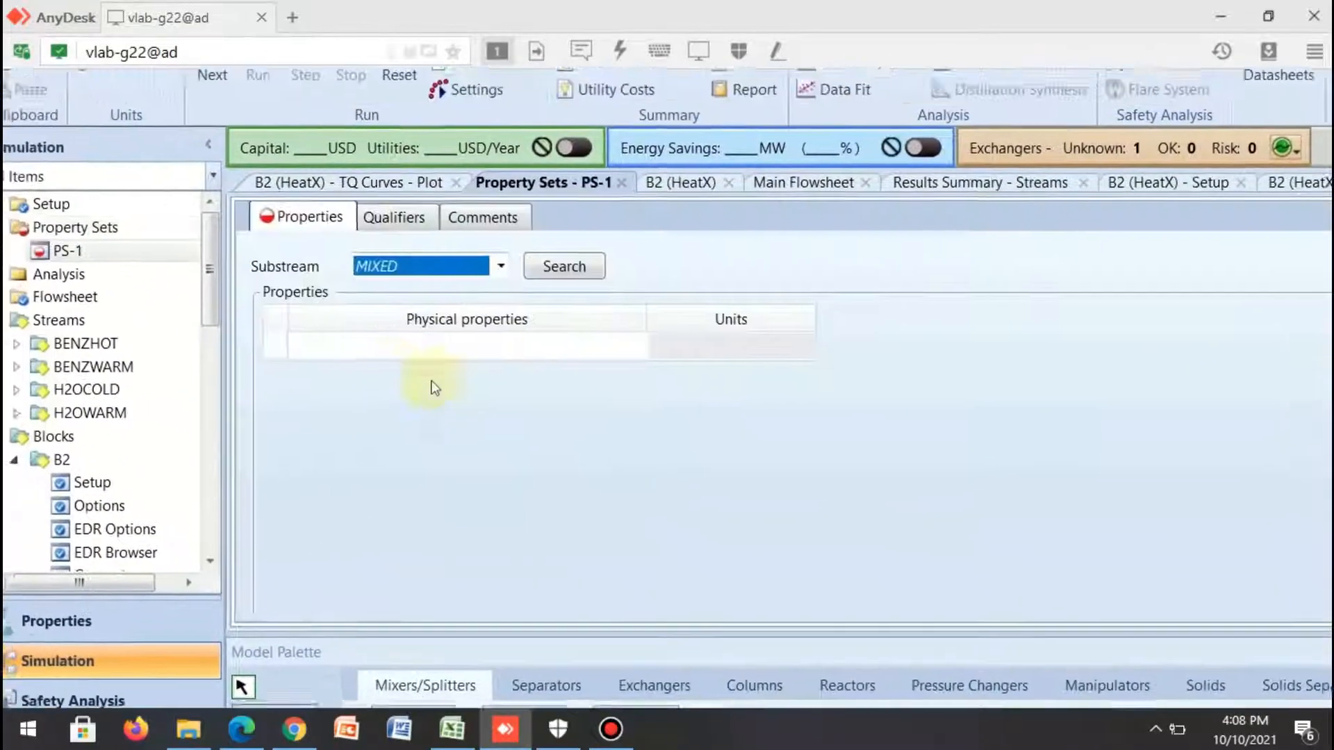
Step: Add the physical properties CP and K to property set PS-1, keeping the MIXED substream
click(396, 365)
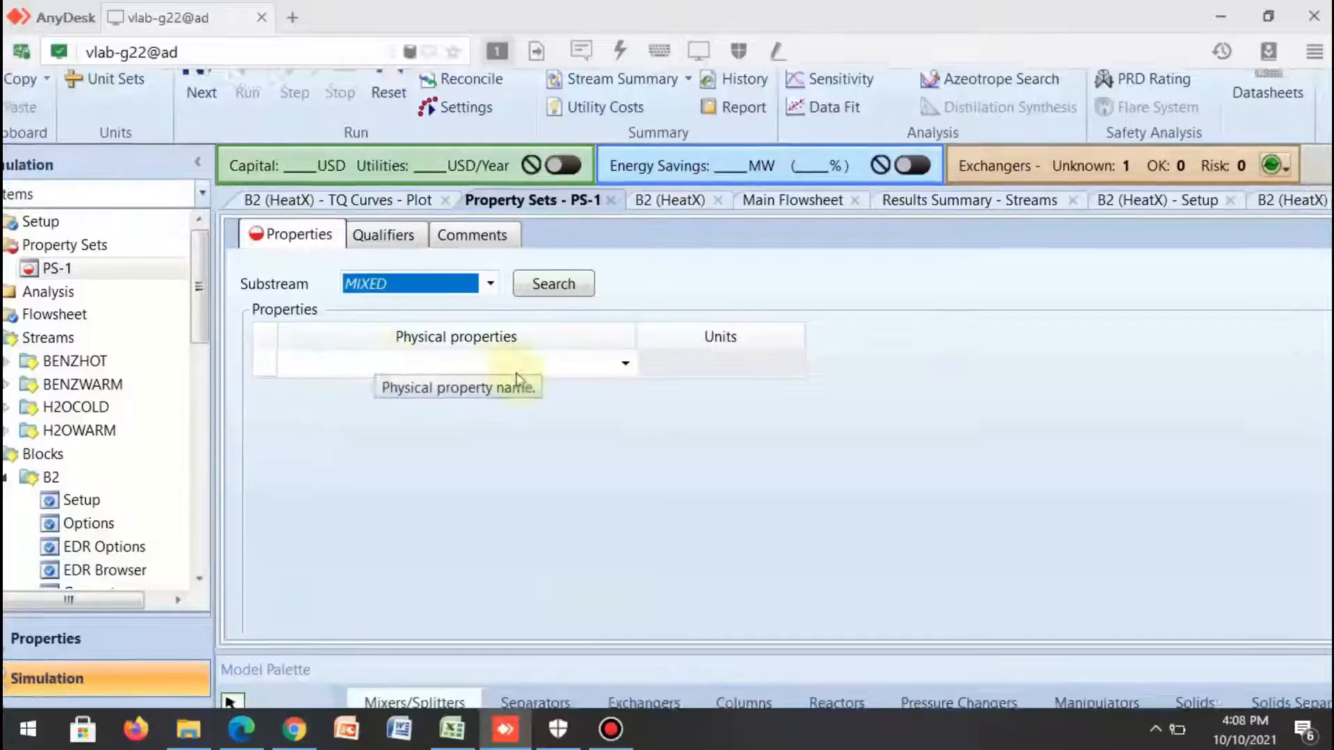
click(507, 373)
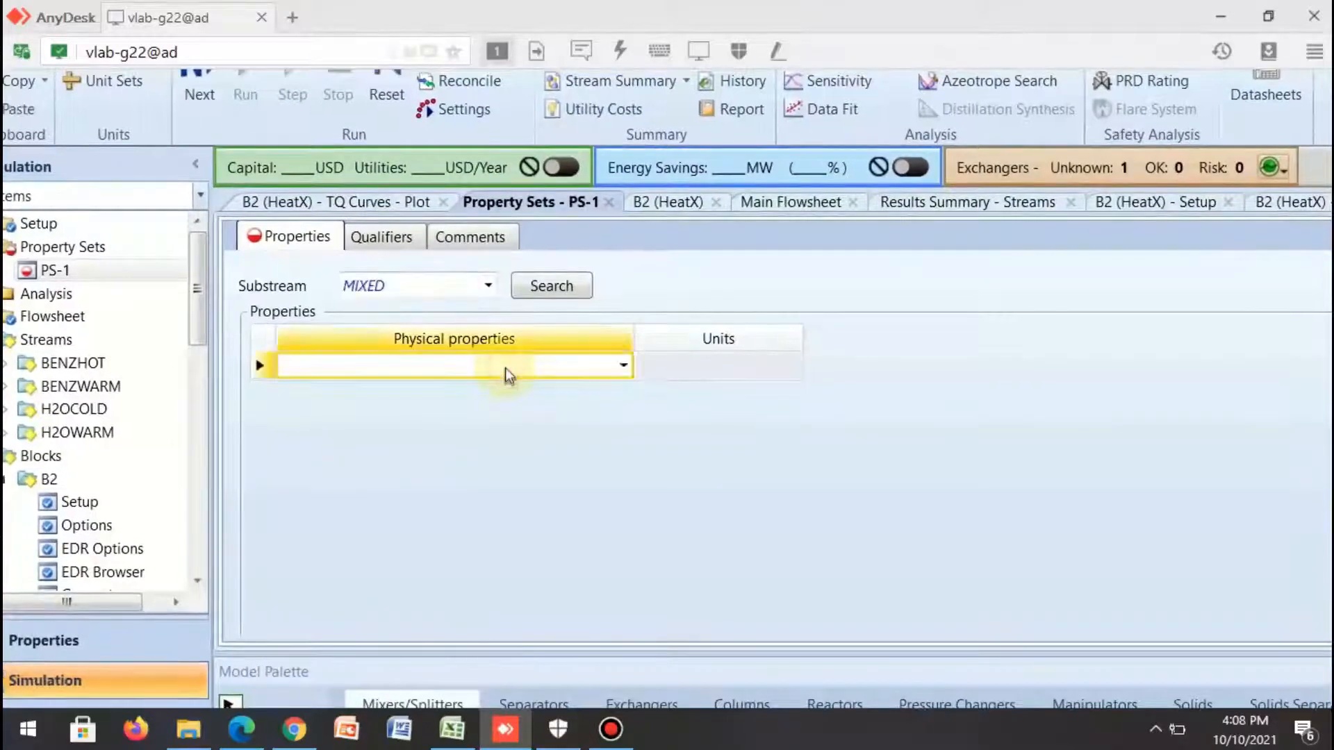
click(588, 369)
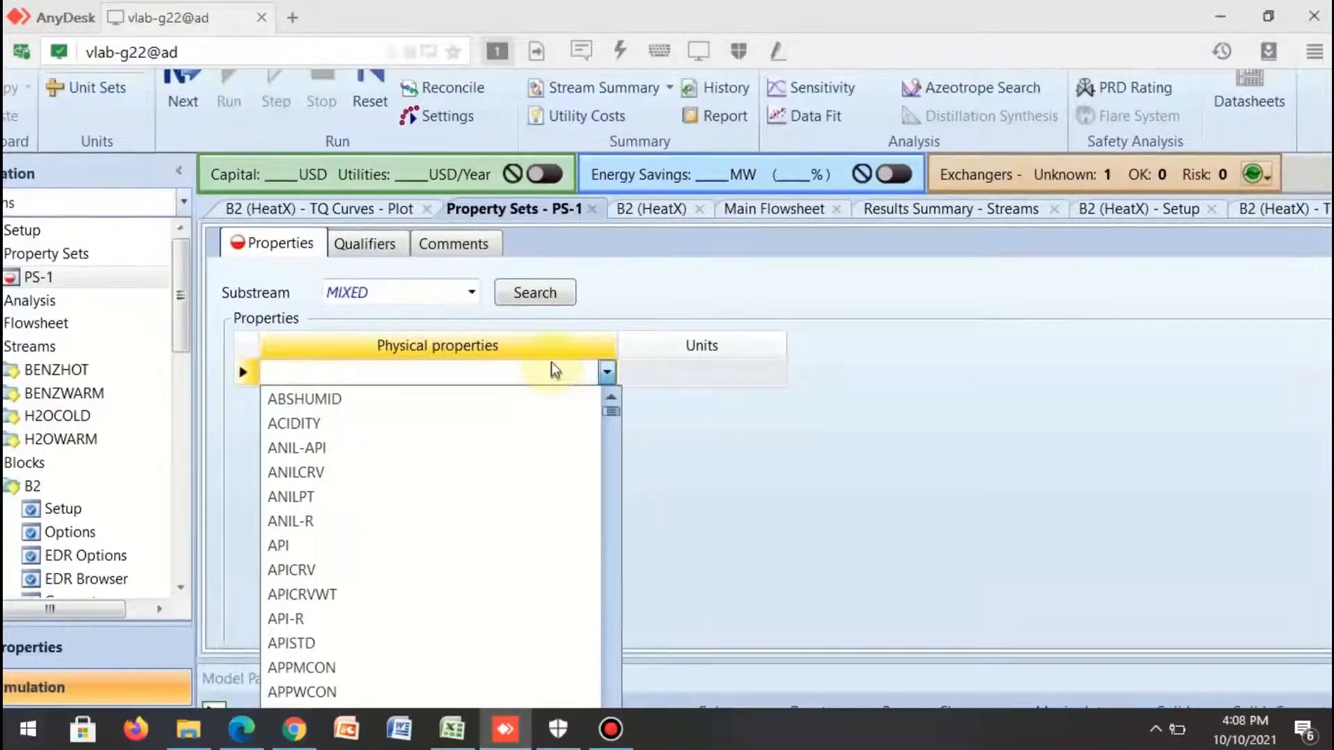
scroll(554, 368, down, 10)
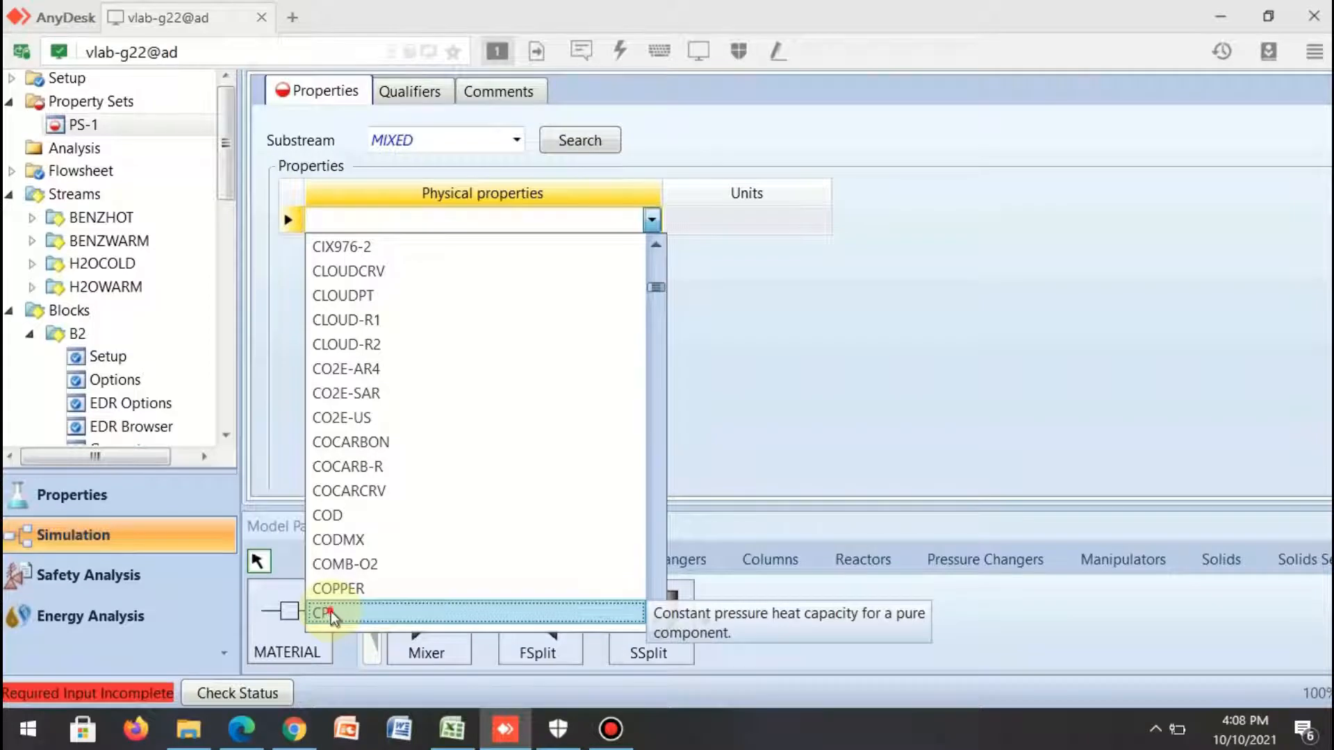
click(329, 614)
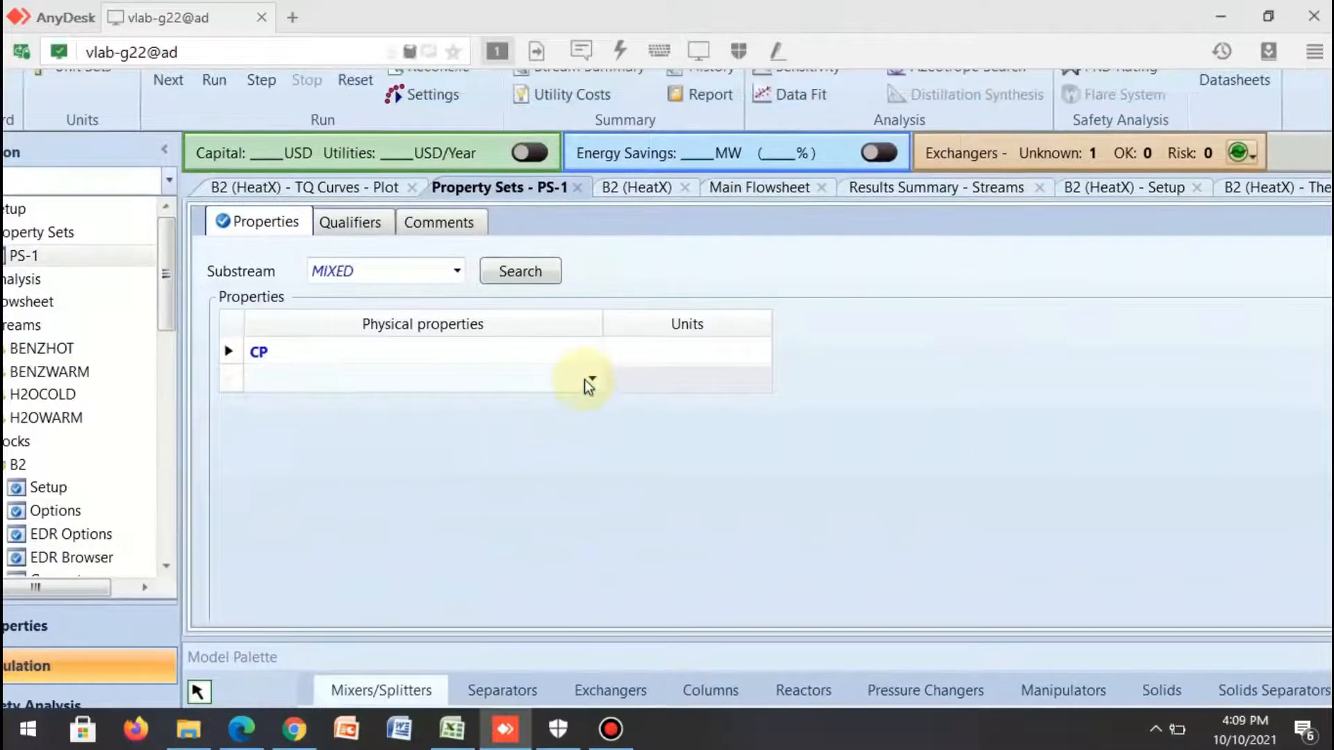
click(585, 379)
click(585, 379)
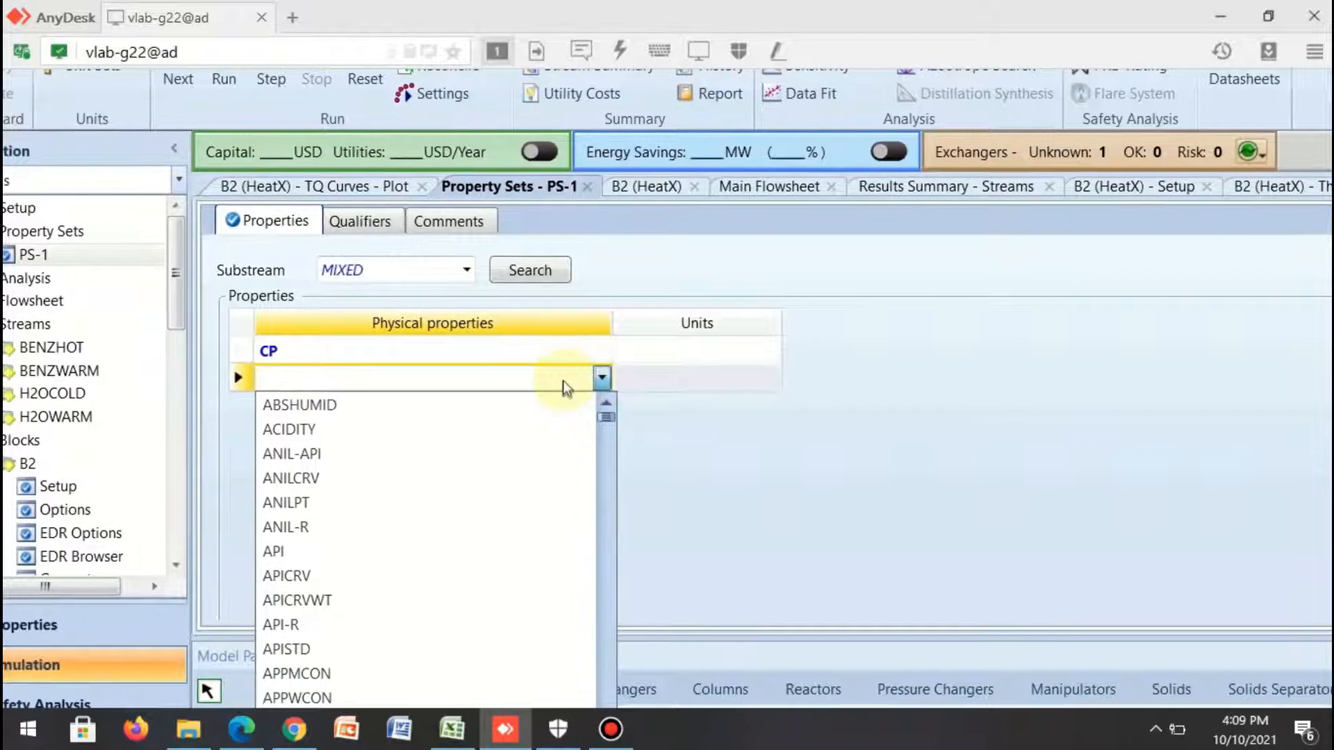
key(k)
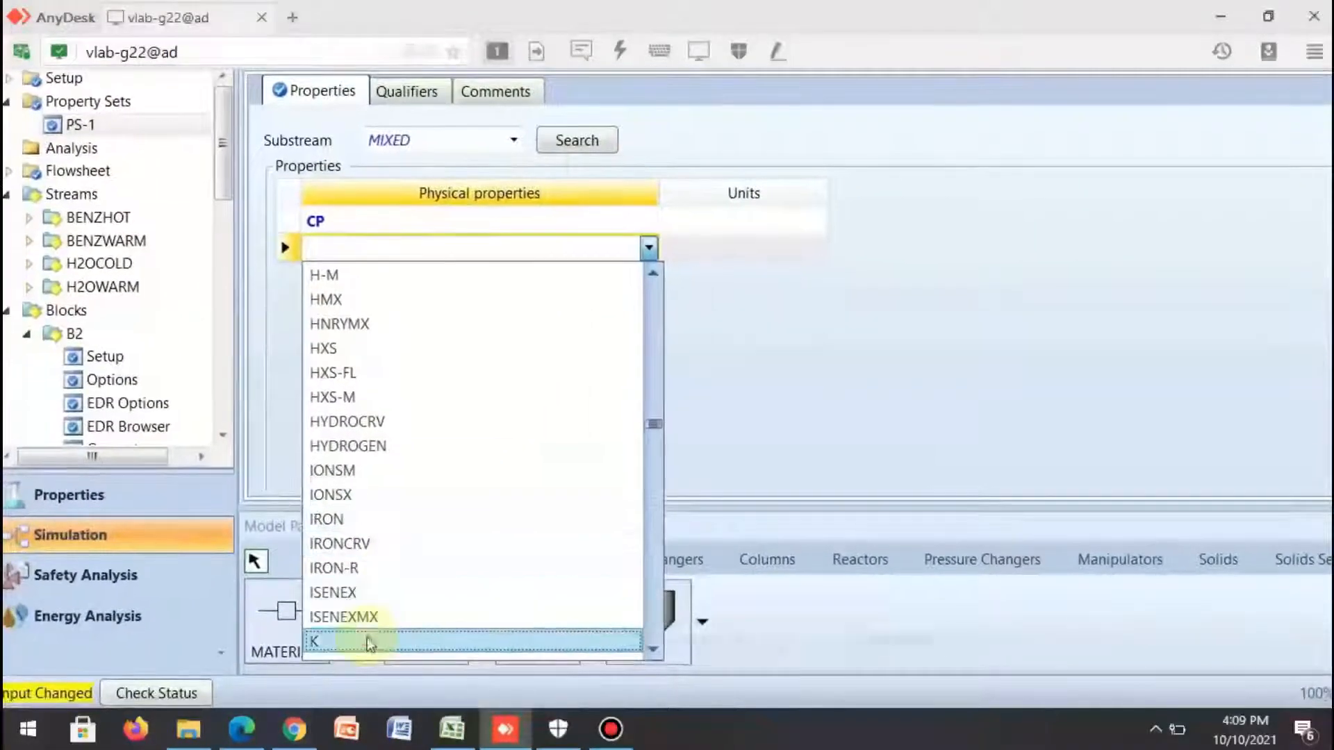
click(369, 636)
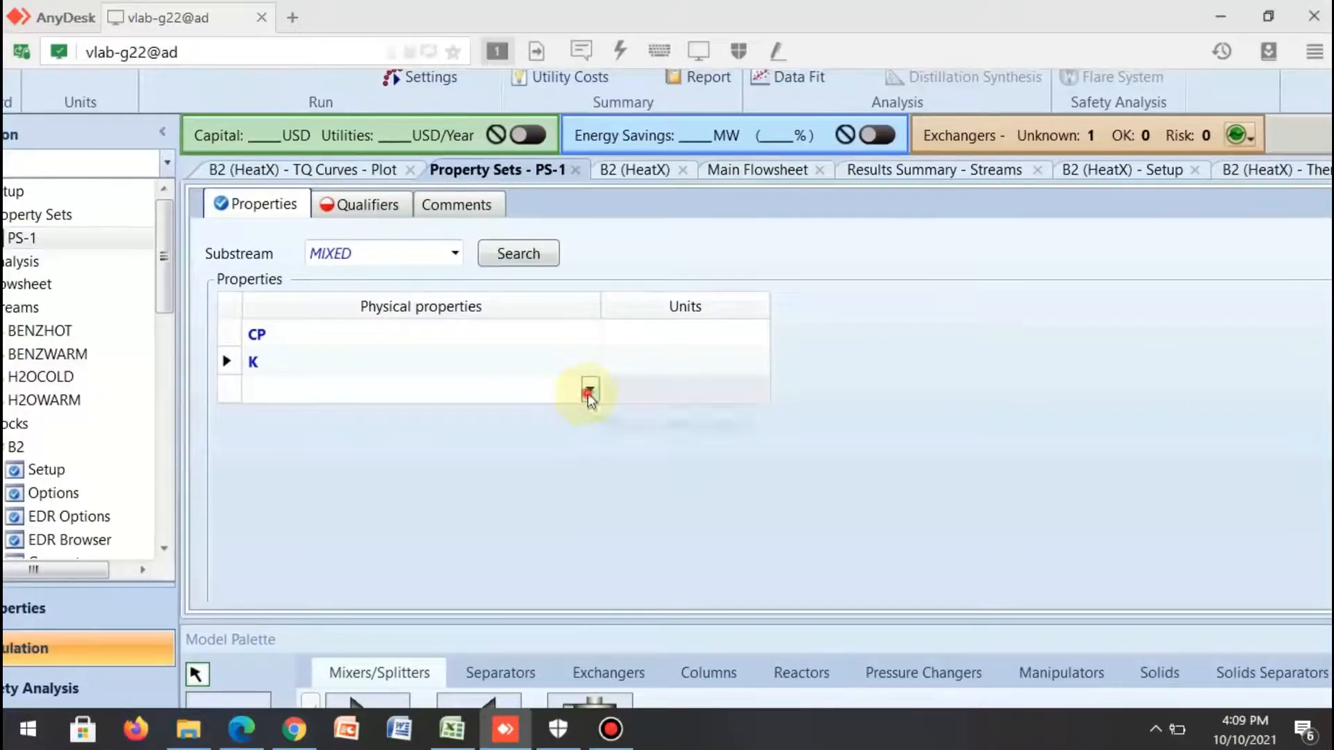
Step: Add V-FL as the third physical property of property set PS-1
click(589, 394)
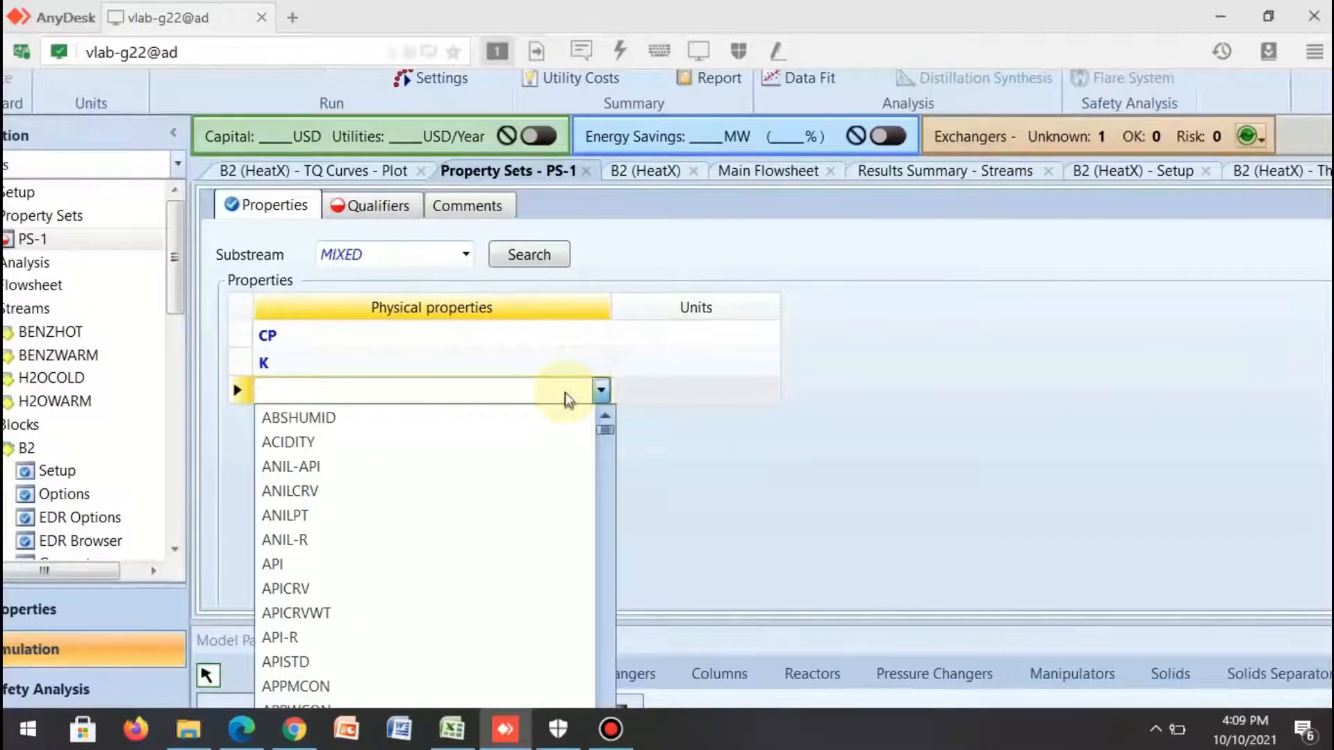
key(v)
scroll(576, 495, down, 1)
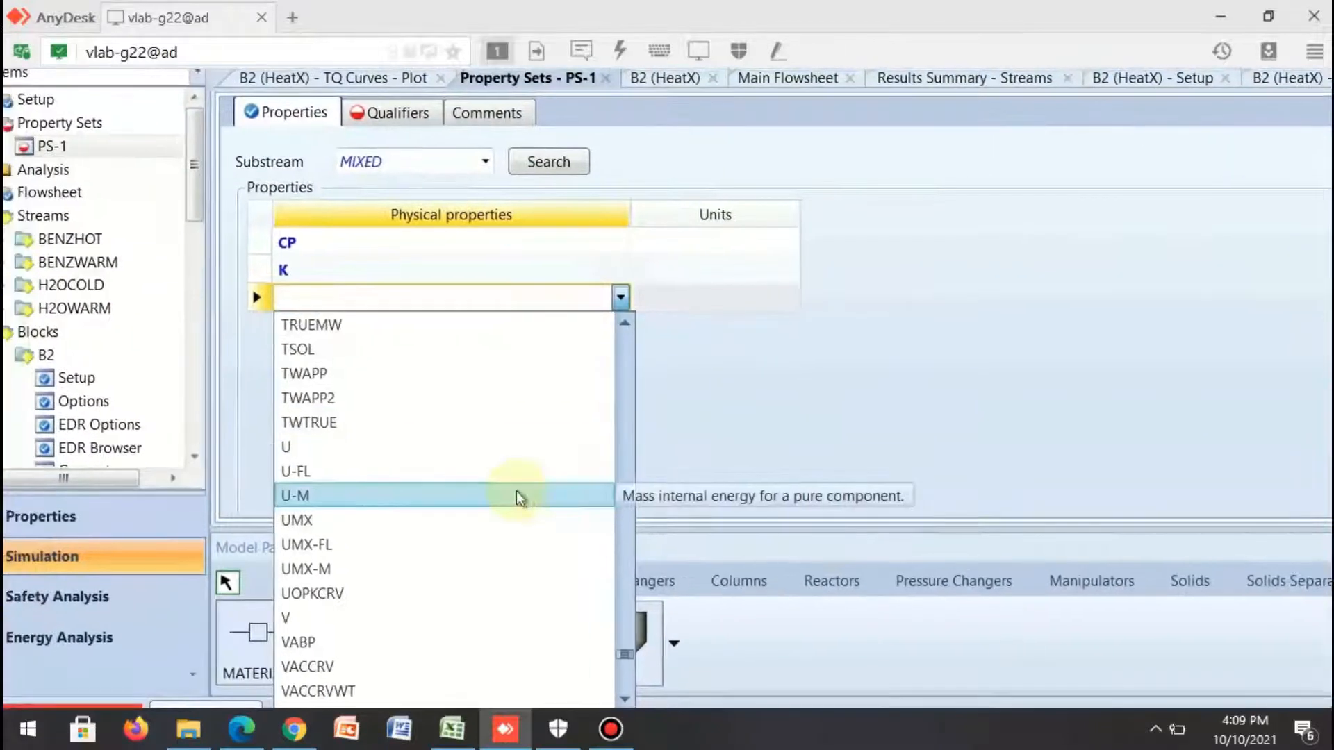
scroll(516, 495, down, 2)
scroll(405, 524, down, 1)
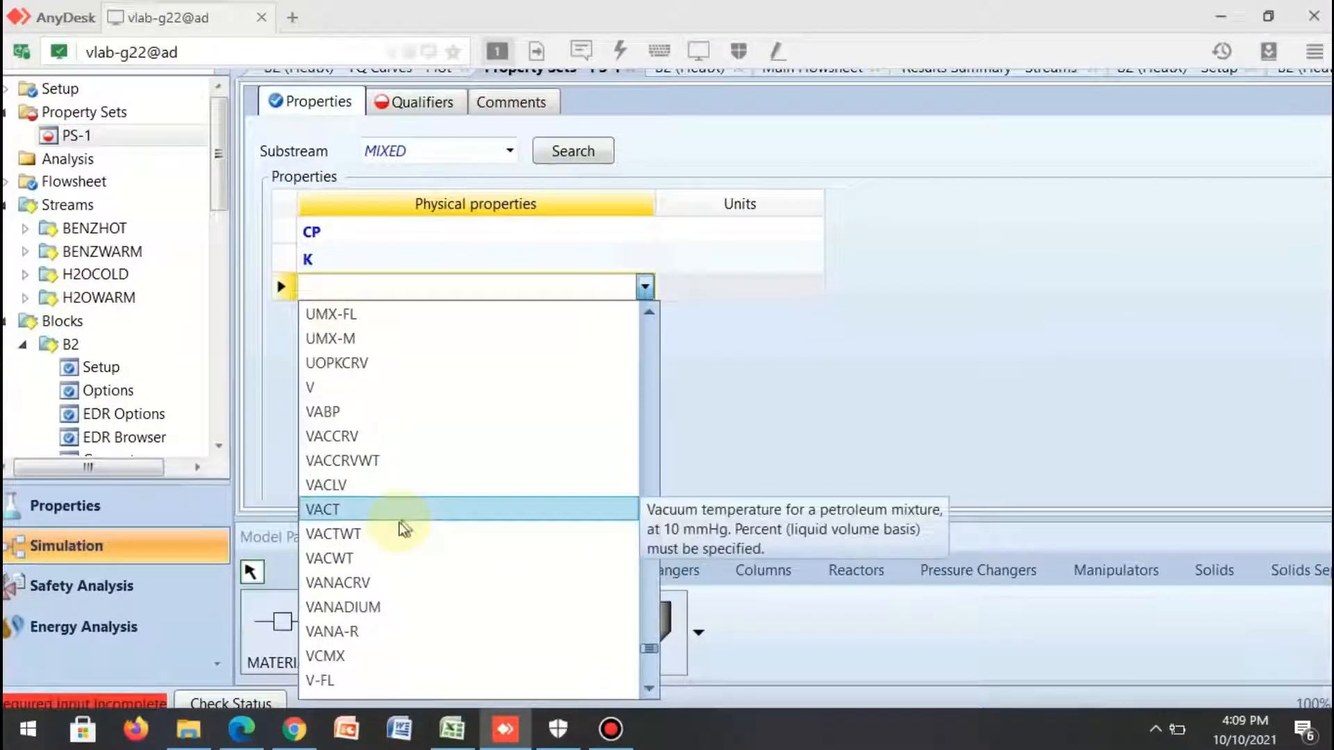
scroll(353, 674, down, 1)
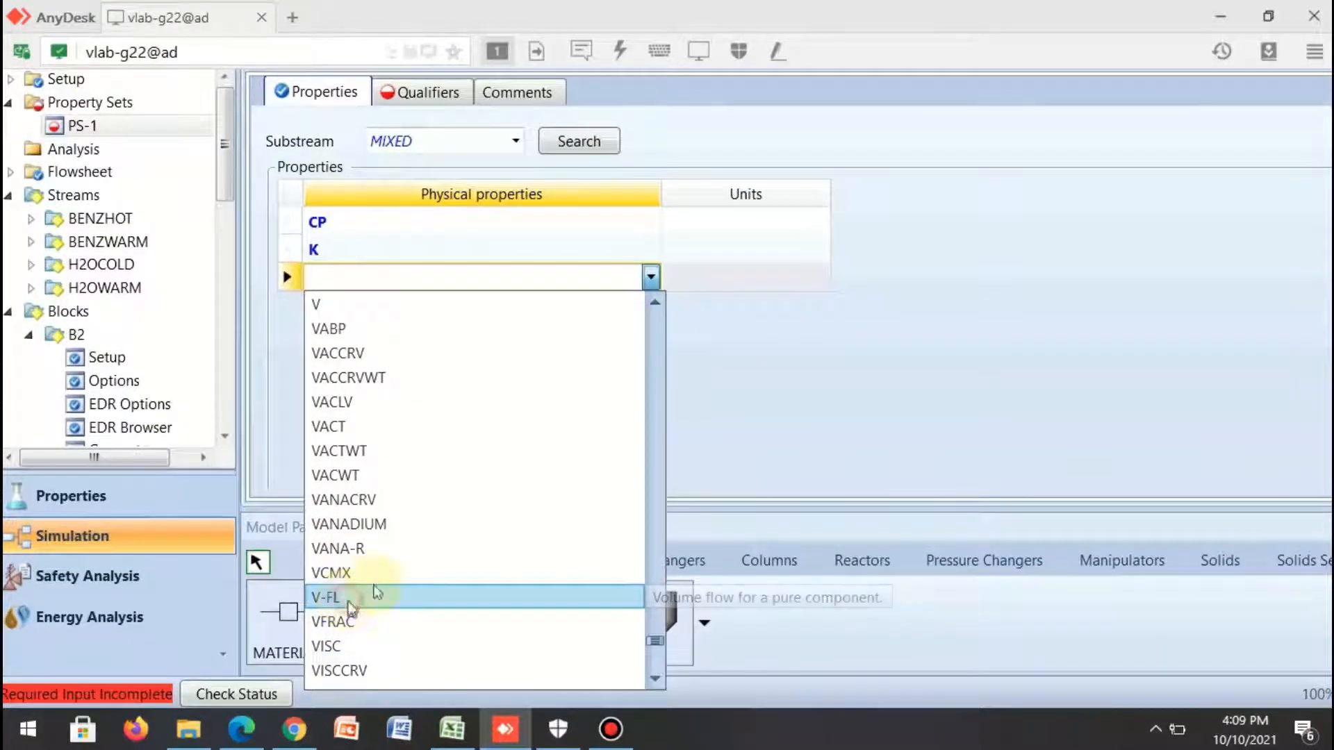
click(349, 600)
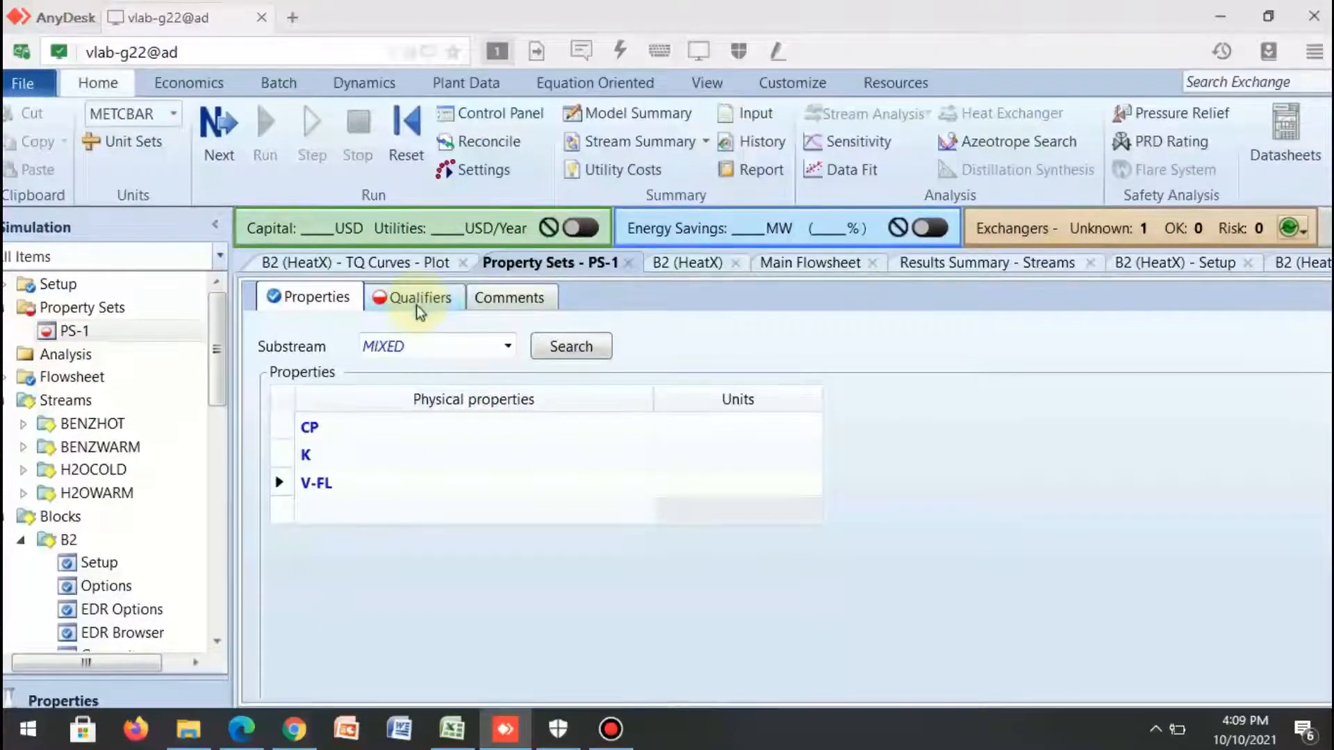
Step: Set the phase qualifiers of property set PS-1 to Liquid, Vapor and Total
click(420, 303)
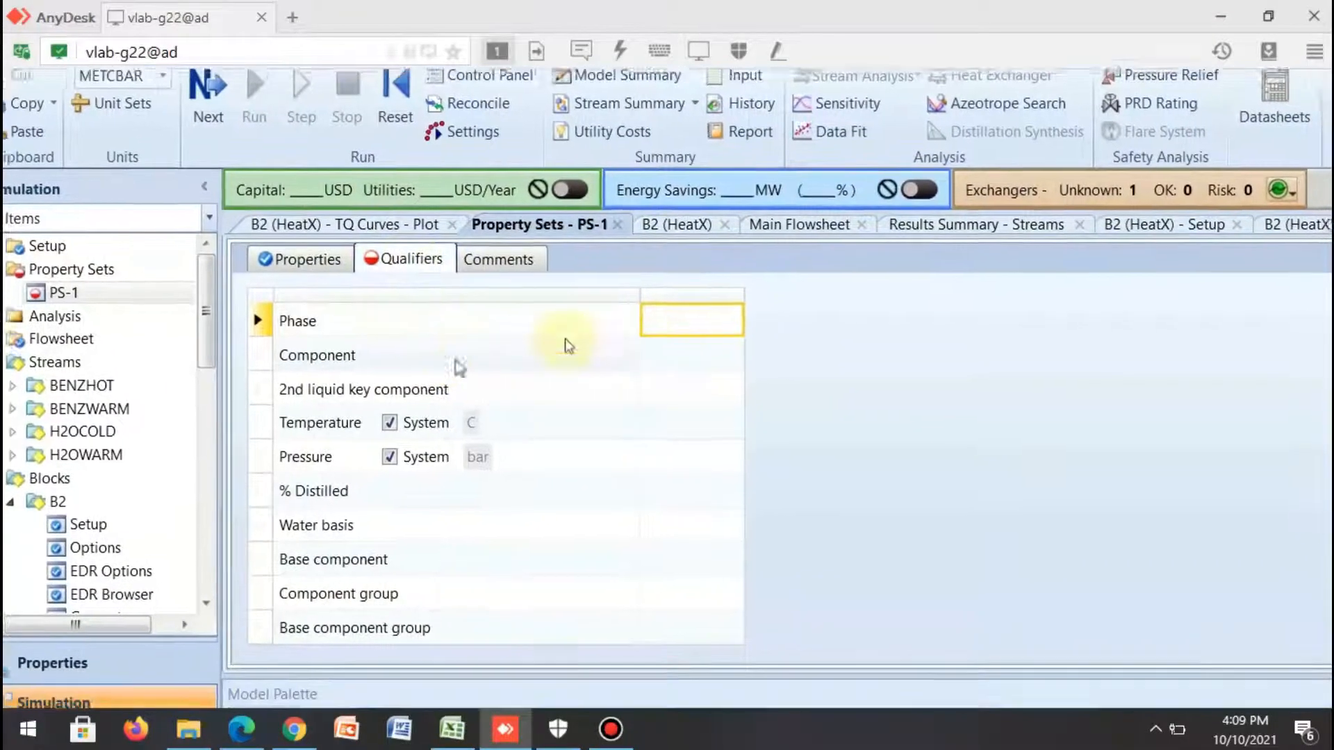
mouse_move(655, 338)
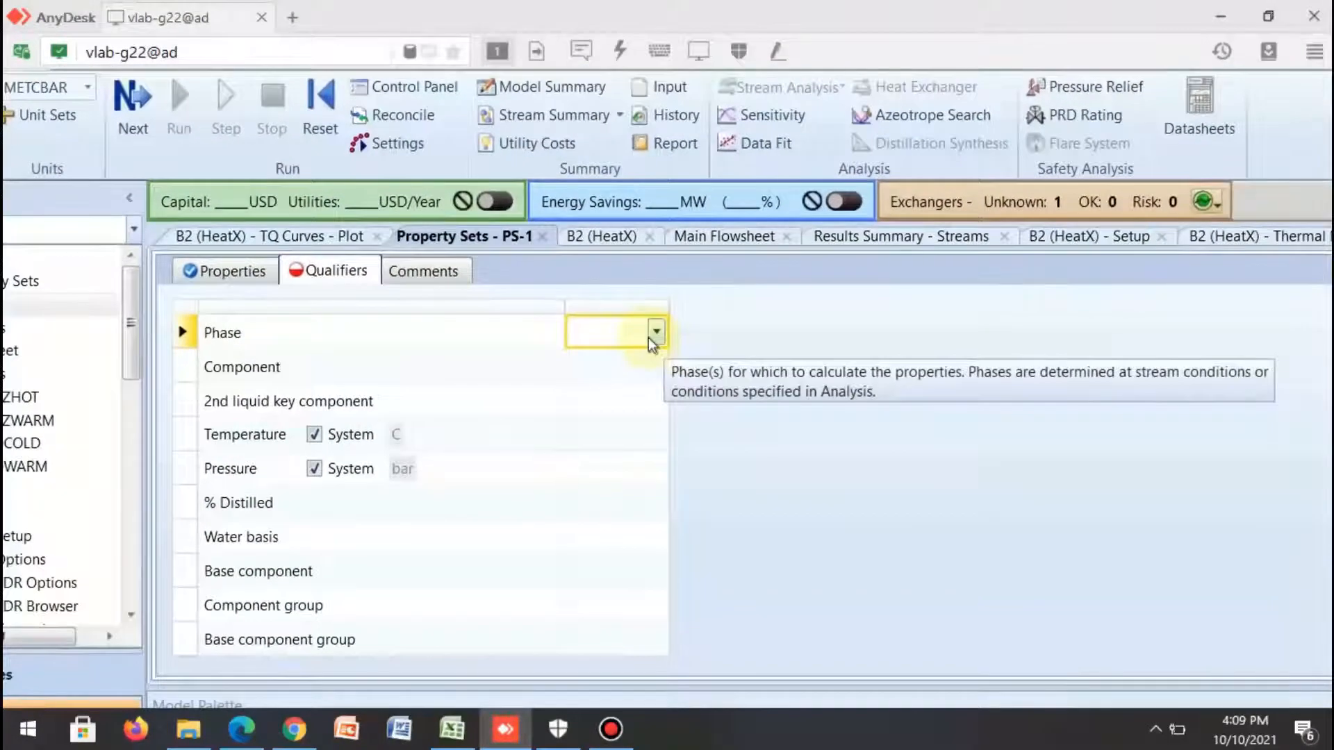
click(655, 333)
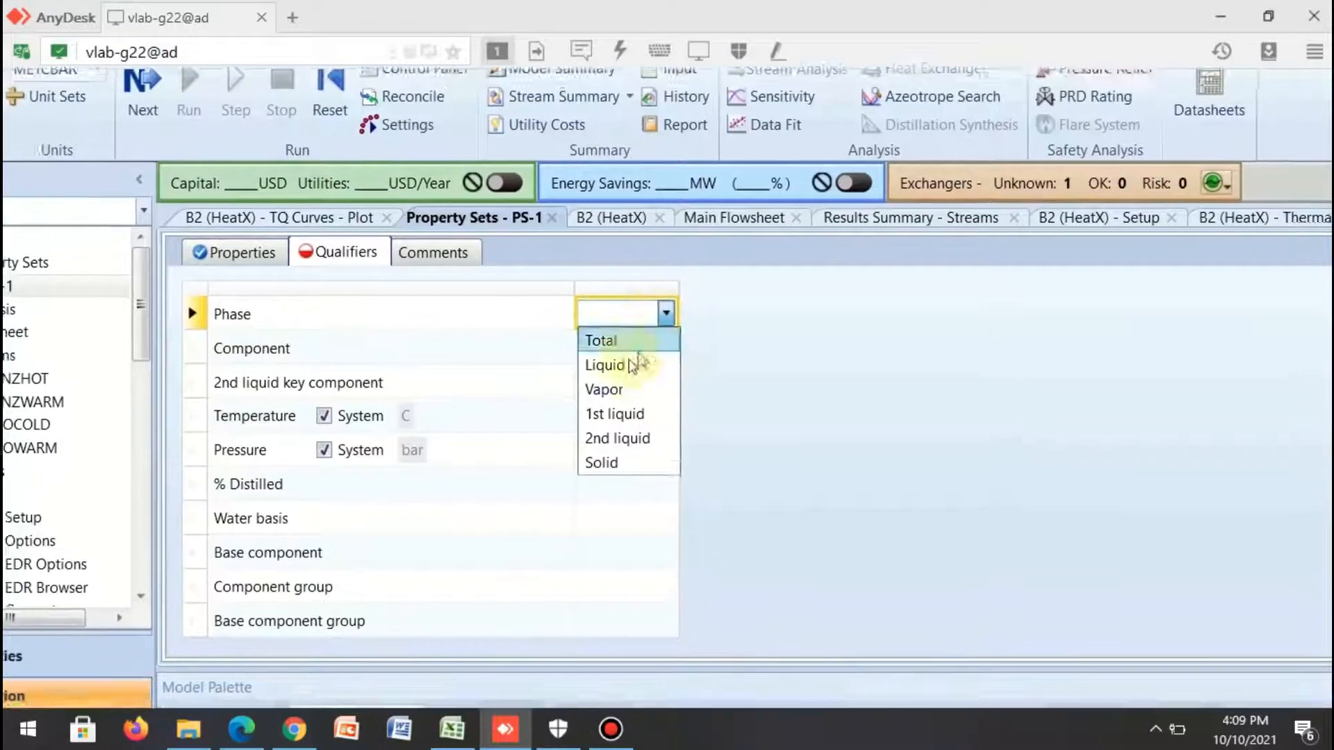
click(628, 361)
click(686, 339)
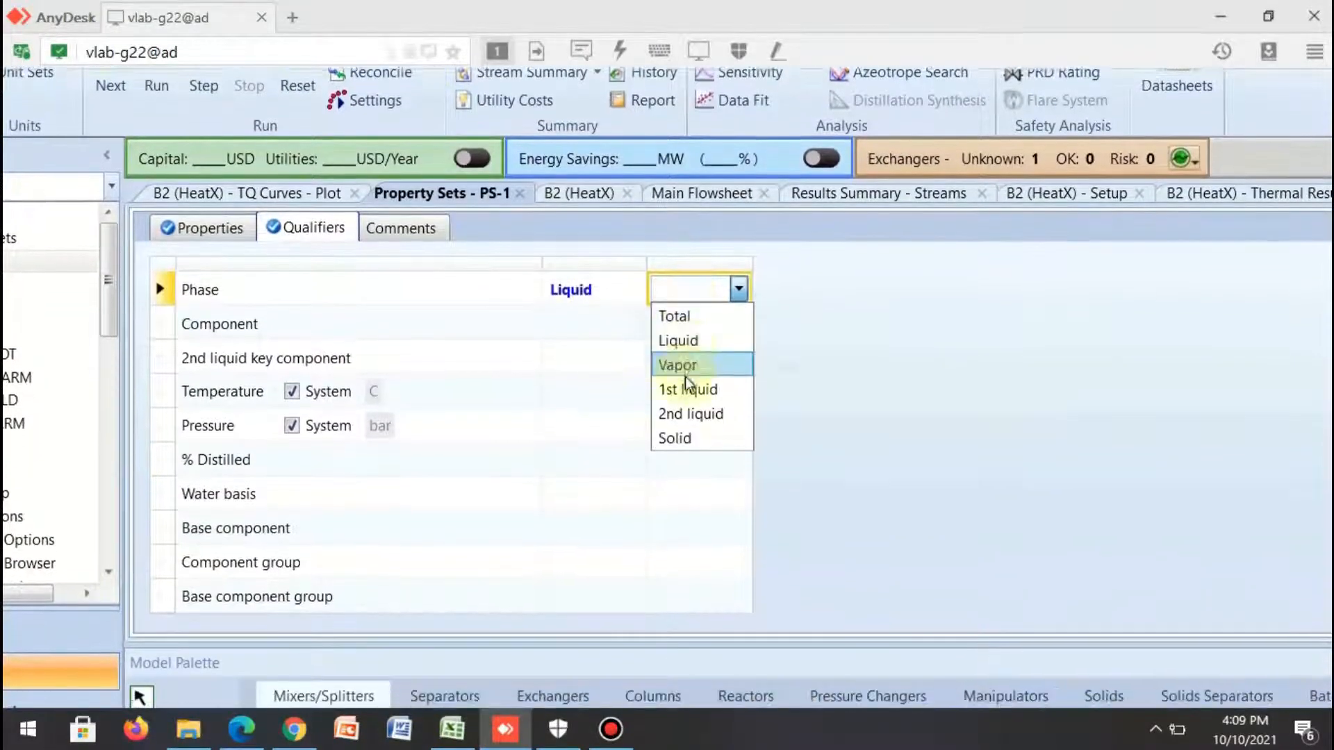
click(685, 382)
click(689, 345)
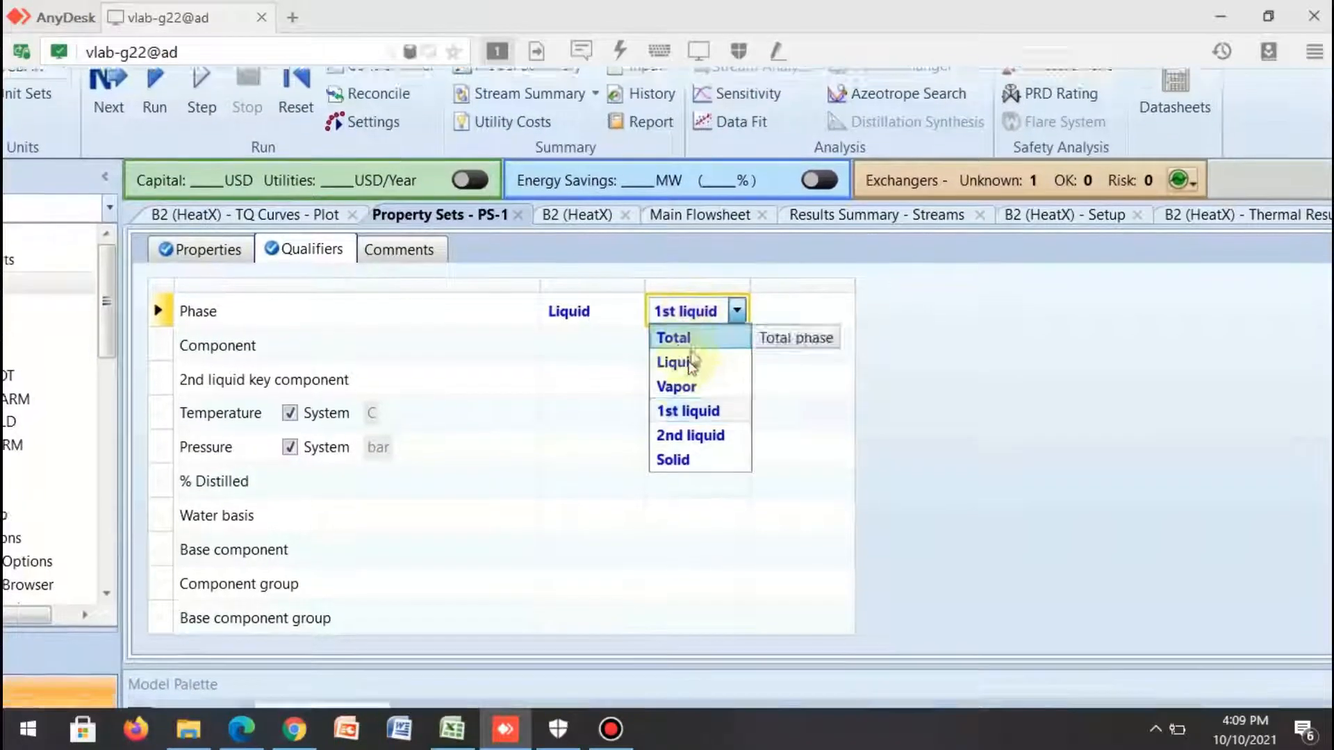
click(687, 403)
click(737, 337)
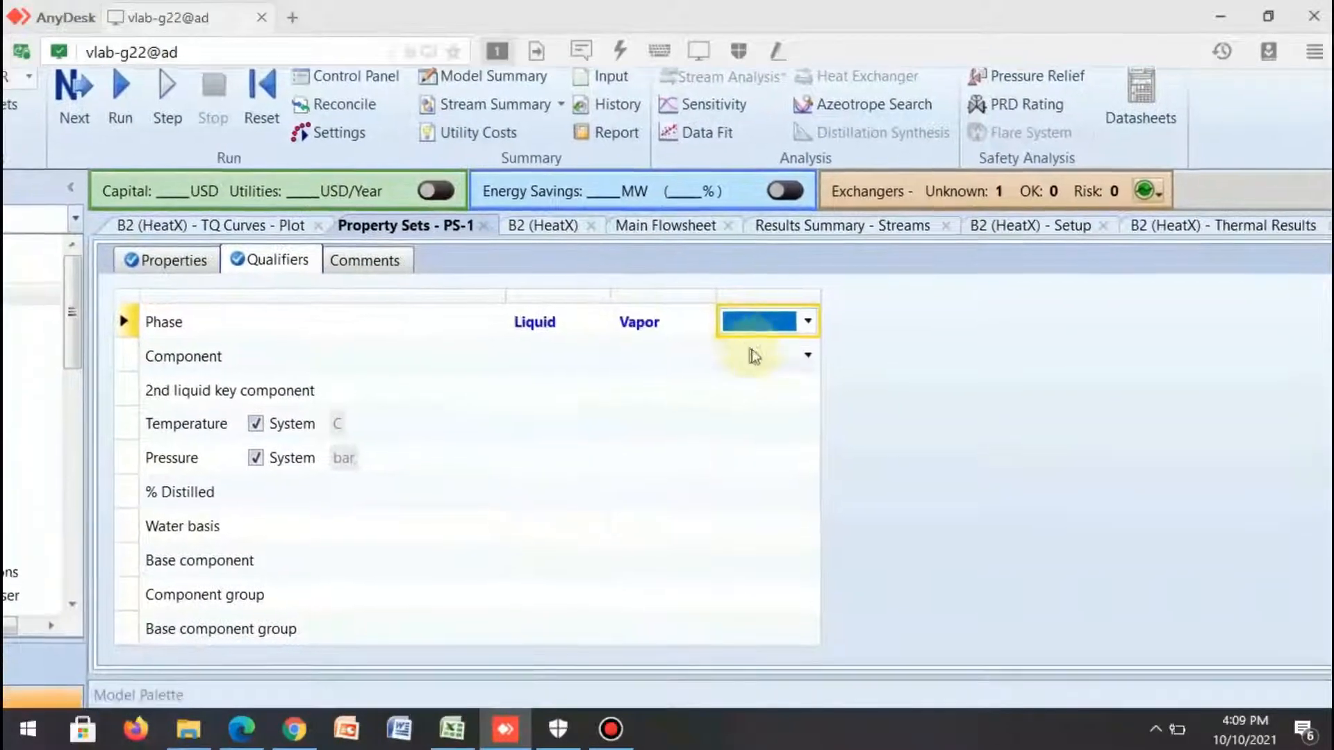
click(770, 340)
click(764, 365)
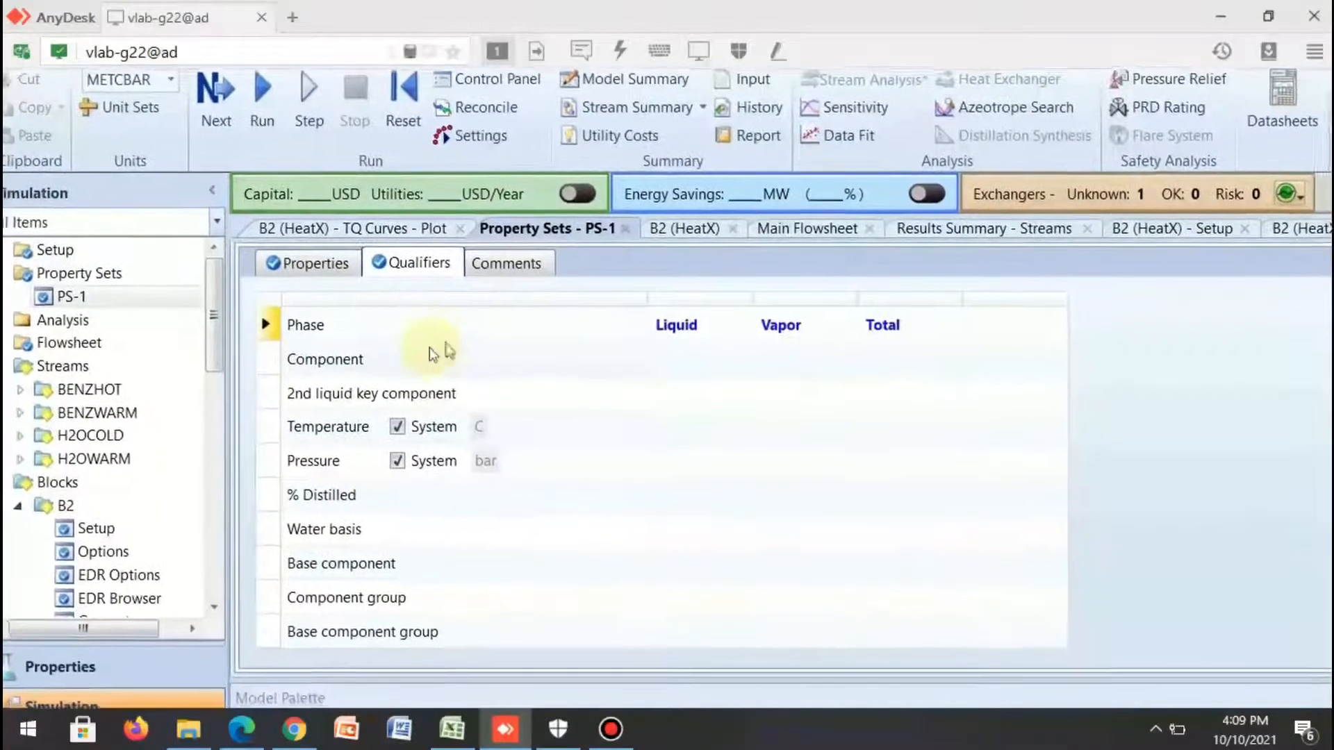
Step: Create hot HCurve number 1 for block B2
scroll(132, 410, down, 3)
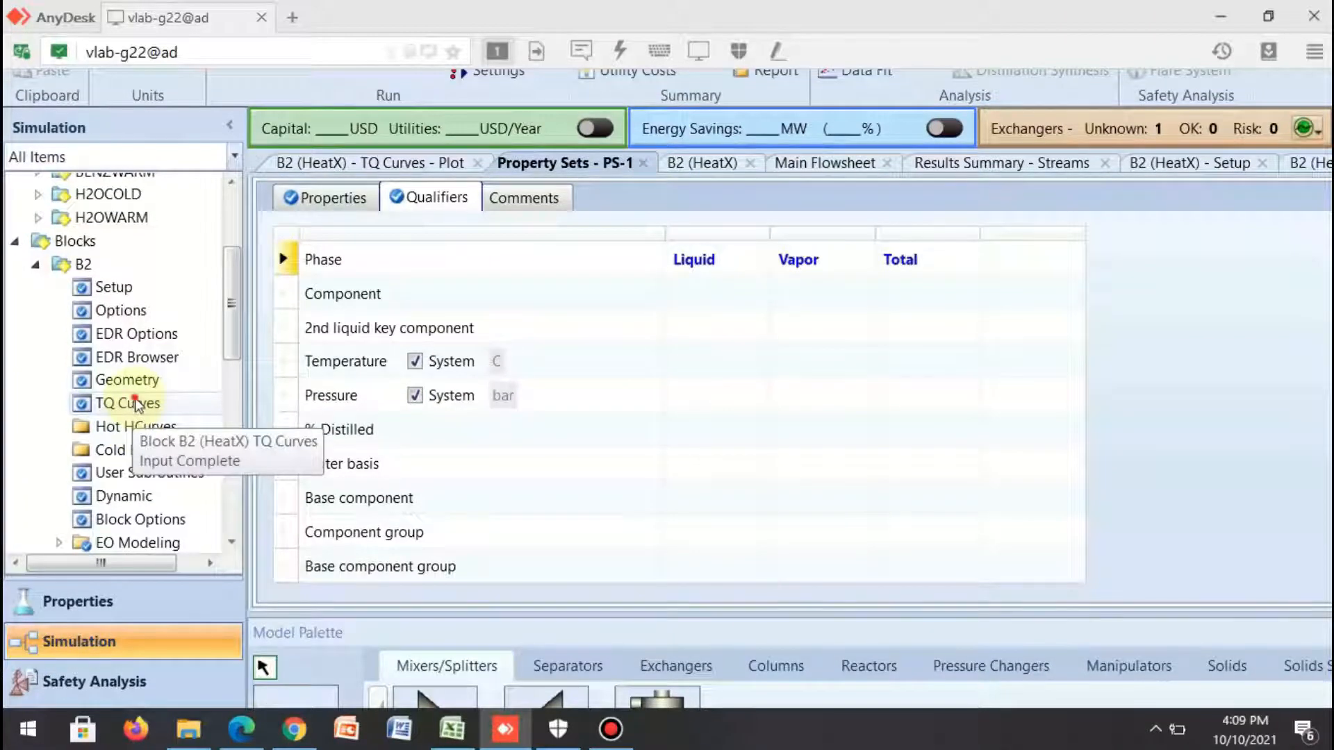
click(132, 402)
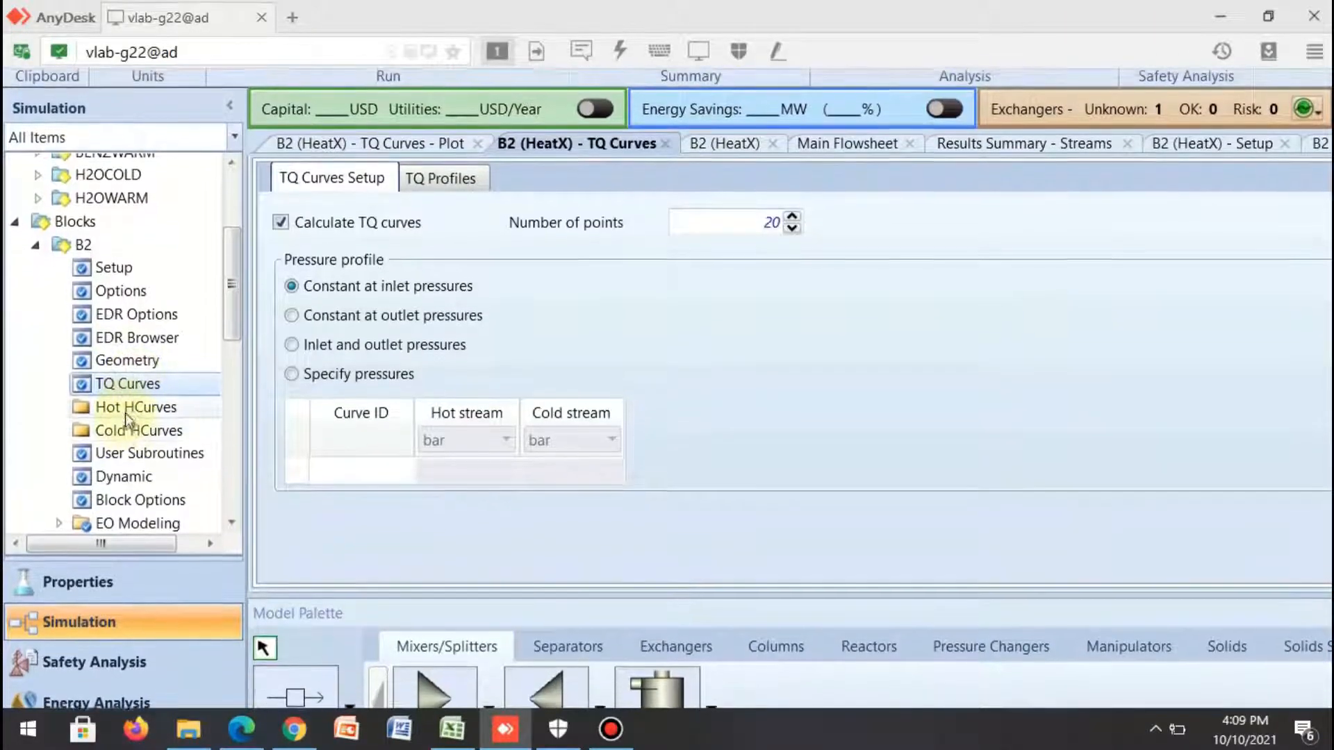
click(127, 412)
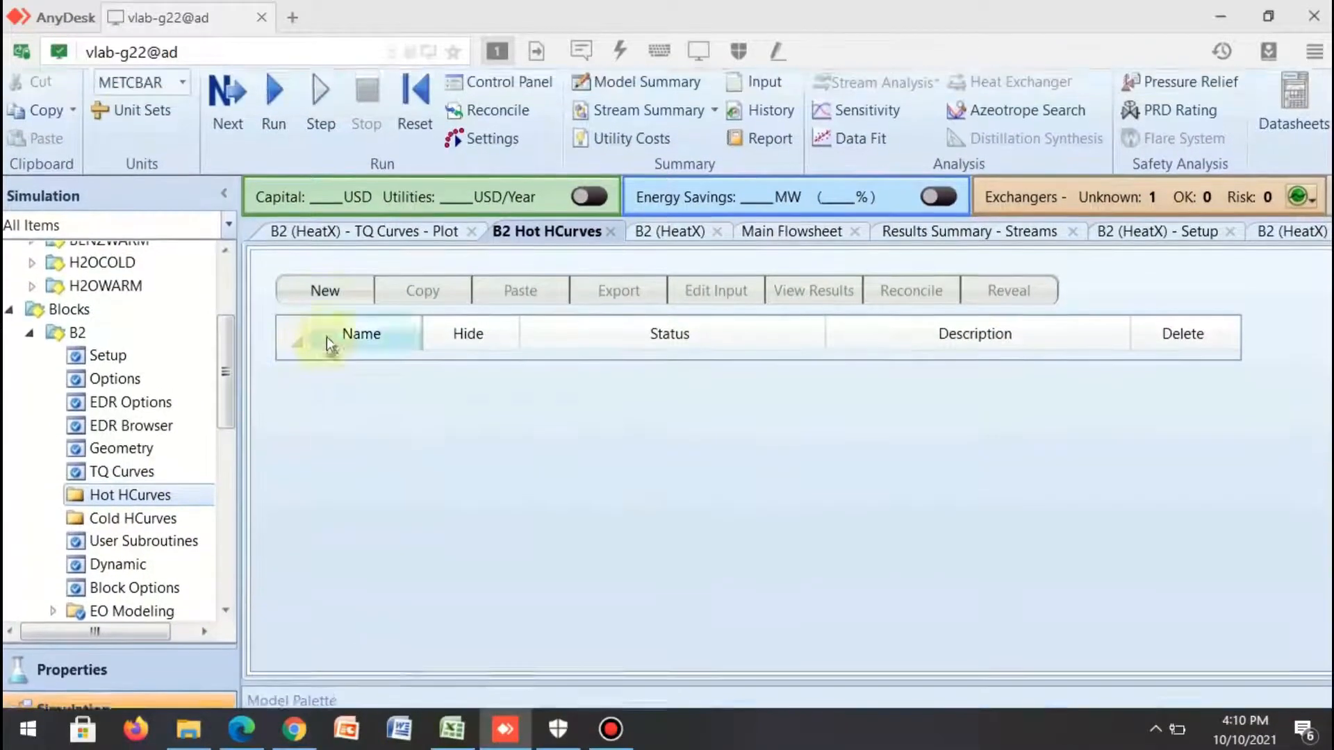
click(325, 316)
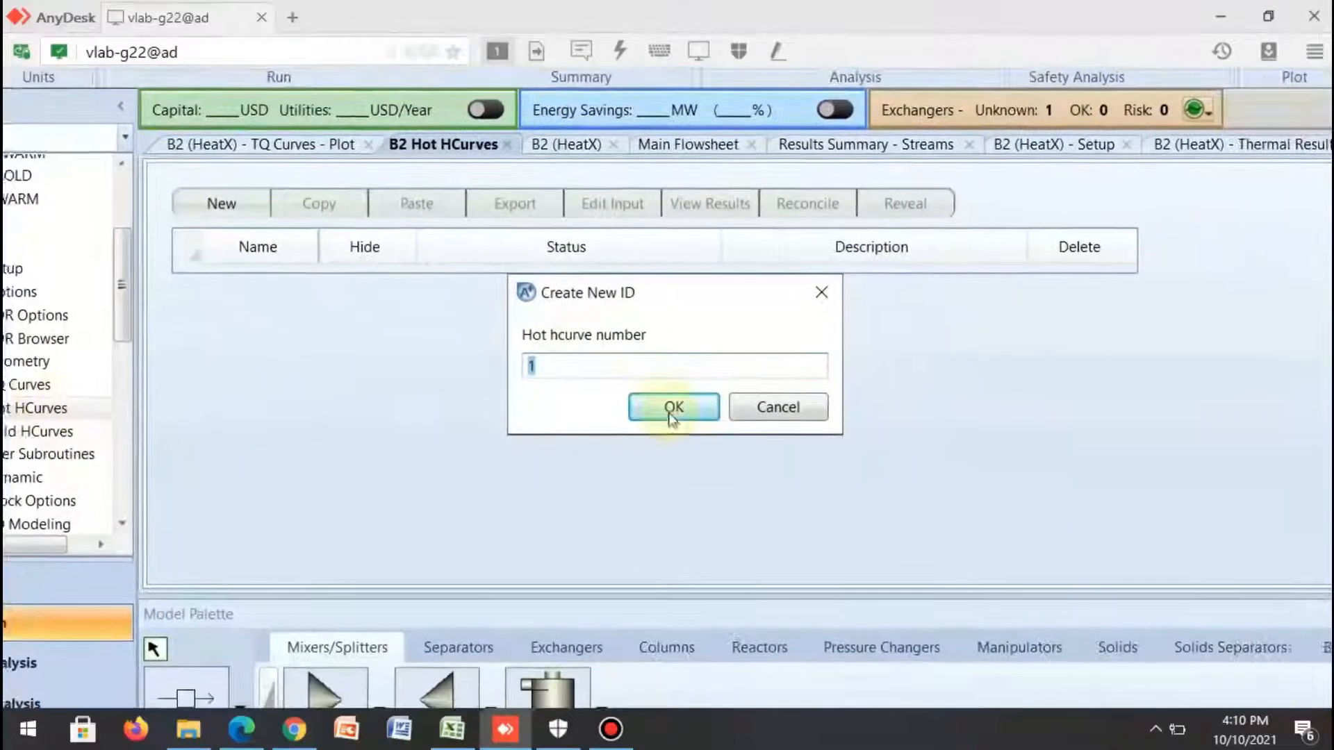
click(670, 410)
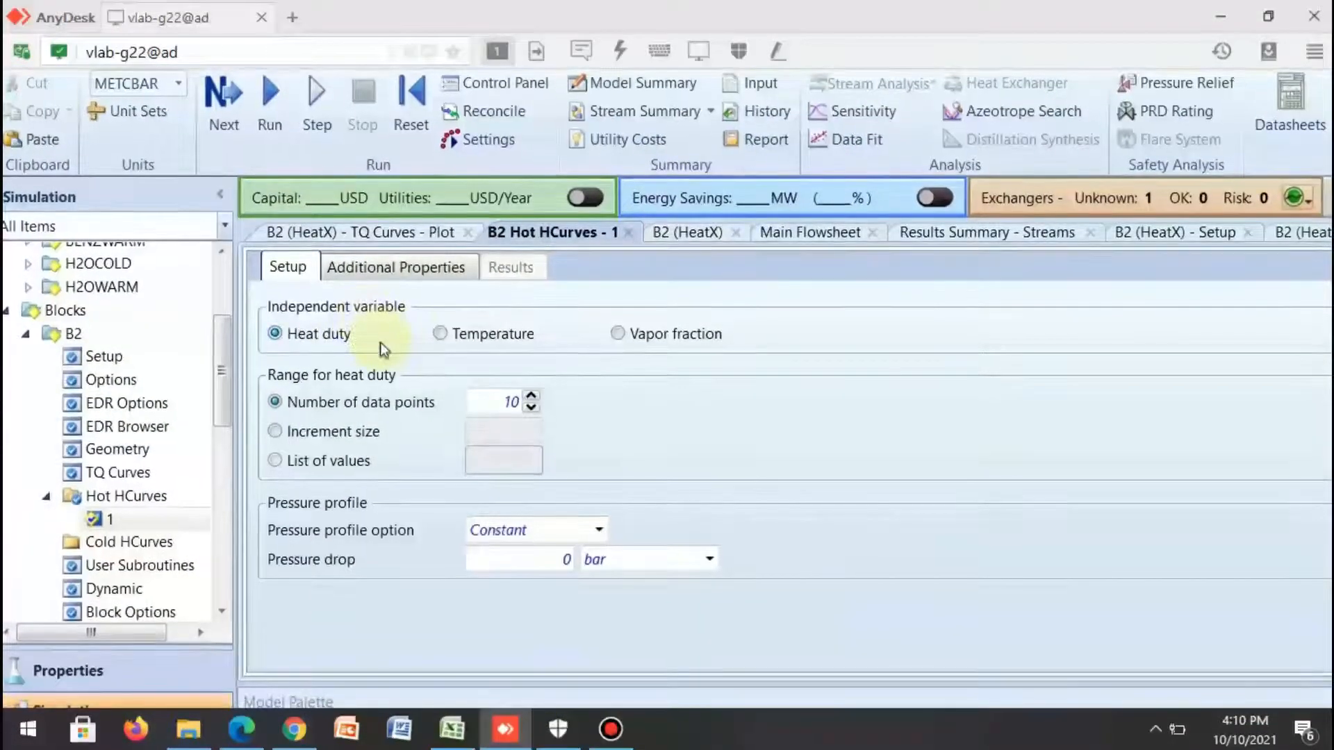
Step: Set the hot HCurve's independent variable to Temperature and run the simulation to generate its results table
click(453, 347)
click(574, 341)
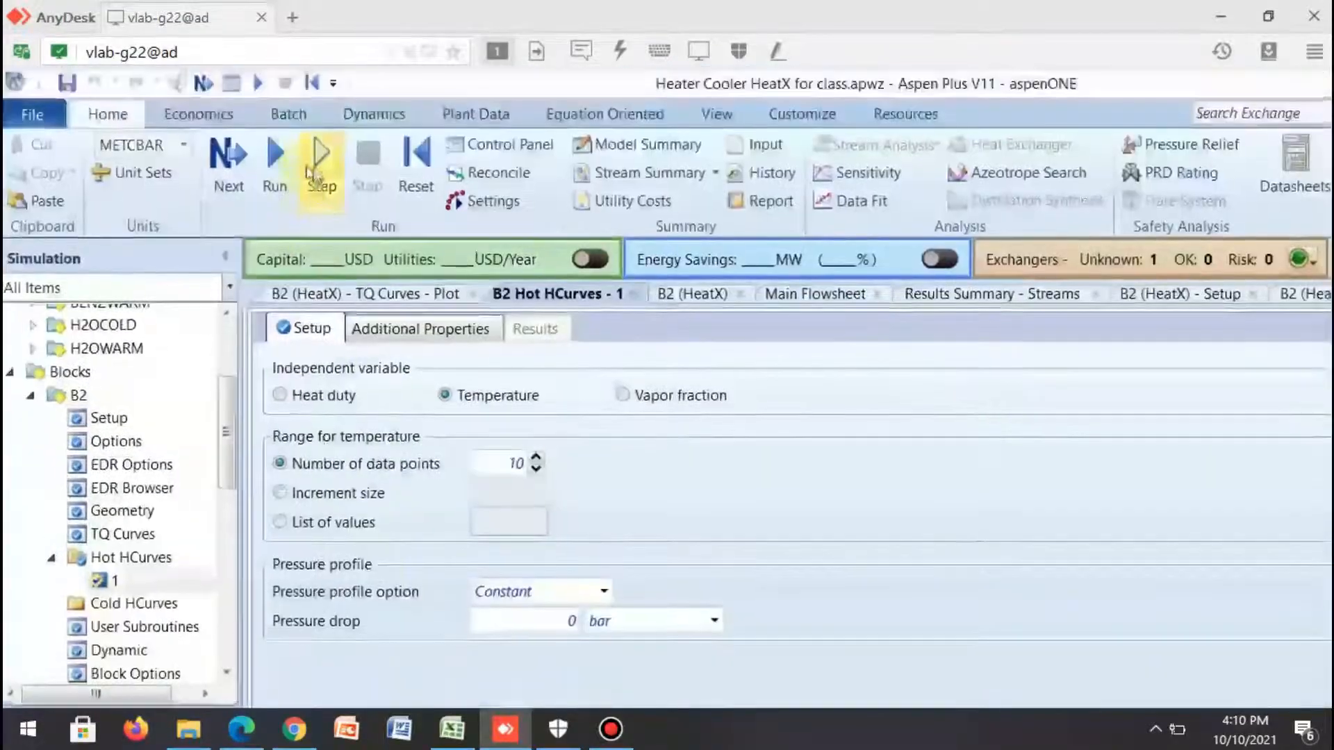
click(283, 171)
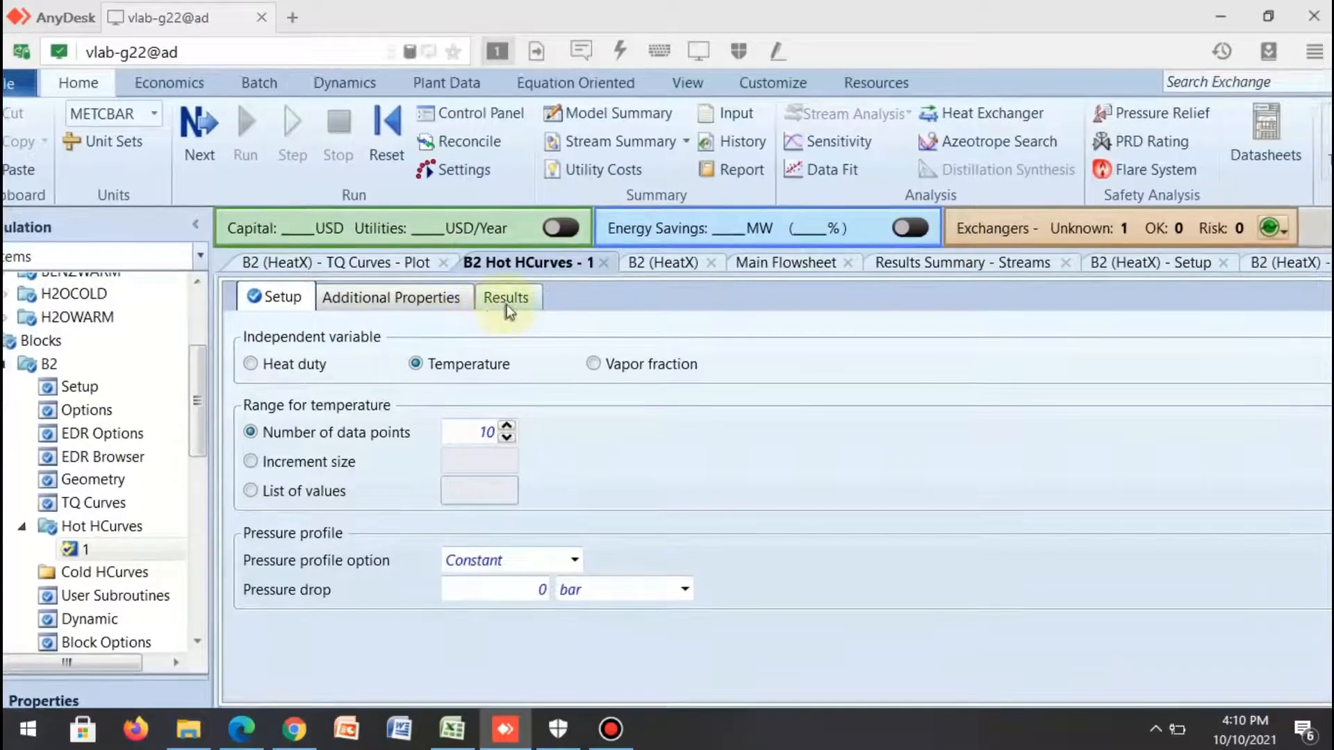
click(507, 306)
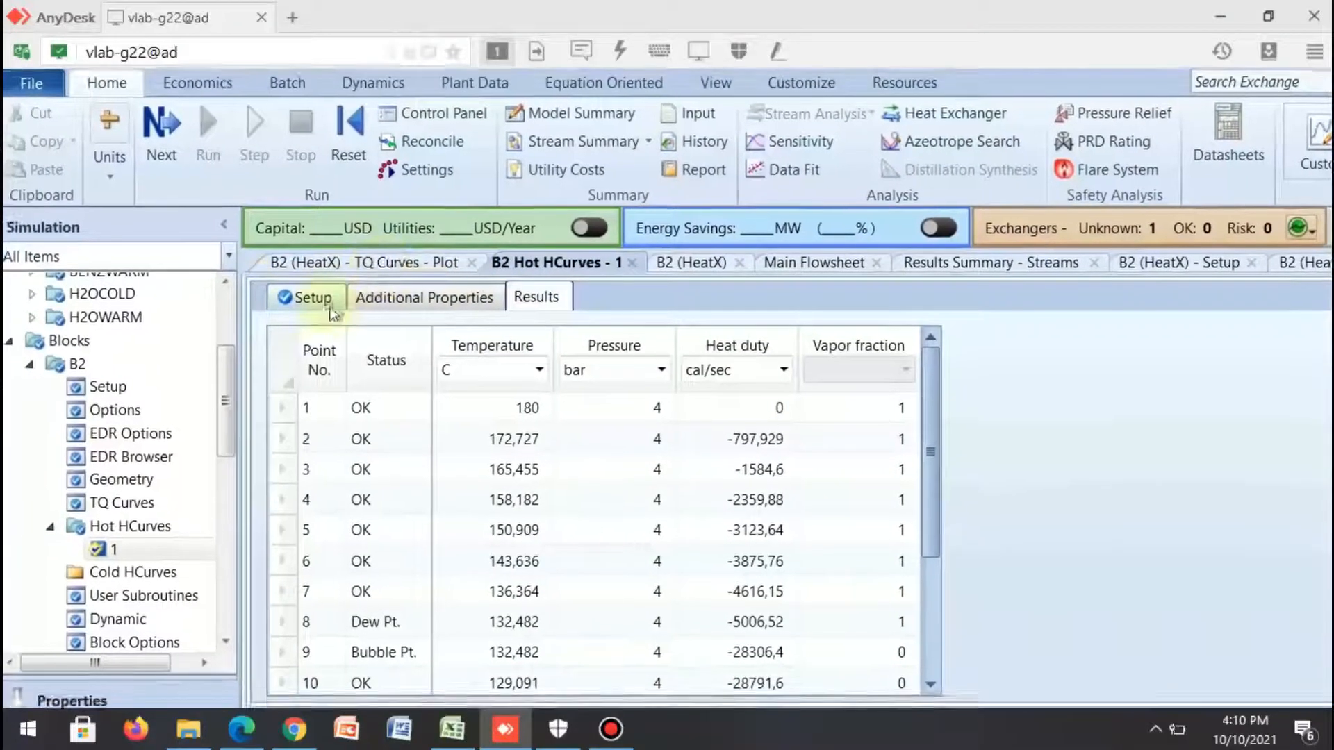
Step: Select property set PS-1 for calculation in hot HCurve 1 and rerun the simulation
click(316, 299)
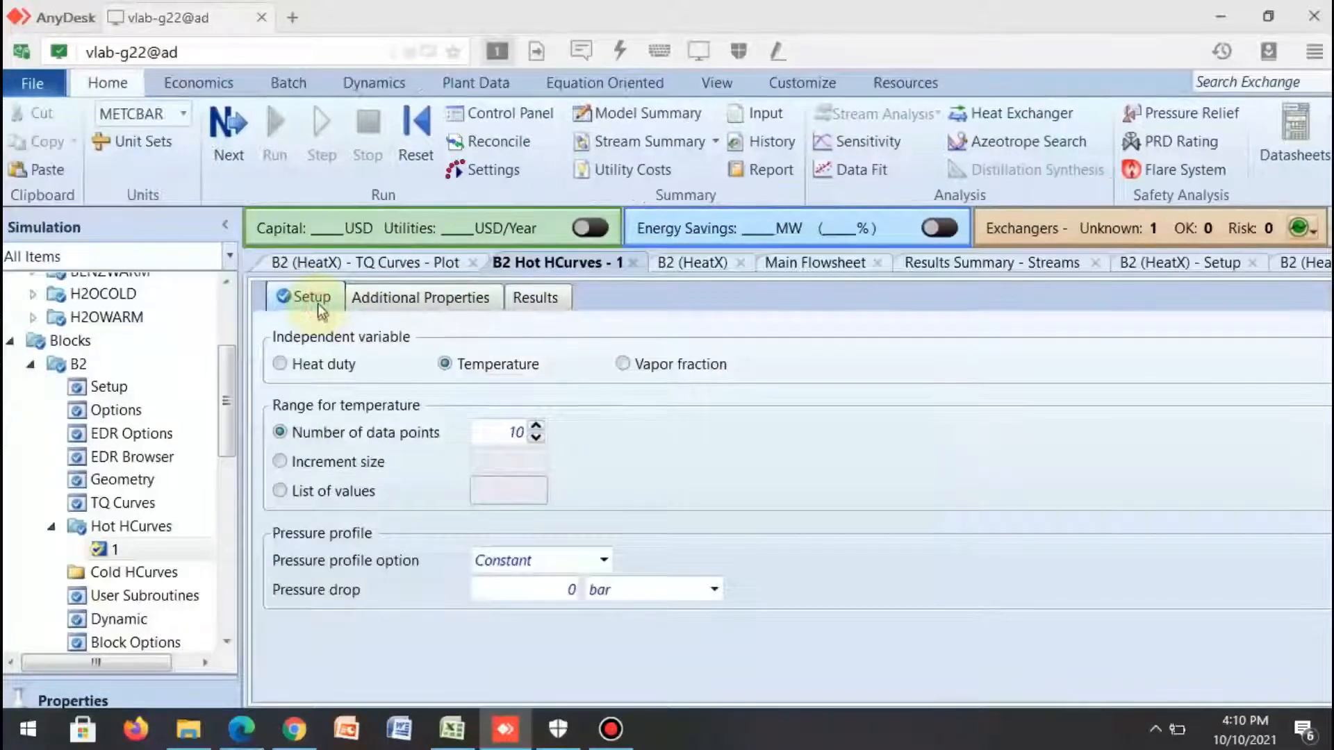
click(380, 306)
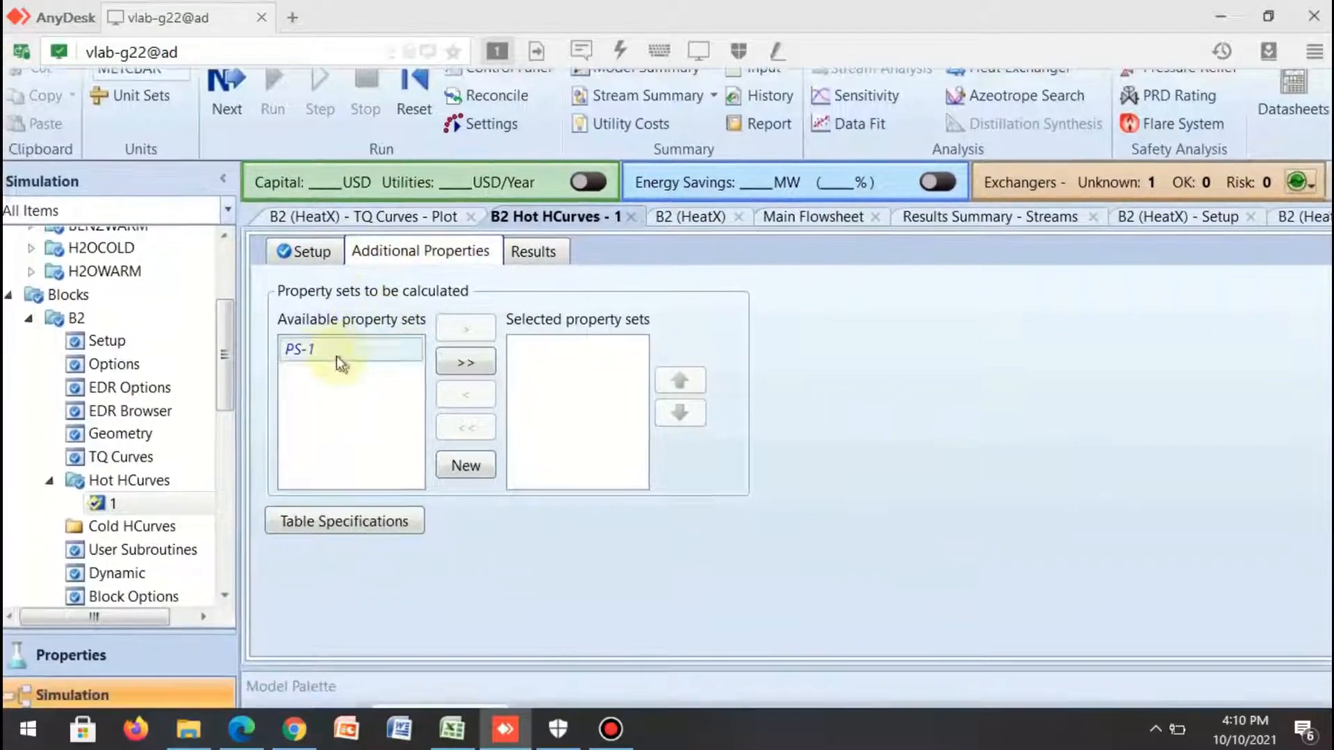
click(304, 353)
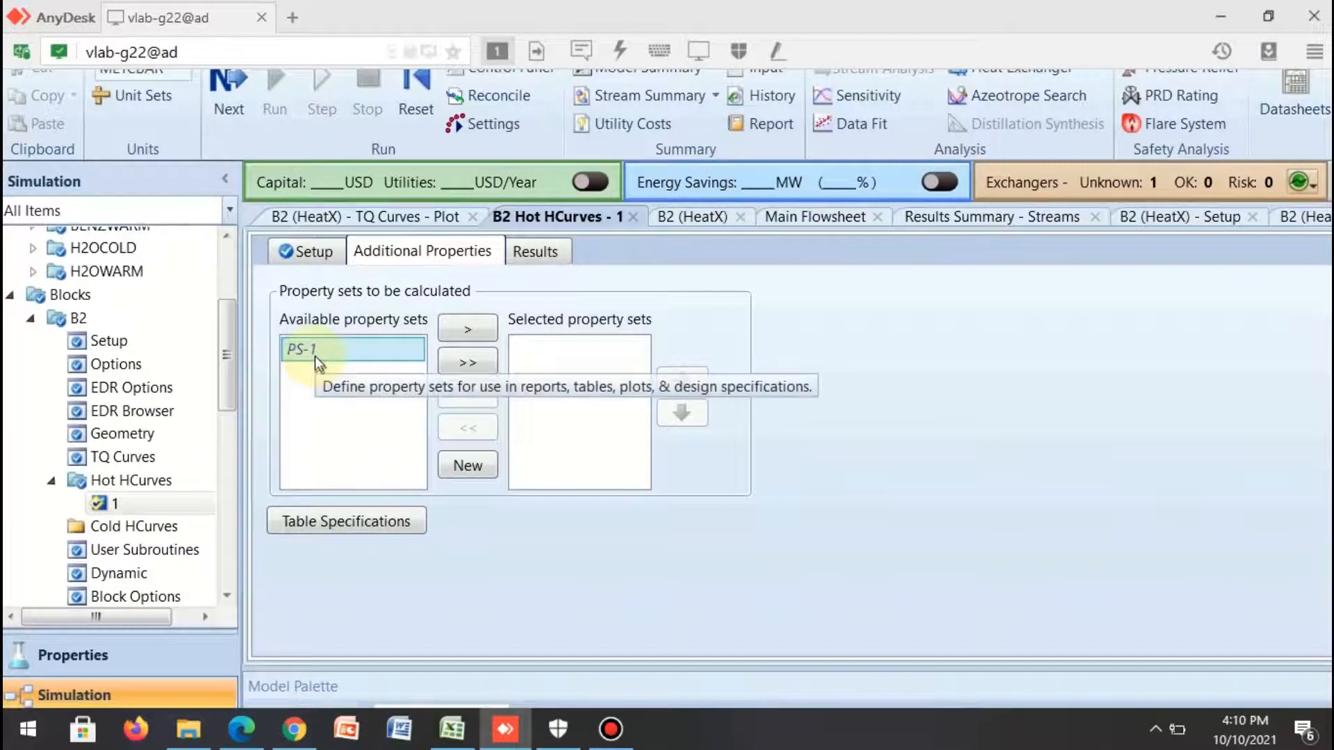
click(437, 348)
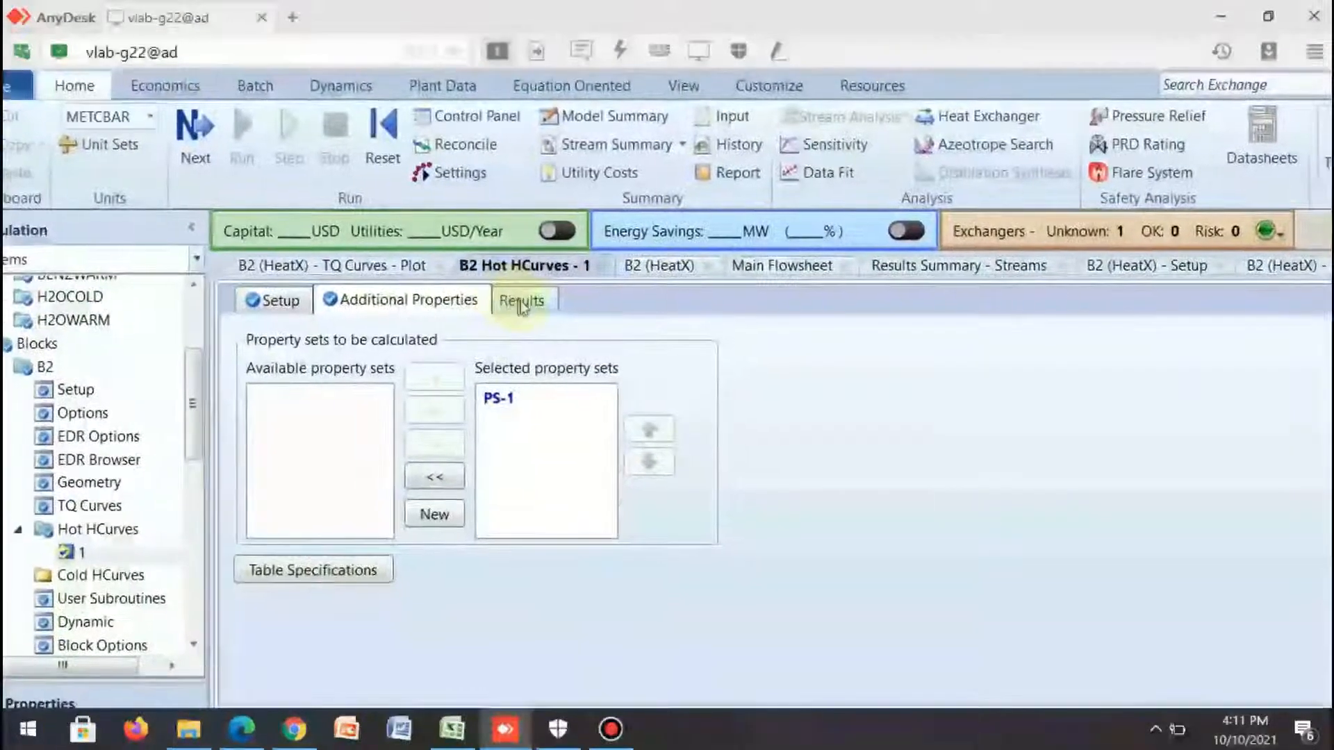
Step: Examine the liquid and vapor CP columns and the vapor fraction across the temperature points in the hot HCurve results
click(521, 303)
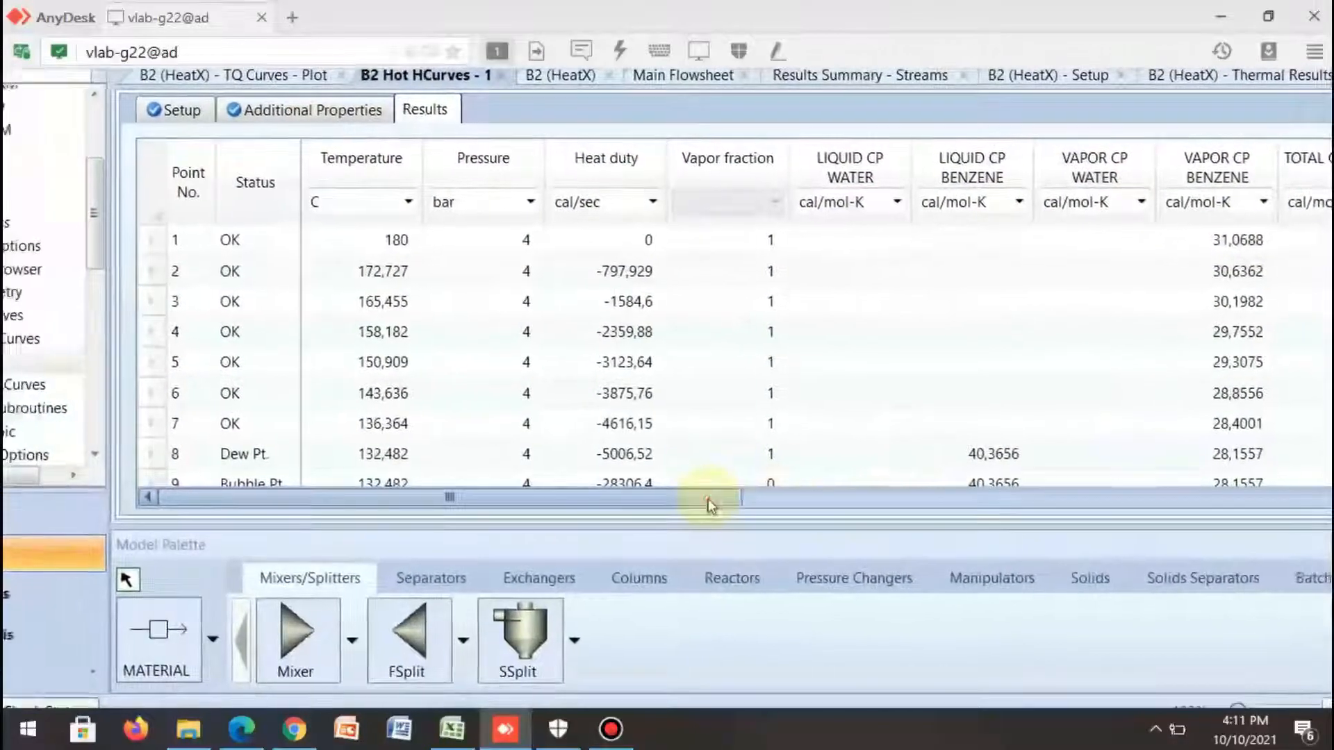
drag(708, 499, 799, 494)
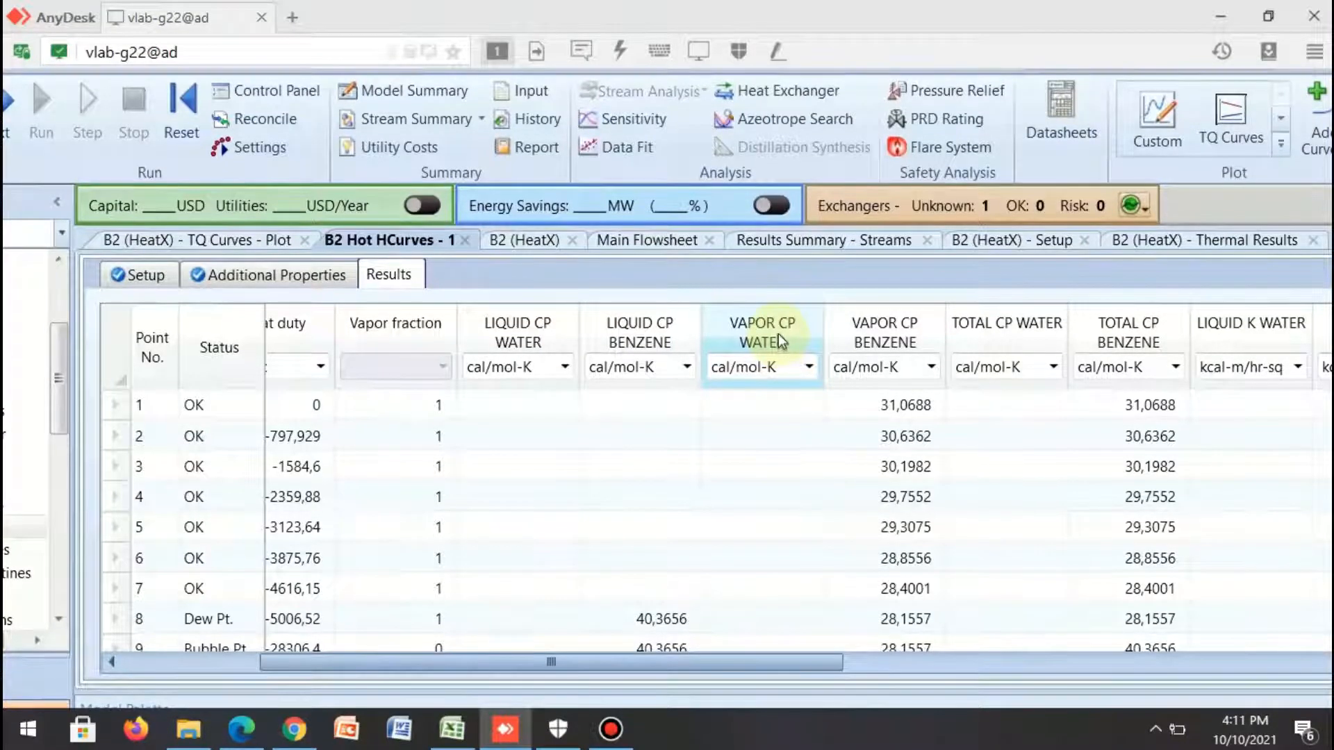
scroll(781, 385, down, 2)
scroll(781, 385, up, 2)
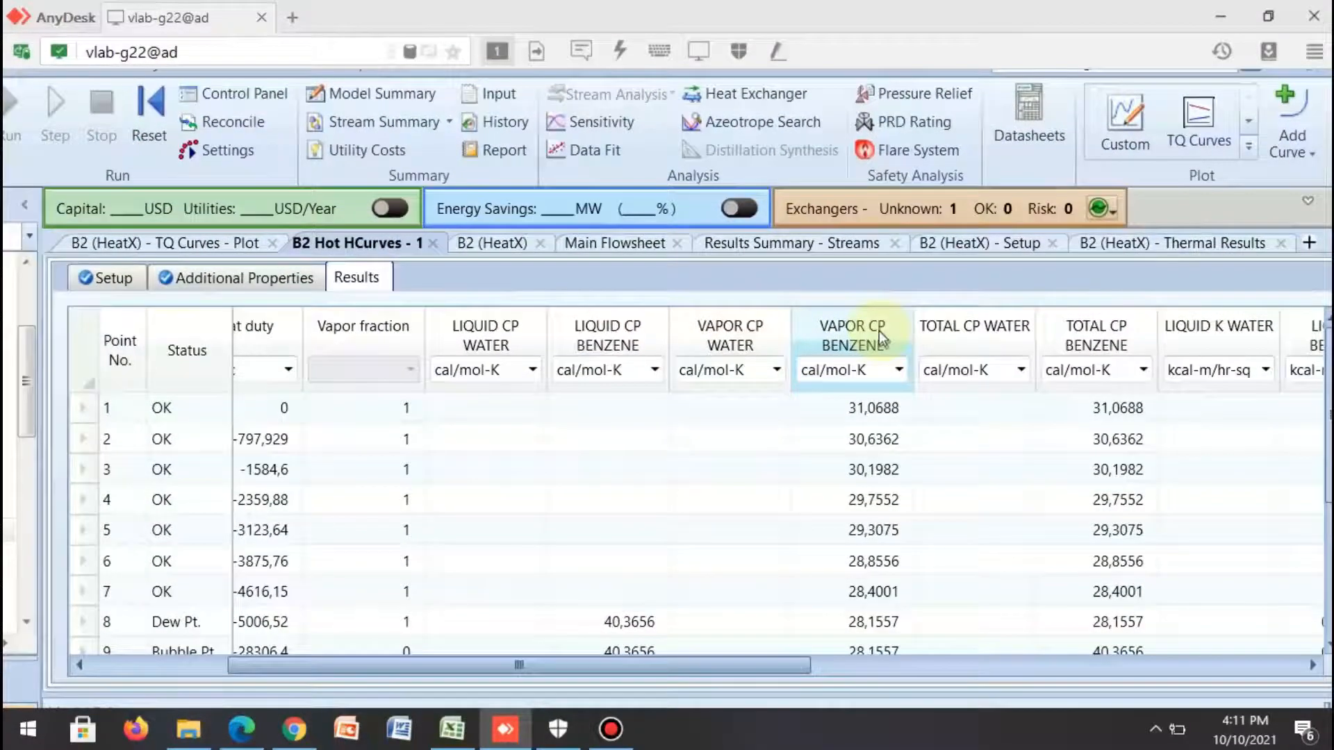
click(880, 336)
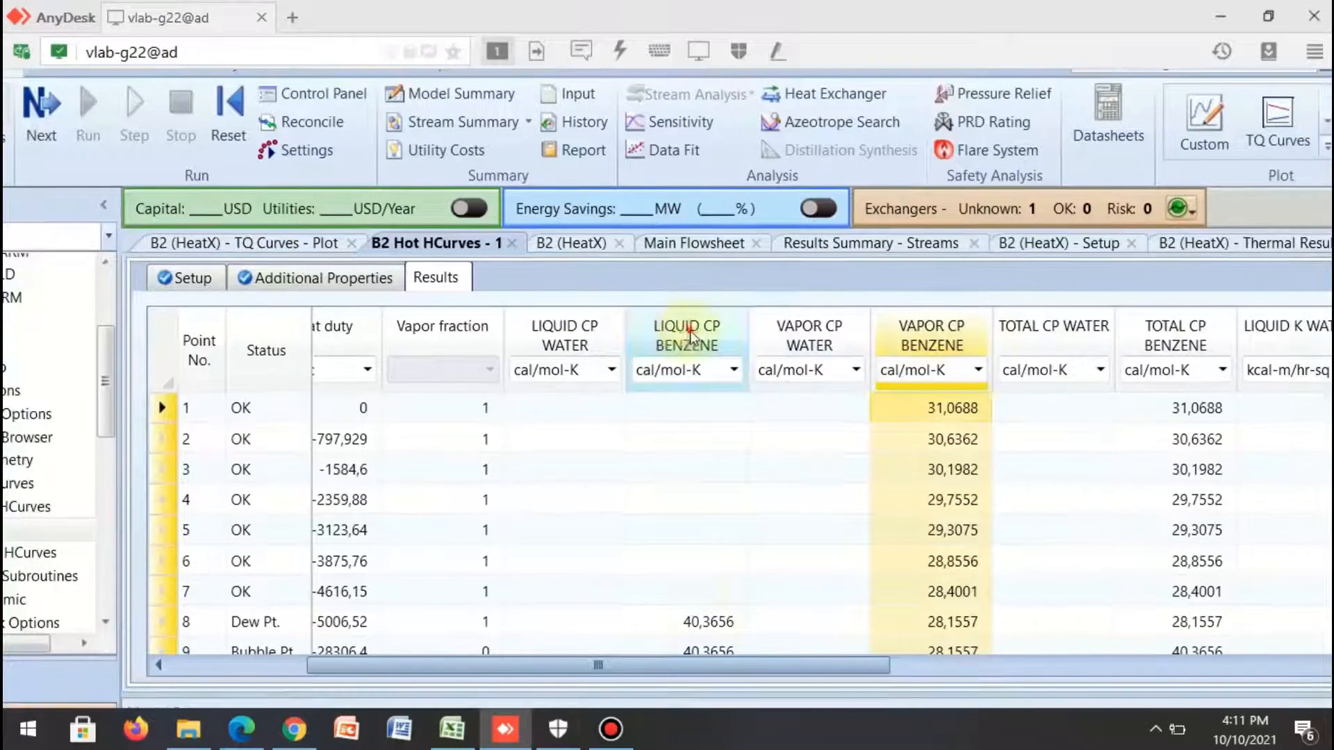
click(690, 337)
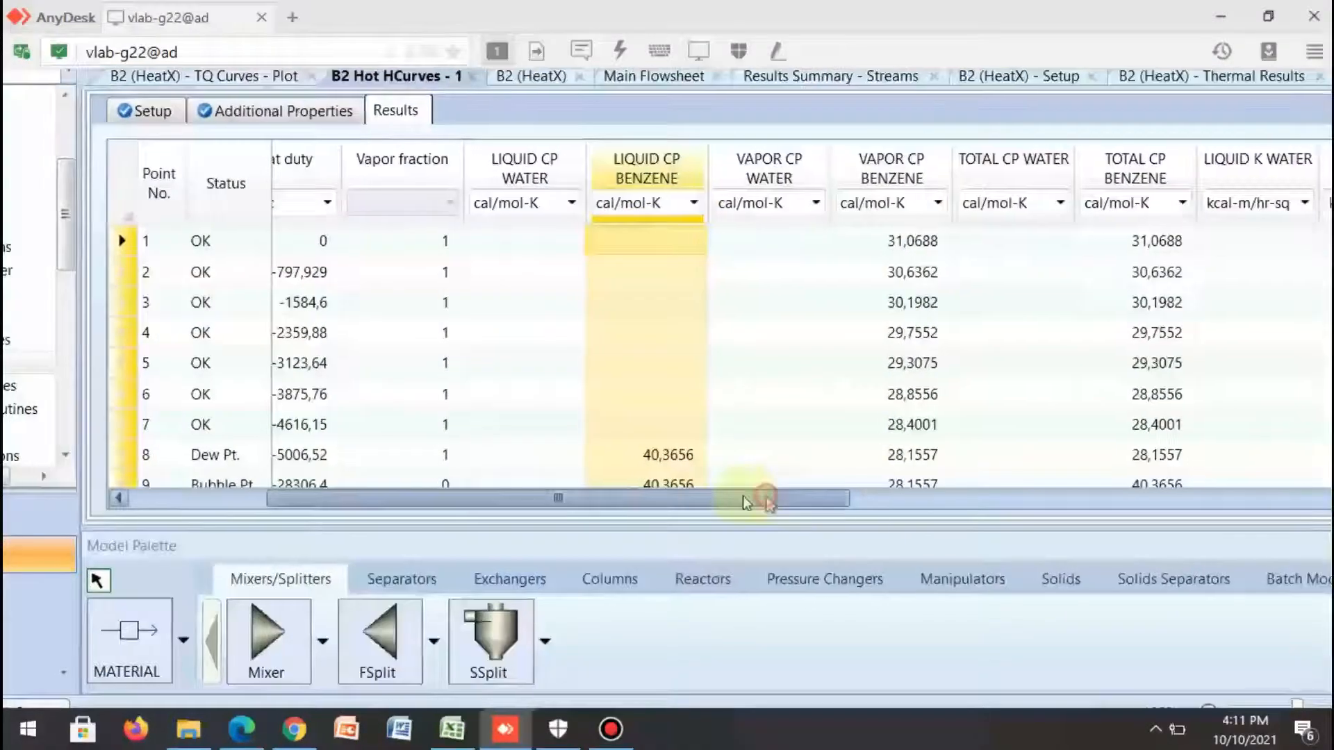
drag(764, 498, 587, 492)
click(550, 398)
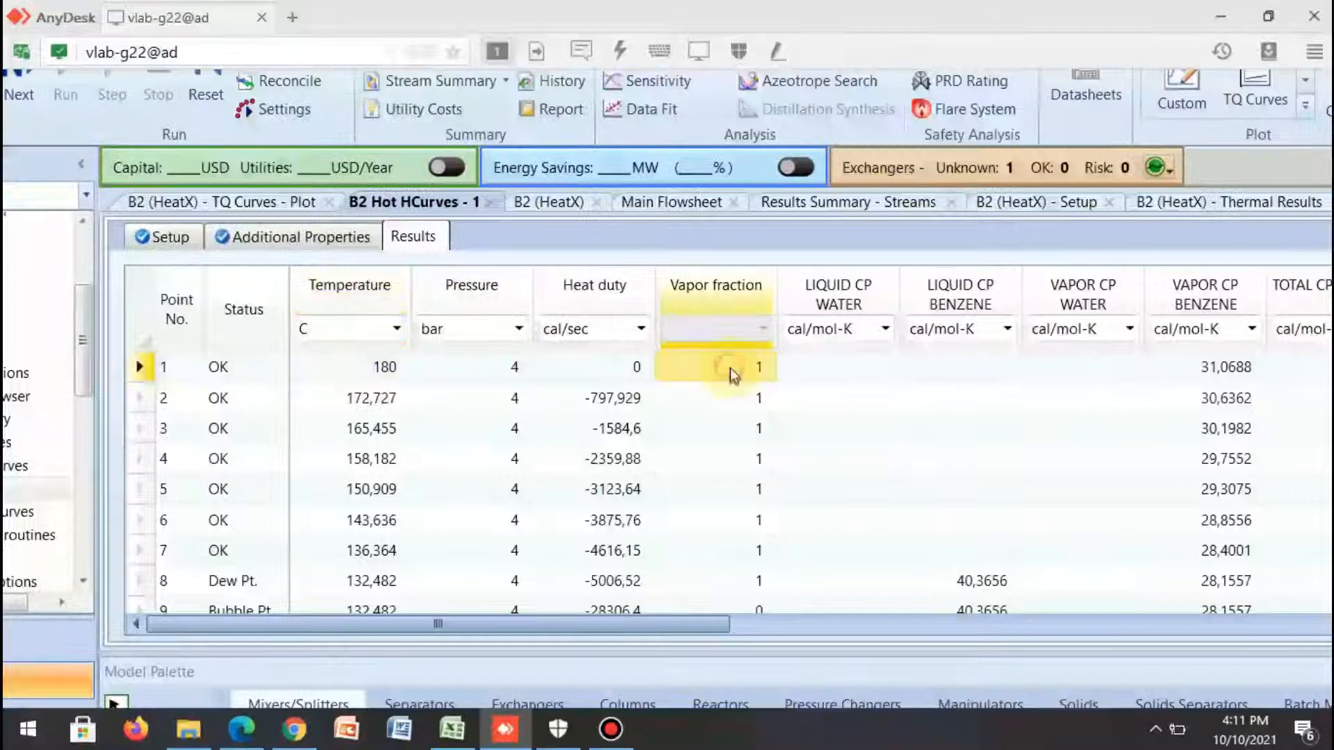
drag(731, 370, 738, 468)
scroll(721, 391, down, 5)
scroll(727, 441, up, 2)
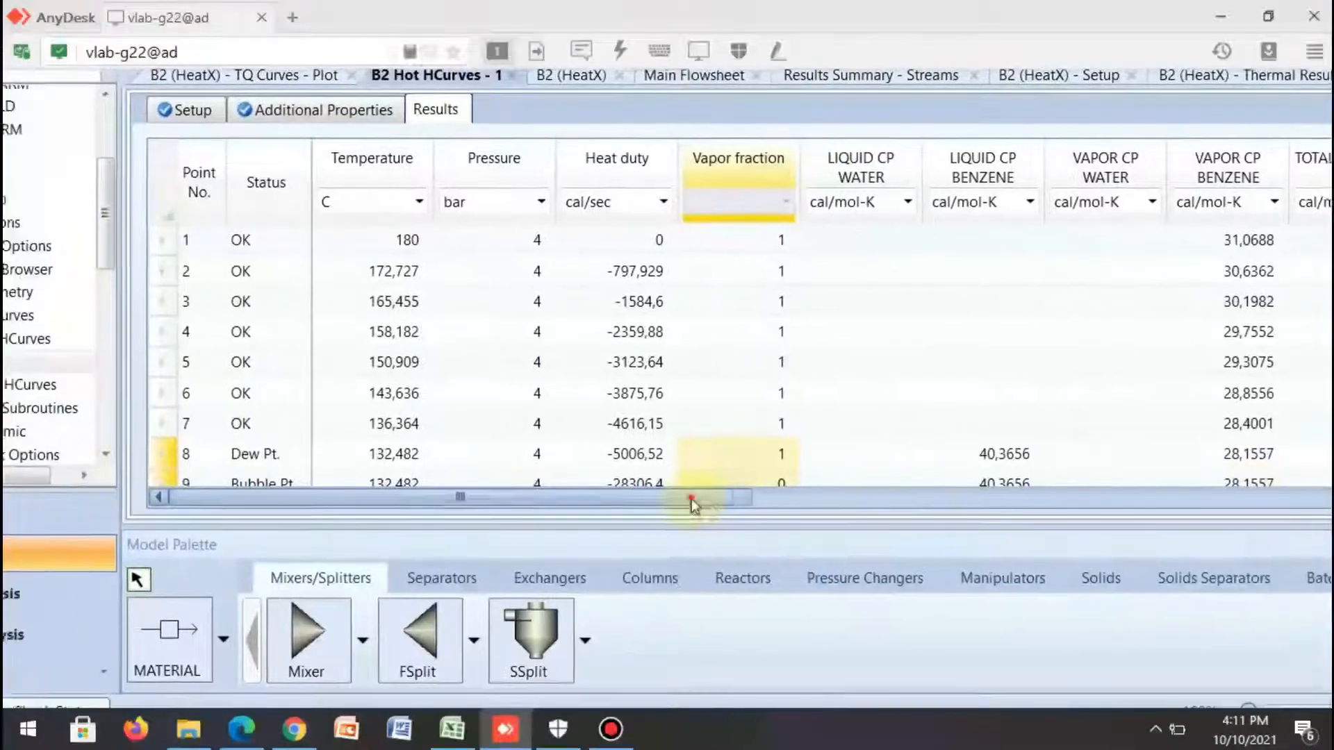
Step: Compare benzene's liquid, vapor and total CP, and examine the K and V-FL columns of the hot HCurve results
drag(691, 499, 810, 503)
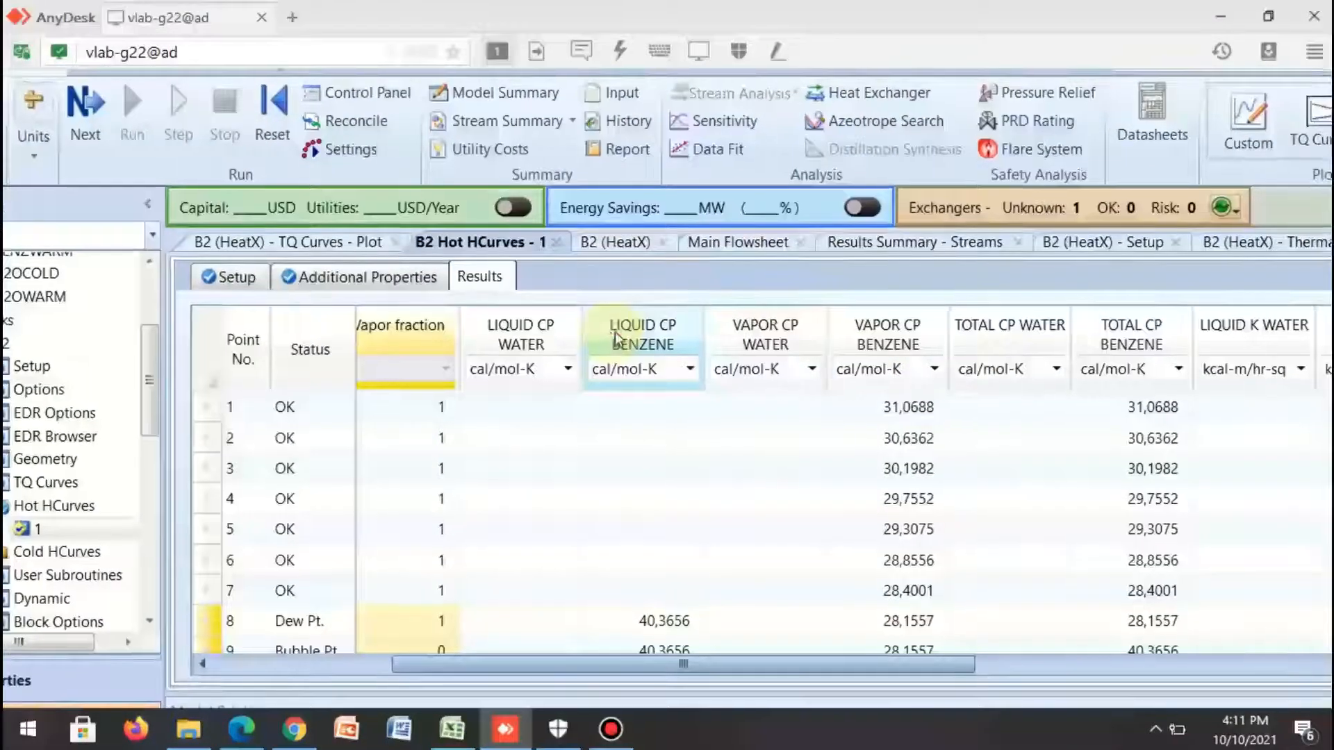
click(615, 339)
click(789, 339)
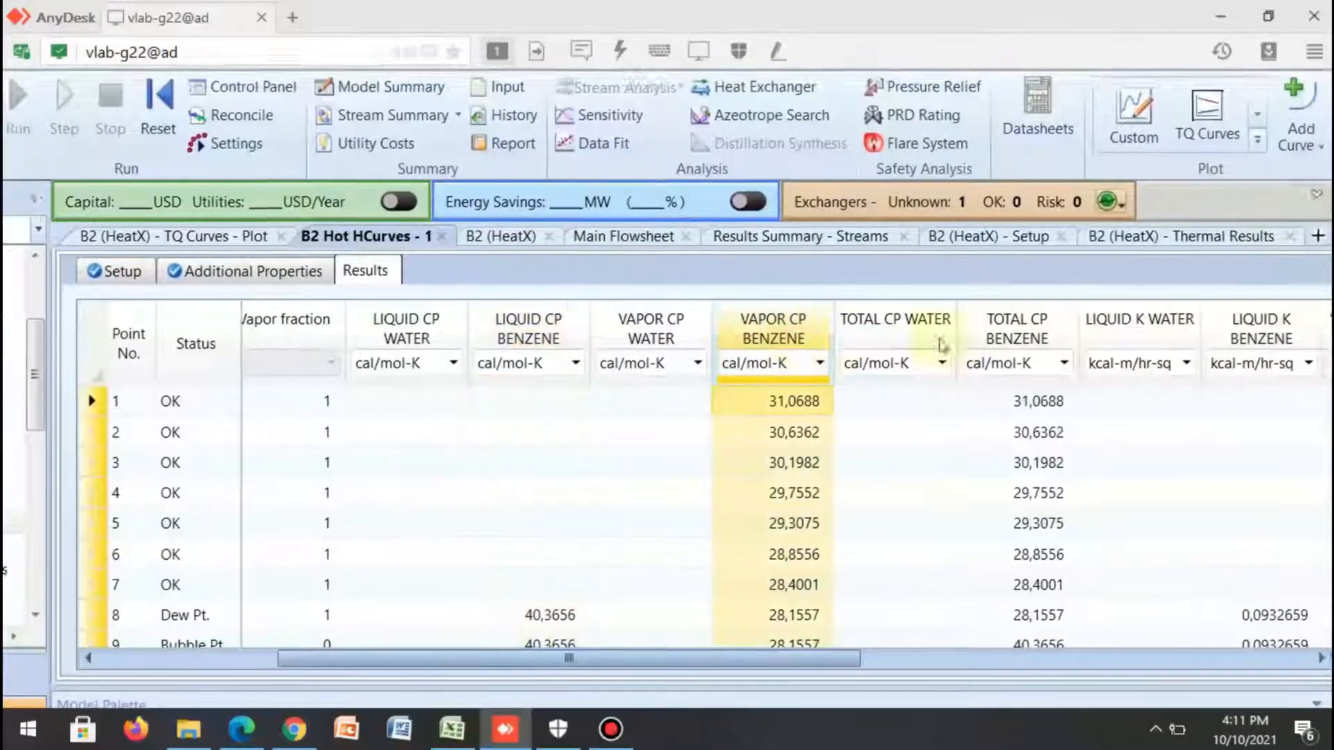
click(1004, 337)
scroll(1000, 417, down, 1)
scroll(994, 412, down, 1)
scroll(994, 414, up, 2)
drag(837, 497, 1045, 493)
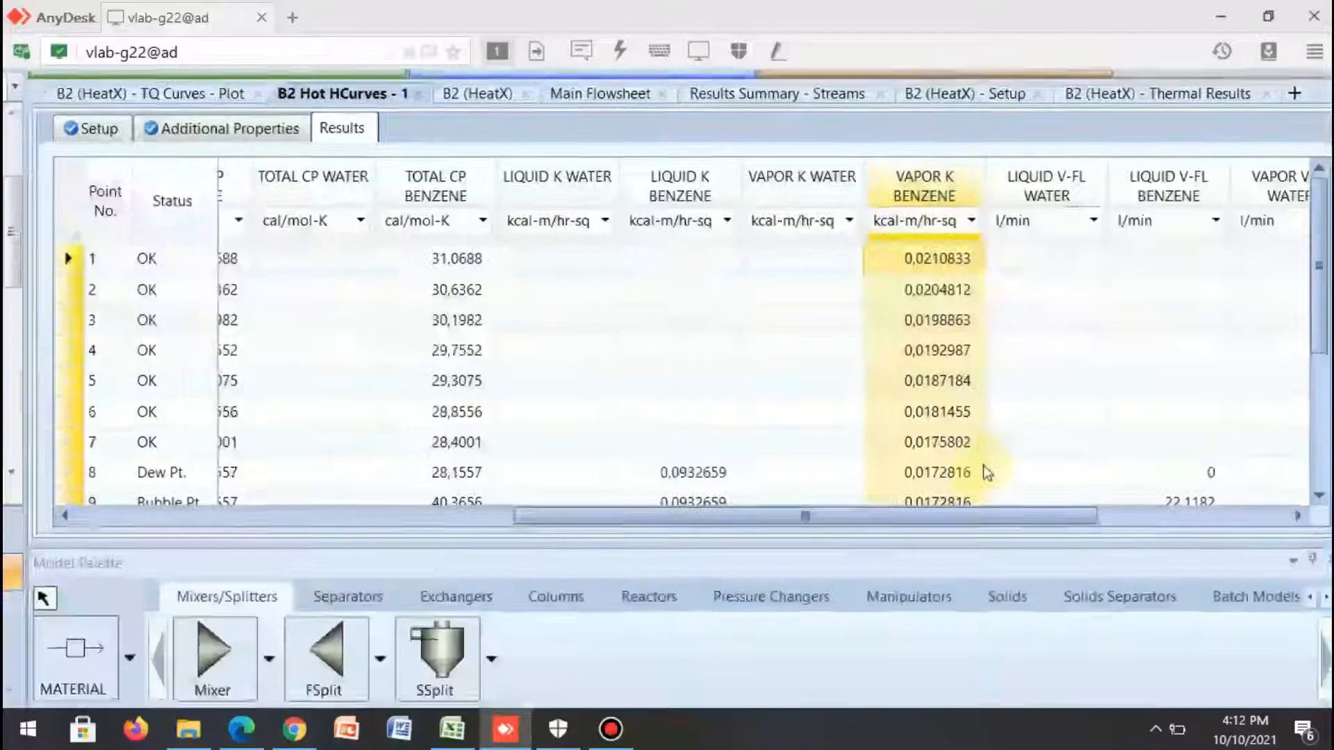
drag(977, 498, 1193, 487)
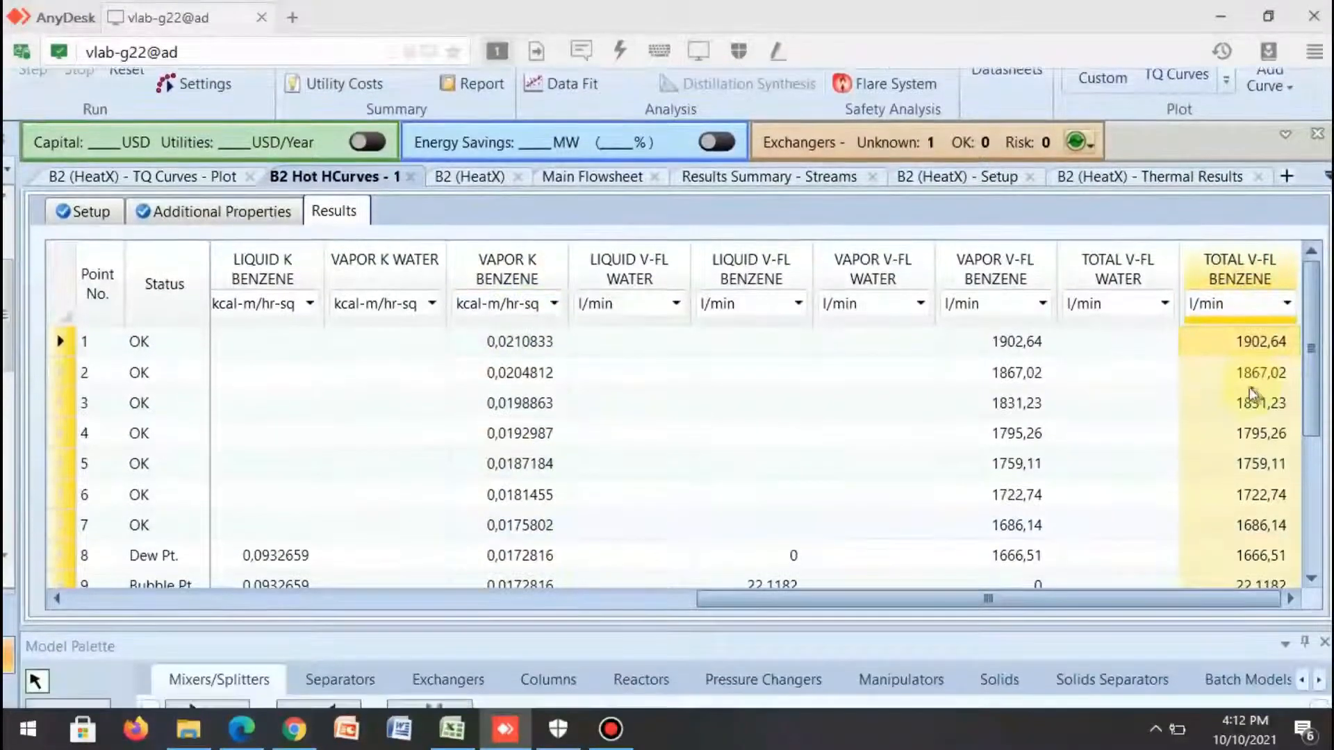
click(1250, 383)
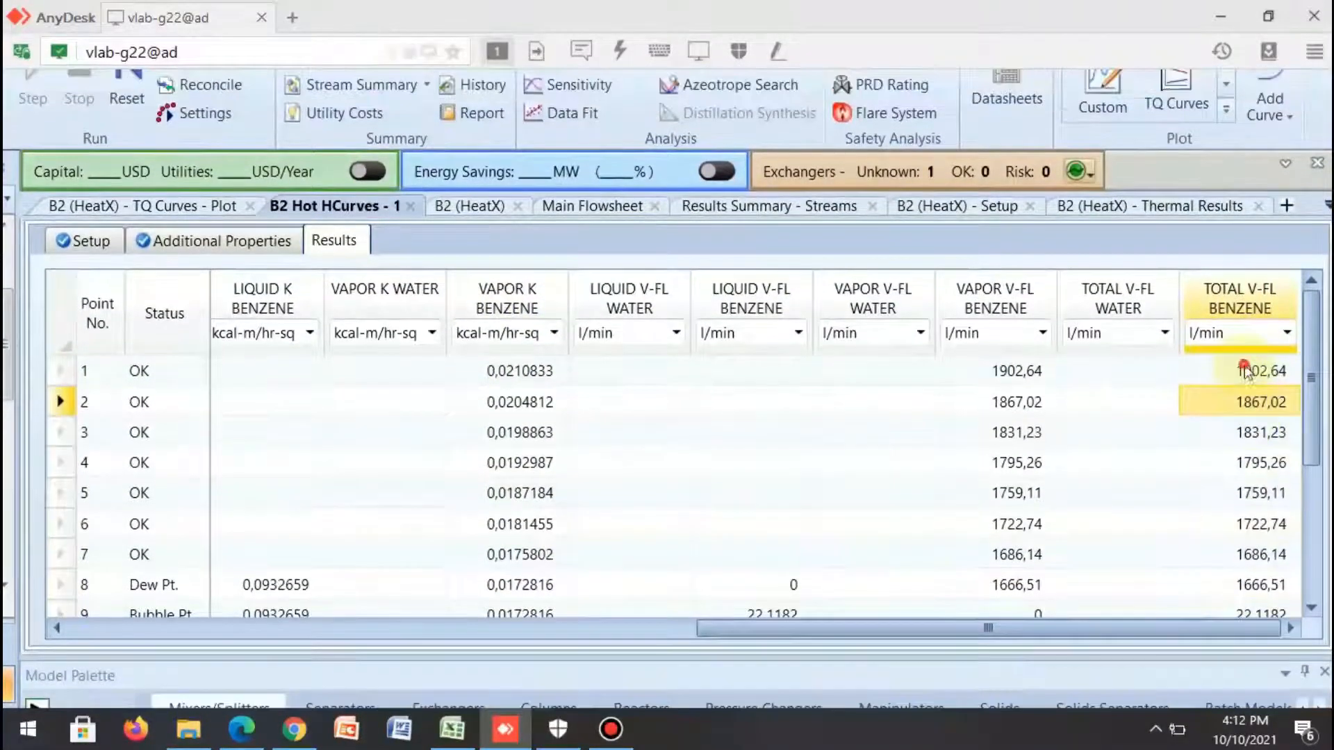
click(1244, 371)
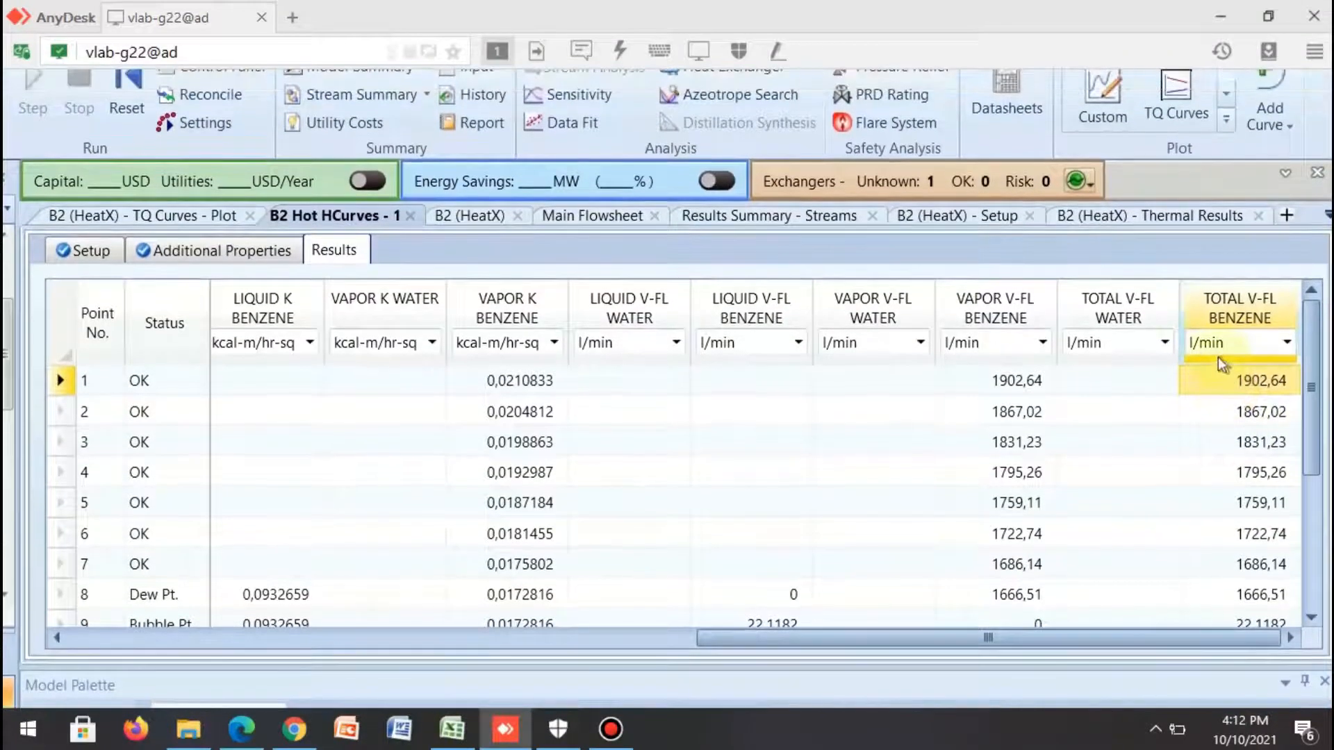
Step: Review the available units for benzene's total volume flow, keeping l/min
click(1219, 353)
click(1219, 352)
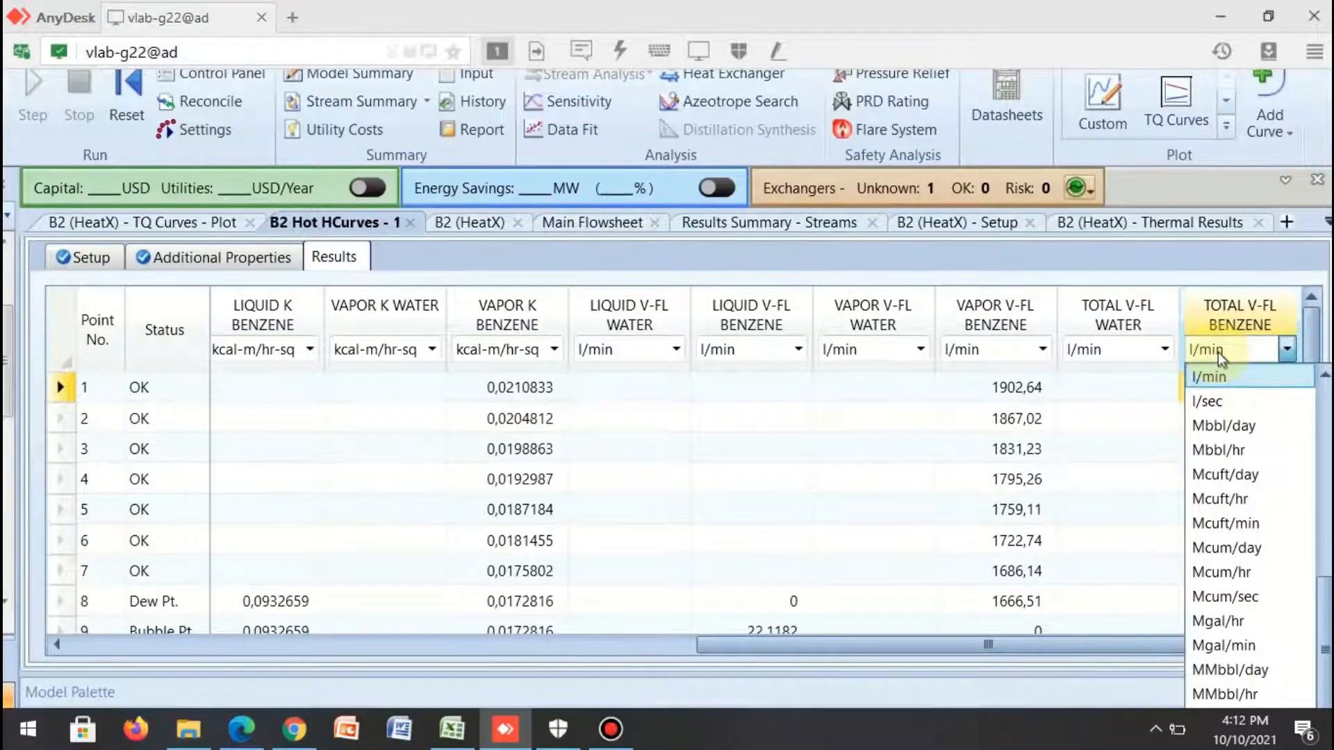
scroll(1223, 406, down, 1)
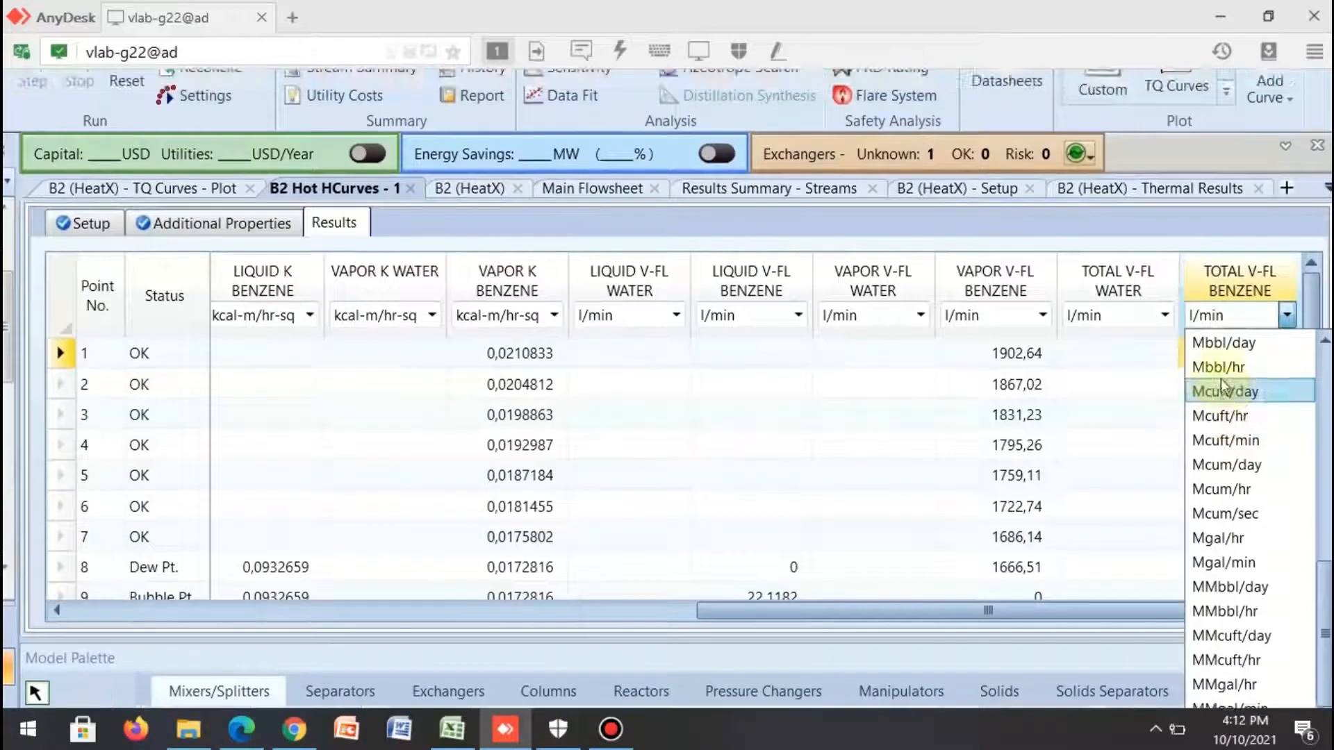
scroll(1223, 405, up, 2)
click(1227, 355)
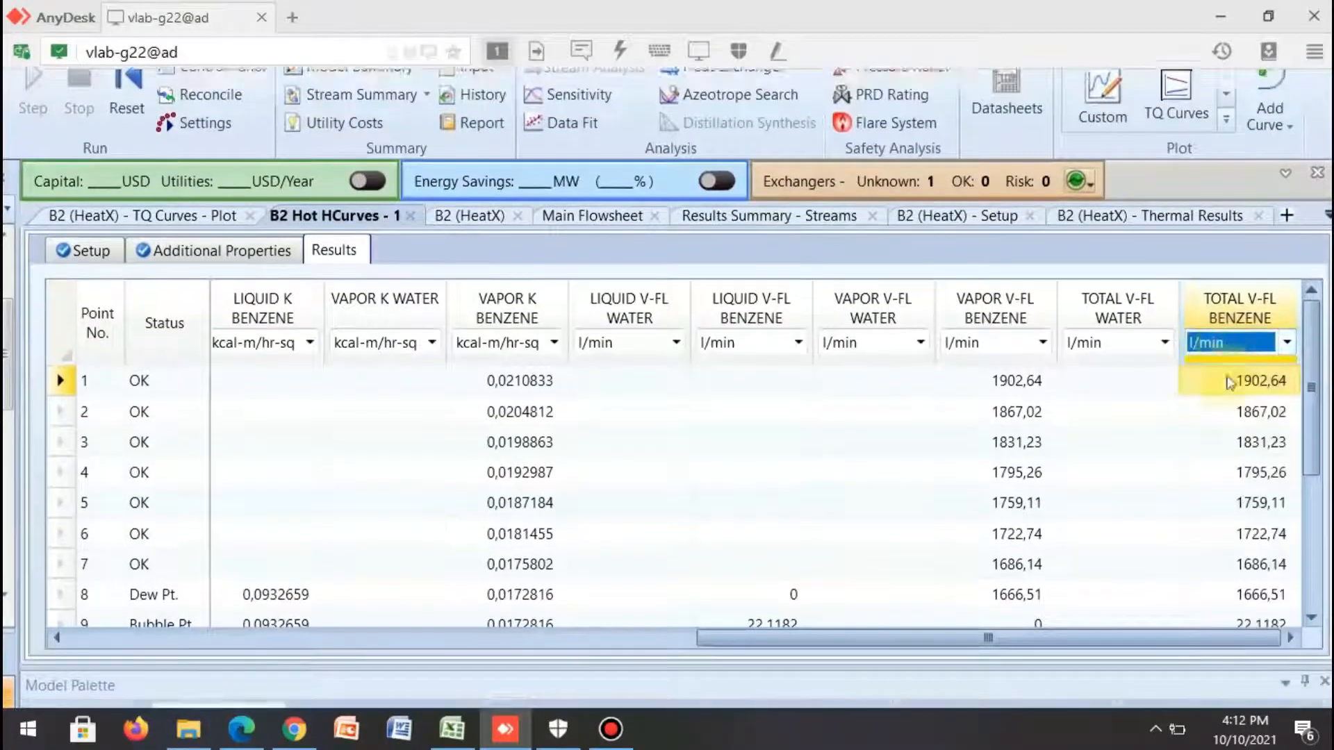
click(1231, 394)
click(1222, 366)
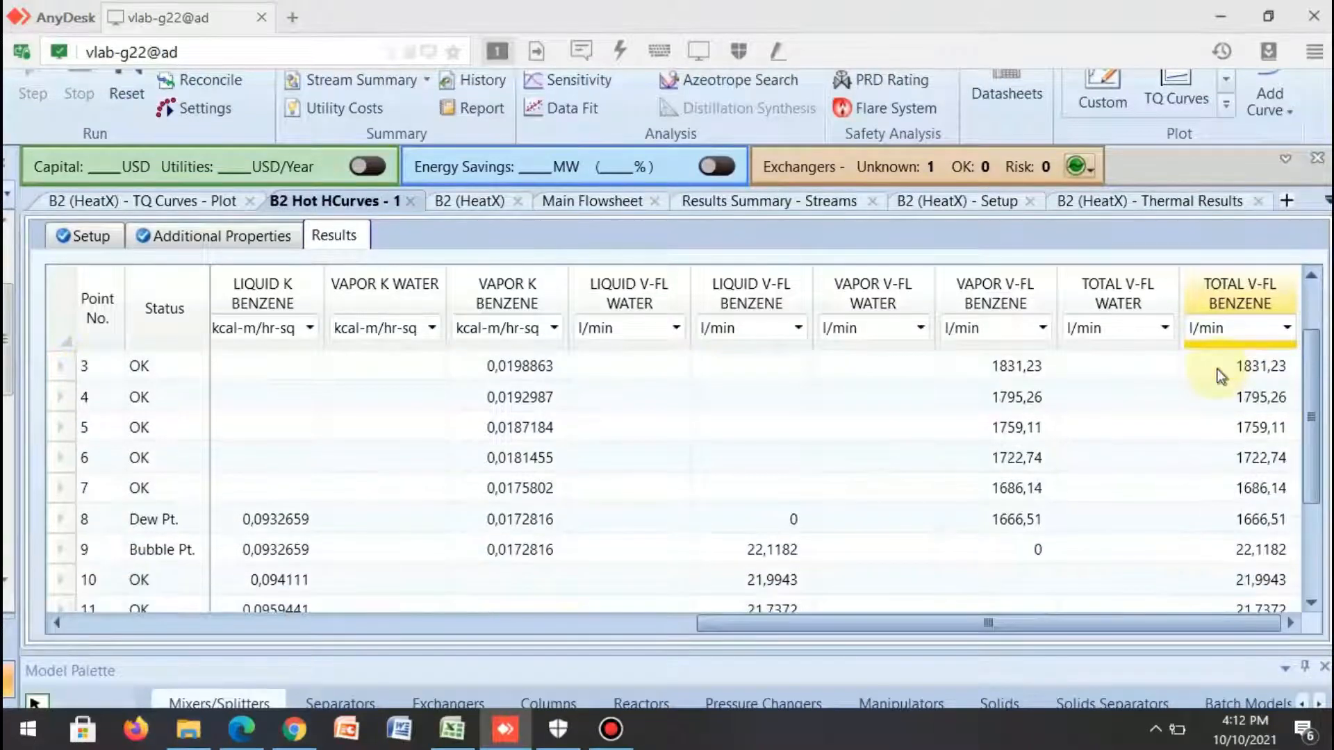
Step: Examine benzene's total volume flow from the first to the last curve point and return to the initial result columns
scroll(1221, 375, down, 2)
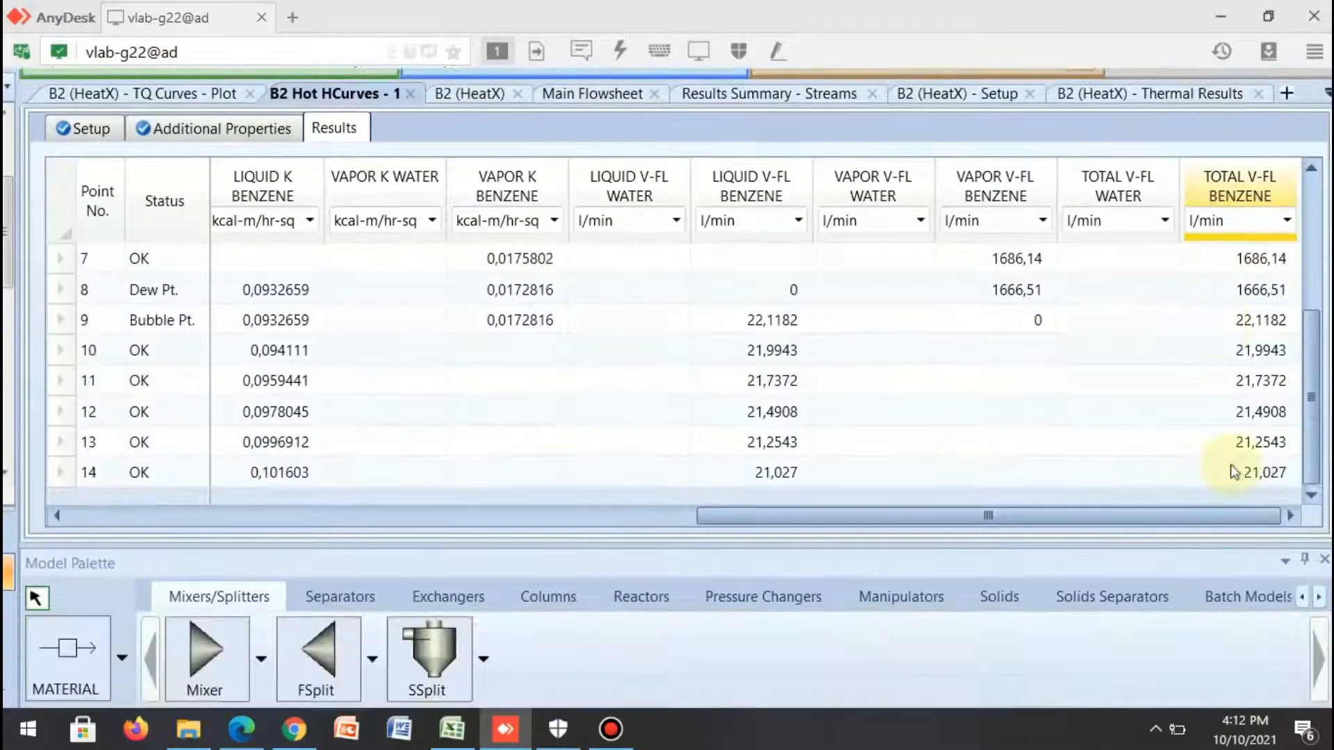
click(1231, 471)
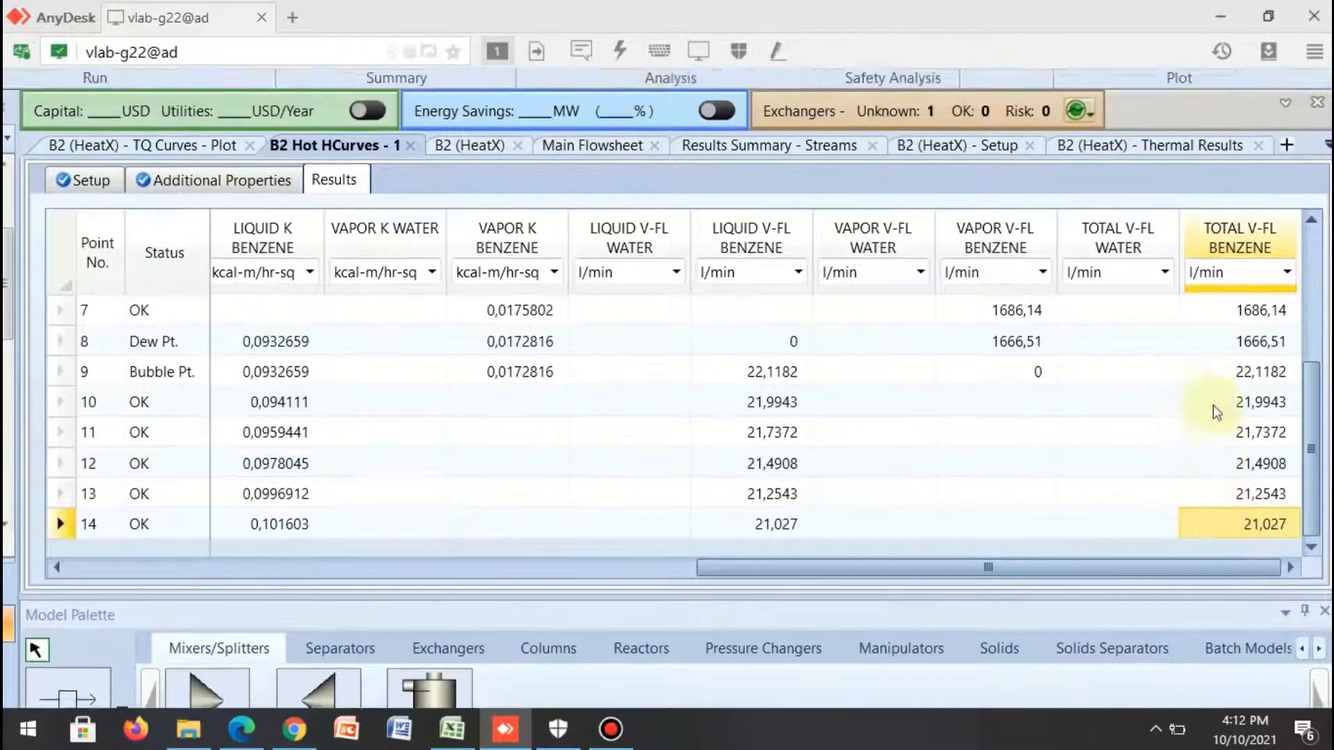
scroll(1234, 472, up, 2)
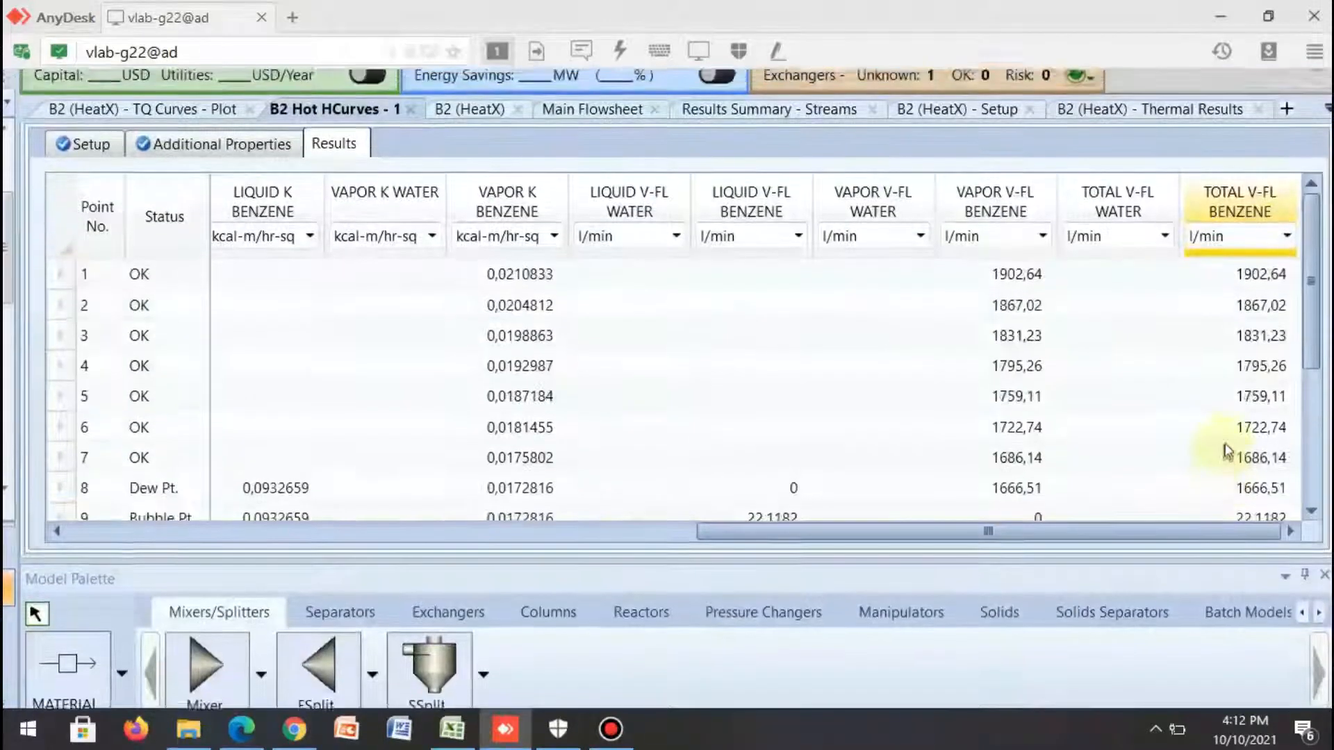
click(1229, 370)
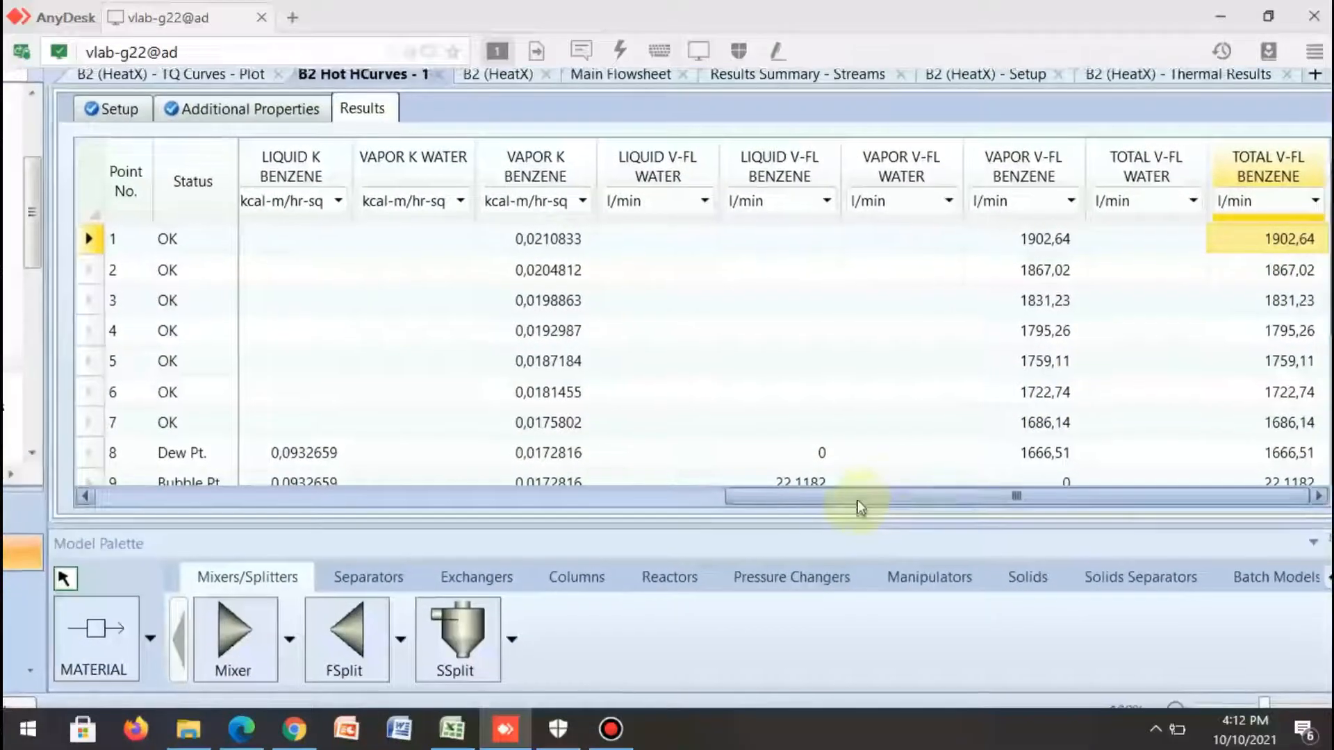
drag(859, 499, 464, 483)
click(453, 474)
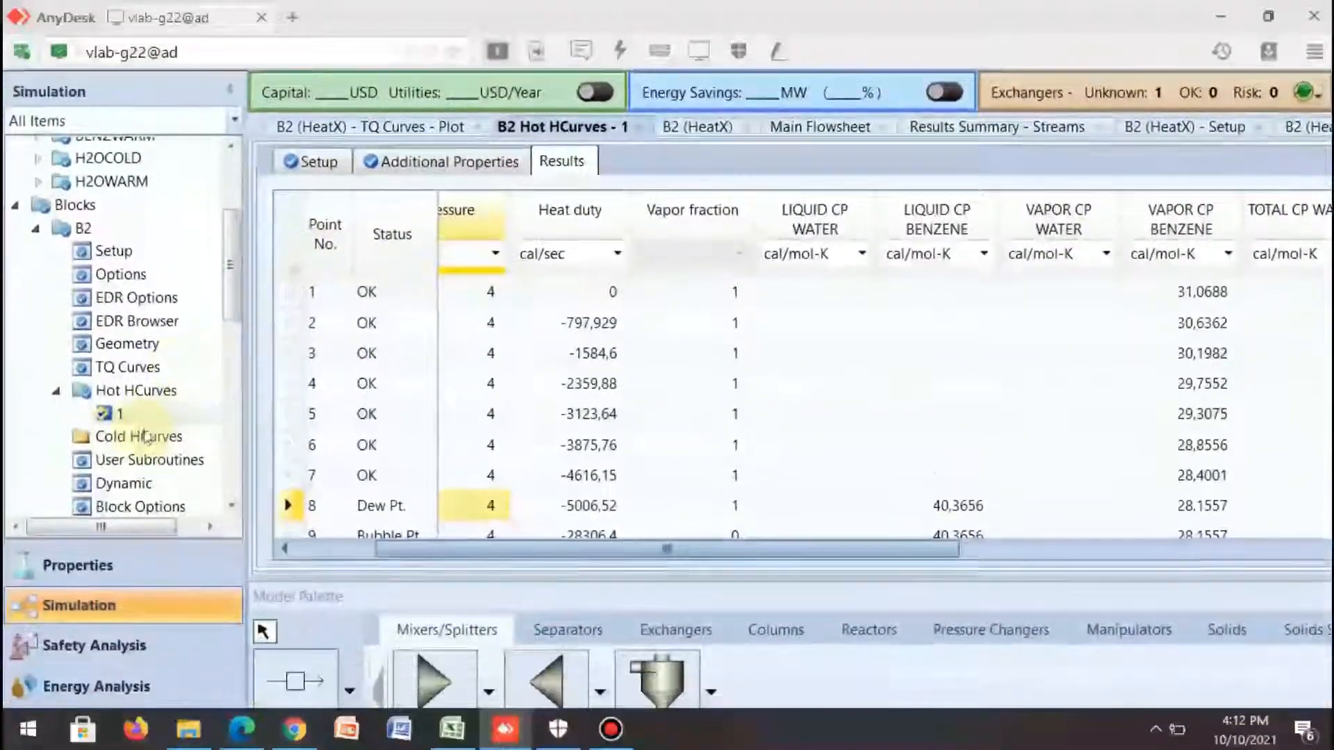